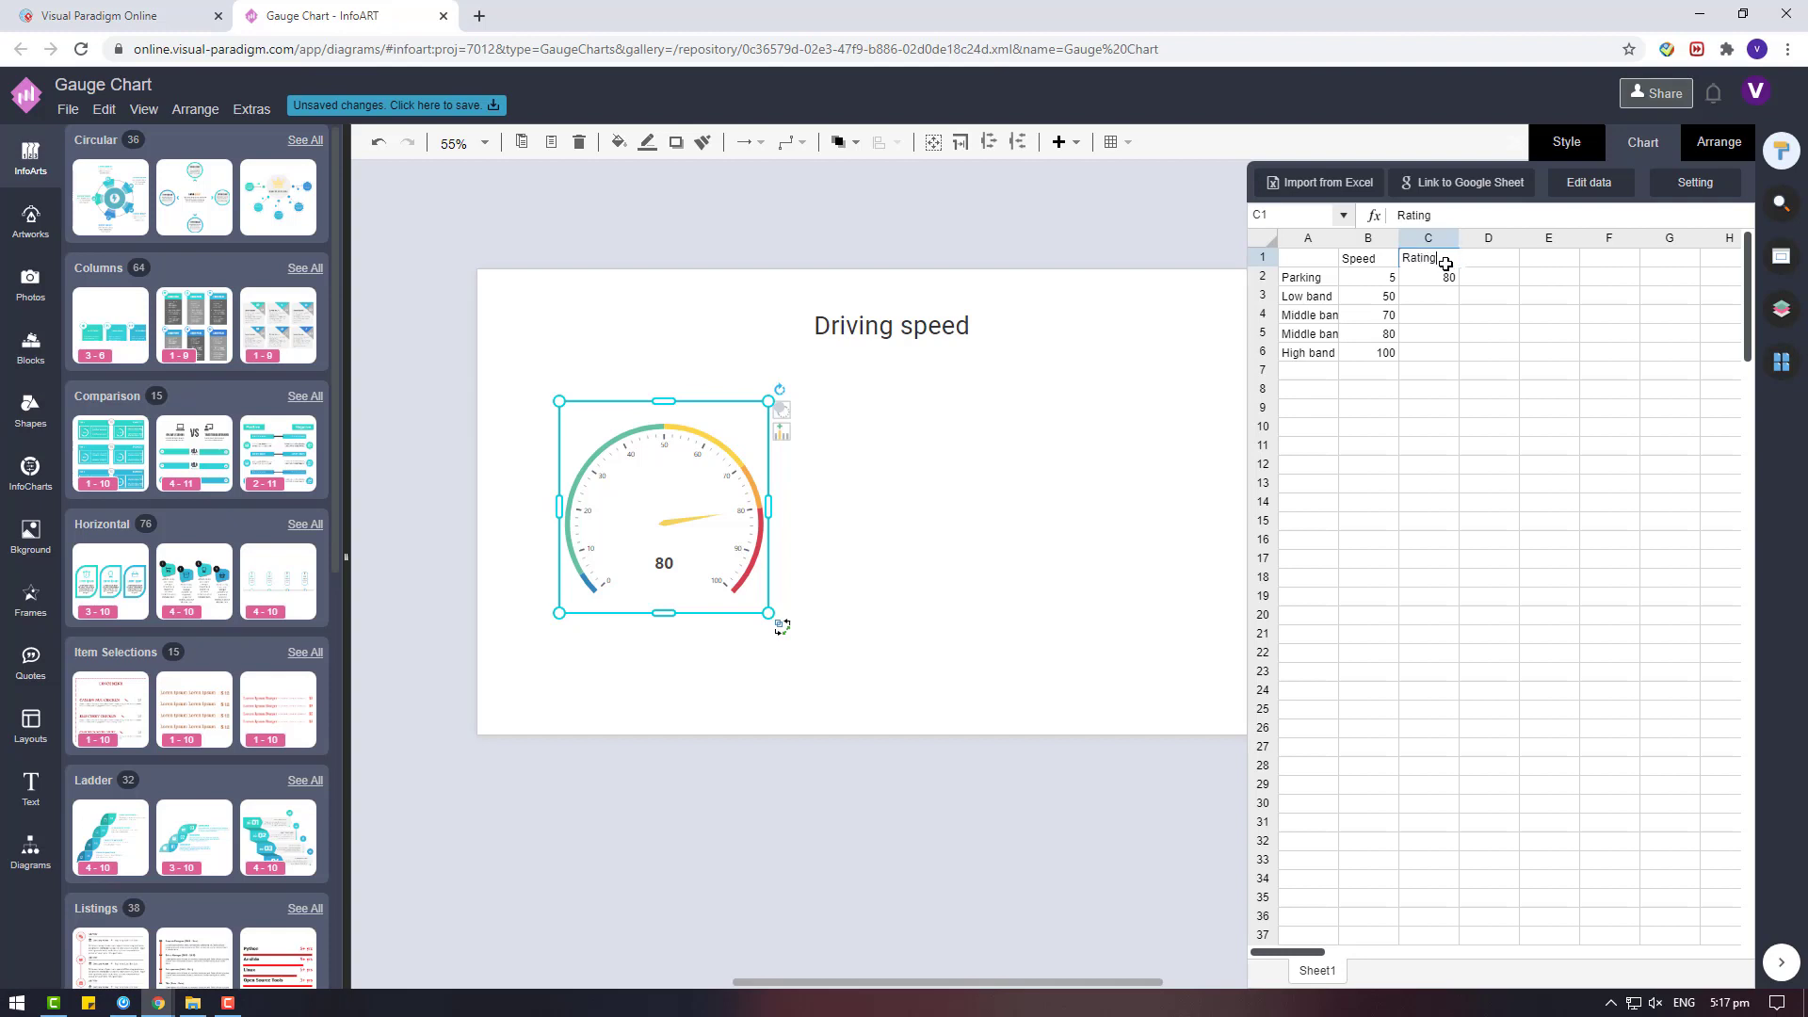
Rename the Speed column header to Scoring and relabel the Parking and Low band rows as OKAY and FINE.
{"action": "left_click", "coordinate": [1370, 258]}
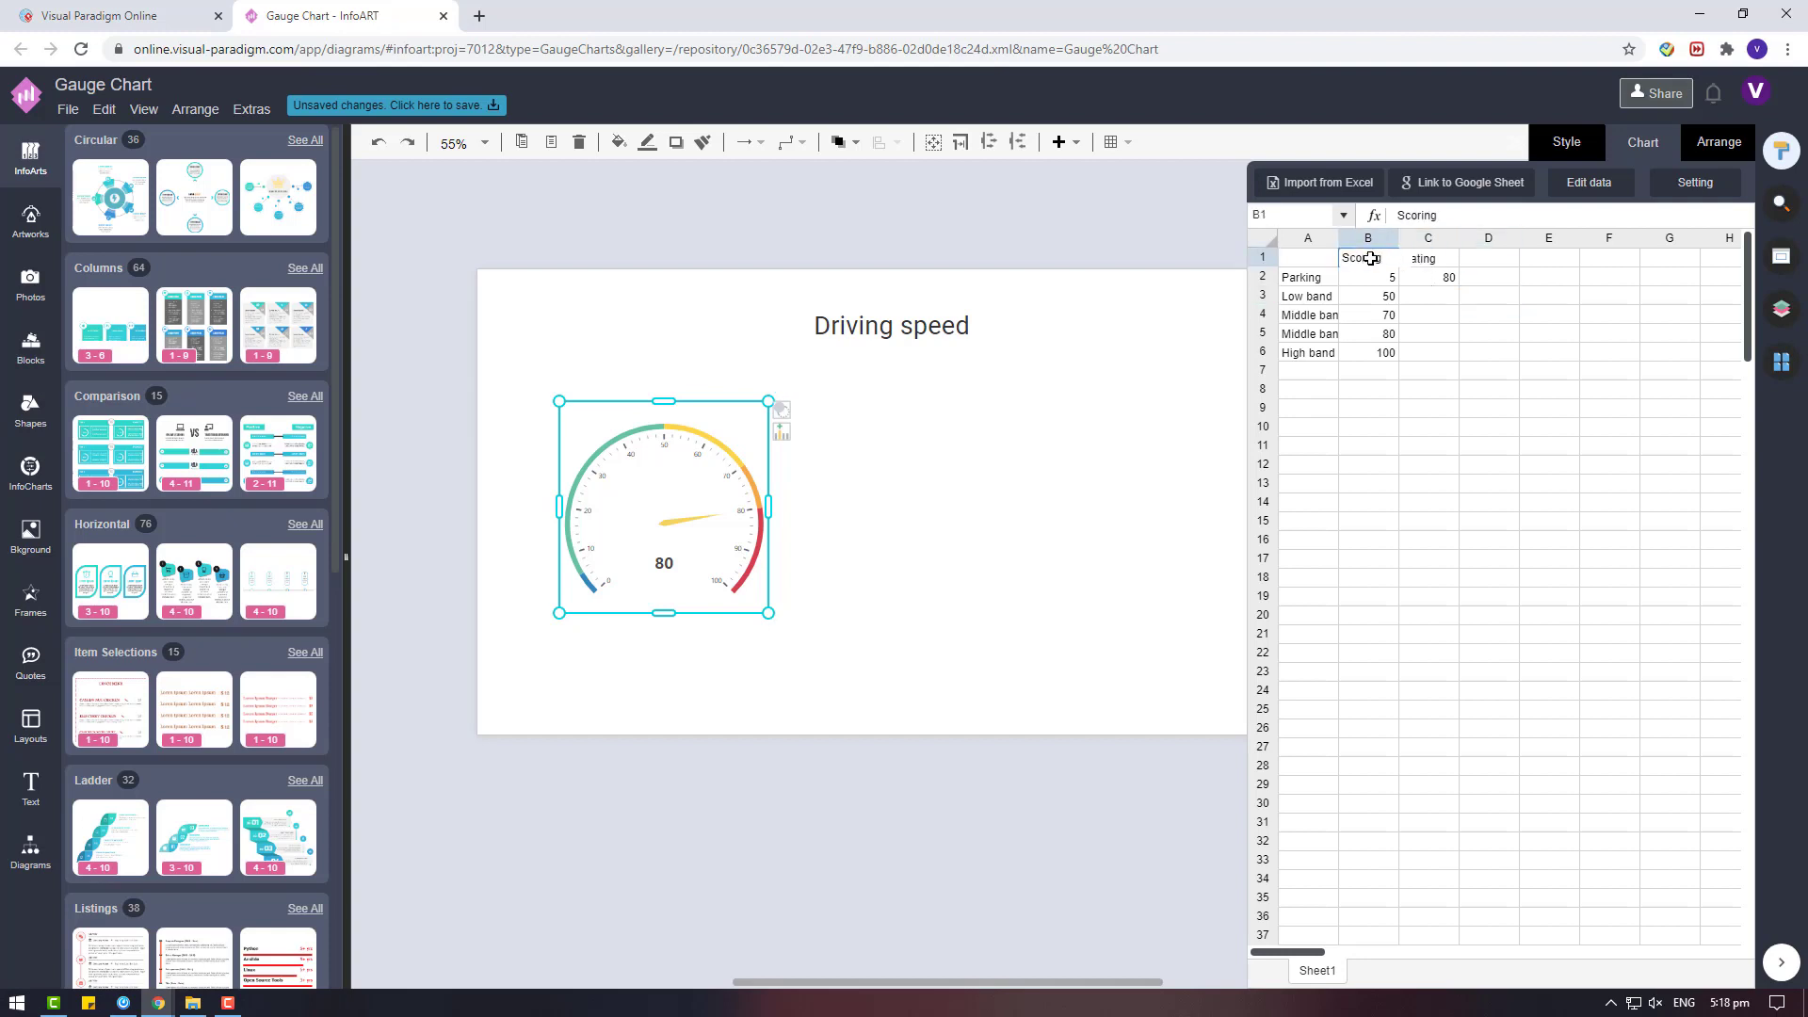
{"action": "left_click", "coordinate": [1327, 278]}
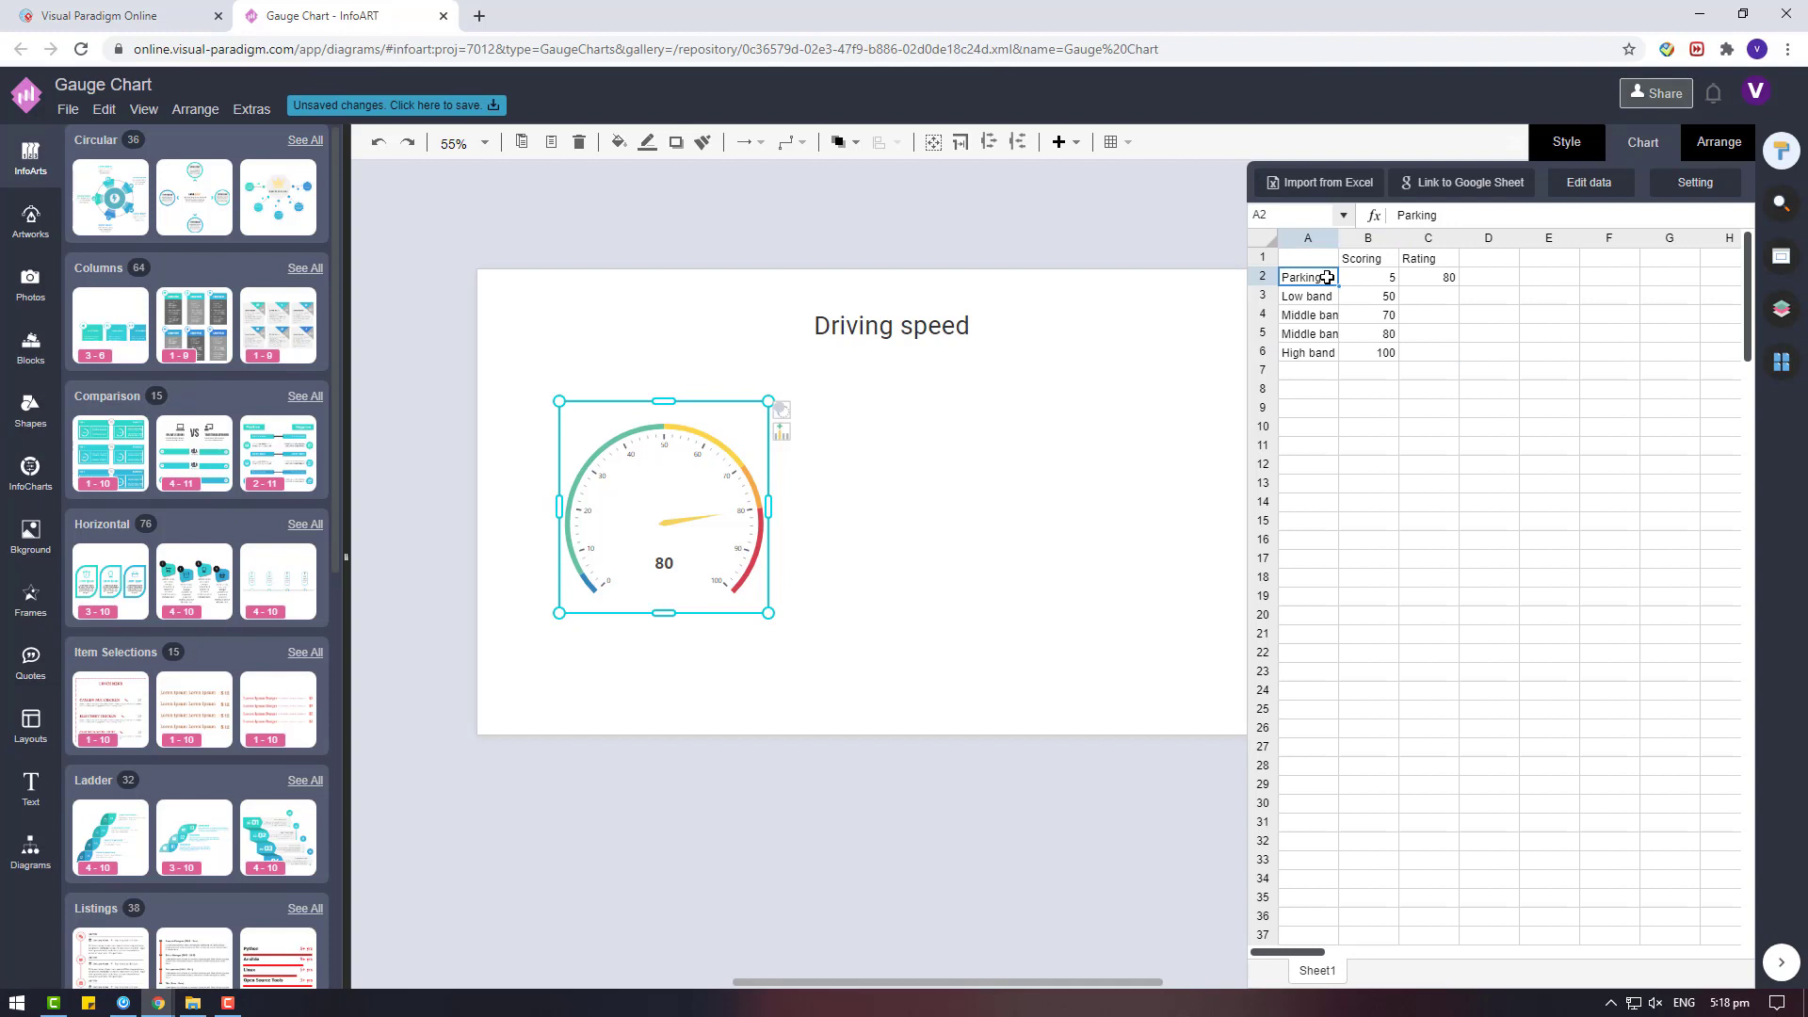
{"action": "type", "text": "OKAY"}
{"action": "left_click", "coordinate": [1315, 298]}
{"action": "type", "text": "Fl"}
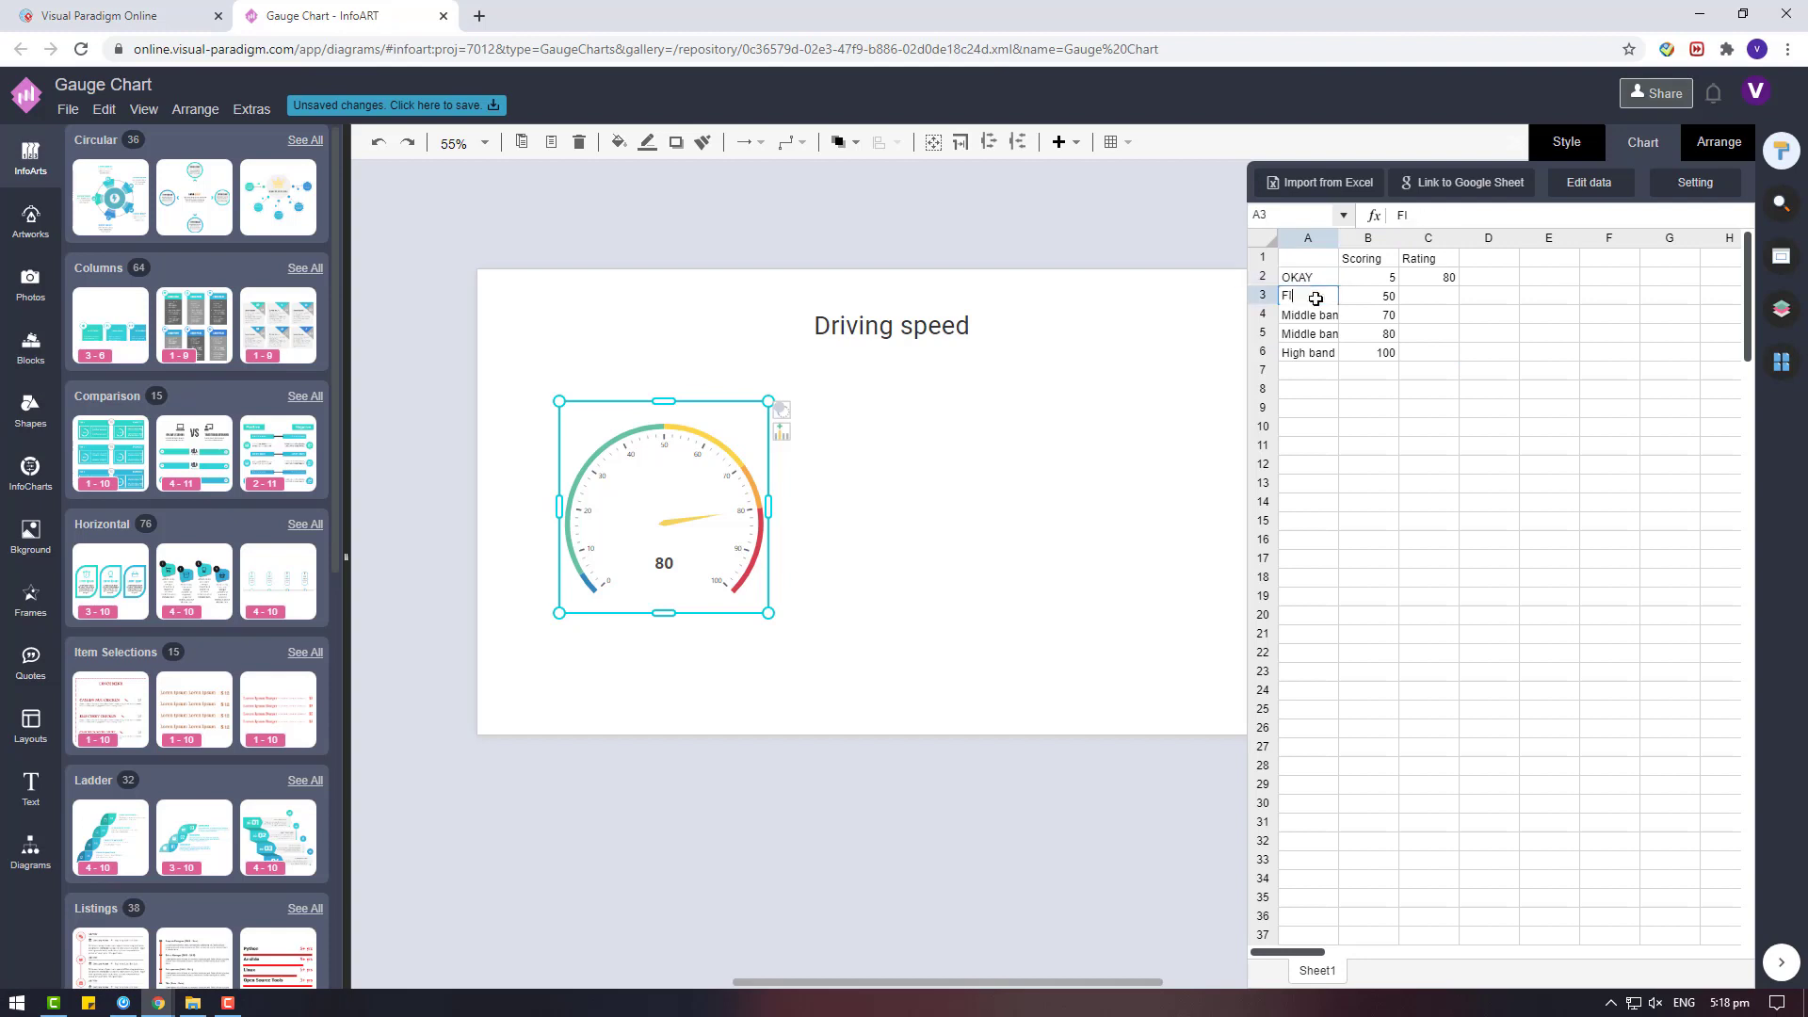
{"action": "type", "text": "NE"}
Relabel the two middle band rows of the gauge data as AVERAGE and GOOD.
{"action": "left_click", "coordinate": [1290, 312]}
{"action": "type", "text": "GOOD"}
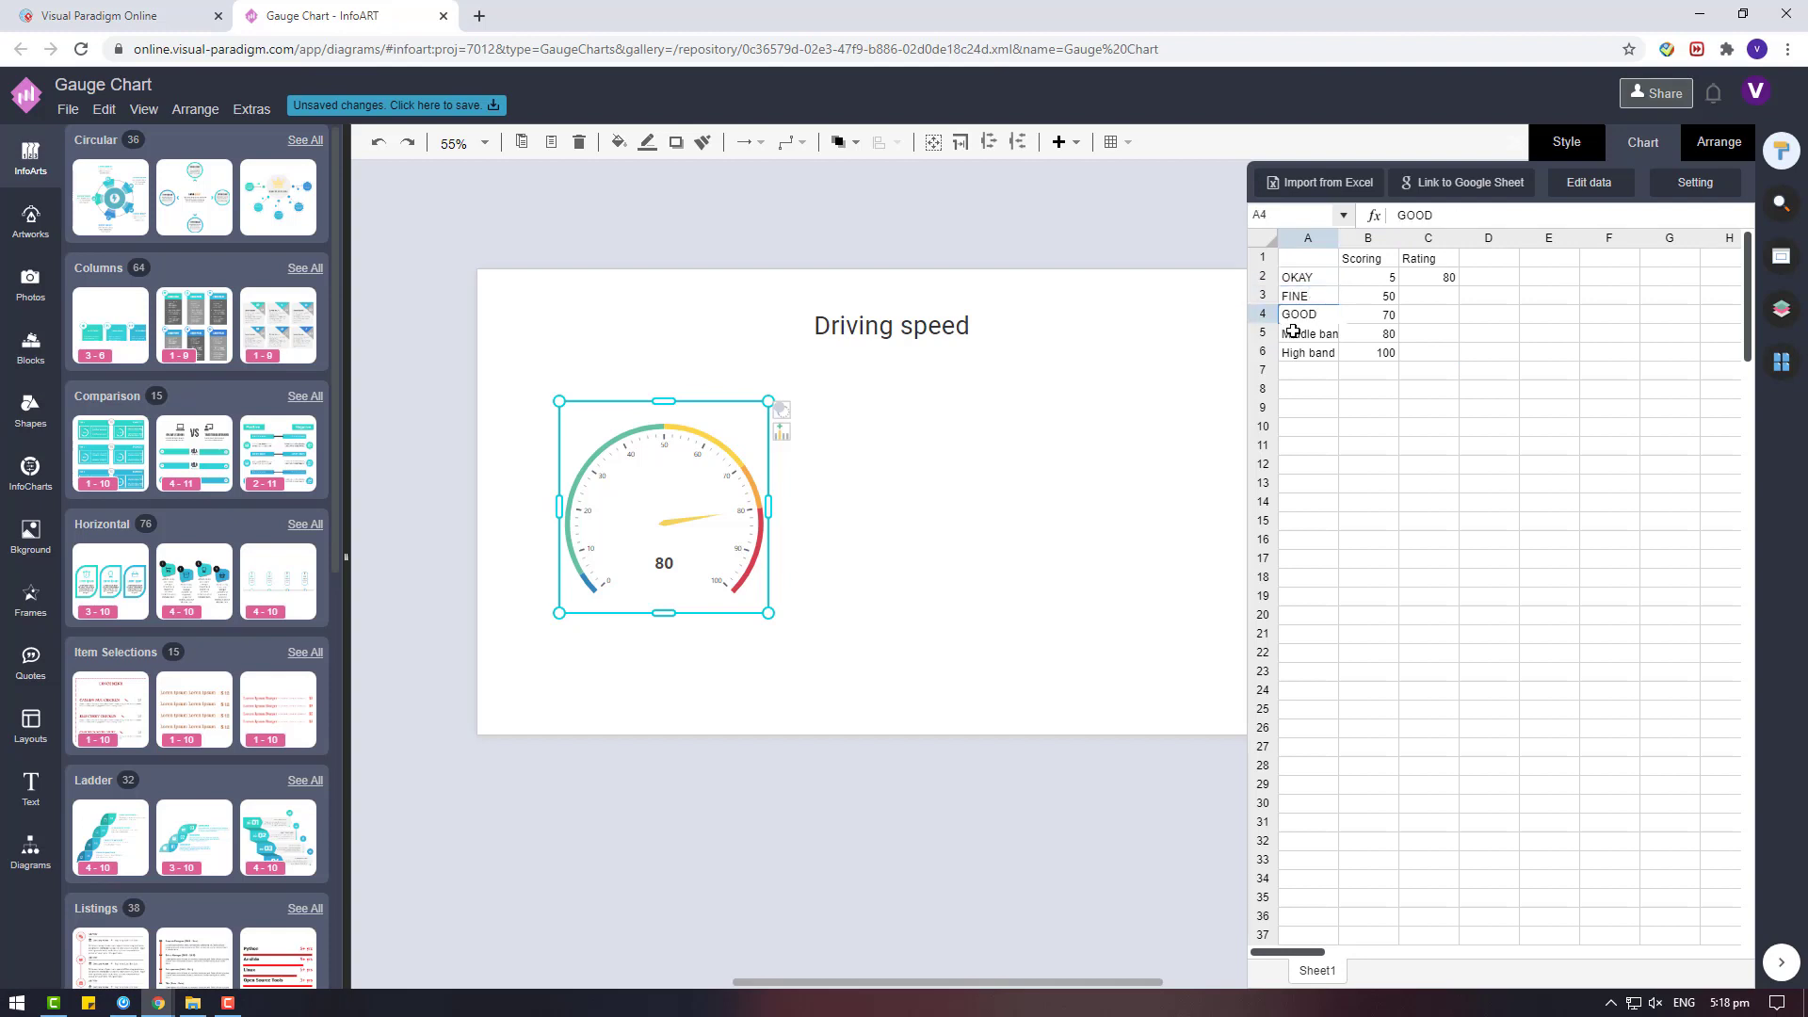
{"action": "left_click", "coordinate": [1293, 332]}
{"action": "left_click", "coordinate": [1308, 314]}
{"action": "type", "text": "AVA"}
{"action": "left_click", "coordinate": [1328, 335]}
{"action": "type", "text": "GOOD"}
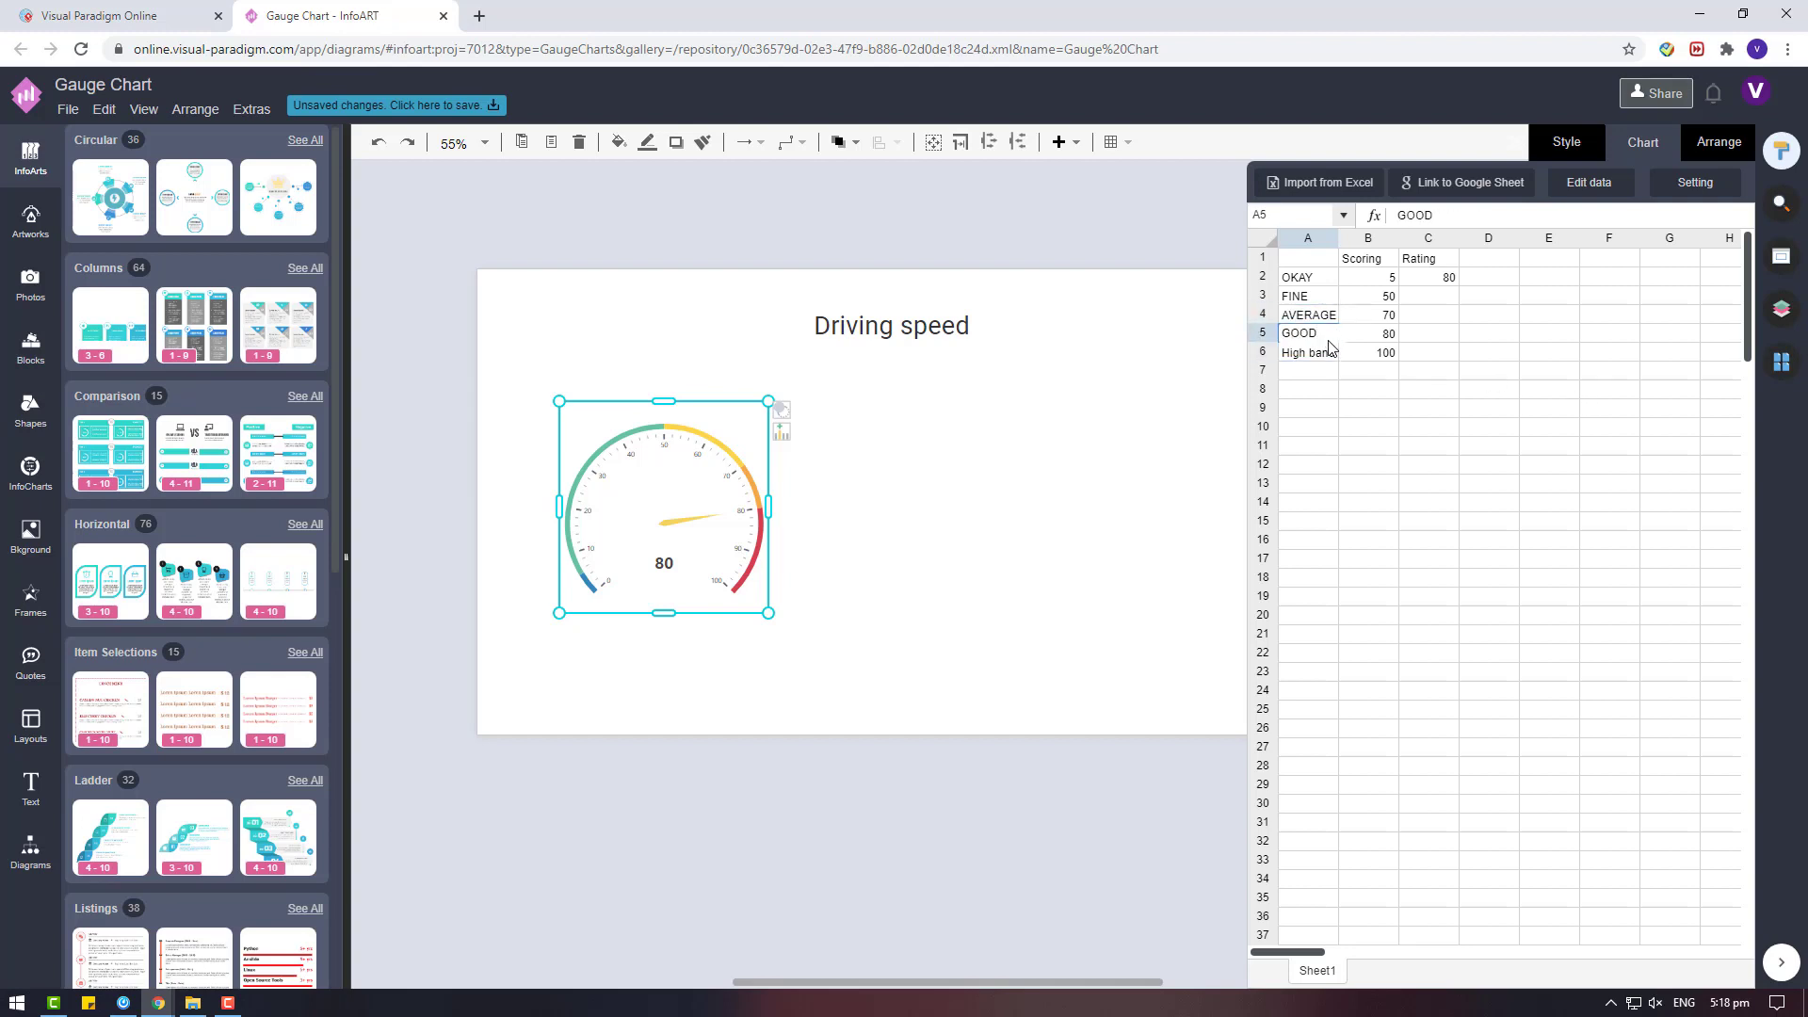
Replace the High band row label and close the chart's data sheet, keeping the gauge selected.
{"action": "left_click", "coordinate": [1321, 352]}
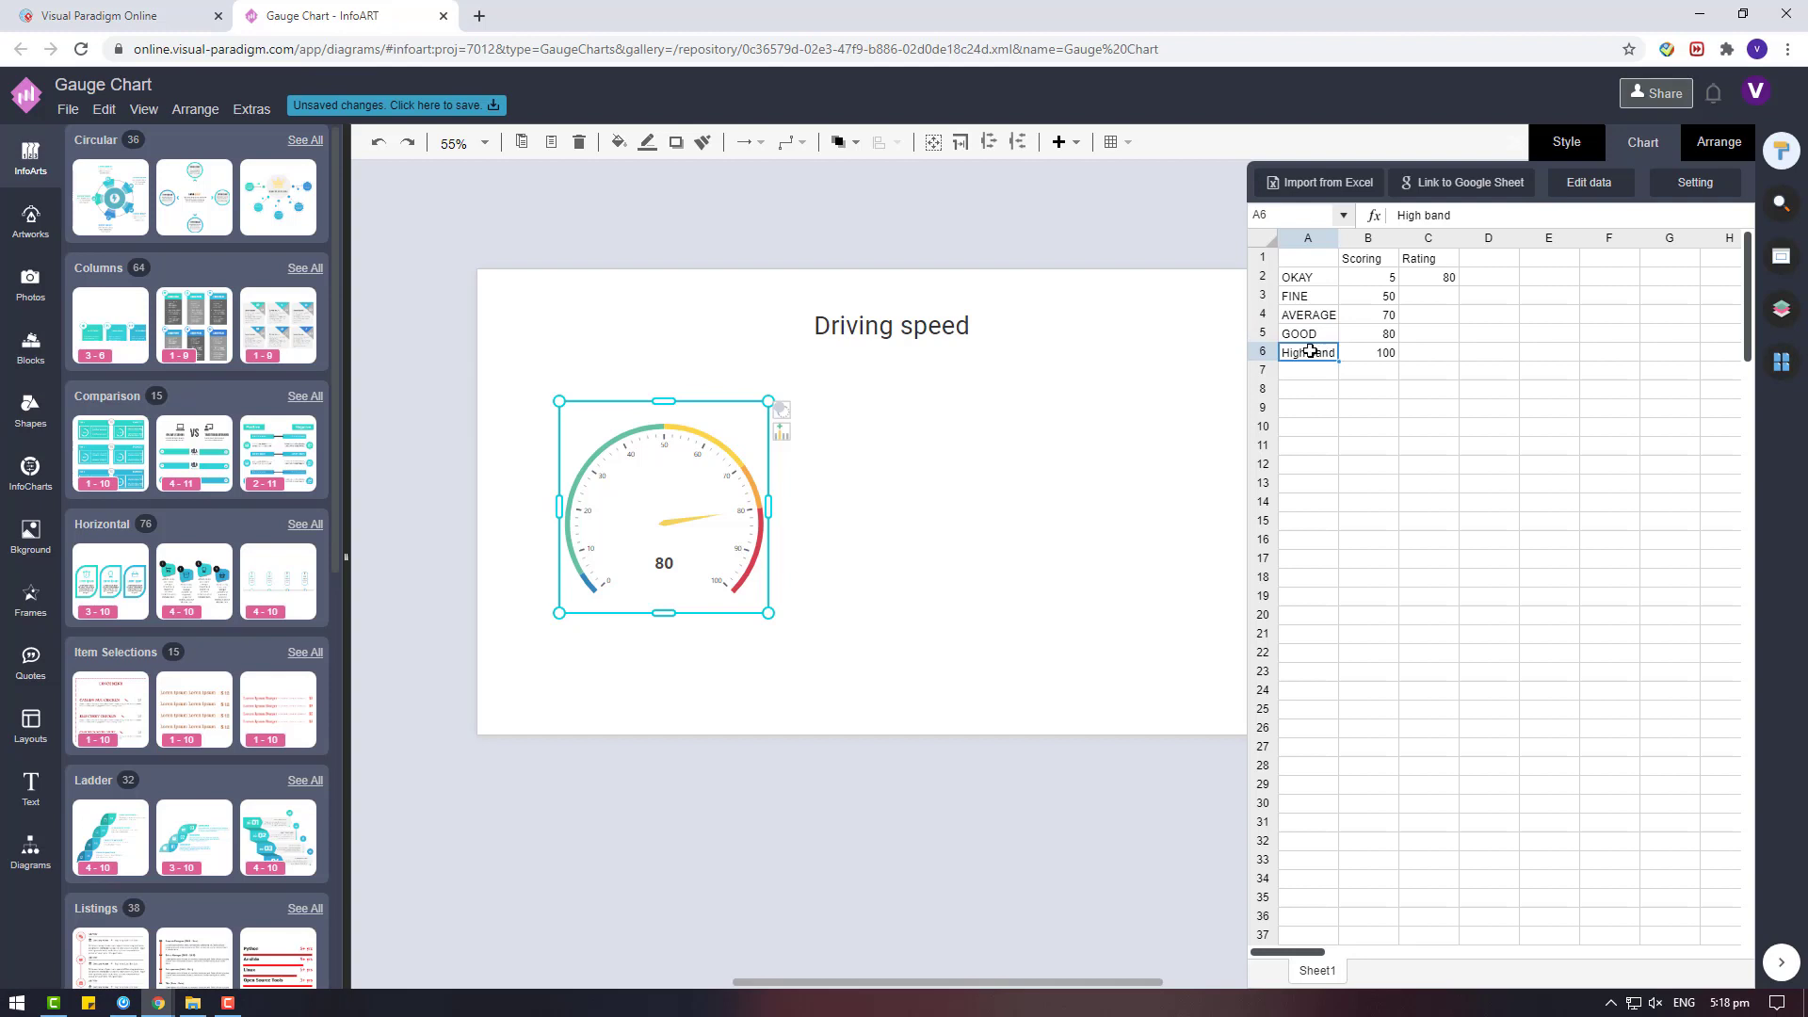
{"action": "type", "text": "EXE"}
{"action": "left_click", "coordinate": [1346, 552]}
{"action": "left_click", "coordinate": [1295, 344]}
{"action": "left_click", "coordinate": [456, 415]}
{"action": "left_click", "coordinate": [685, 475]}
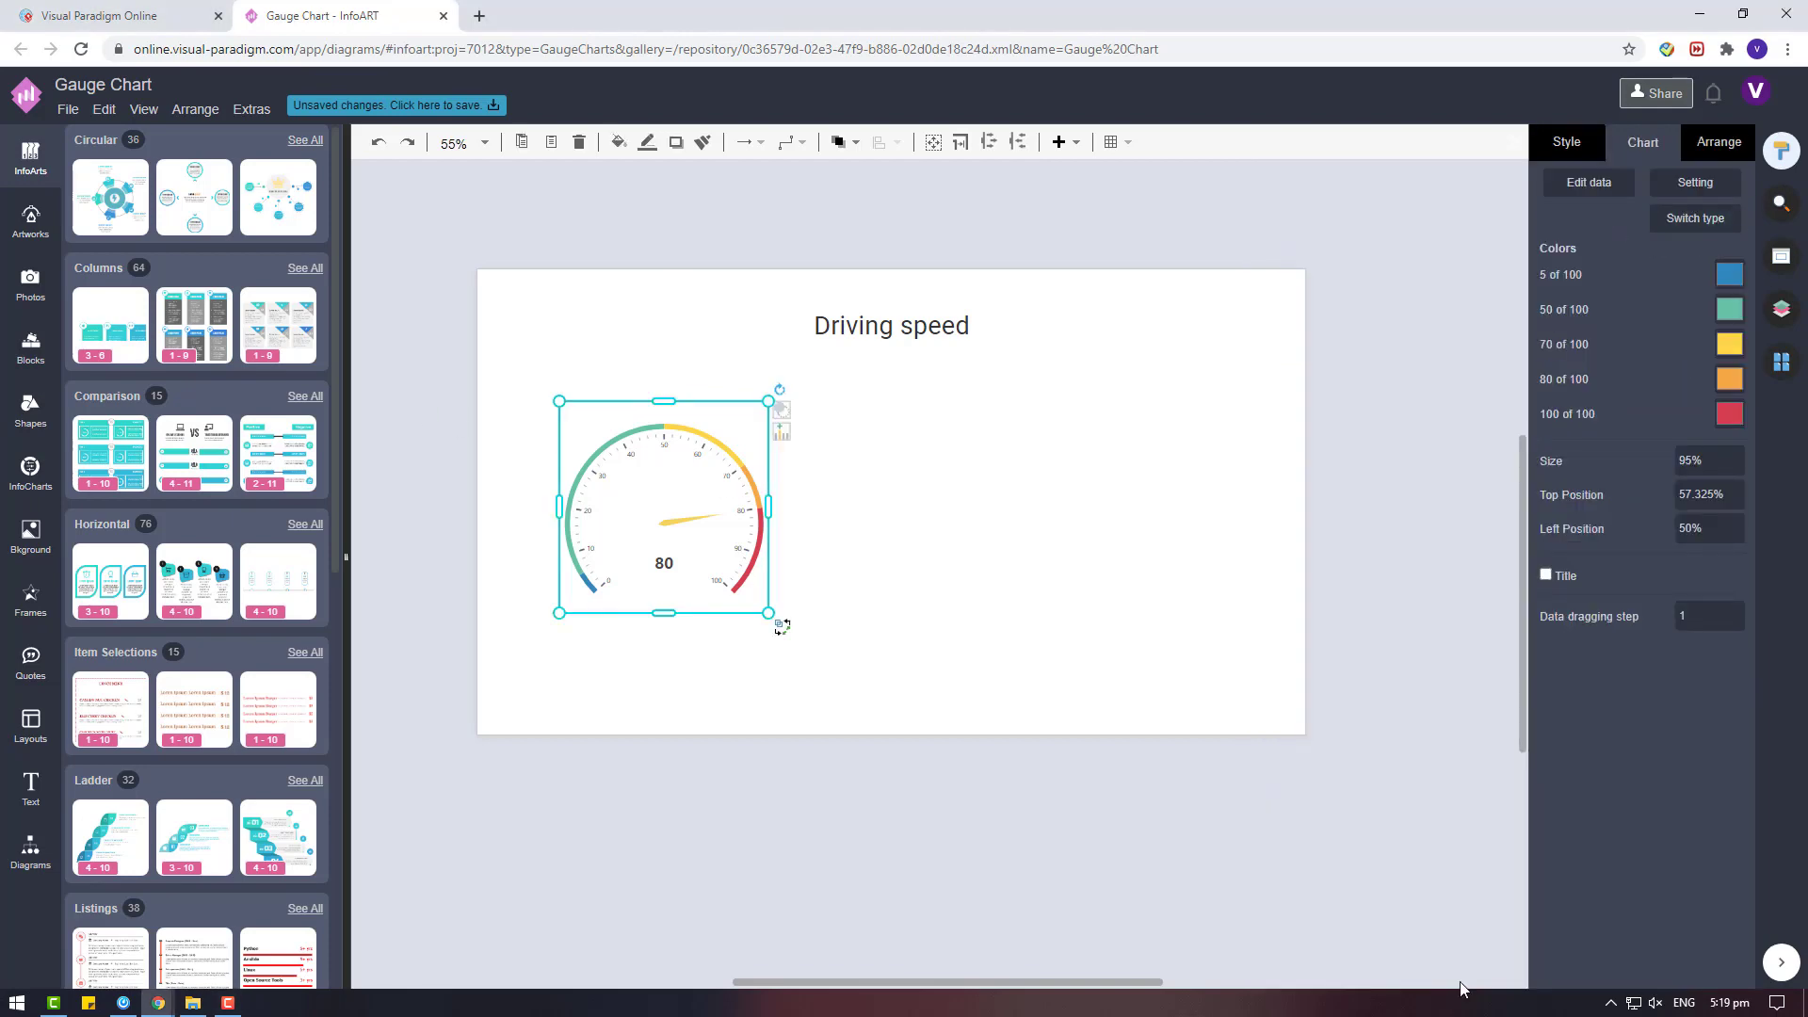
Insert the orange progress-bar list from the Listings infographics beside the gauge.
{"action": "scroll", "coordinate": [287, 628], "scroll_direction": "down", "scroll_amount": 2}
{"action": "left_click", "coordinate": [305, 694]}
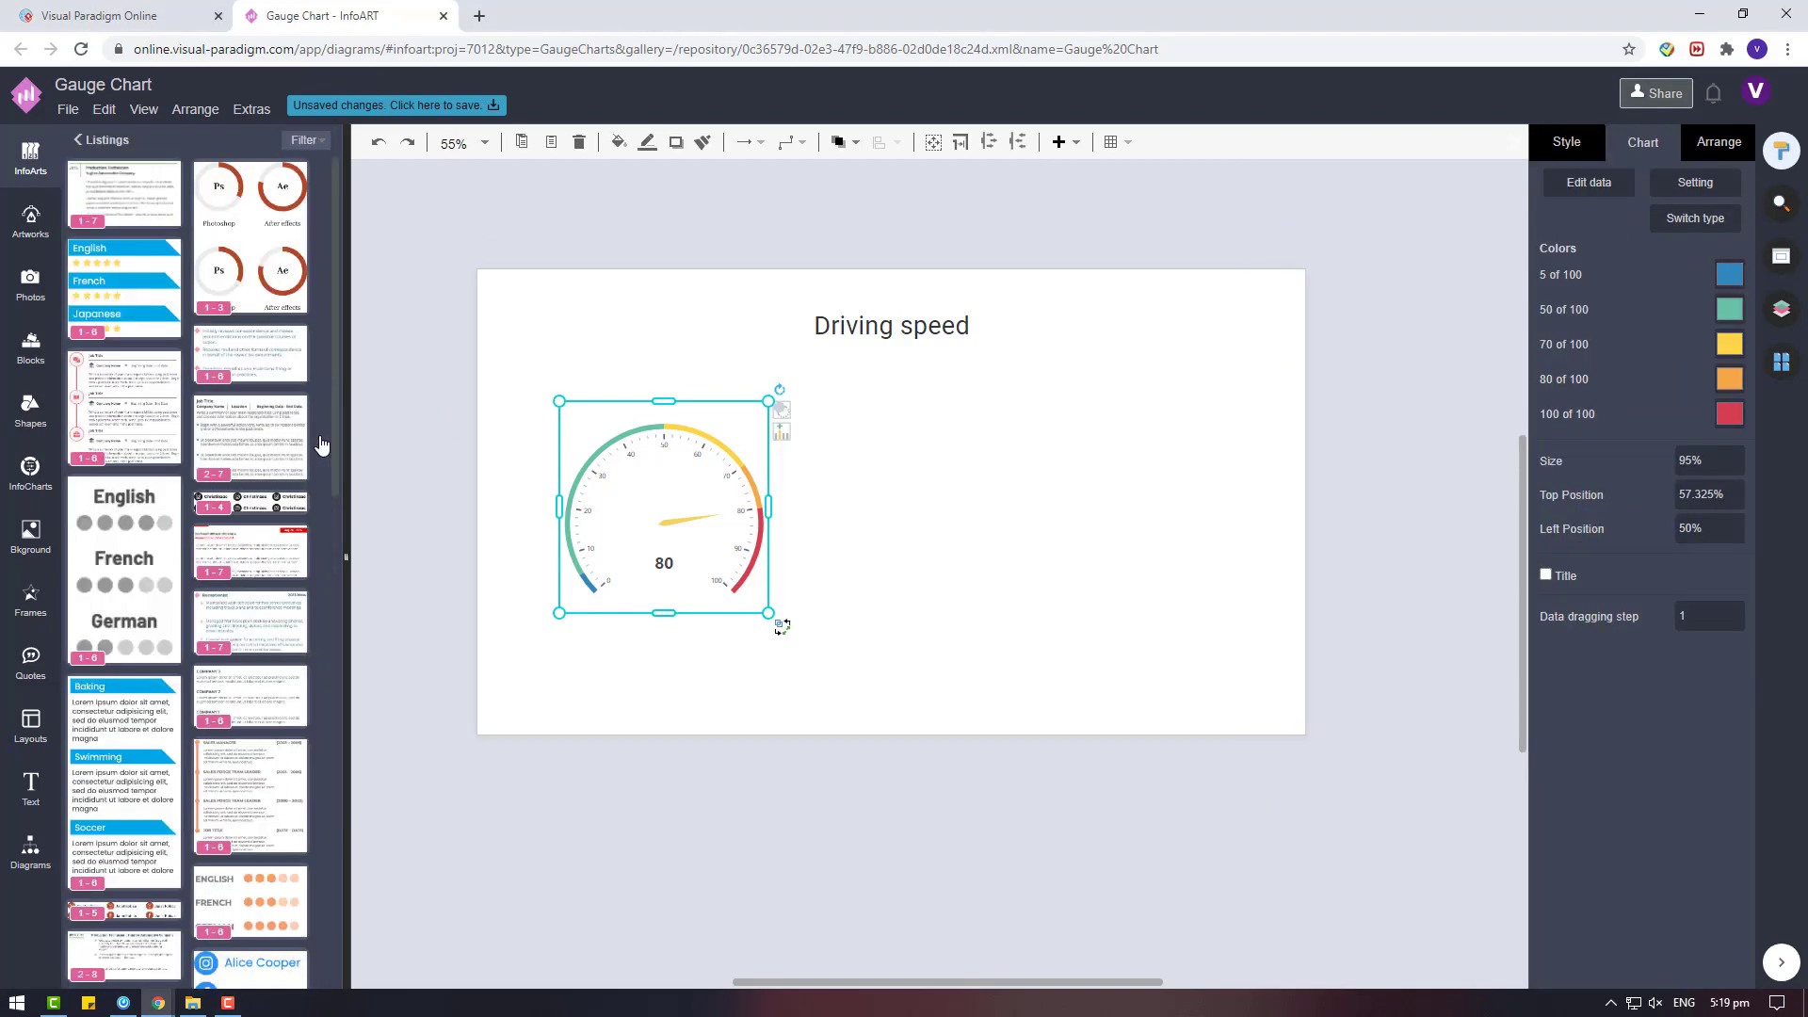
{"action": "scroll", "coordinate": [294, 592], "scroll_direction": "down", "scroll_amount": 3}
{"action": "left_click_drag", "start_coordinate": [293, 591], "coordinate": [782, 464]}
Shrink the gauge slightly from its upper-right corner, leaving space before the progress-bar list.
{"action": "left_click", "coordinate": [884, 454]}
{"action": "left_click", "coordinate": [791, 504]}
{"action": "left_click", "coordinate": [844, 485]}
{"action": "left_click", "coordinate": [769, 628]}
{"action": "left_click", "coordinate": [675, 498]}
{"action": "left_click_drag", "start_coordinate": [768, 400], "coordinate": [751, 418]}
{"action": "left_click", "coordinate": [811, 411]}
{"action": "left_click", "coordinate": [778, 465]}
{"action": "left_click", "coordinate": [796, 435]}
{"action": "left_click", "coordinate": [1017, 546]}
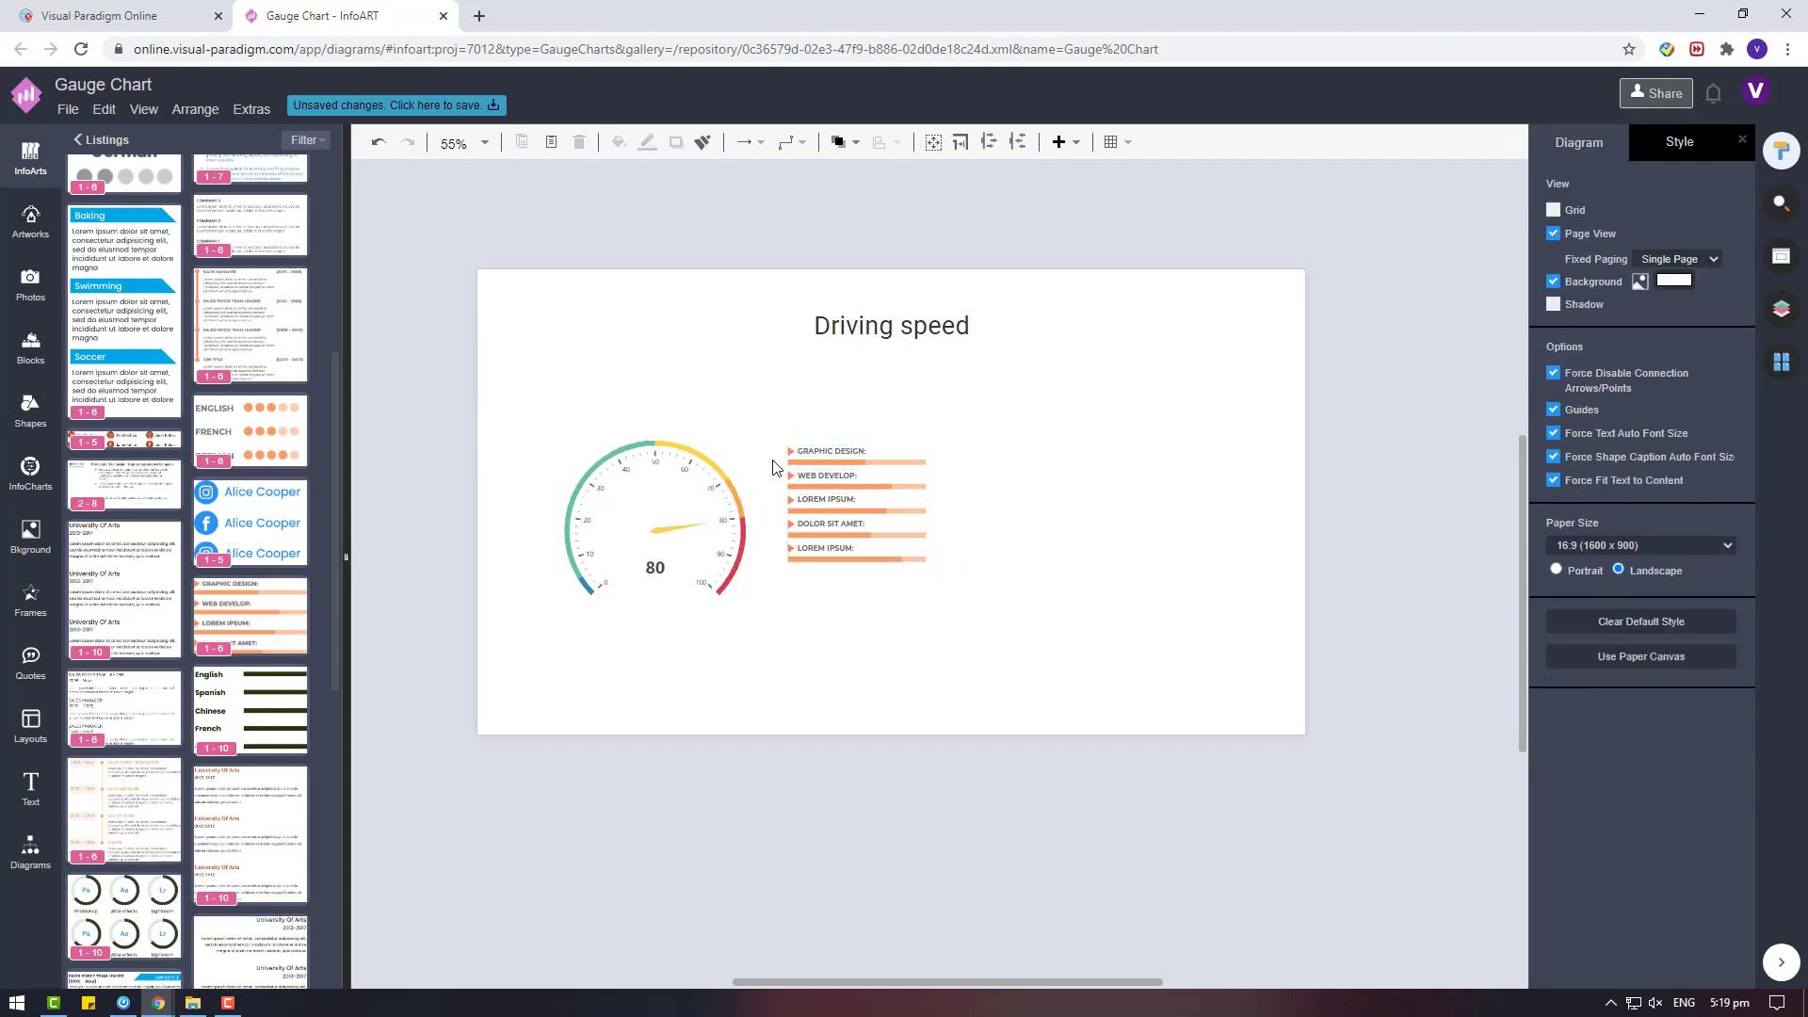
Move the progress-bar list closer to the gauge and place a duplicate of both beside the originals.
{"action": "left_click", "coordinate": [816, 471]}
{"action": "left_click", "coordinate": [777, 463]}
{"action": "left_click_drag", "start_coordinate": [777, 463], "coordinate": [765, 477]}
{"action": "left_click", "coordinate": [684, 493]}
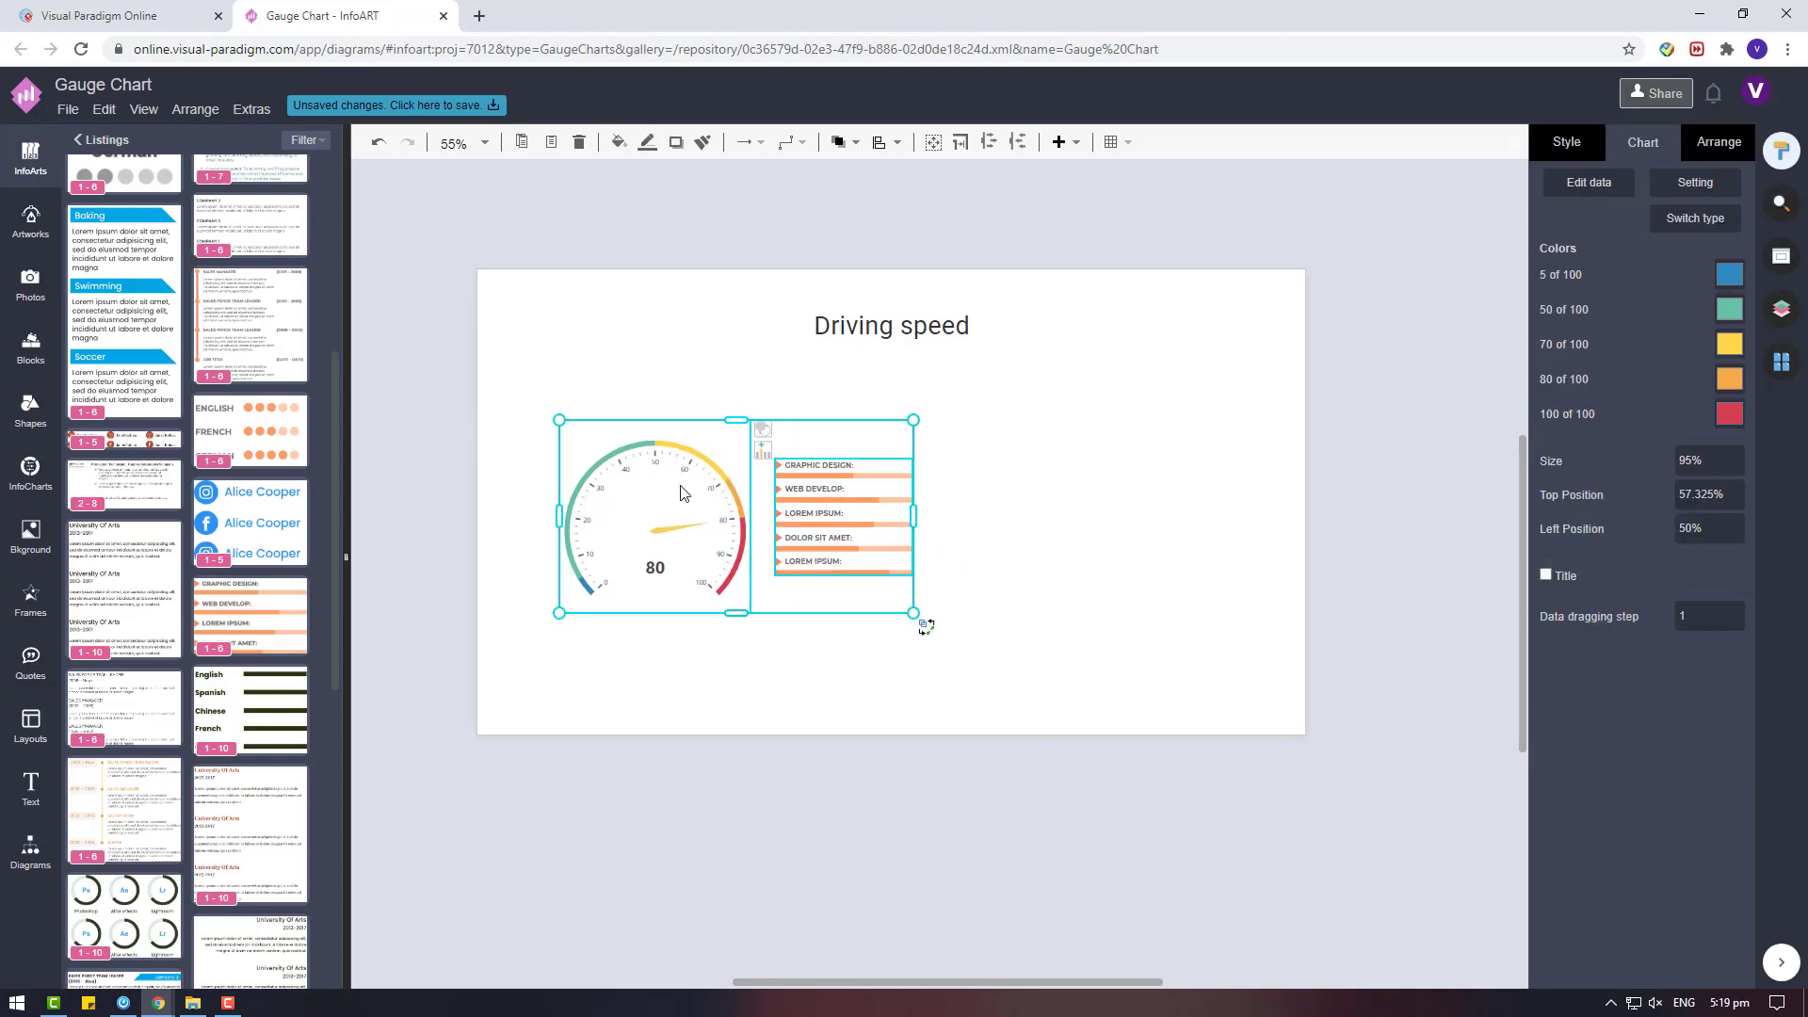
{"action": "key", "text": "ctrl+v"}
{"action": "left_click_drag", "start_coordinate": [1120, 727], "coordinate": [1073, 462]}
Move the title and both gauge-and-list pairs together off the page, above its upper edge.
{"action": "scroll", "coordinate": [1134, 676], "scroll_direction": "up", "scroll_amount": 2}
{"action": "left_click_drag", "start_coordinate": [486, 421], "coordinate": [1402, 887]}
{"action": "left_click_drag", "start_coordinate": [1089, 635], "coordinate": [1009, 281]}
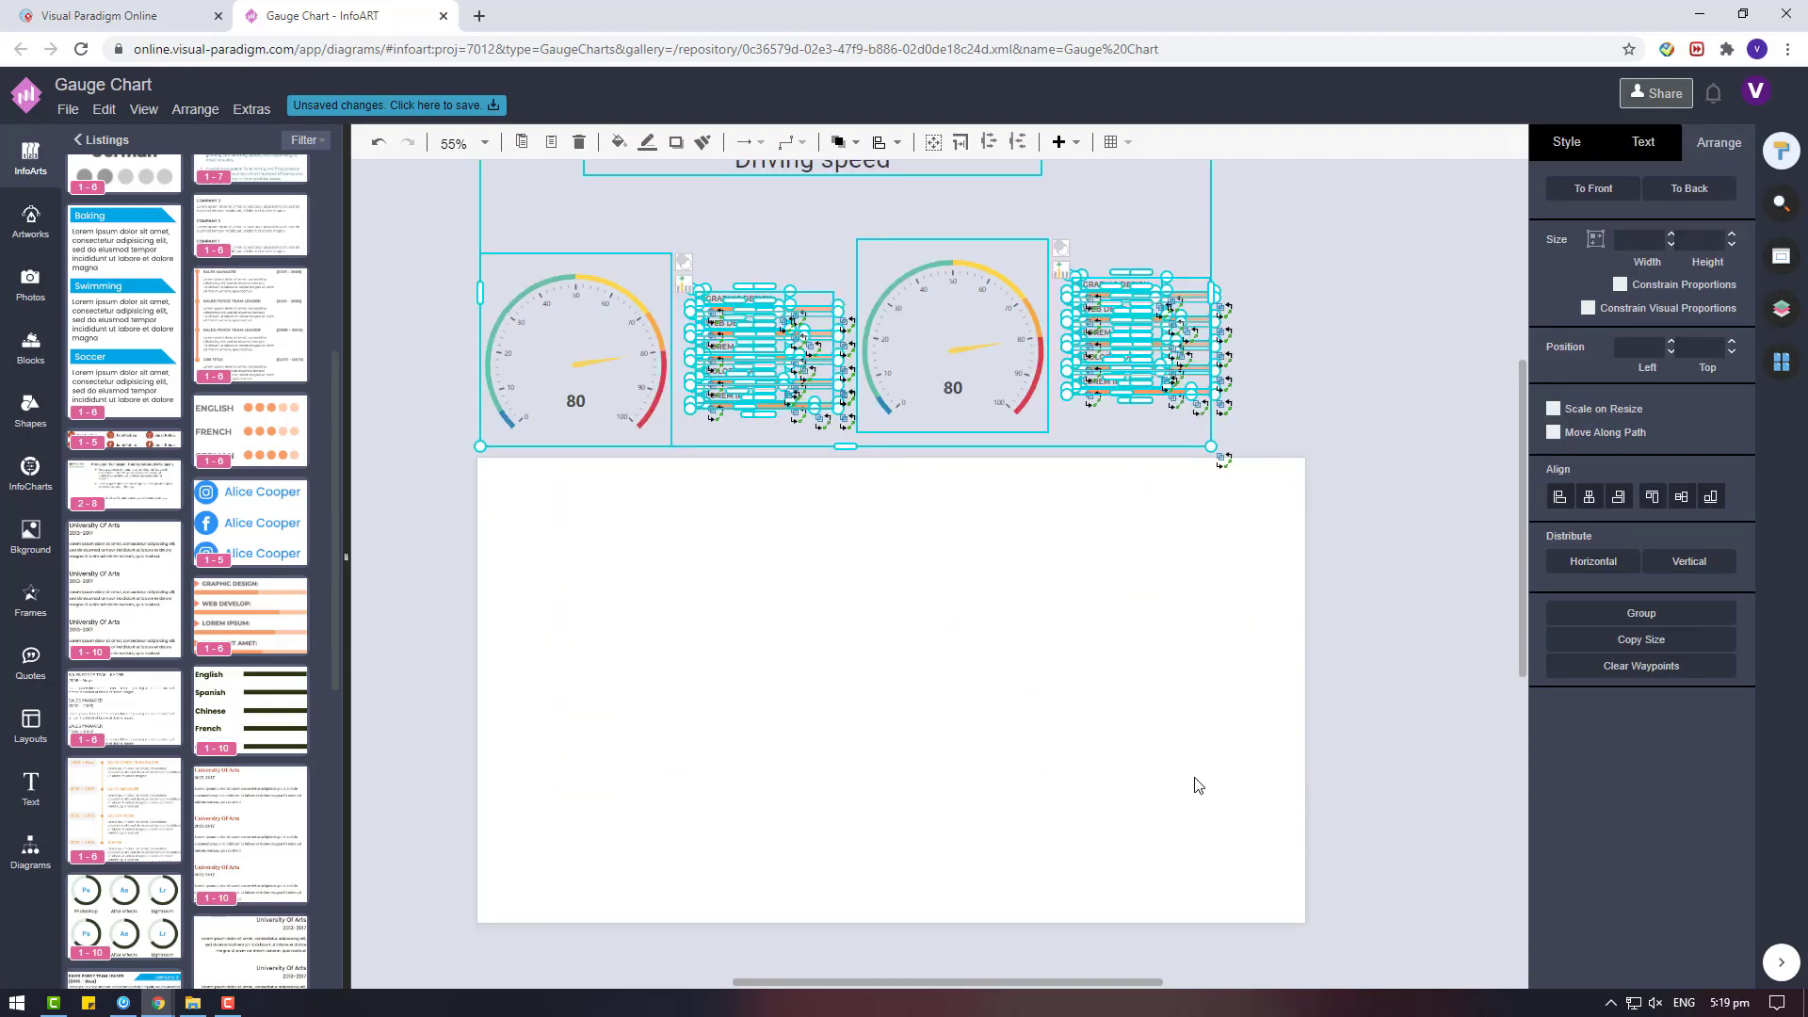
Try to split the blank page background horizontally in half.
{"action": "left_click", "coordinate": [1384, 739]}
{"action": "right_click", "coordinate": [975, 644]}
{"action": "mouse_move", "coordinate": [1129, 618]}
{"action": "left_click", "coordinate": [1342, 619]}
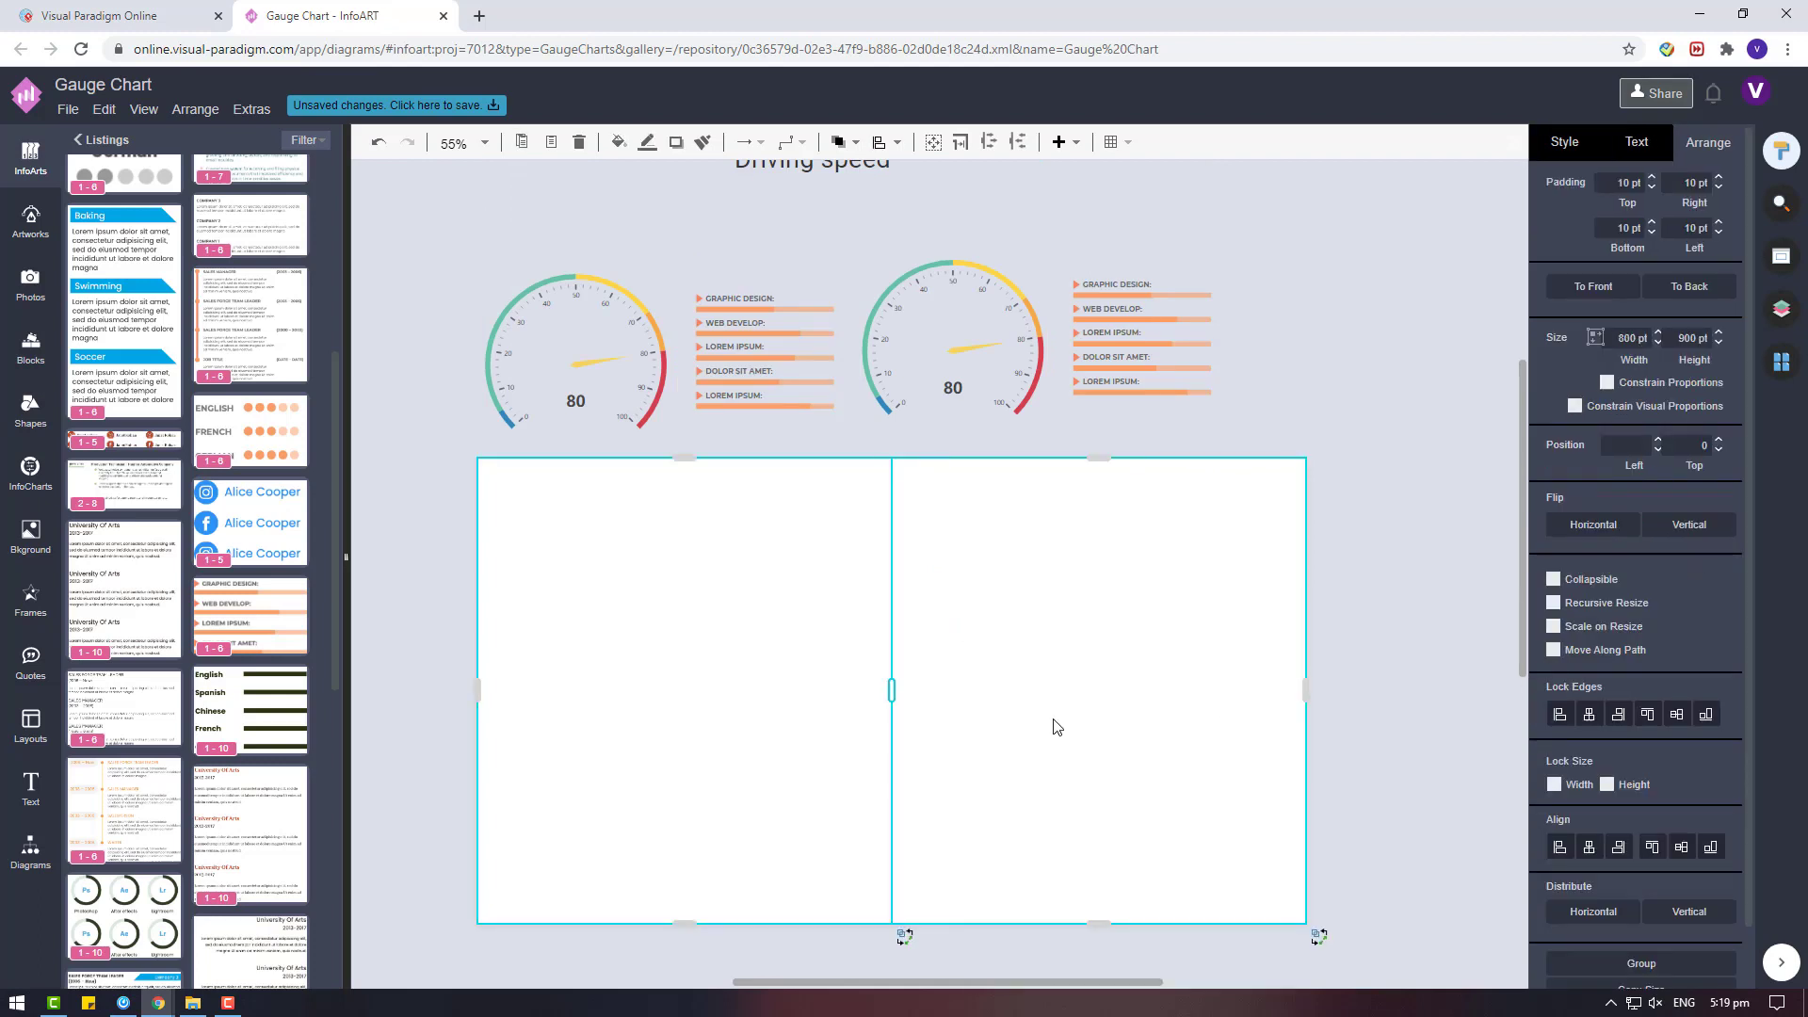
Split the blank page vertically in half and move the divider down so the upper row is 568 pt high.
{"action": "right_click", "coordinate": [1056, 725]}
{"action": "mouse_move", "coordinate": [1303, 646]}
{"action": "left_click", "coordinate": [1420, 646]}
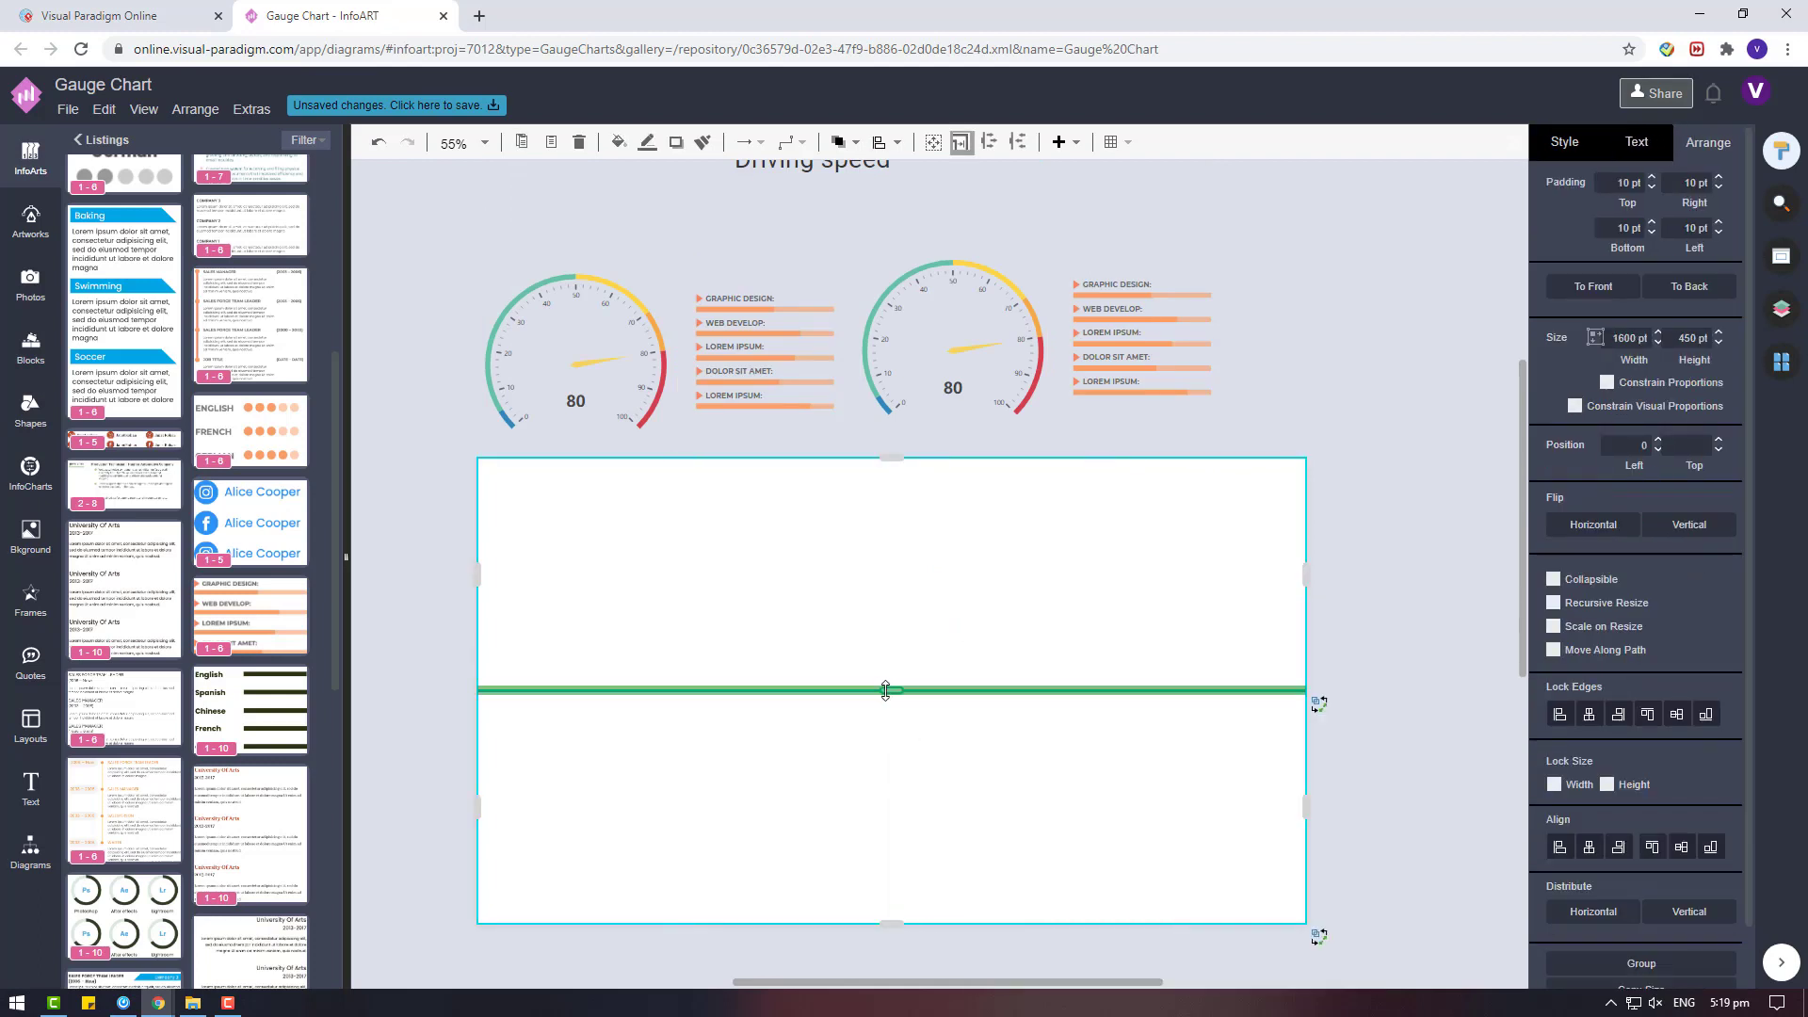
{"action": "left_click_drag", "start_coordinate": [885, 690], "coordinate": [884, 751]}
Try to split the upper row horizontally in half, and undo that split.
{"action": "right_click", "coordinate": [880, 626]}
{"action": "mouse_move", "coordinate": [1041, 646]}
{"action": "left_click", "coordinate": [1239, 646]}
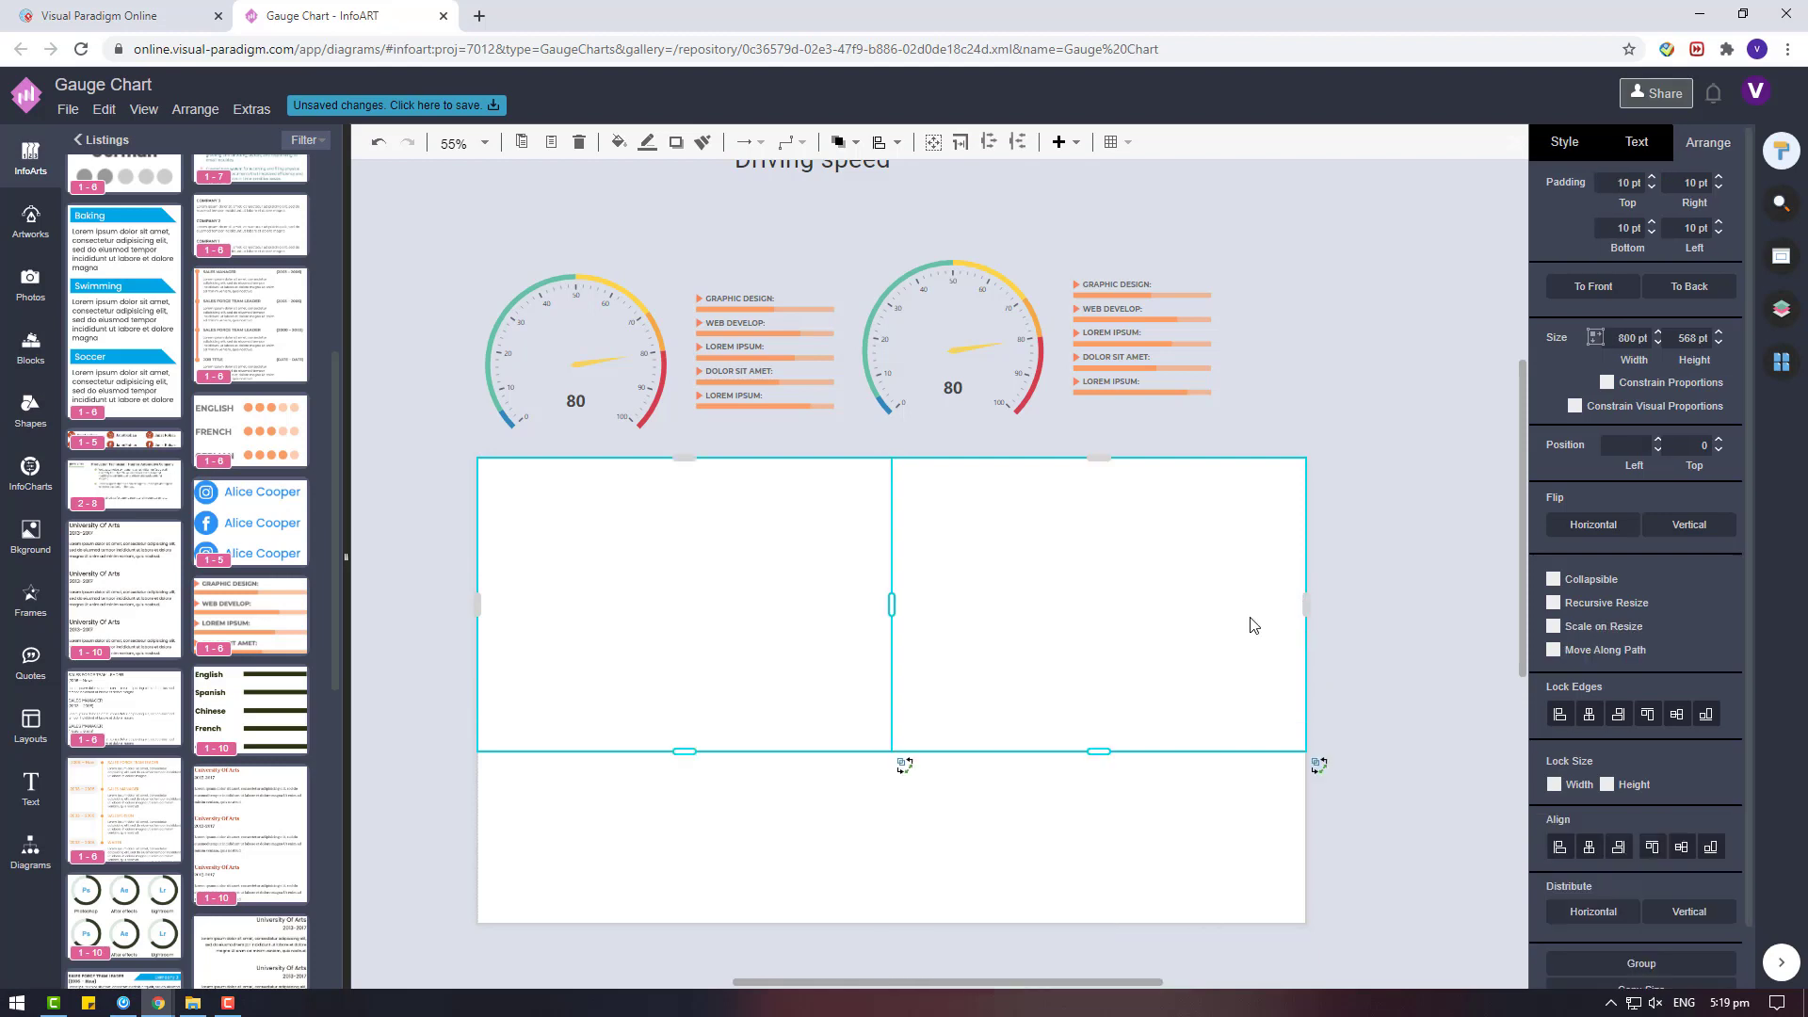
{"action": "key", "text": "ctrl+z"}
Try splitting the upper row vertically in half, with the lower part raised to 495 pt high and text added.
{"action": "right_click", "coordinate": [1115, 603]}
{"action": "mouse_move", "coordinate": [1224, 646]}
{"action": "left_click", "coordinate": [1502, 649]}
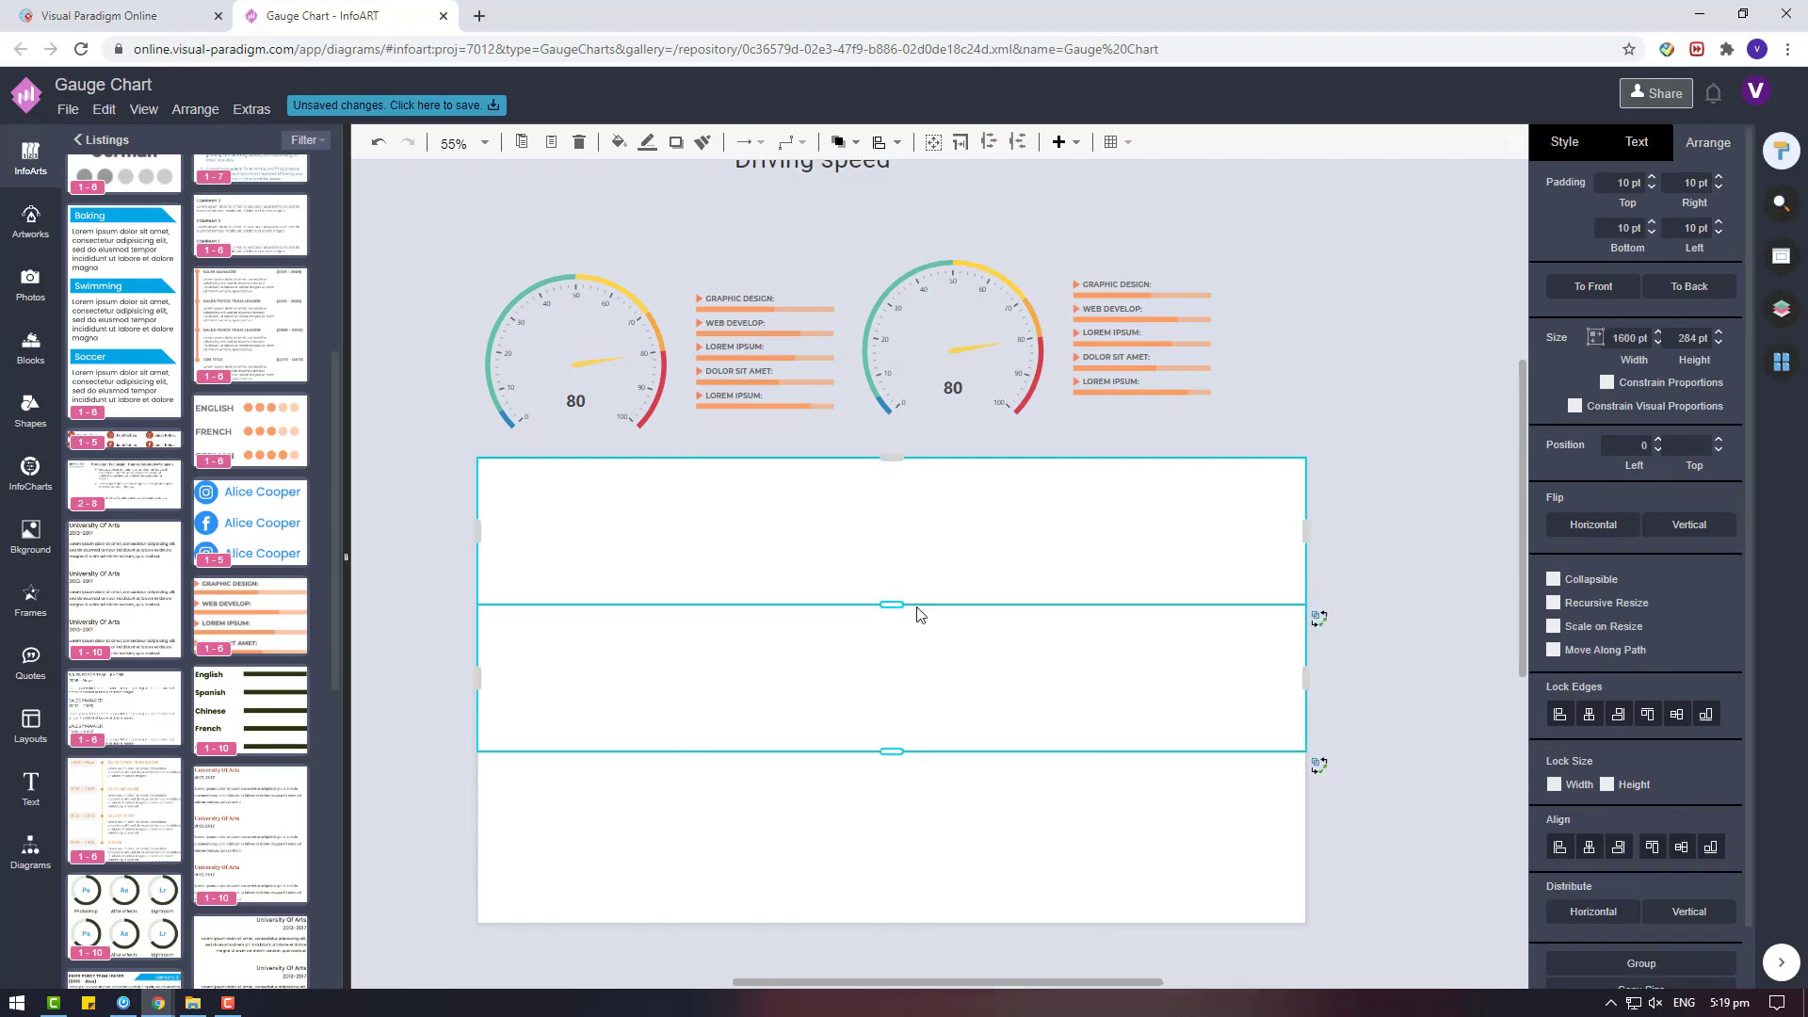
{"action": "left_click_drag", "start_coordinate": [920, 605], "coordinate": [903, 495]}
{"action": "double_click", "coordinate": [979, 603]}
{"action": "left_click", "coordinate": [1080, 632]}
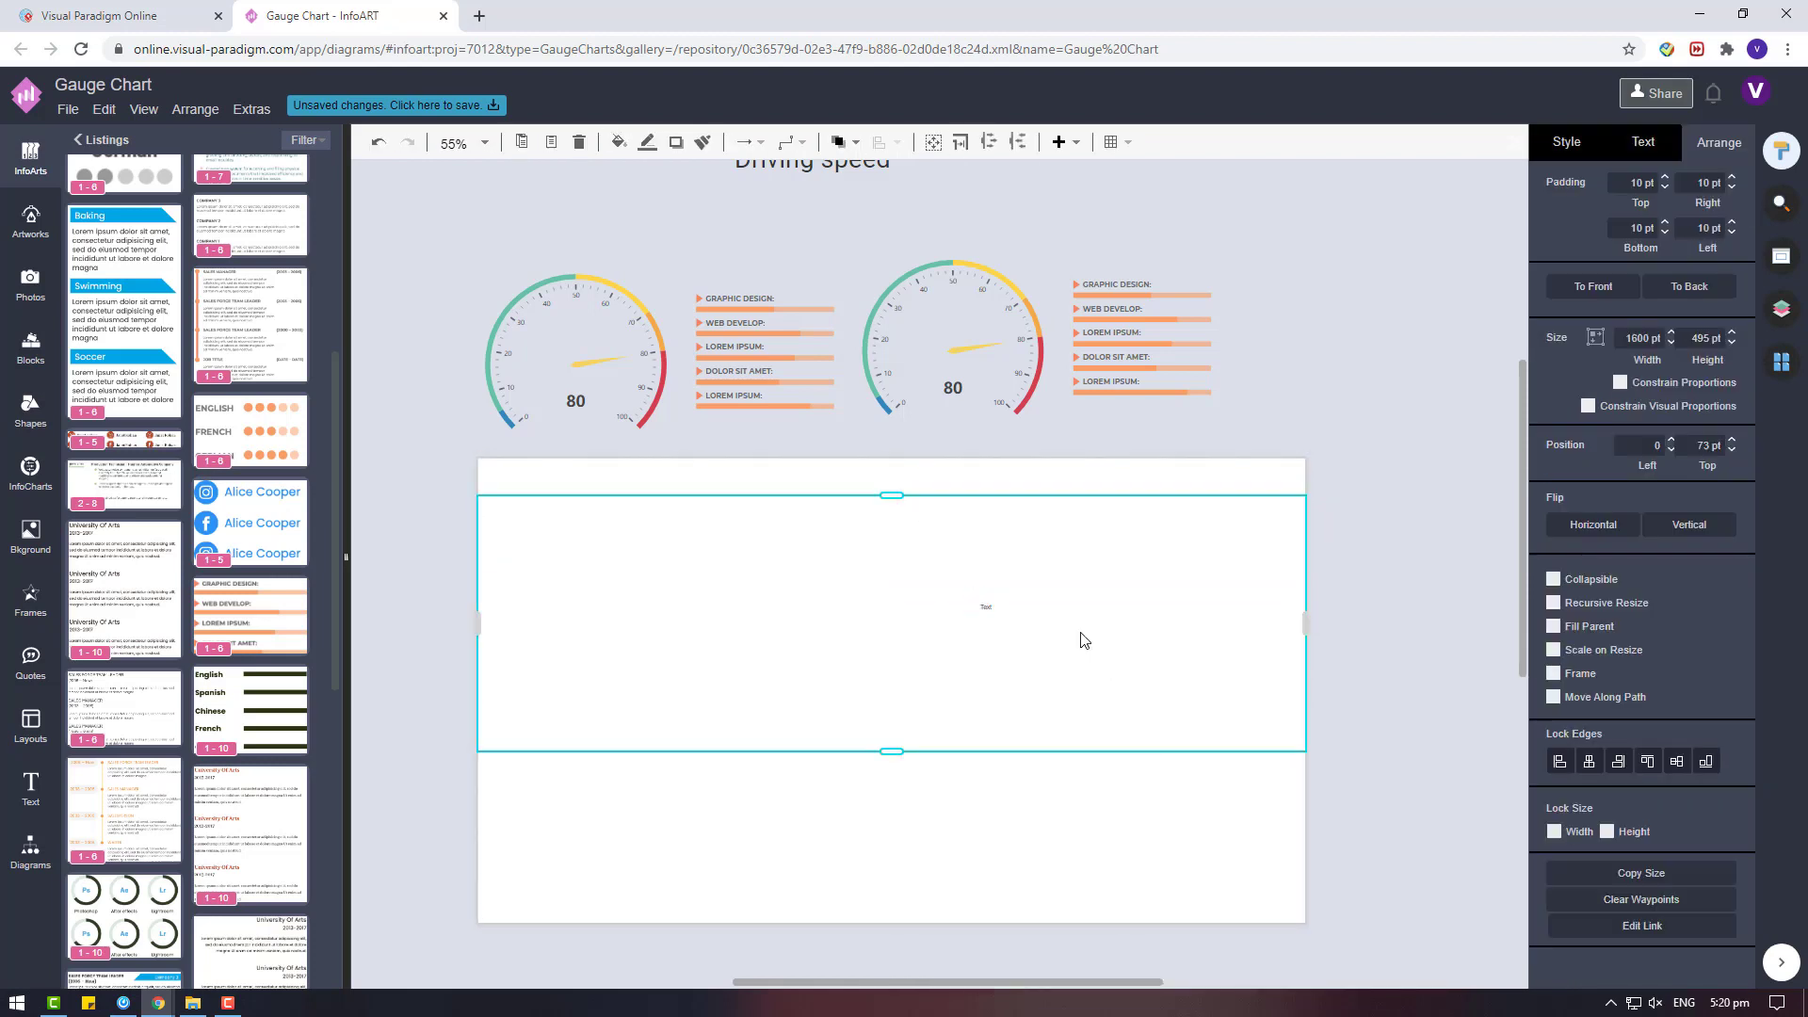
Undo the added text, the divider move and the vertical split of the upper row.
{"action": "left_click_drag", "start_coordinate": [1358, 690], "coordinate": [651, 405]}
{"action": "left_click", "coordinate": [1227, 680]}
{"action": "key", "text": "ctrl+z"}
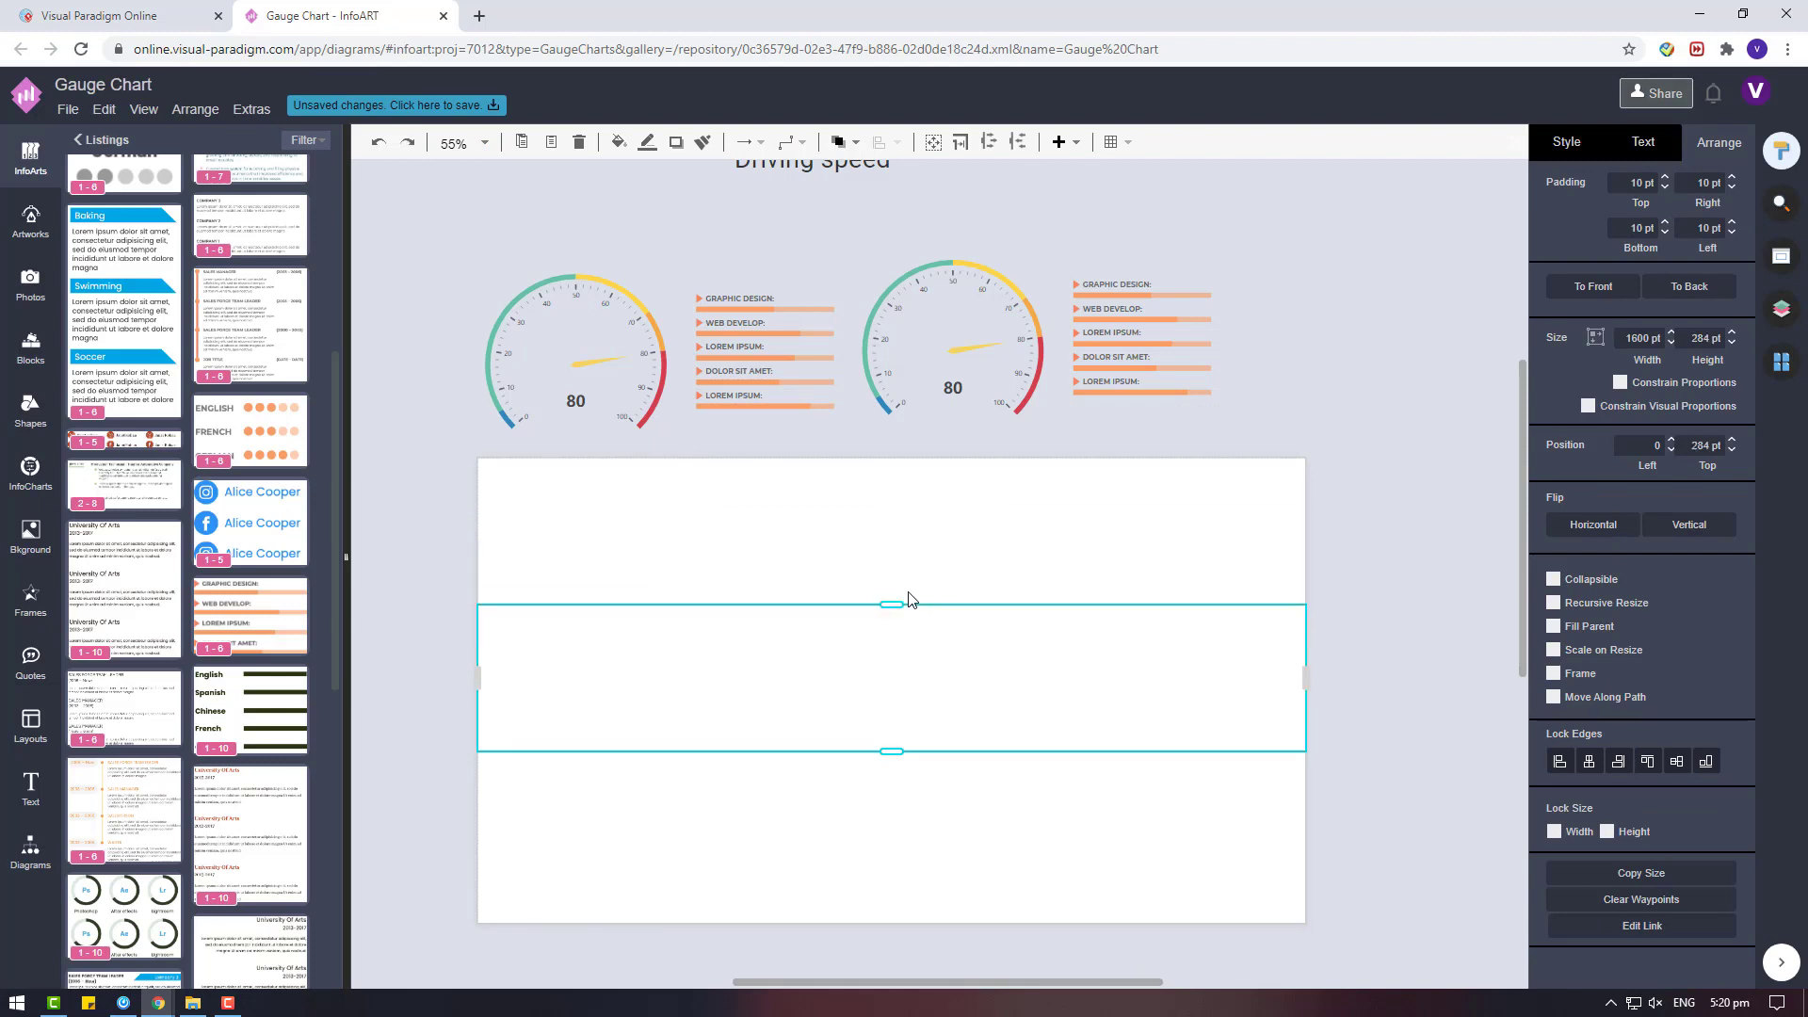
{"action": "key", "text": "ctrl+z"}
Try the vertical in-half split of the upper row again and undo it.
{"action": "left_click", "coordinate": [837, 578]}
{"action": "left_click", "coordinate": [830, 569]}
{"action": "right_click", "coordinate": [849, 559]}
{"action": "left_click", "coordinate": [1048, 613]}
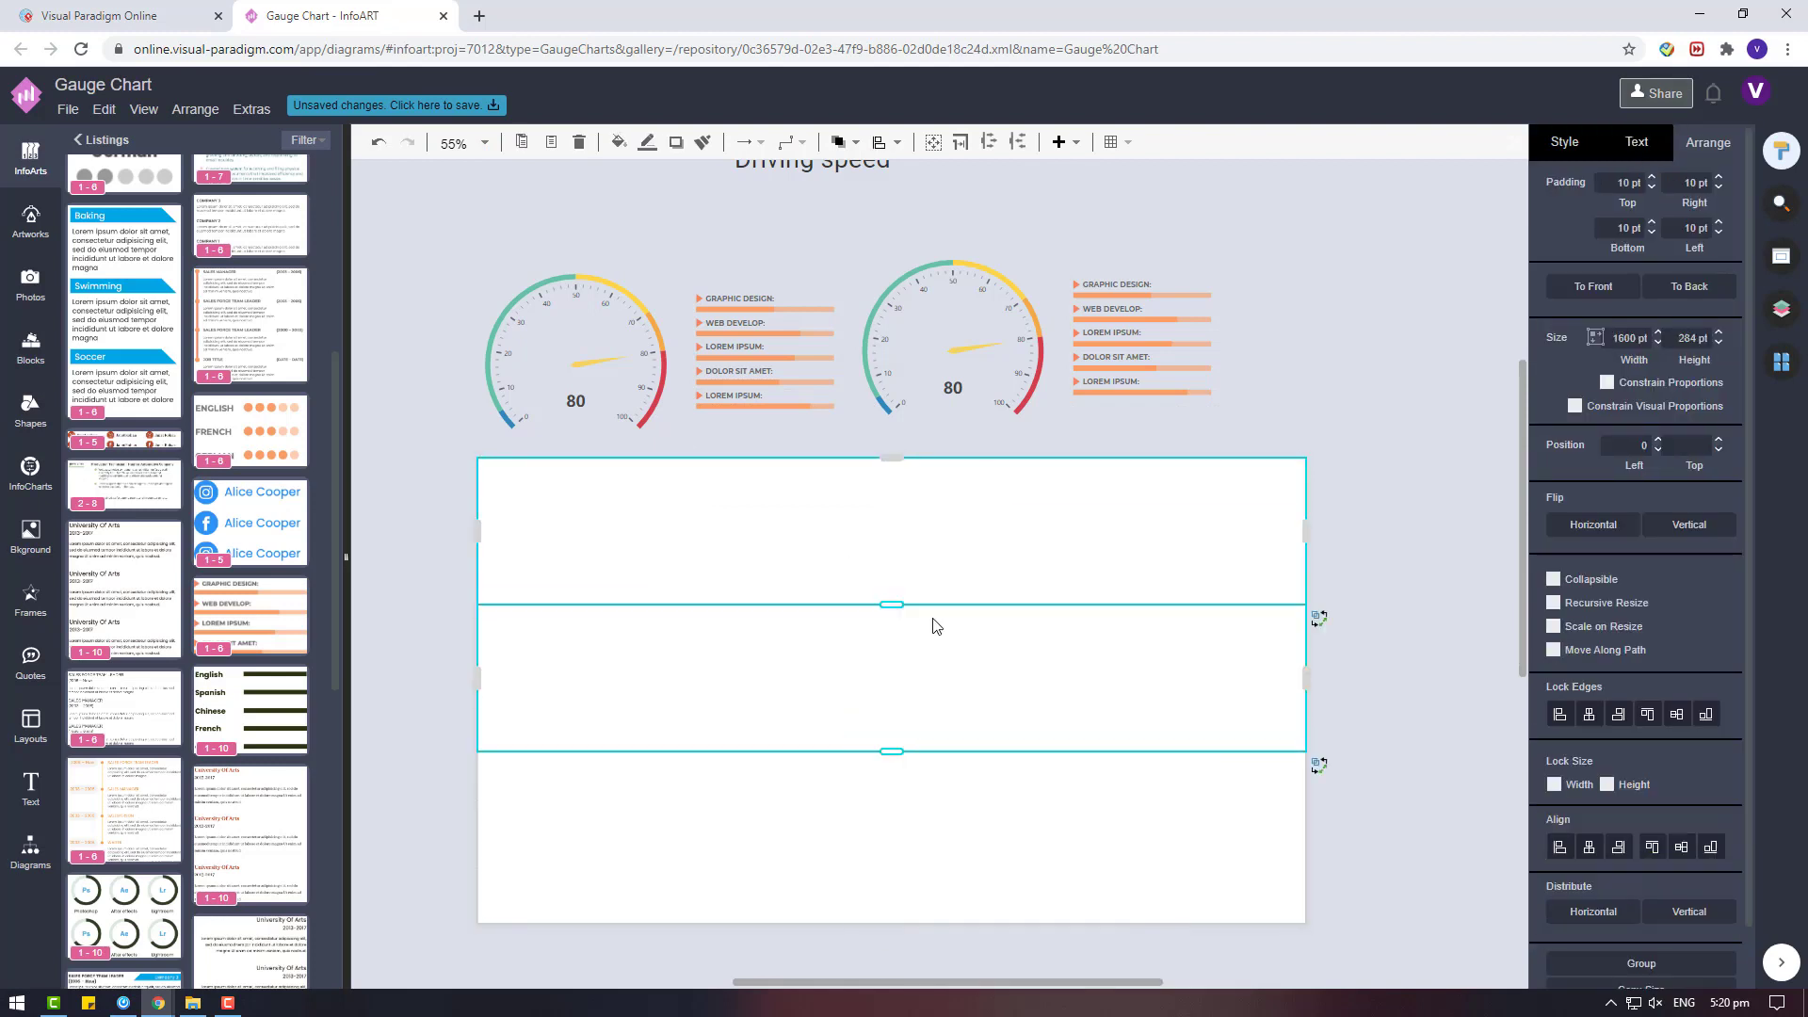
{"action": "key", "text": "ctrl+z"}
Split the upper row horizontally in half into two side-by-side cells.
{"action": "right_click", "coordinate": [951, 603]}
{"action": "mouse_move", "coordinate": [1261, 614]}
{"action": "left_click", "coordinate": [1319, 616]}
{"action": "key", "text": "Escape"}
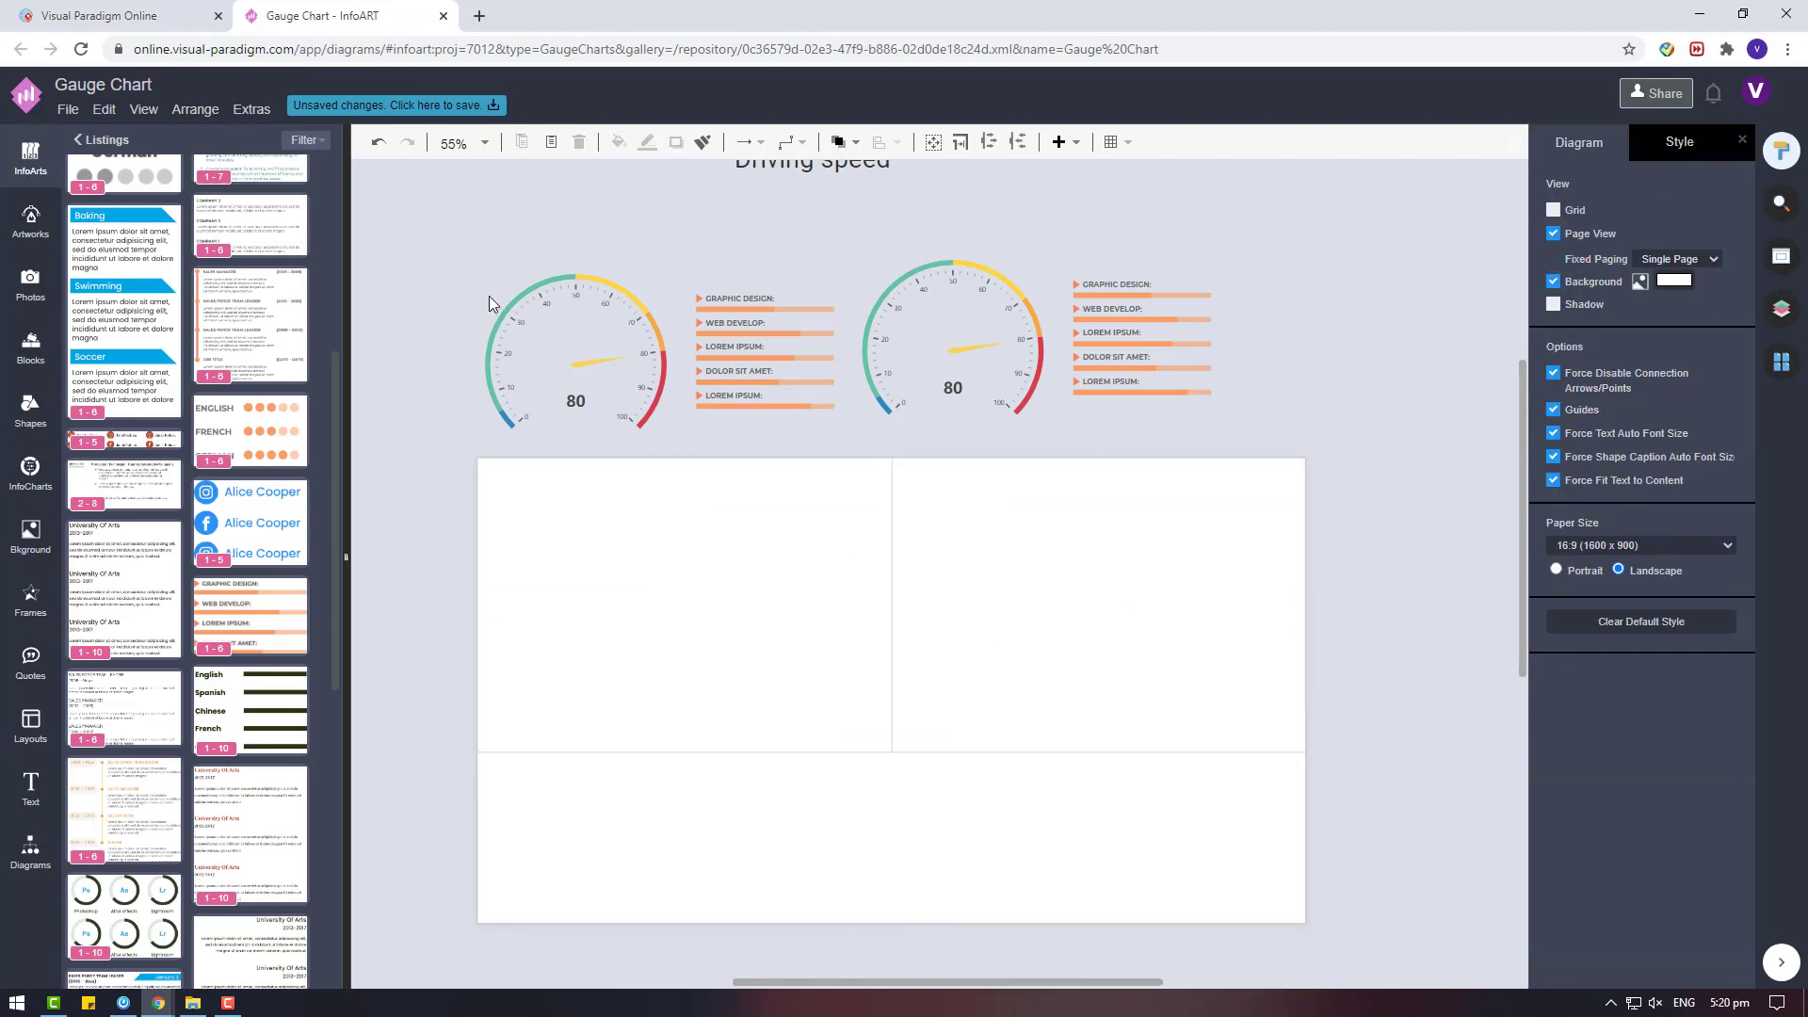
Delete the duplicate progress-bar list next to the second gauge.
{"action": "left_click", "coordinate": [488, 295]}
{"action": "left_click", "coordinate": [995, 333]}
{"action": "left_click", "coordinate": [1154, 358]}
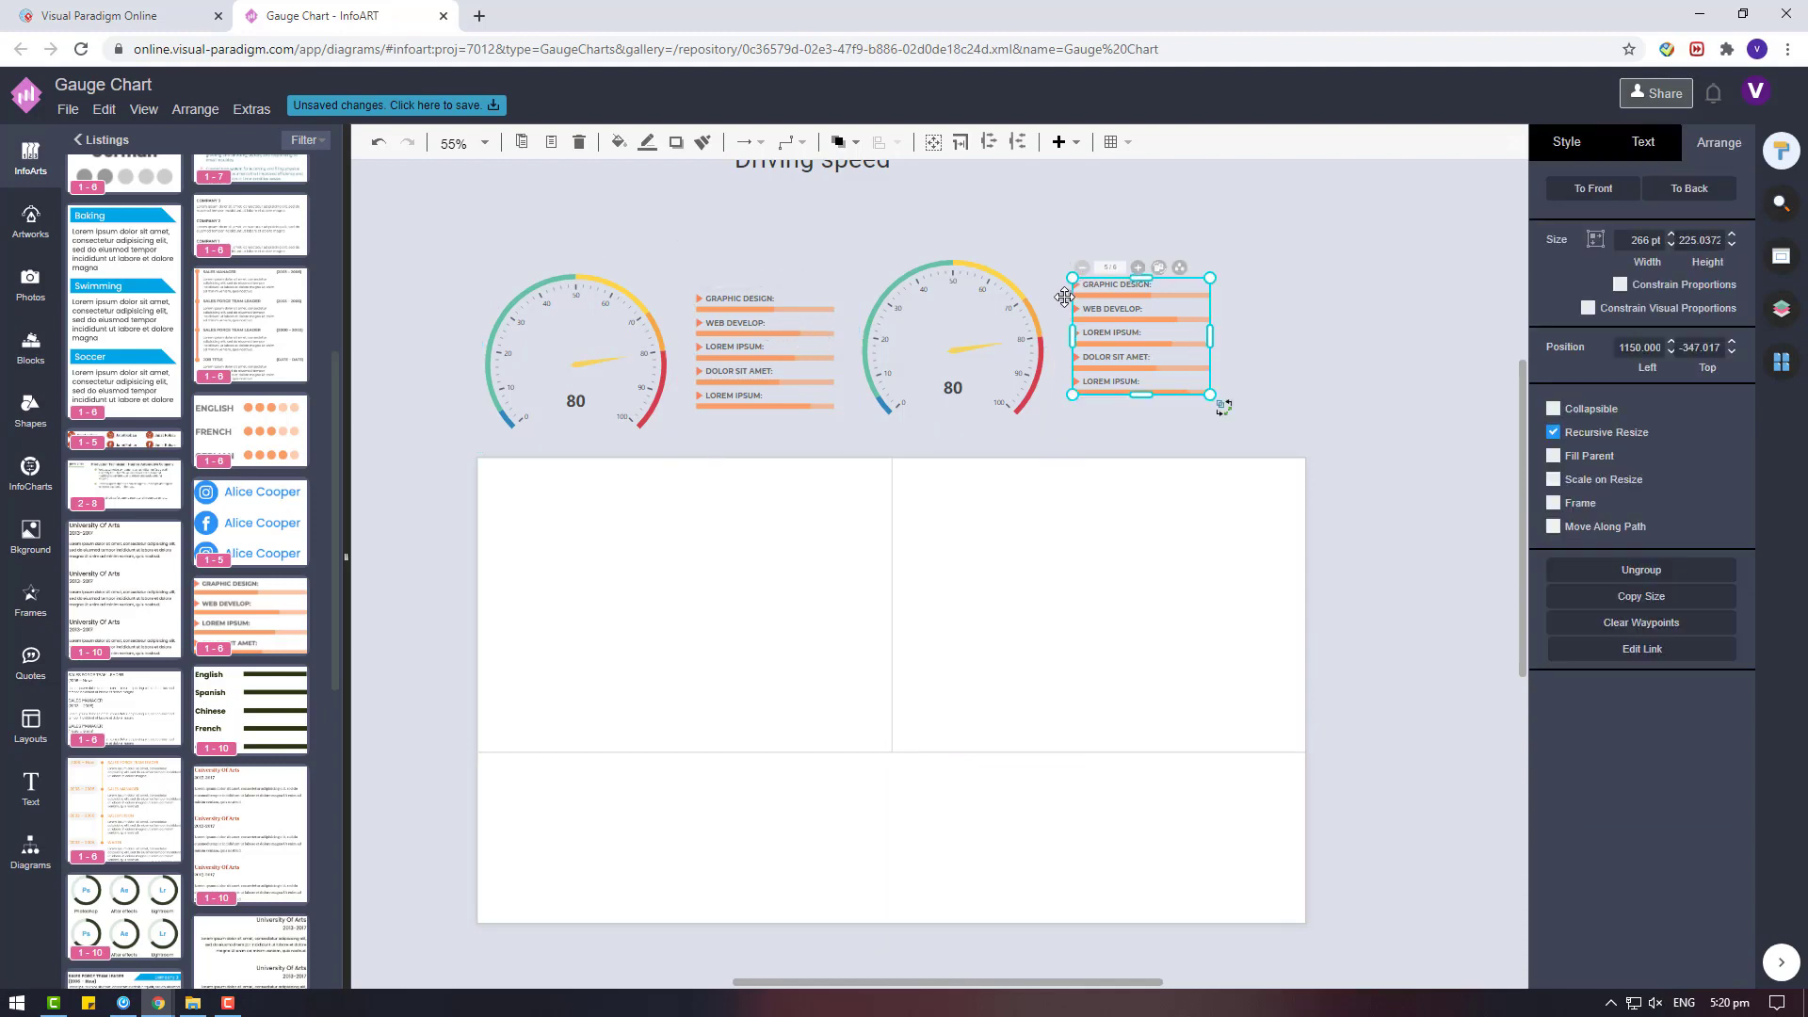
{"action": "key", "text": "Delete"}
Relabel the first two items of the progress-bar list as DURABILITY and UPGRADE.
{"action": "left_click", "coordinate": [733, 298]}
{"action": "double_click", "coordinate": [731, 297]}
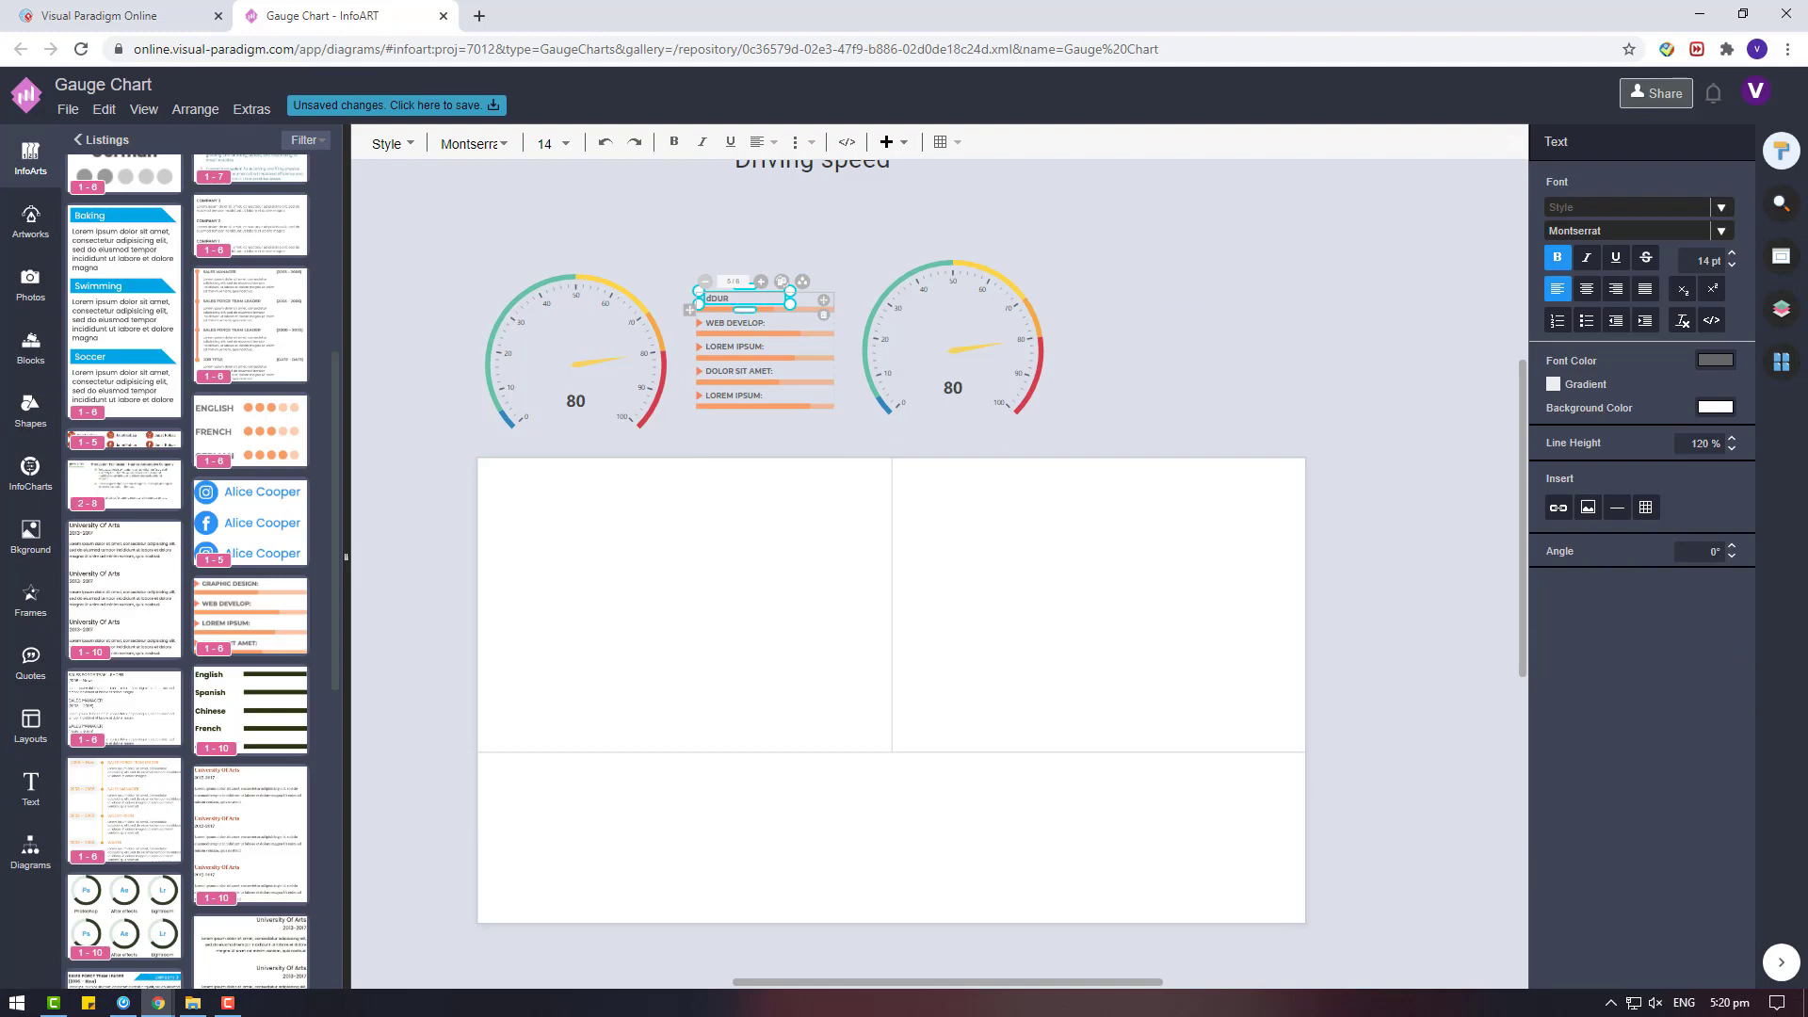
{"action": "key", "text": "BackSpace"}
{"action": "key", "text": "BackSpace"}
{"action": "key", "text": "BackSpace"}
{"action": "left_click", "coordinate": [743, 322]}
{"action": "double_click", "coordinate": [743, 323]}
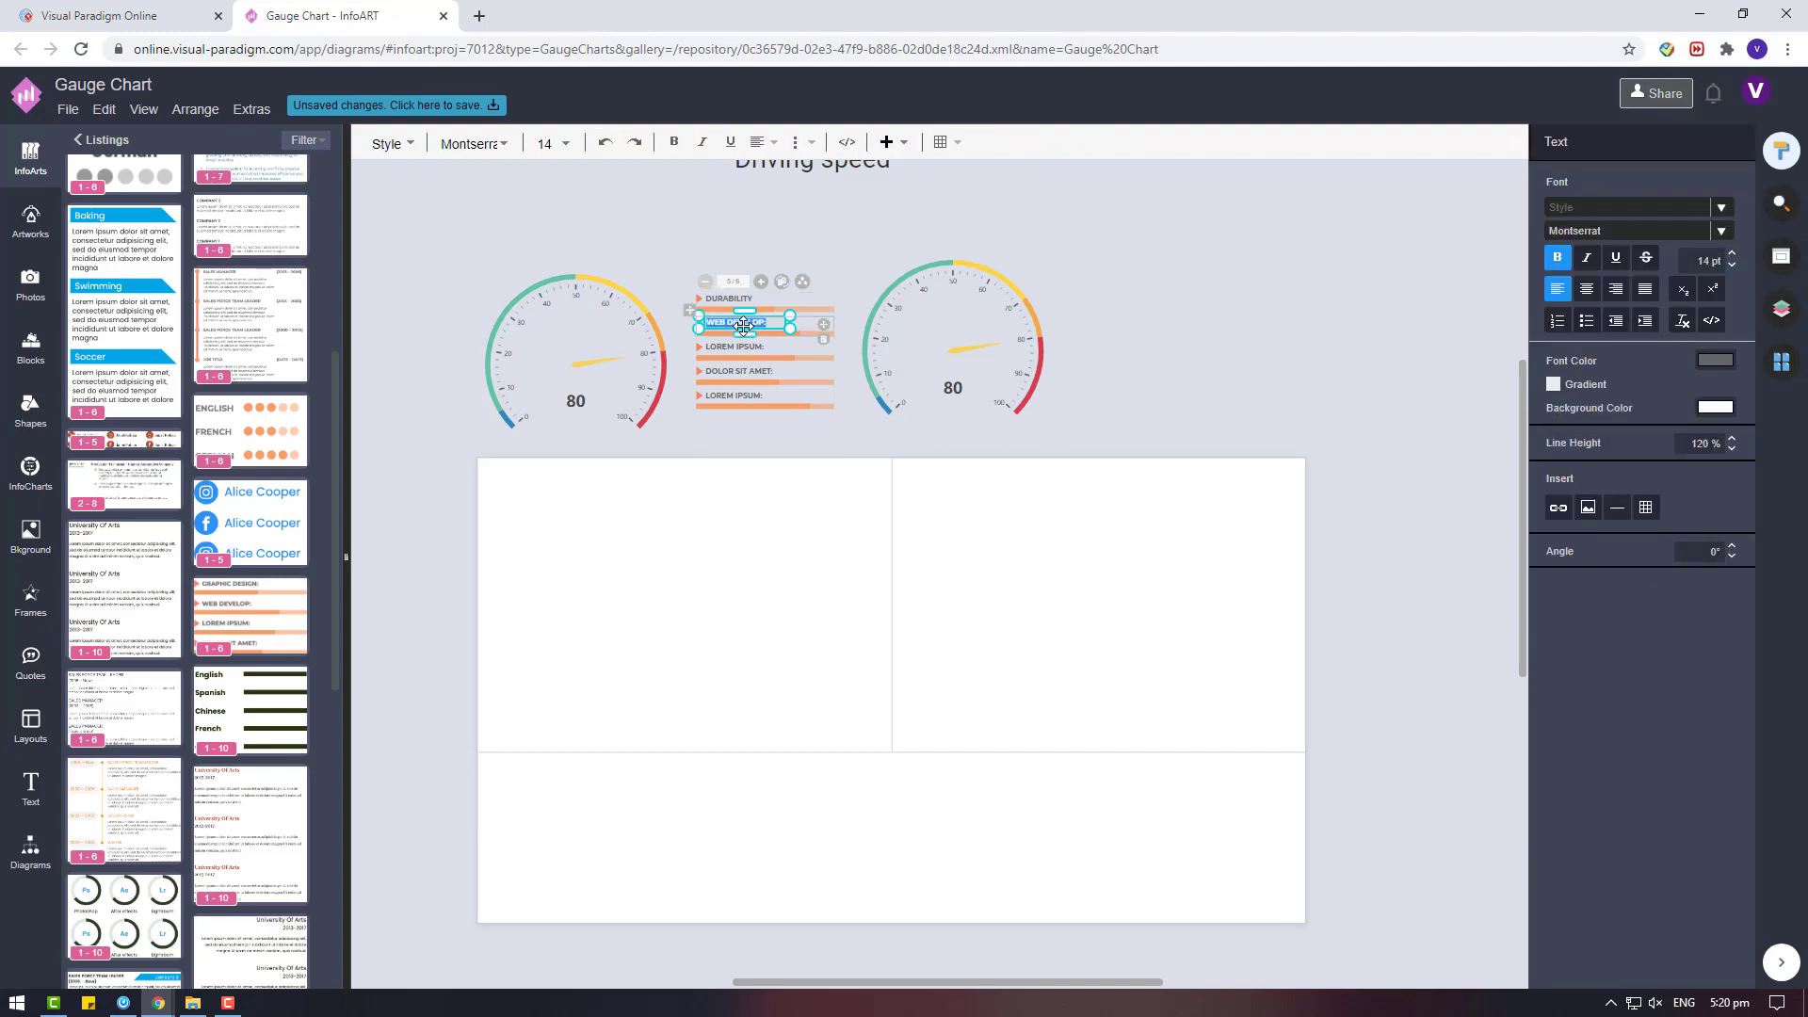
Relabel the last three items of the progress-bar list as SYSTEM, ASSURANCE and QUALITY.
{"action": "left_click", "coordinate": [743, 347]}
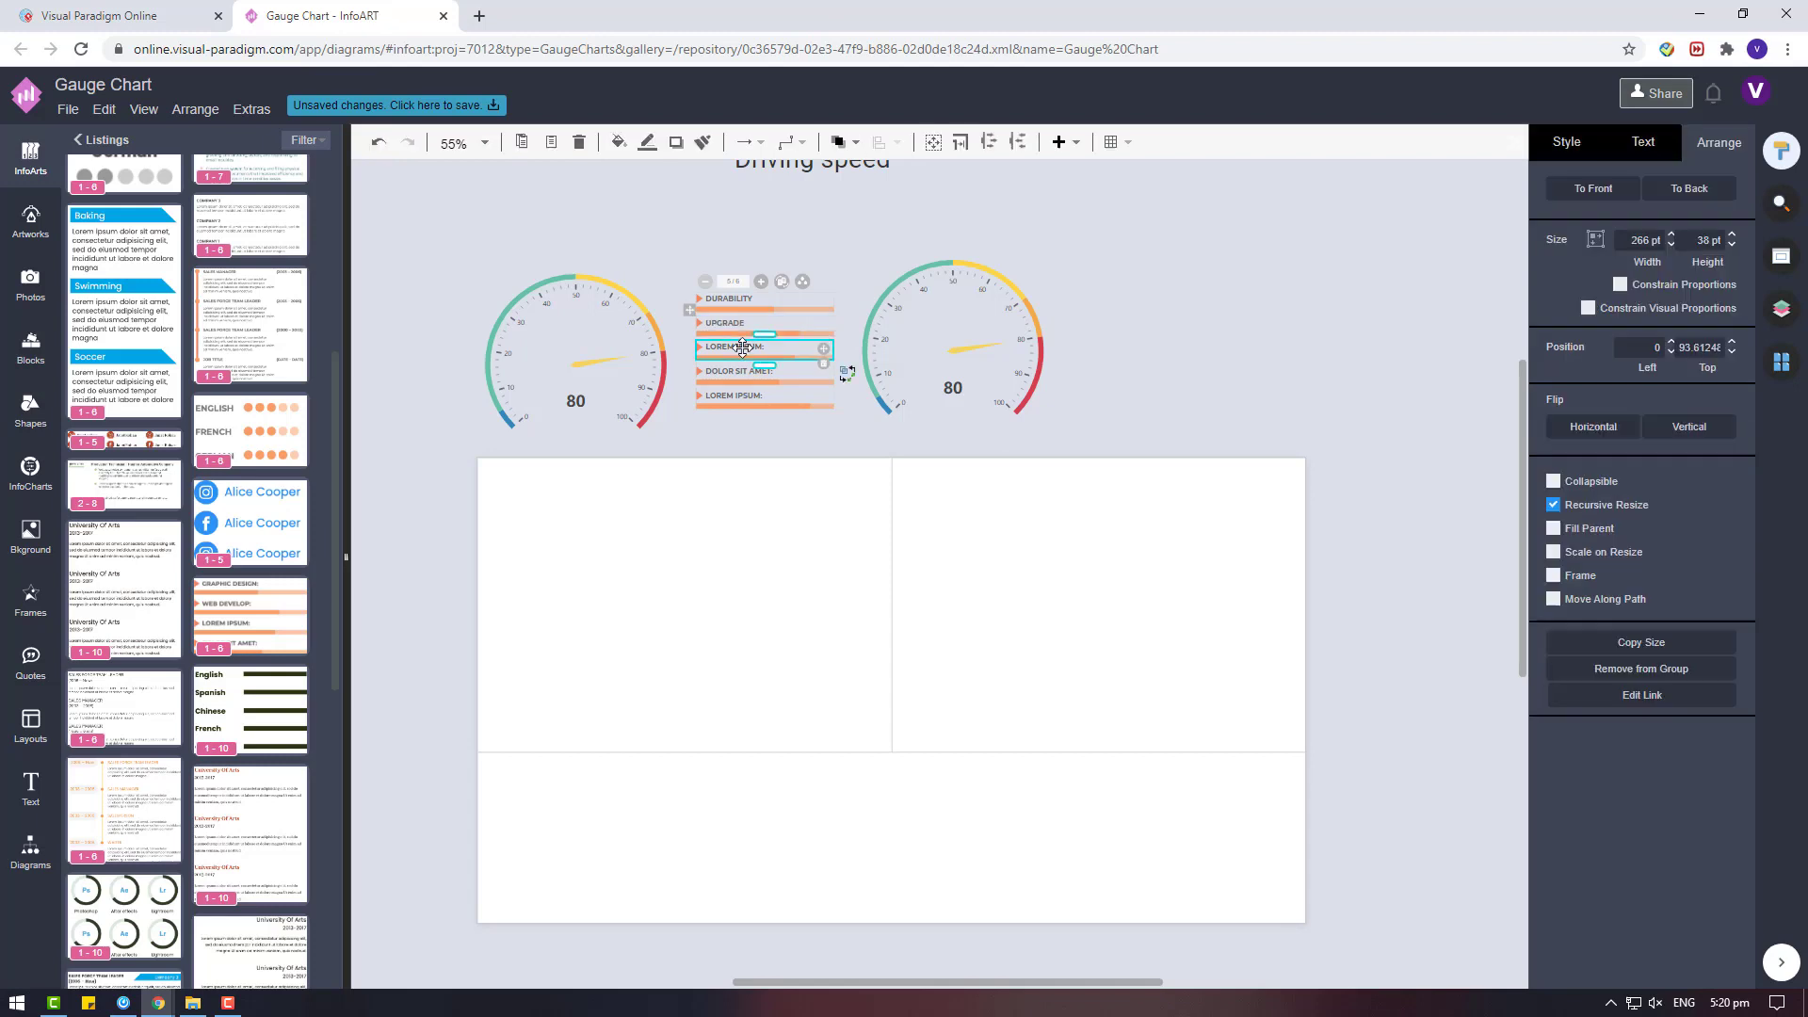
{"action": "double_click", "coordinate": [743, 346]}
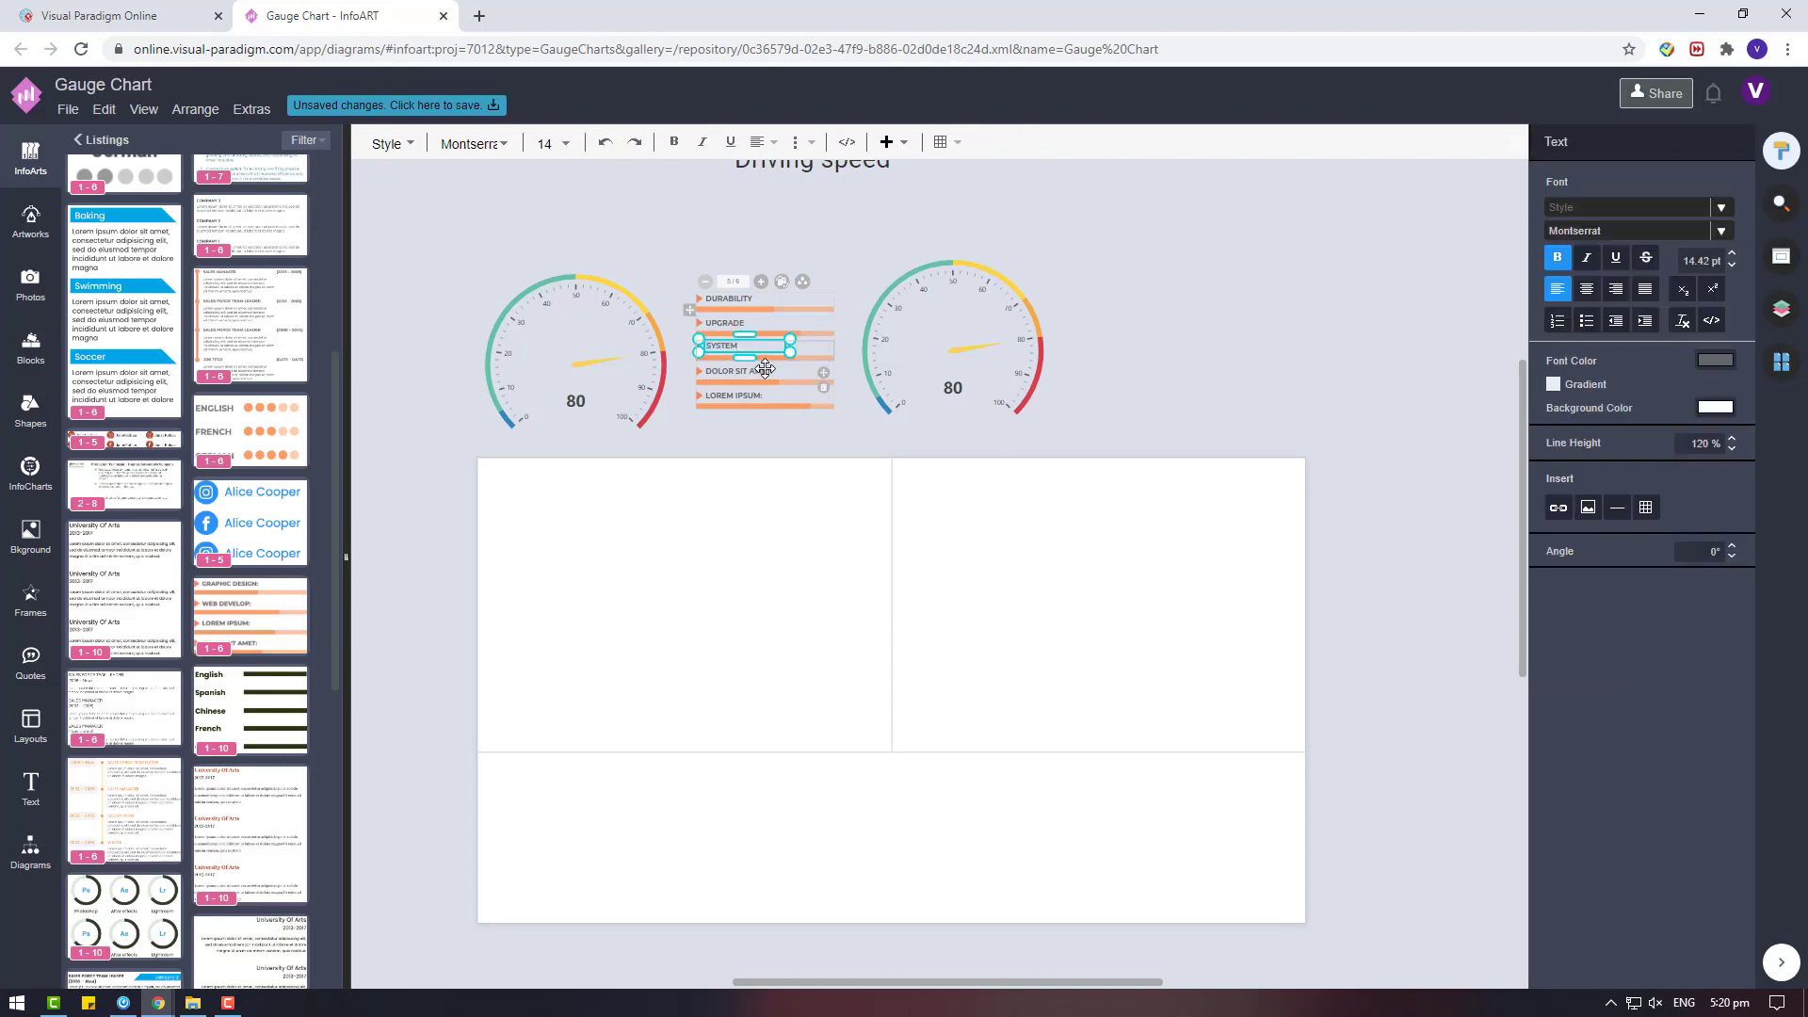
{"action": "double_click", "coordinate": [765, 370]}
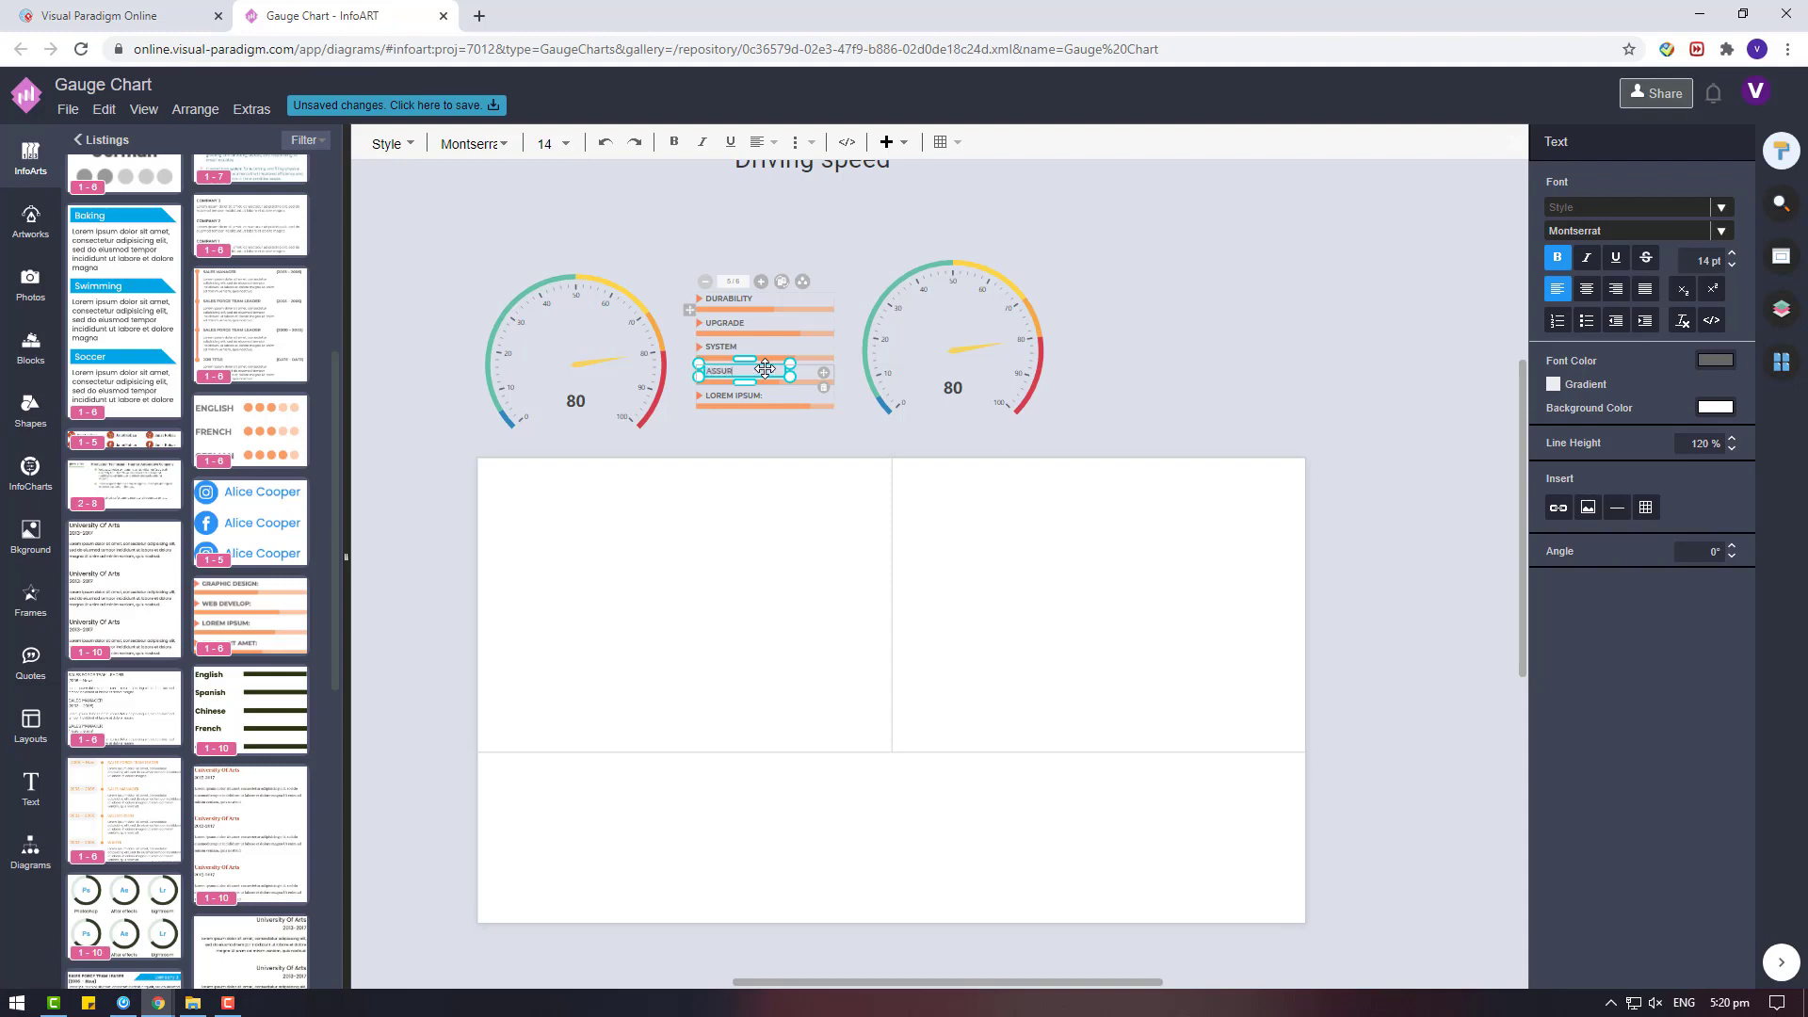
{"action": "double_click", "coordinate": [736, 396]}
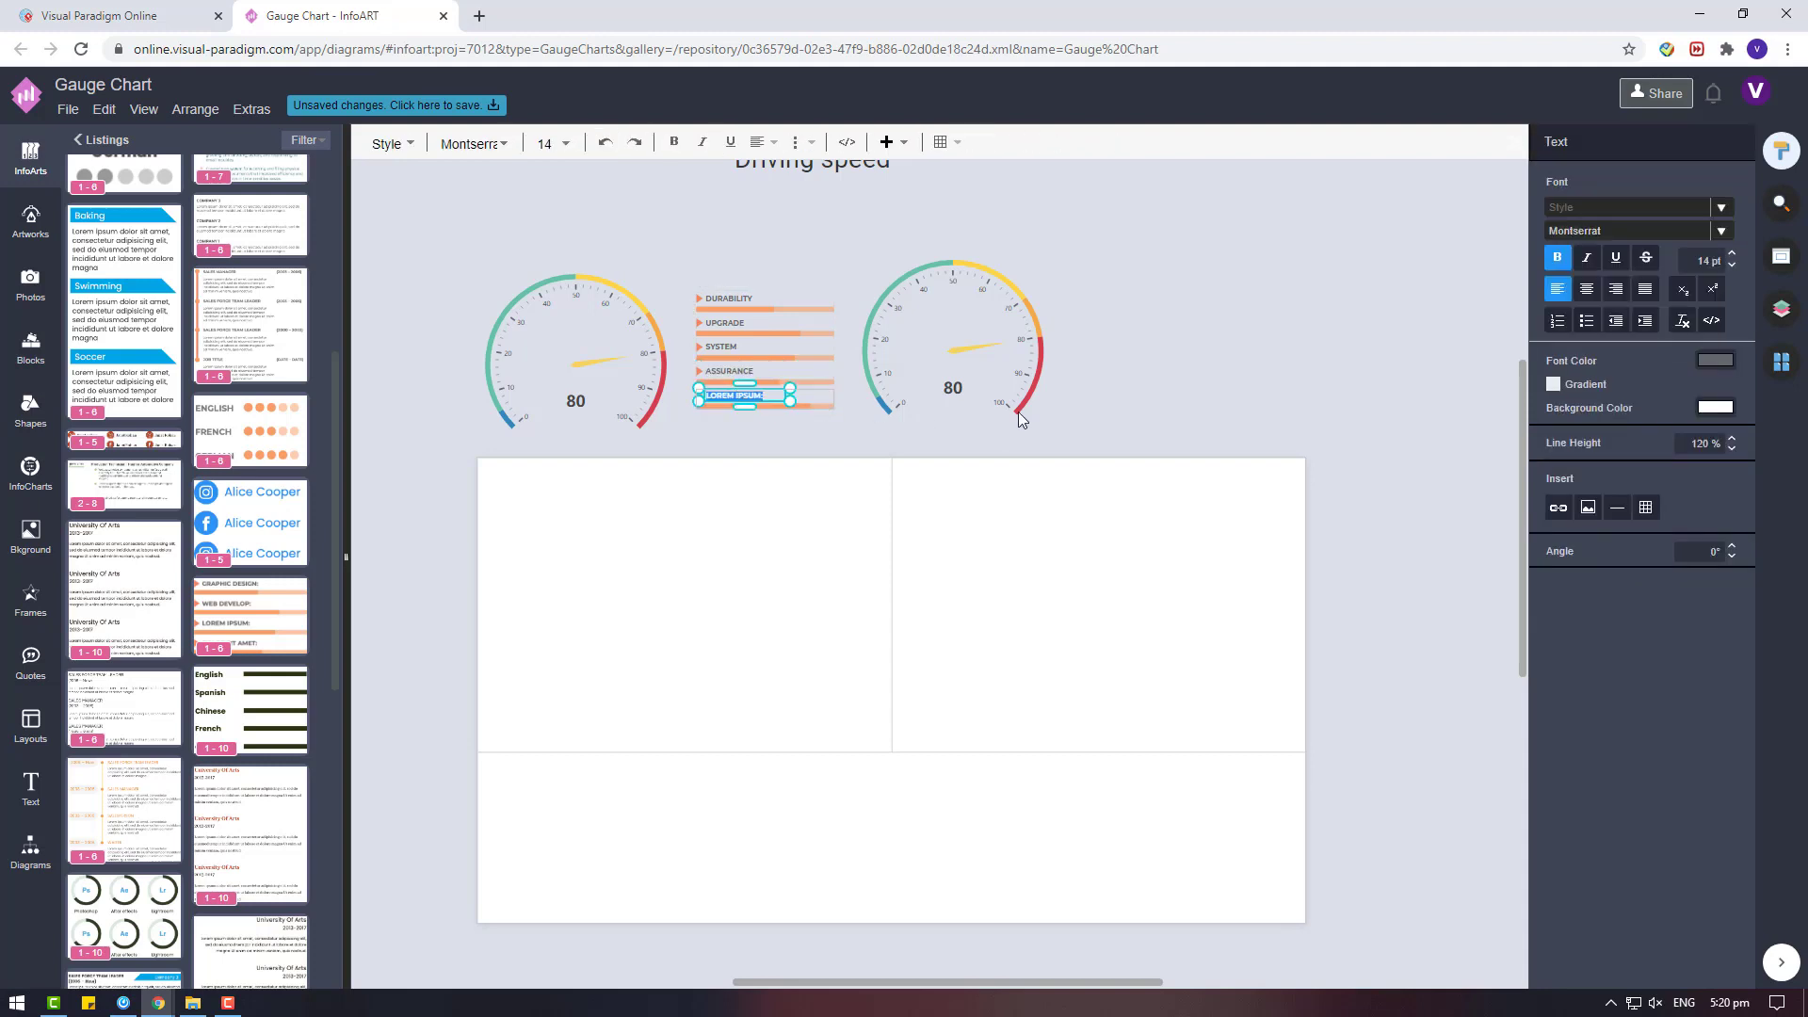
{"action": "type", "text": "QUALITY"}
Paste a duplicate of the relabelled progress-bar list and delete that duplicate.
{"action": "left_click", "coordinate": [697, 311]}
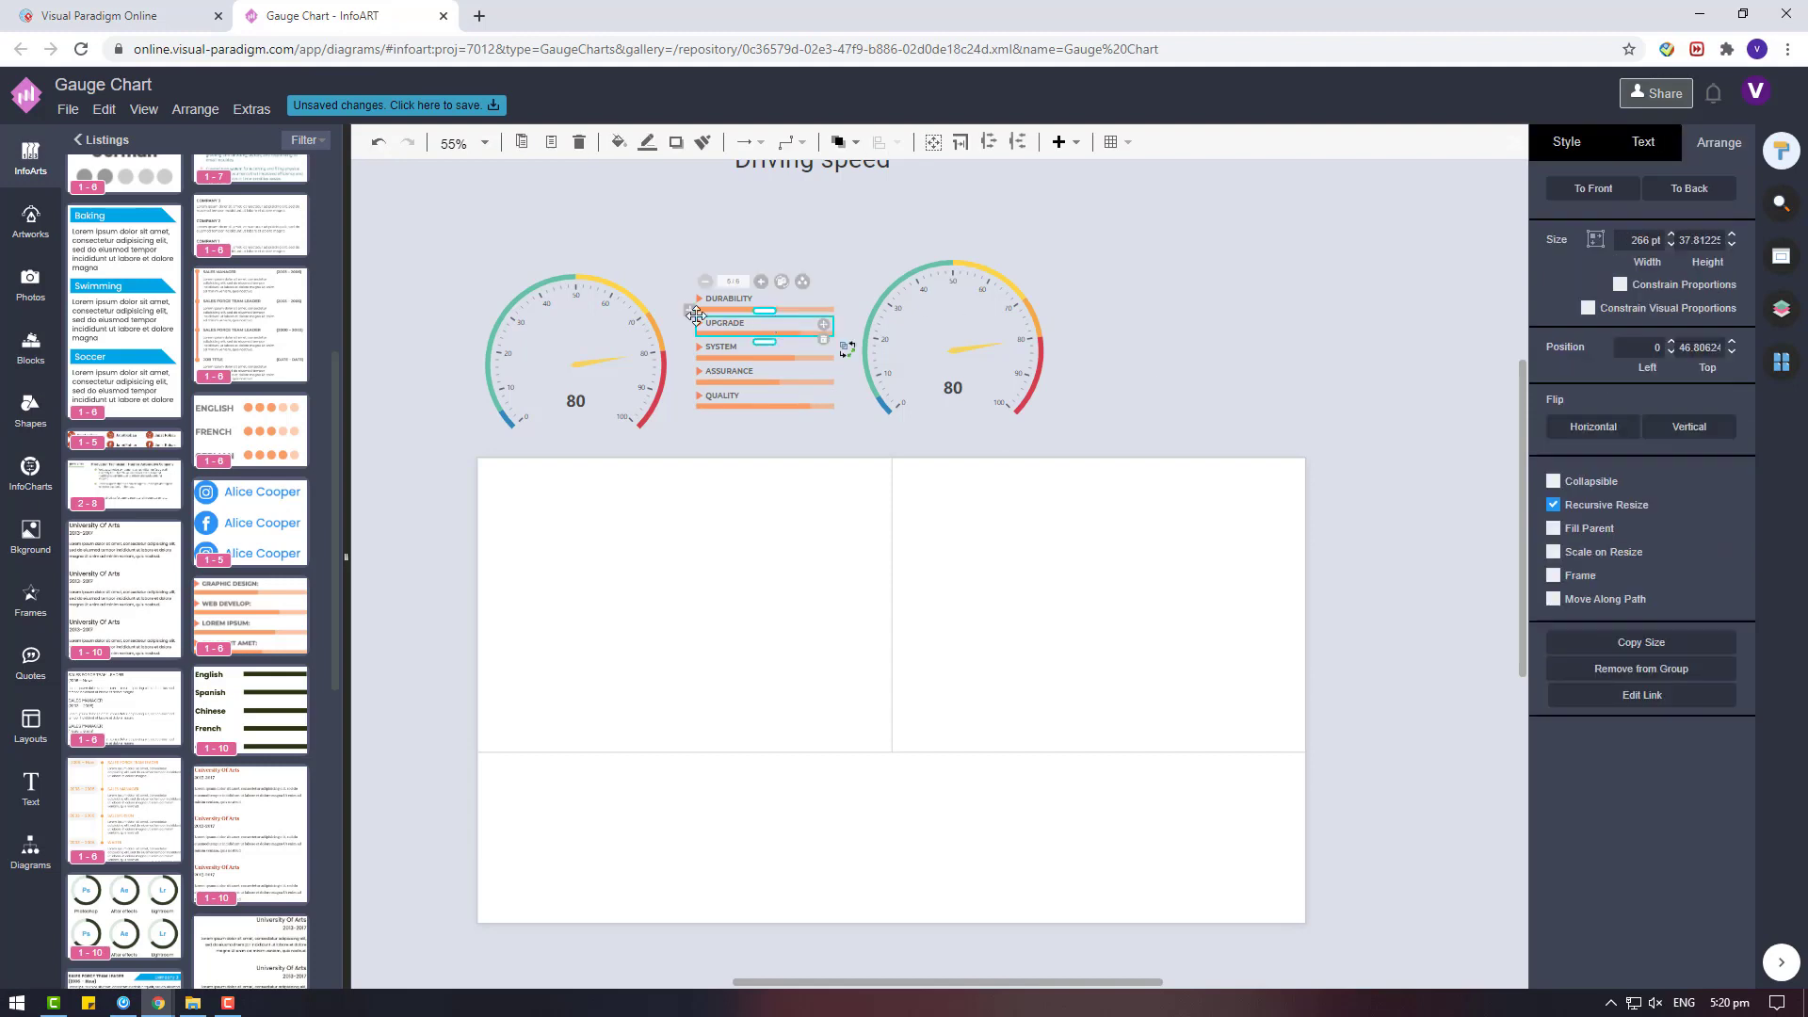
{"action": "key", "text": "ctrl+v"}
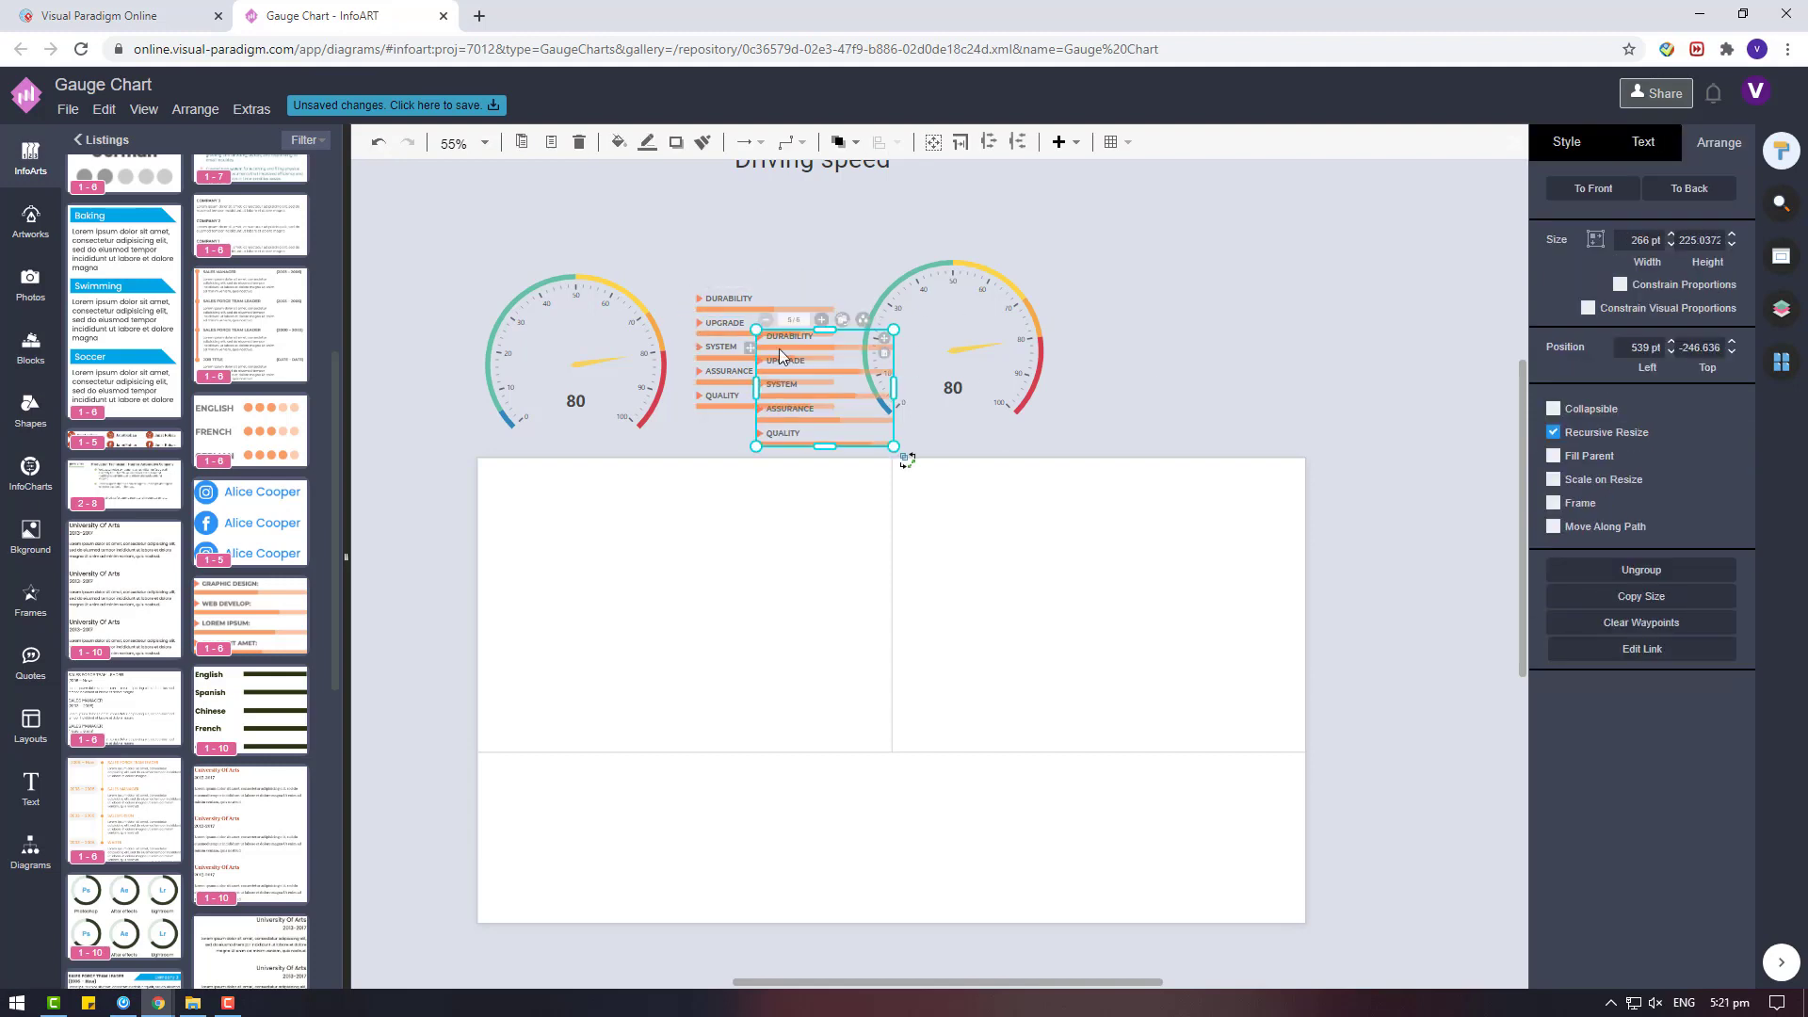
{"action": "key", "text": "Delete"}
Delete the second gauge above the page.
{"action": "left_click", "coordinate": [928, 307]}
{"action": "key", "text": "Delete"}
Try to split the upper-left page cell horizontally in half, and undo it.
{"action": "left_click", "coordinate": [703, 646]}
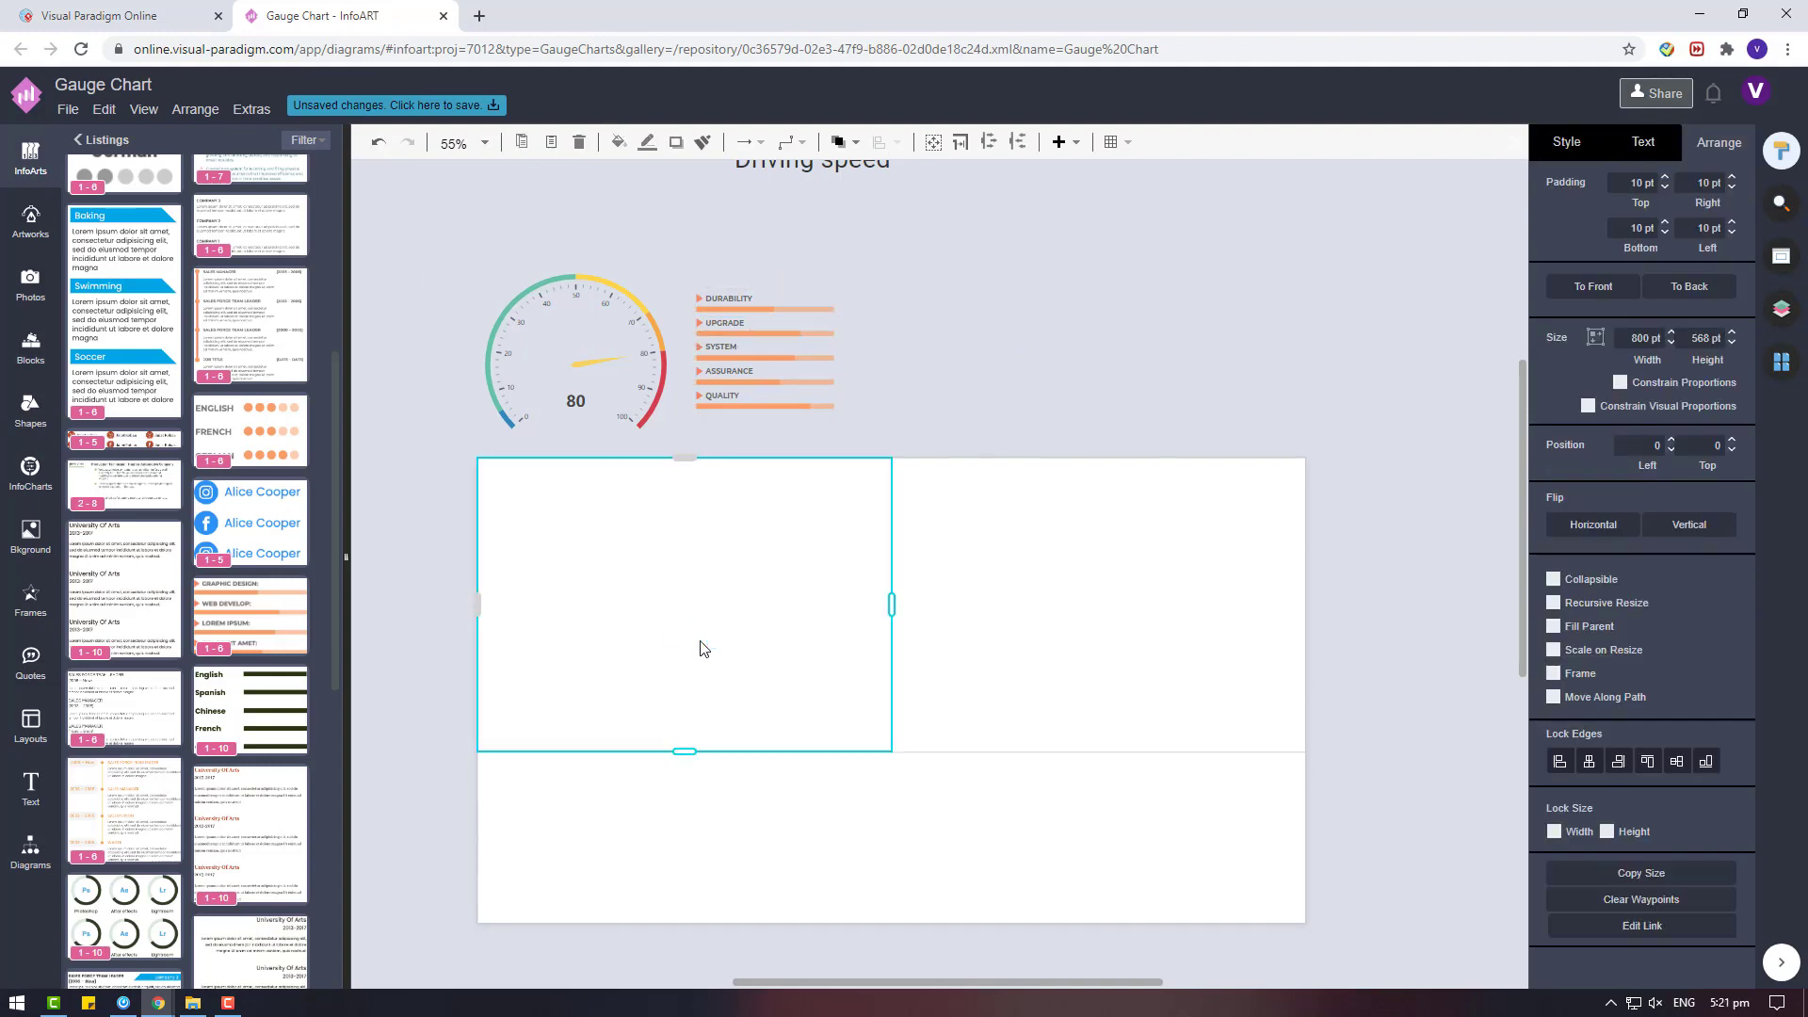
{"action": "right_click", "coordinate": [723, 581]}
{"action": "mouse_move", "coordinate": [810, 599]}
{"action": "left_click", "coordinate": [1092, 602]}
{"action": "key", "text": "ctrl+z"}
Split the upper-left cell vertically in half and raise the divider to form a short header row.
{"action": "right_click", "coordinate": [810, 548]}
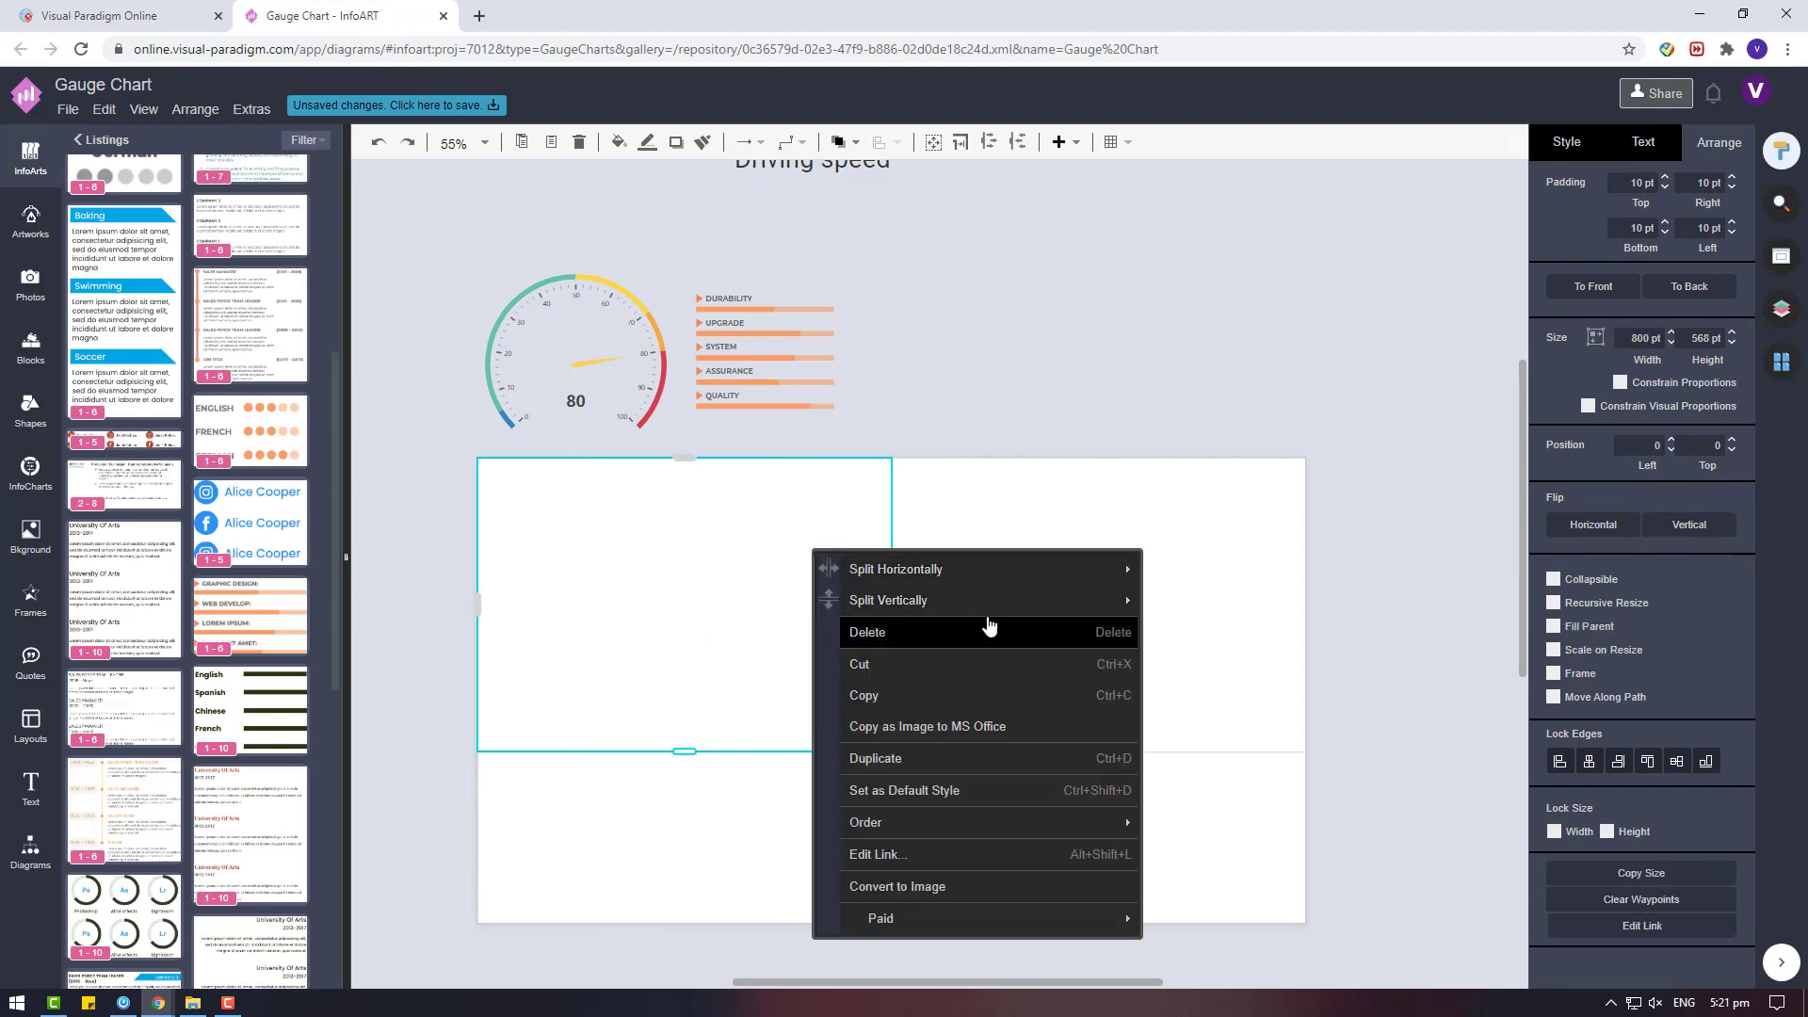
{"action": "mouse_move", "coordinate": [993, 599]}
{"action": "left_click", "coordinate": [1188, 602]}
{"action": "left_click_drag", "start_coordinate": [699, 605], "coordinate": [692, 527]}
Split the upper-right cell vertically in half and raise its divider level with the left cell's header row.
{"action": "left_click", "coordinate": [992, 576]}
{"action": "right_click", "coordinate": [991, 582]}
{"action": "mouse_move", "coordinate": [1064, 593]}
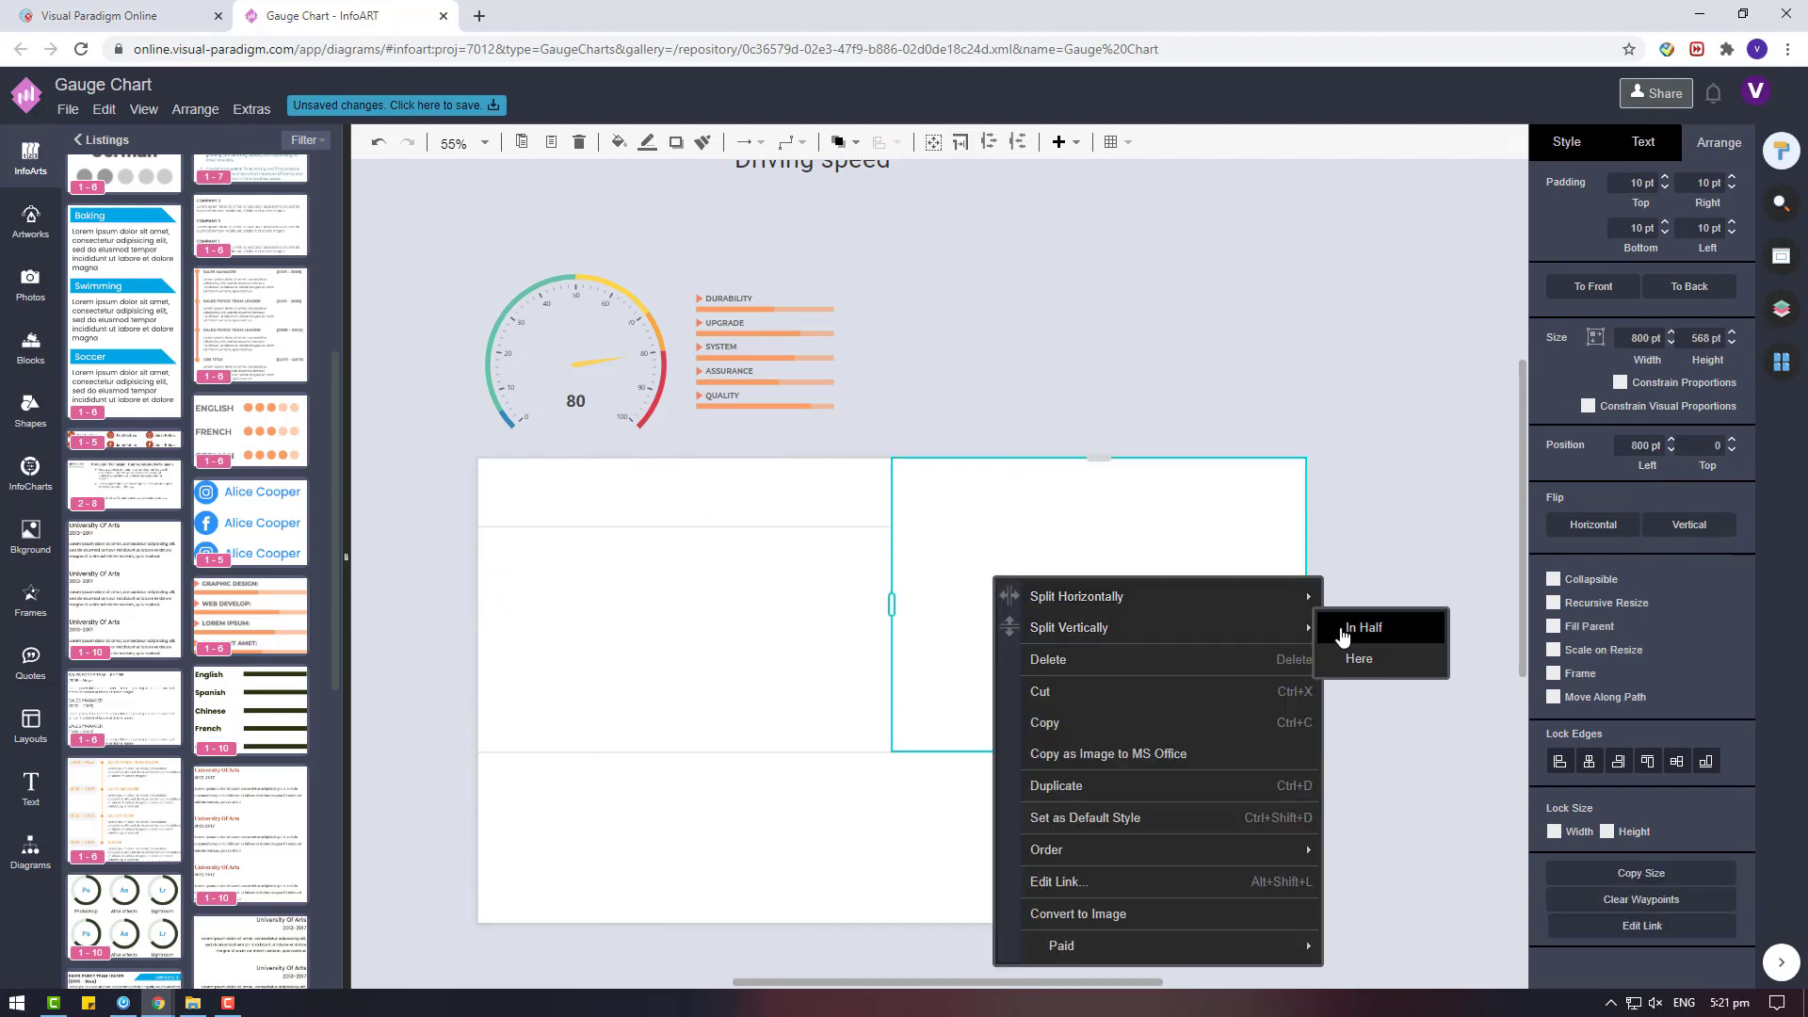
{"action": "left_click", "coordinate": [1358, 625]}
{"action": "left_click_drag", "start_coordinate": [1092, 606], "coordinate": [1107, 527]}
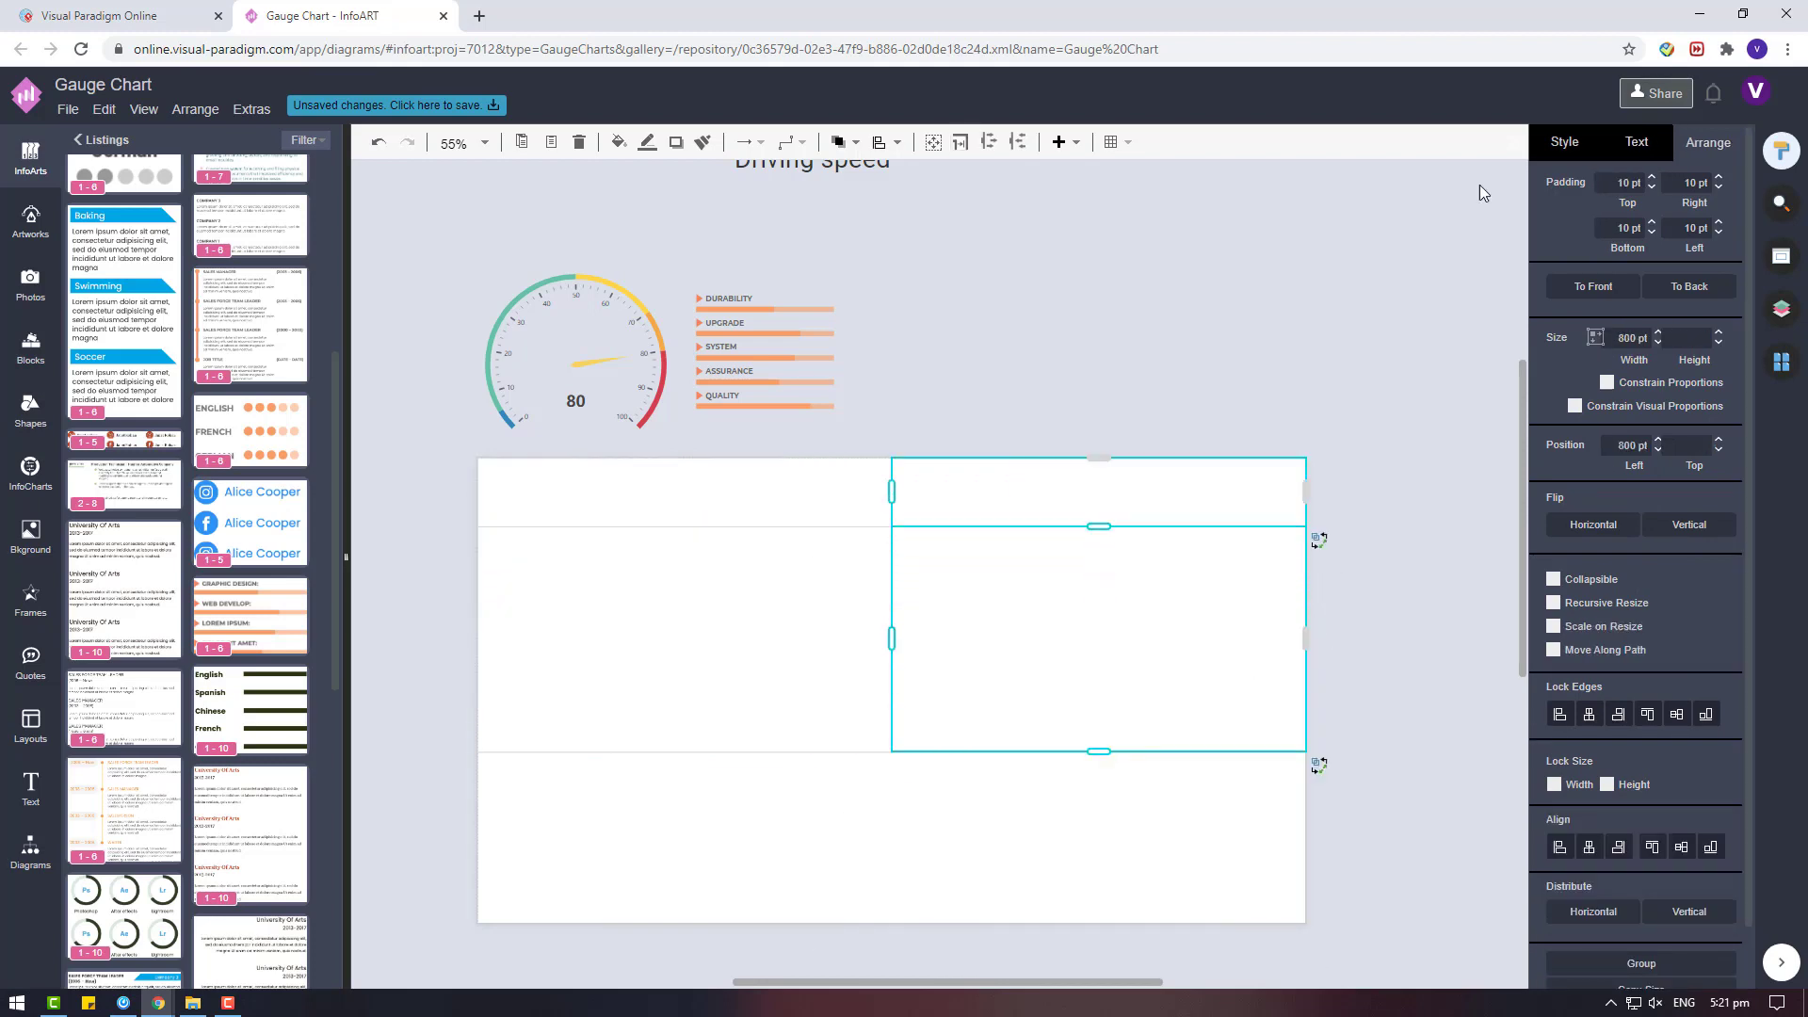
{"action": "left_click", "coordinate": [1566, 141]}
{"action": "left_click", "coordinate": [614, 302]}
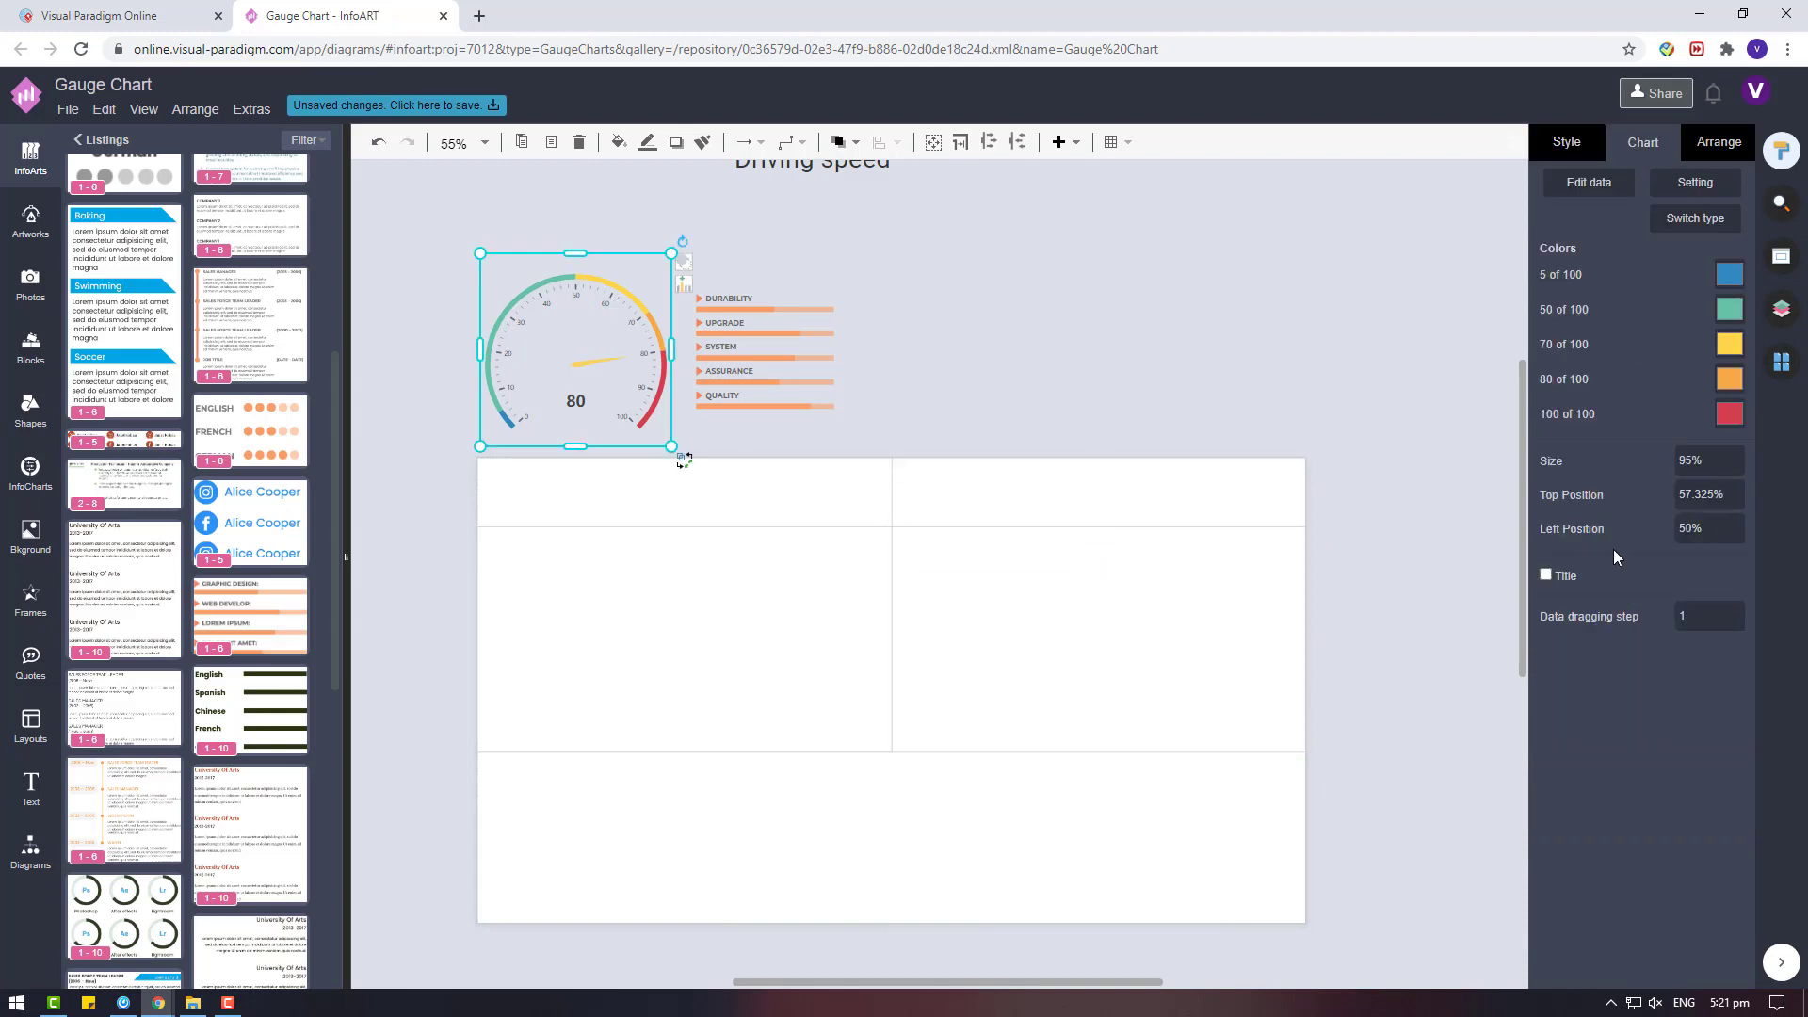
{"action": "left_click", "coordinate": [949, 650]}
{"action": "left_click", "coordinate": [1563, 143]}
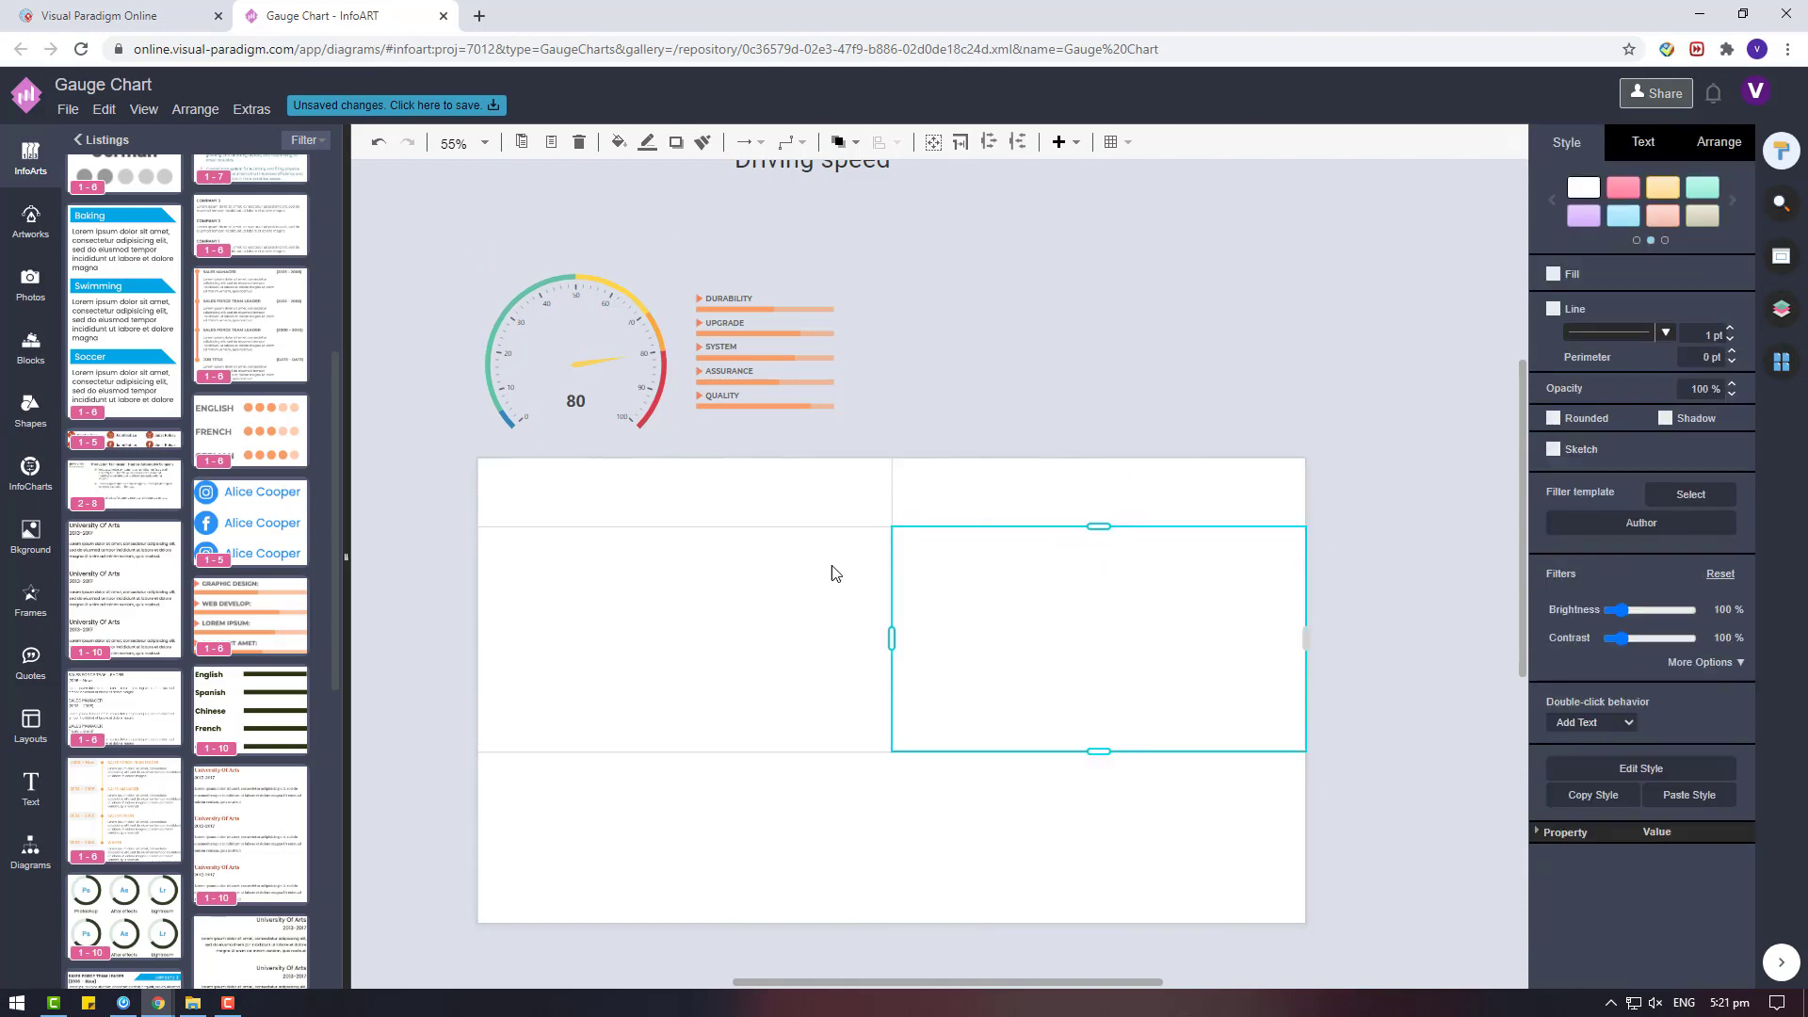
Fill the upper-left header cell of the page with red.
{"action": "left_click", "coordinate": [822, 567]}
{"action": "left_click", "coordinate": [874, 508]}
{"action": "left_click", "coordinate": [1614, 152]}
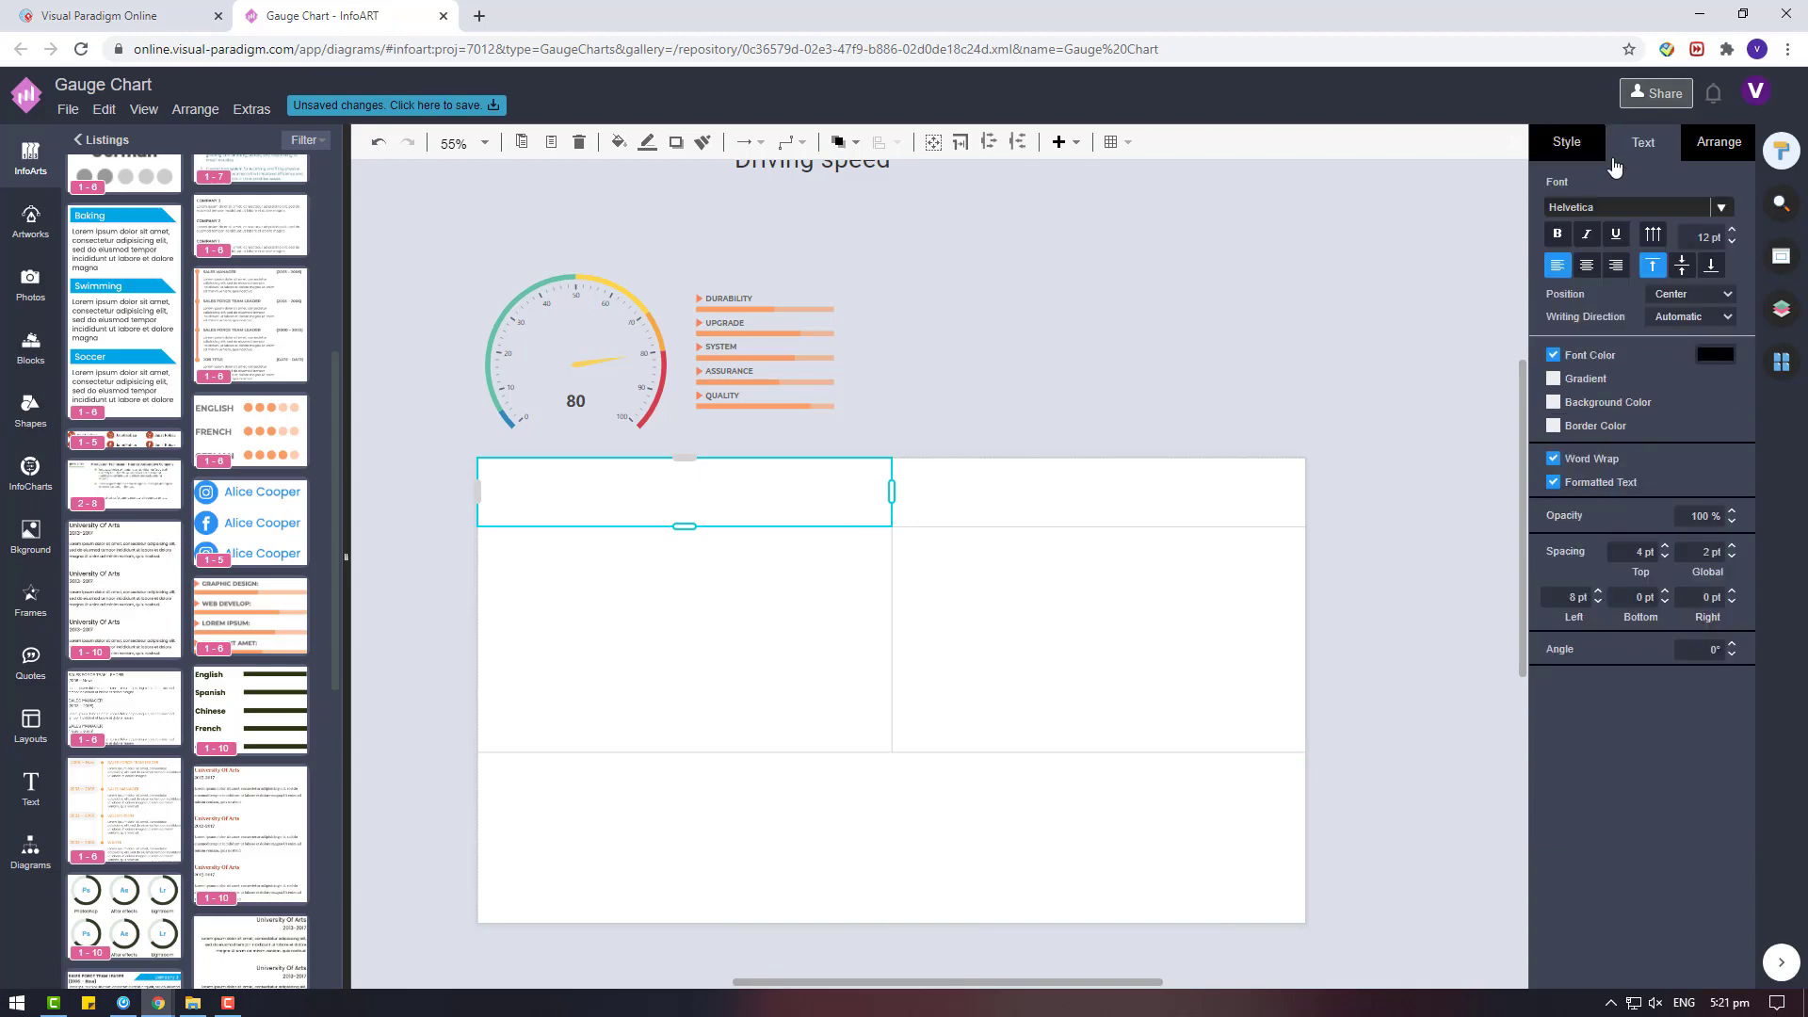
{"action": "left_click", "coordinate": [1592, 153]}
{"action": "left_click", "coordinate": [1554, 274]}
{"action": "left_click", "coordinate": [1714, 273]}
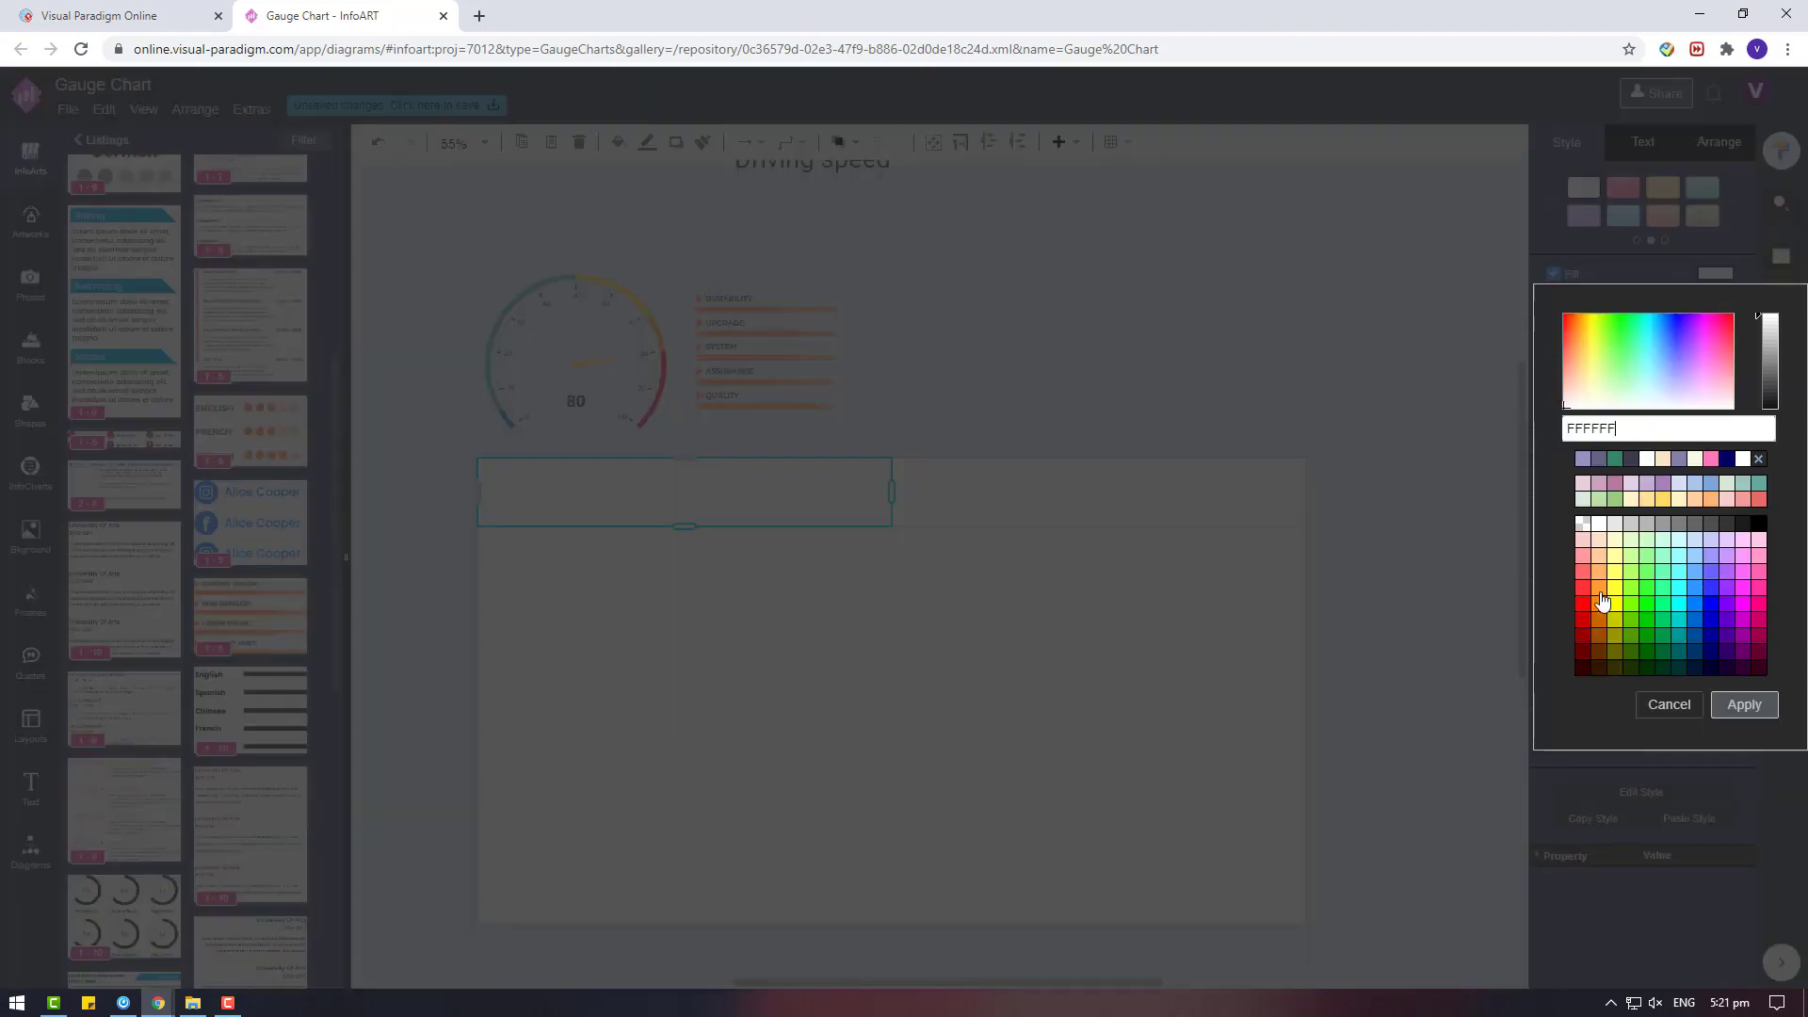
{"action": "left_click", "coordinate": [1582, 633]}
{"action": "left_click", "coordinate": [1744, 704]}
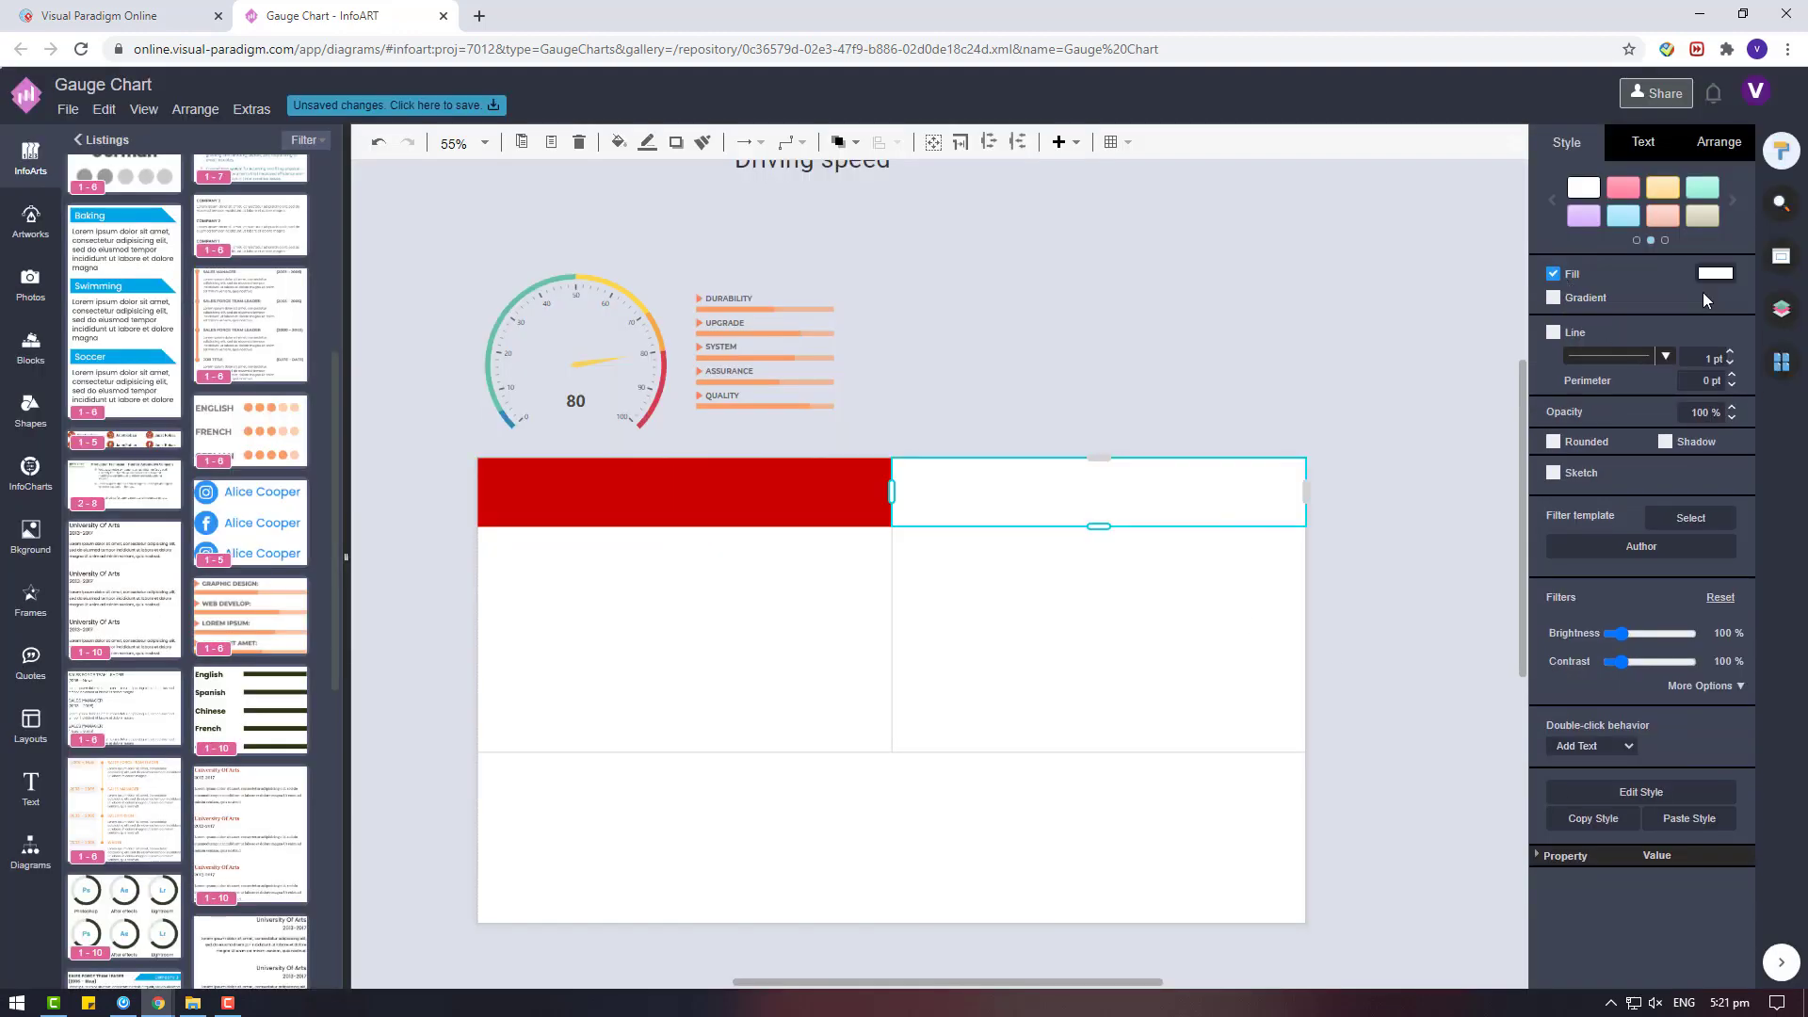
Fill the upper-right header cell and the body cell below it with blue 0000CC.
{"action": "left_click", "coordinate": [1714, 273]}
{"action": "left_click", "coordinate": [1686, 596]}
{"action": "left_click", "coordinate": [1744, 705]}
{"action": "left_click", "coordinate": [1015, 661]}
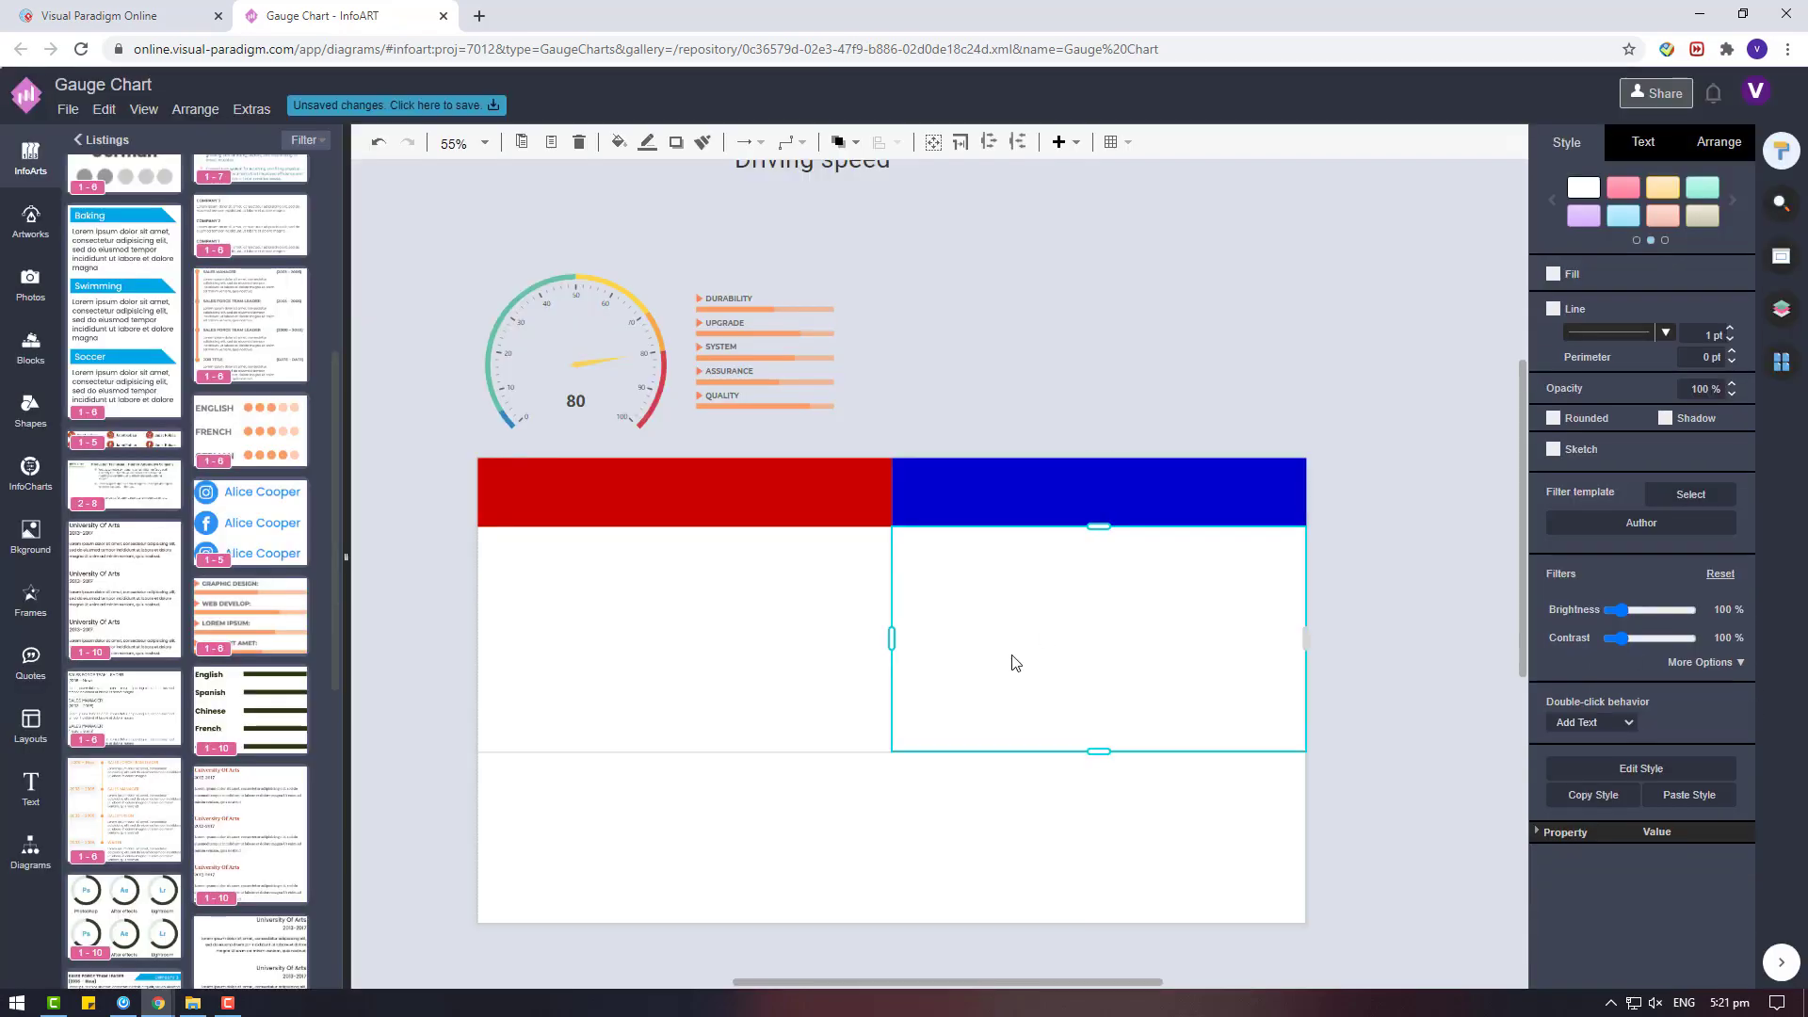
{"action": "left_click", "coordinate": [1554, 274]}
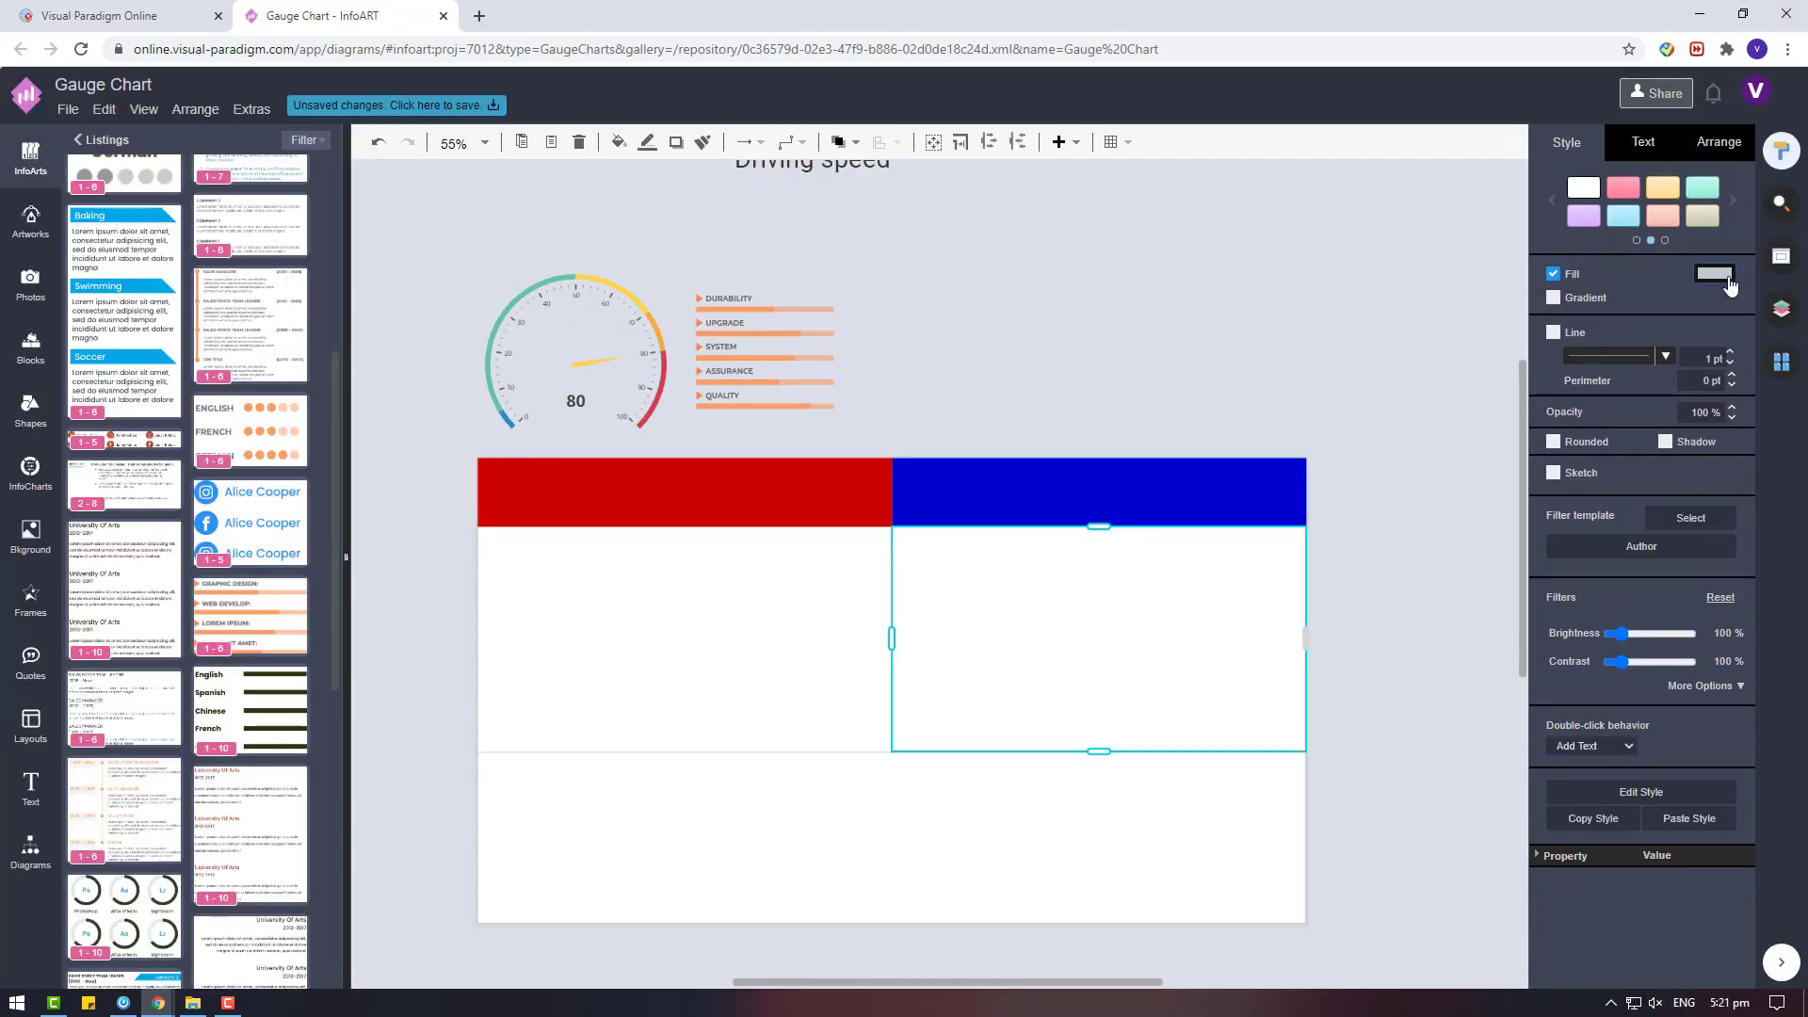
{"action": "left_click", "coordinate": [1723, 276]}
{"action": "left_click", "coordinate": [1613, 445]}
{"action": "left_click", "coordinate": [1750, 729]}
Give the left body cell below the red header a blue fill.
{"action": "left_click", "coordinate": [819, 555]}
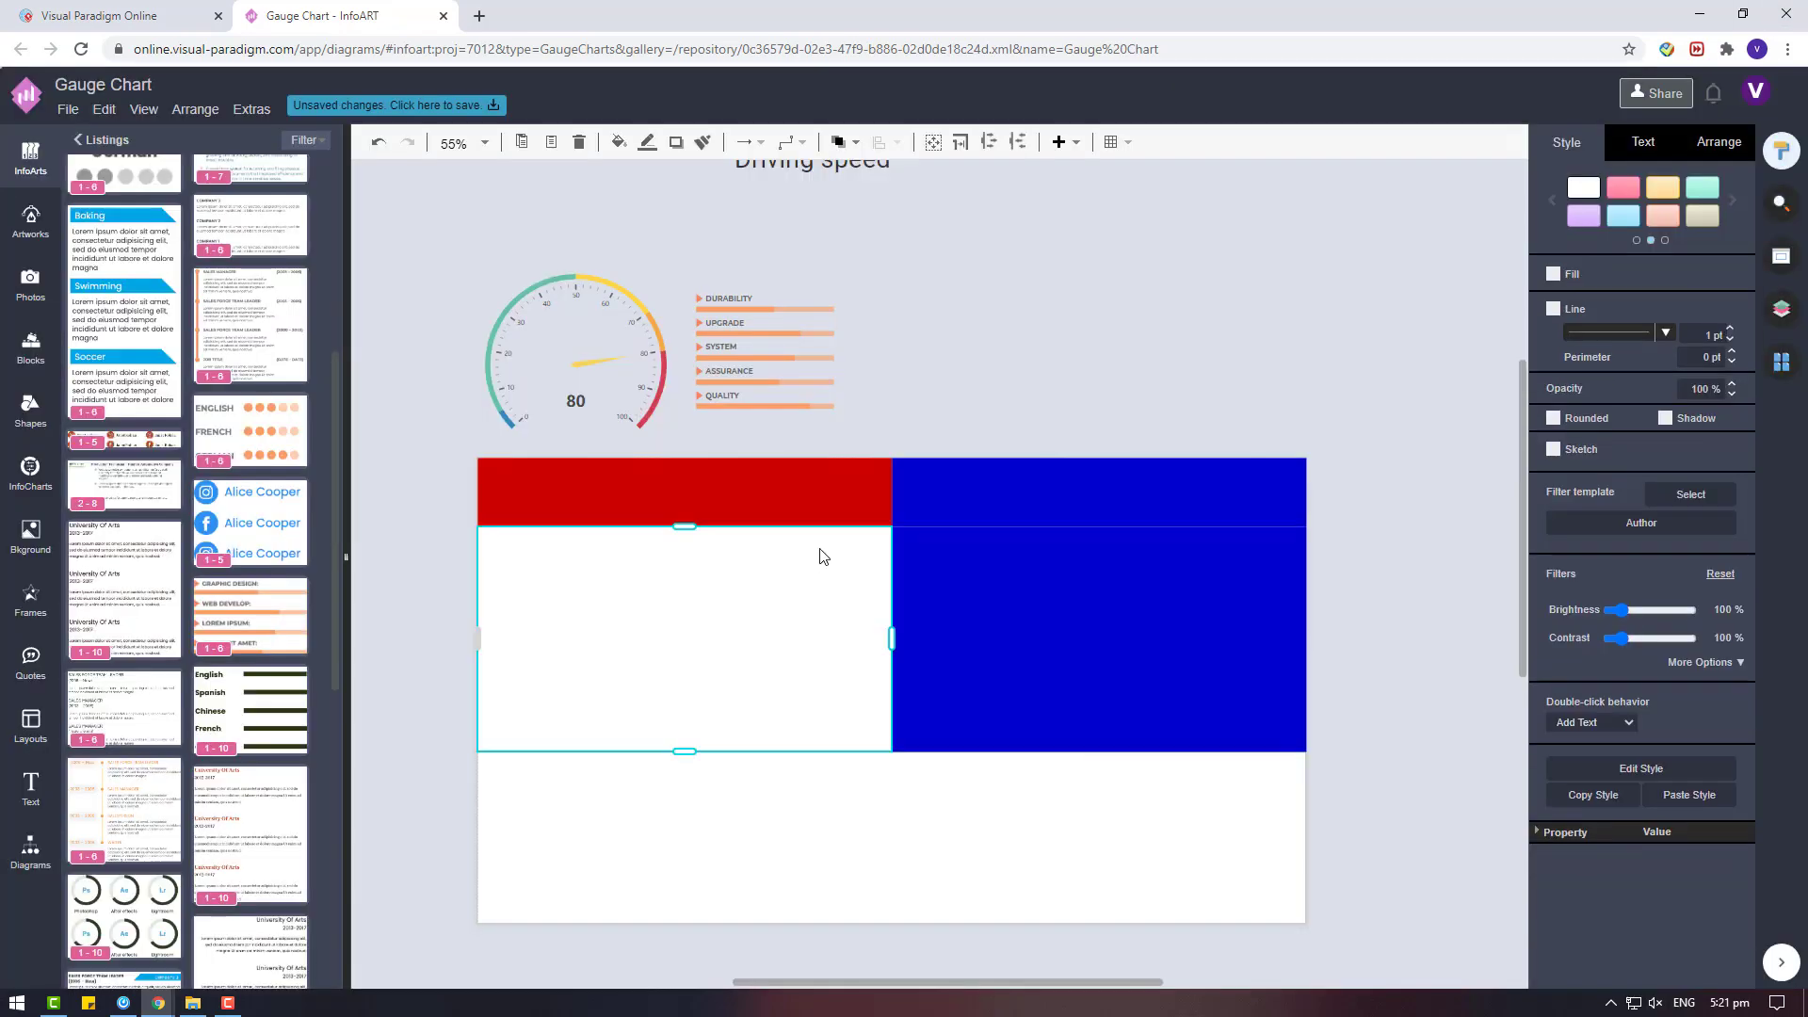
{"action": "left_click", "coordinate": [1553, 274]}
{"action": "left_click", "coordinate": [1715, 273]}
{"action": "left_click", "coordinate": [1612, 444]}
{"action": "left_click", "coordinate": [1744, 704]}
{"action": "left_click", "coordinate": [21, 433]}
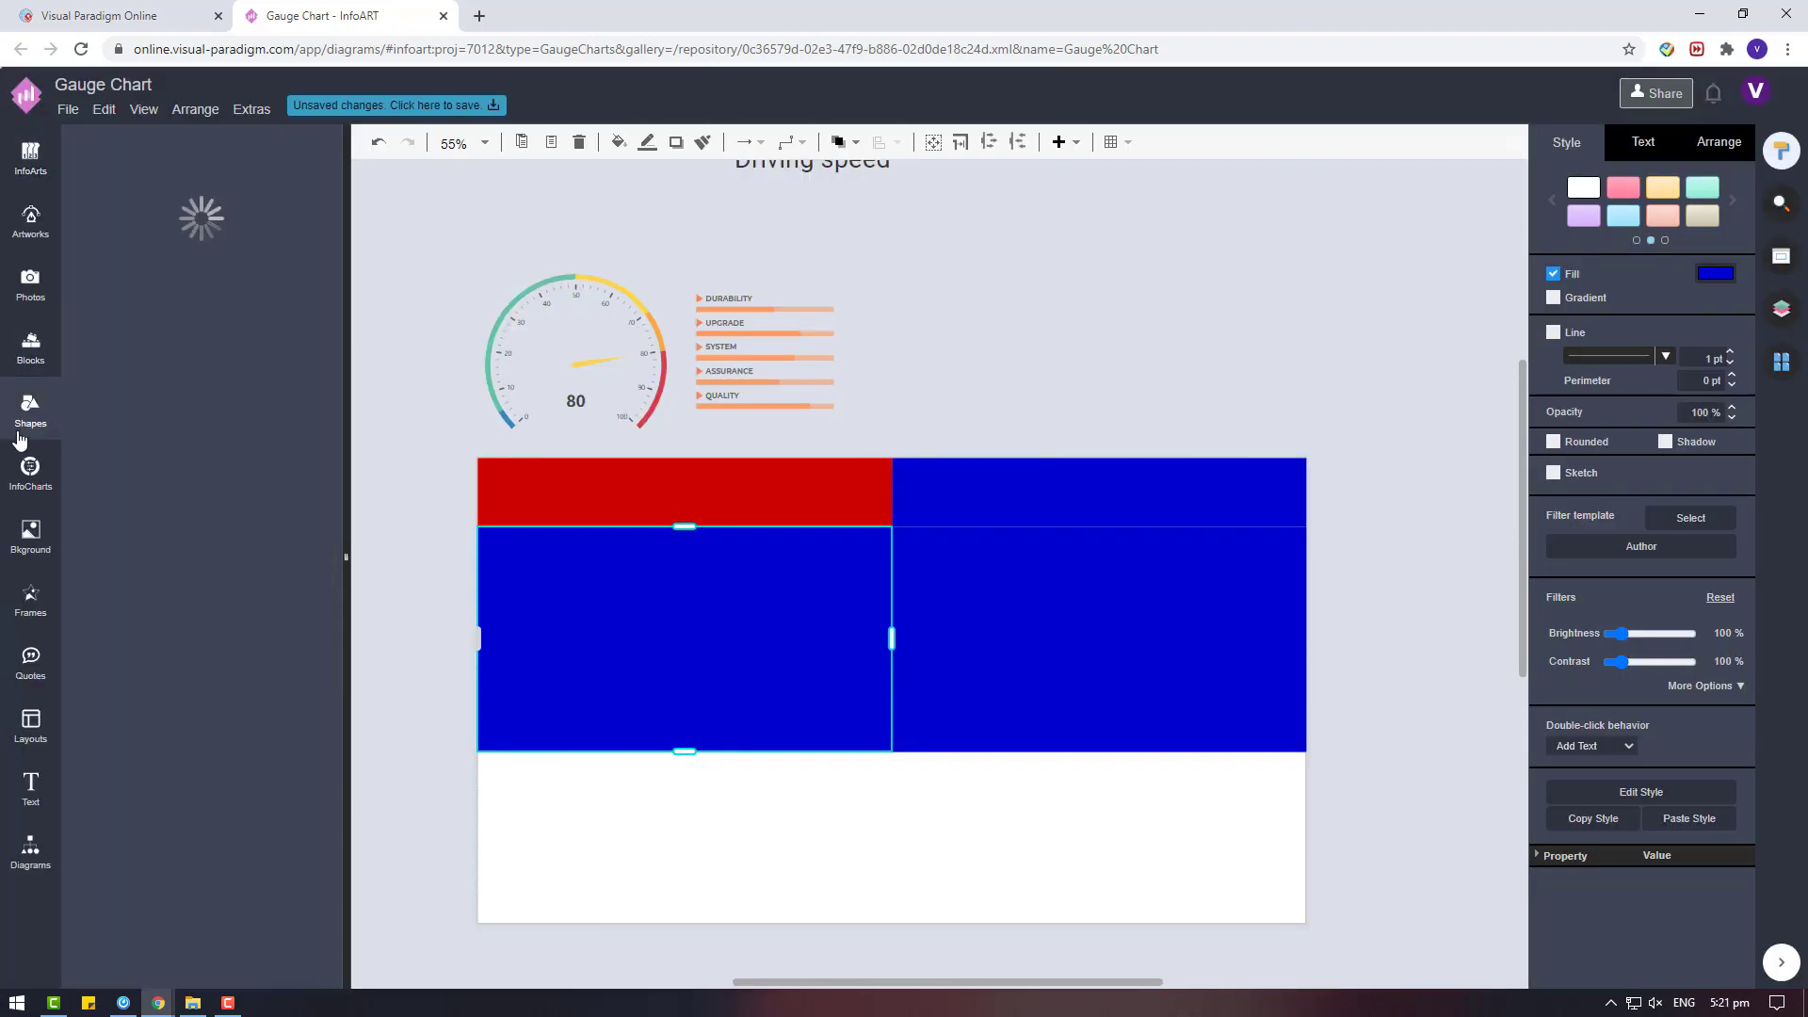
{"action": "left_click", "coordinate": [317, 246]}
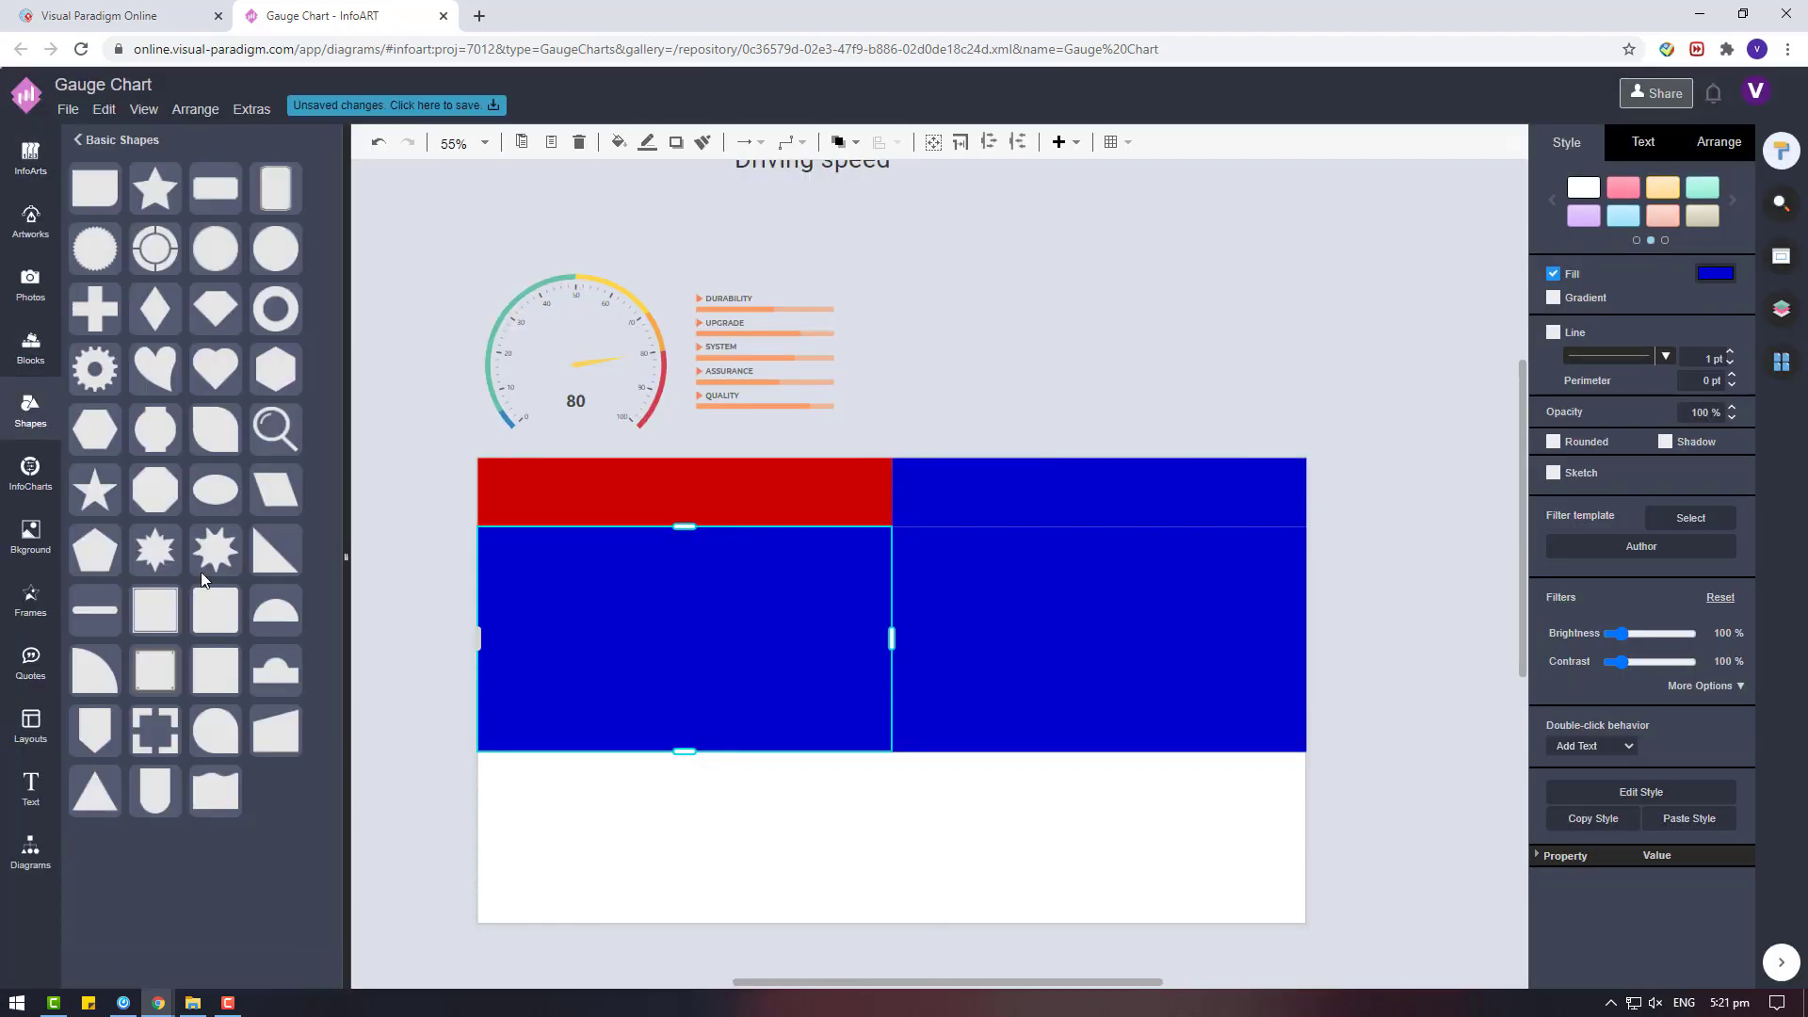
{"action": "left_click_drag", "start_coordinate": [216, 610], "coordinate": [1094, 294]}
Add the Standard set's General shapes to the diagram shape palette.
{"action": "left_click", "coordinate": [38, 854]}
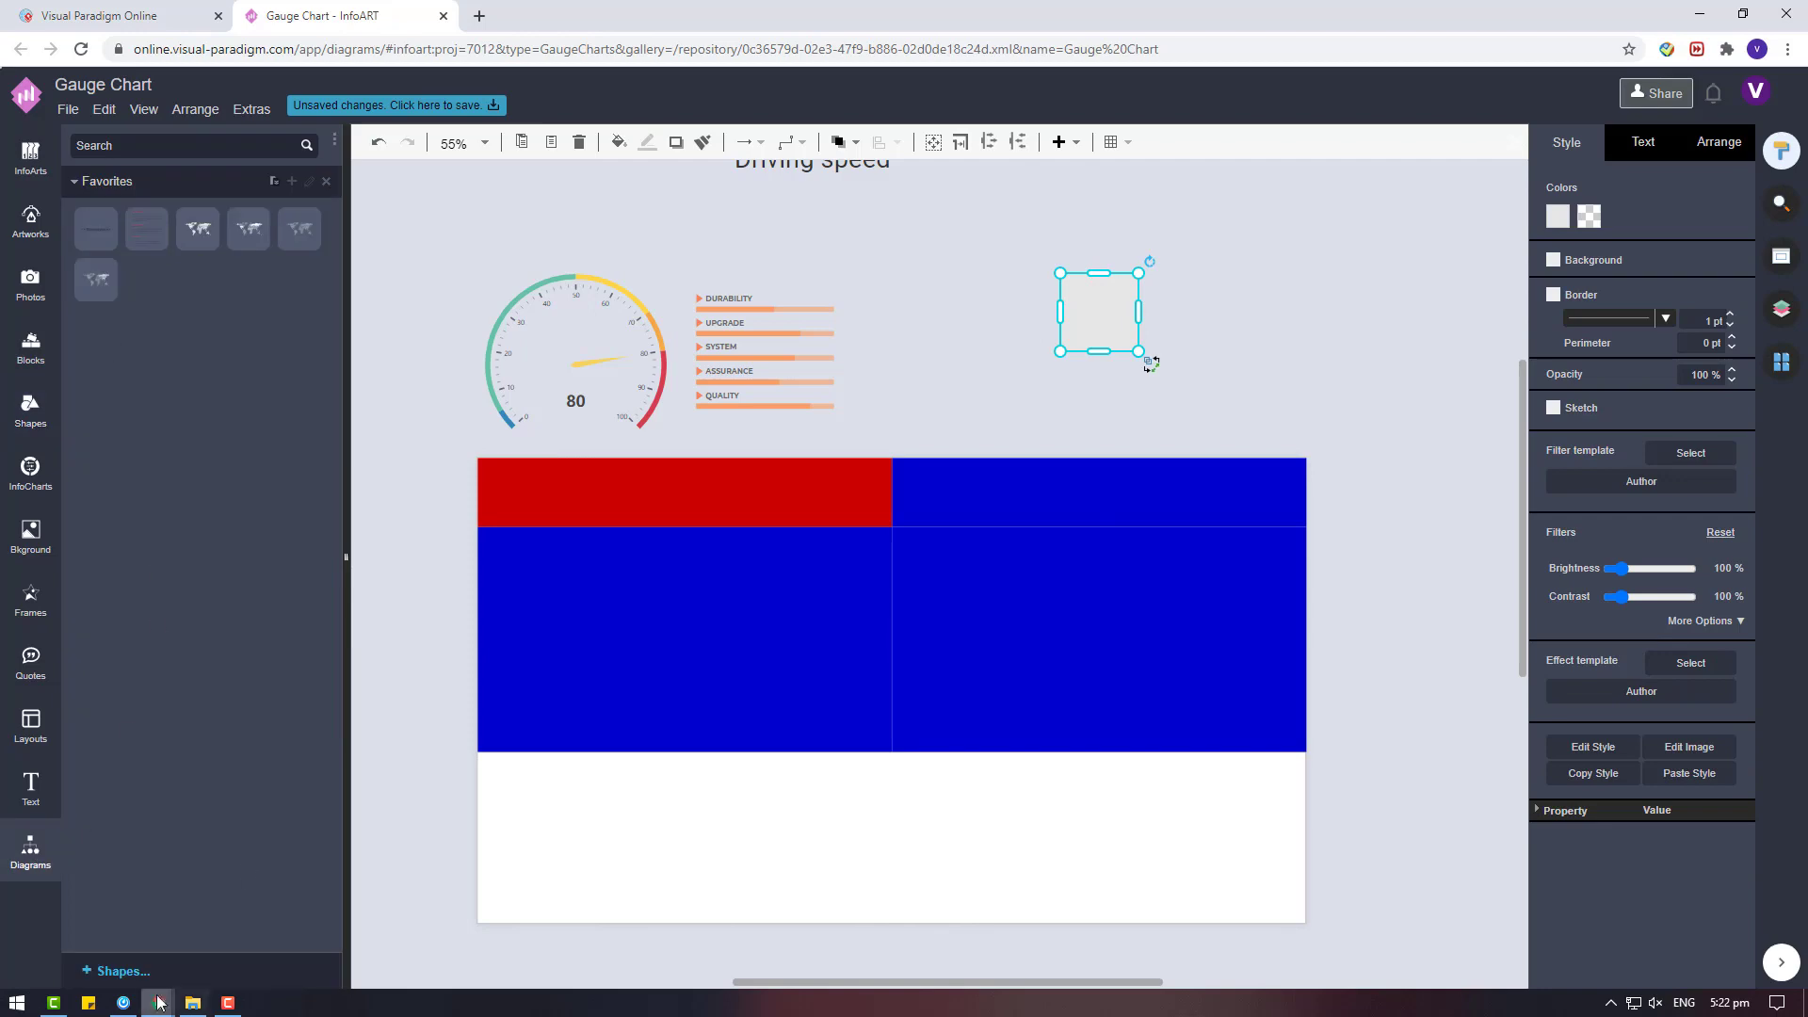
{"action": "left_click", "coordinate": [141, 971]}
{"action": "key", "text": "ctrl+f"}
{"action": "type", "text": "GENER"}
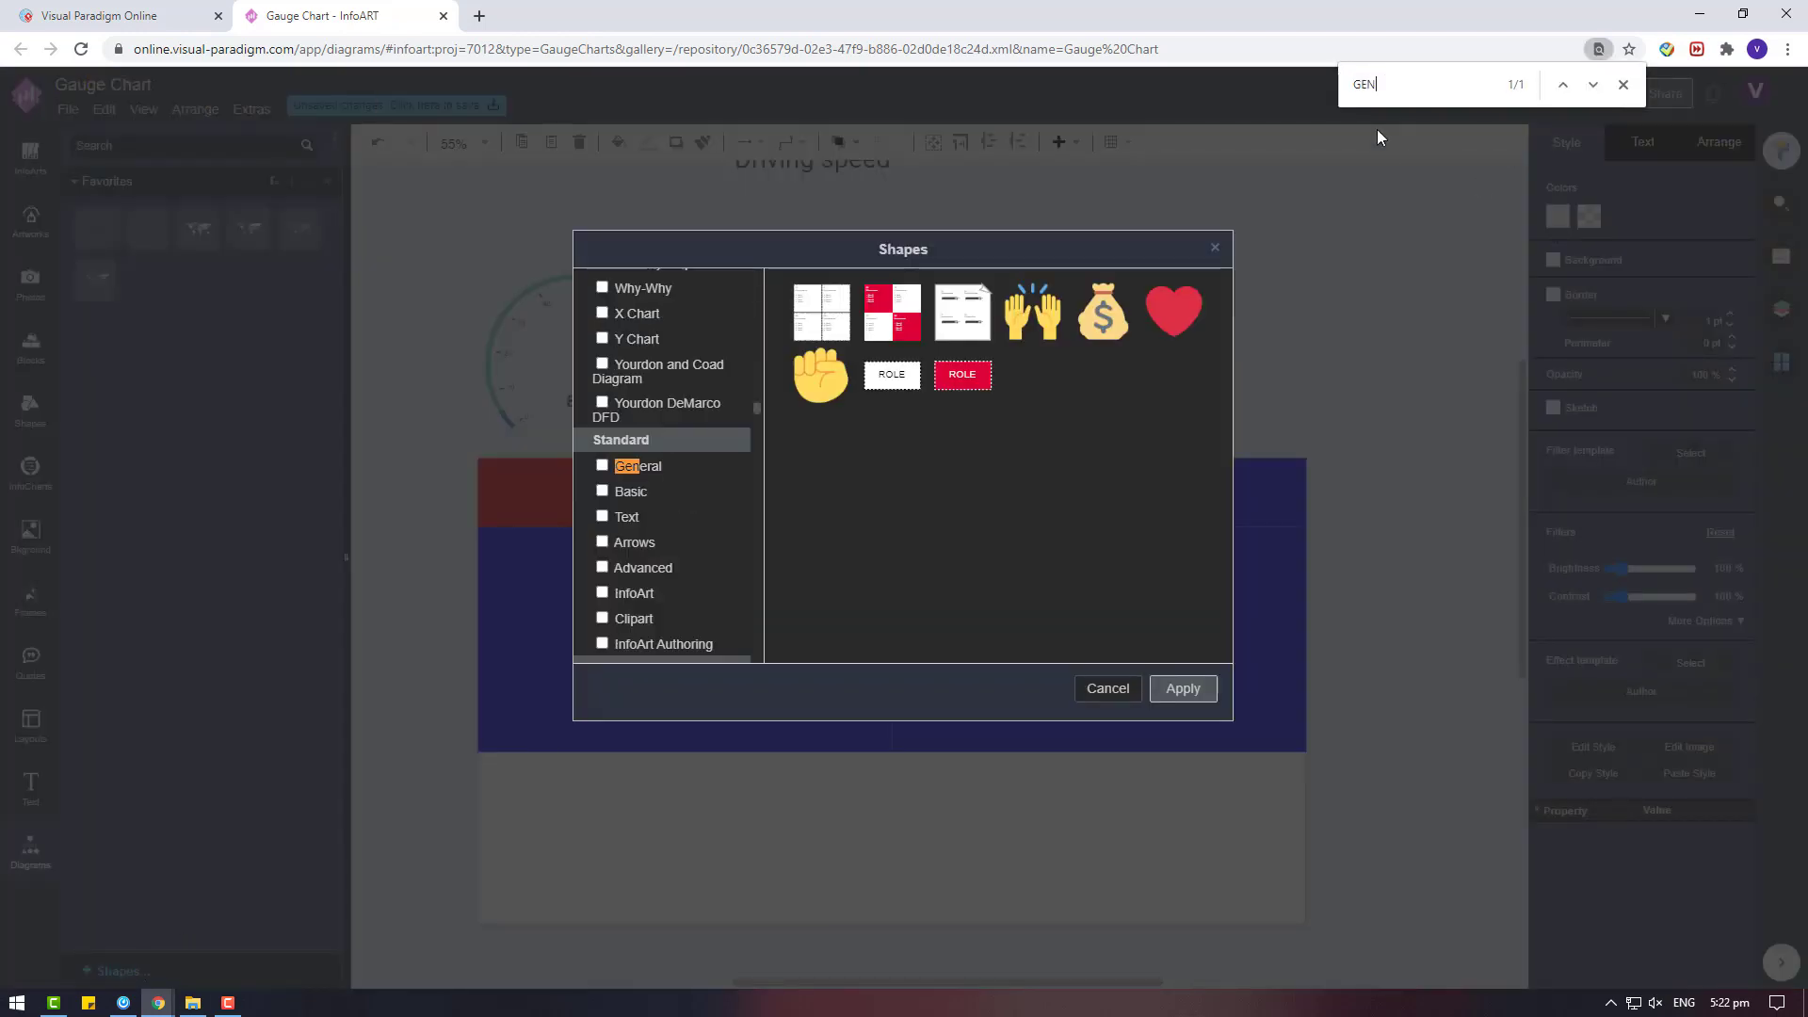
{"action": "left_click", "coordinate": [604, 470]}
{"action": "left_click", "coordinate": [1177, 690]}
{"action": "left_click", "coordinate": [1623, 85]}
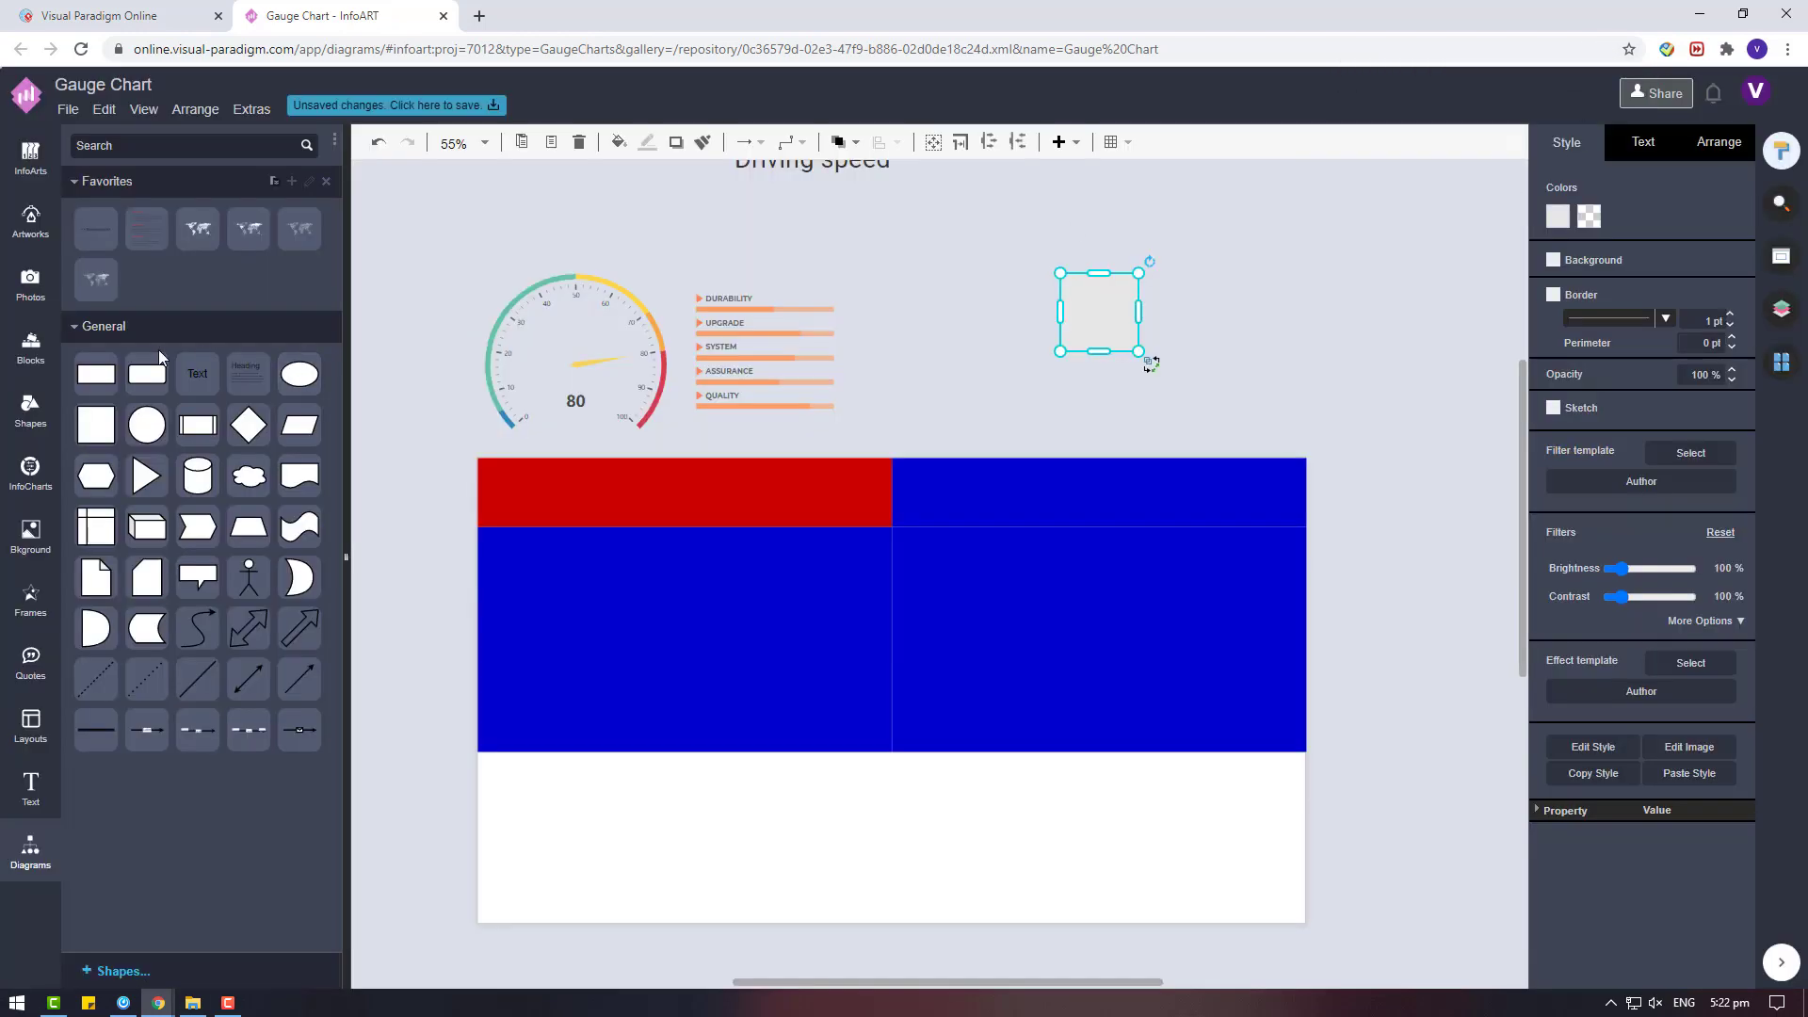
Add a rounded rectangle above the blue cells with white fill and no outline, and enlarge it into a card.
{"action": "left_click_drag", "start_coordinate": [147, 373], "coordinate": [1288, 298]}
{"action": "left_click", "coordinate": [1715, 273]}
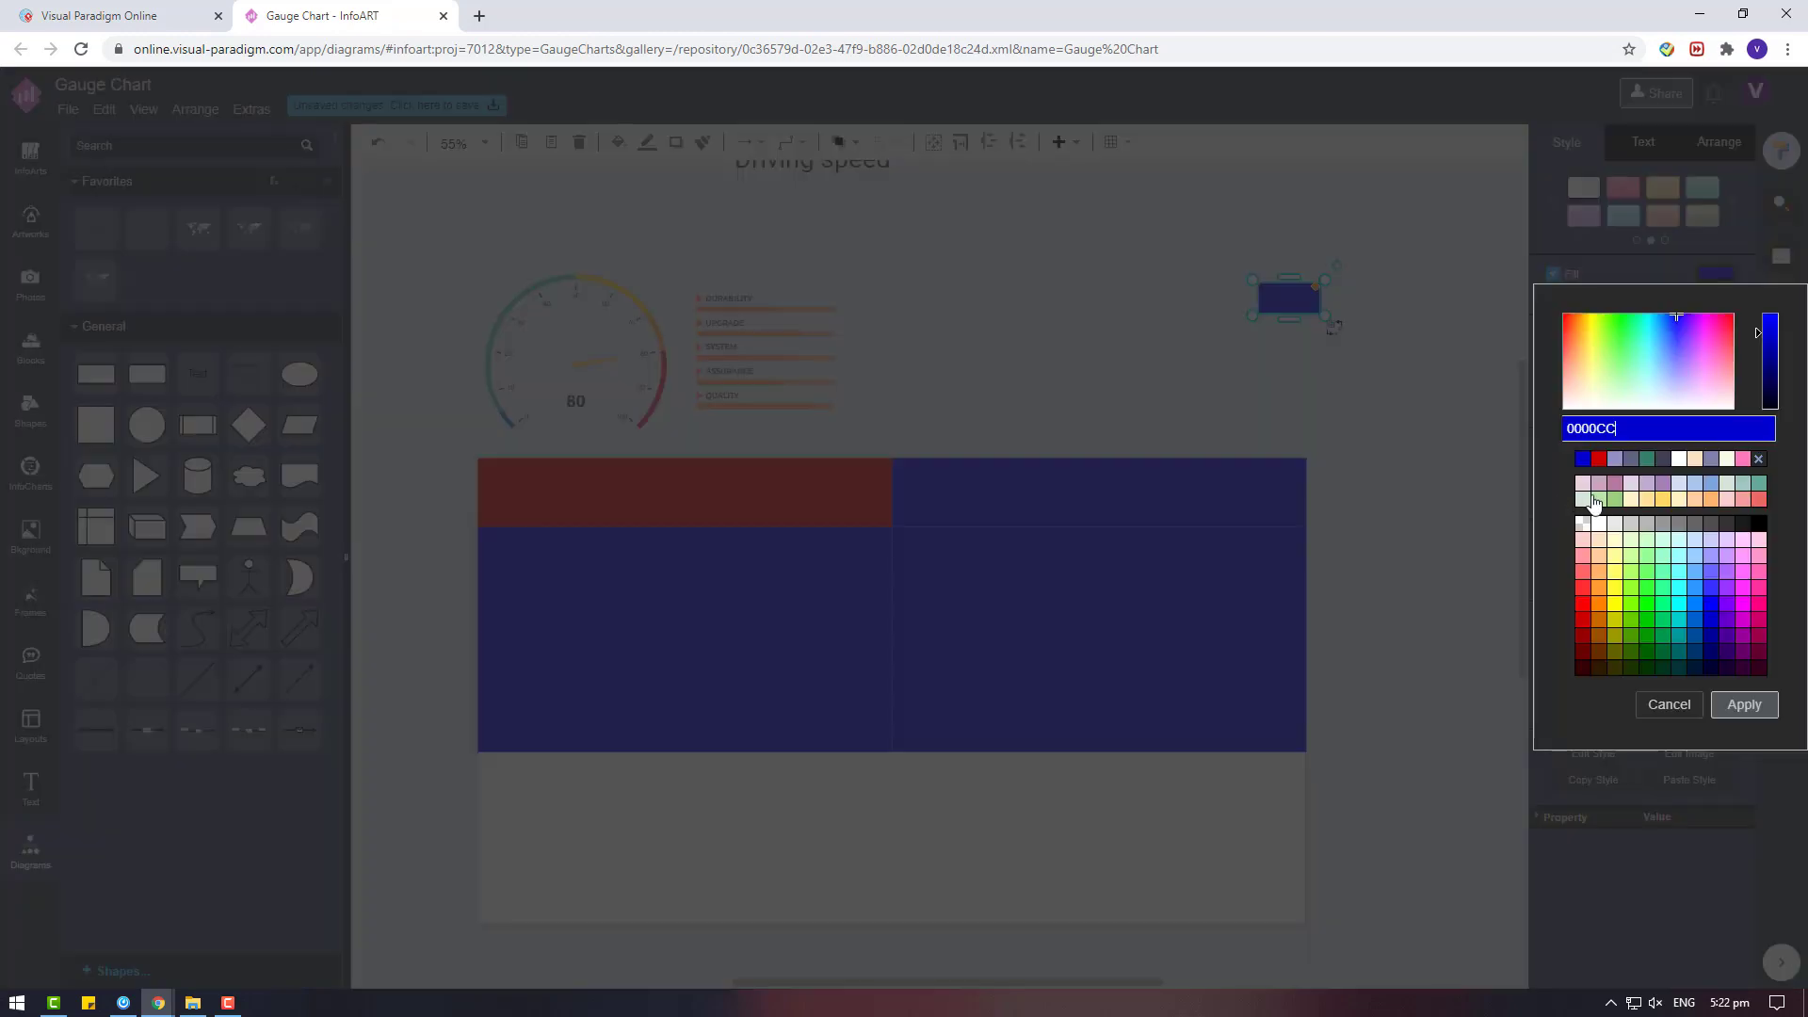
{"action": "left_click", "coordinate": [1589, 523]}
{"action": "left_click", "coordinate": [1733, 710]}
{"action": "left_click", "coordinate": [1576, 337]}
{"action": "left_click_drag", "start_coordinate": [1251, 315], "coordinate": [952, 468]}
{"action": "left_click_drag", "start_coordinate": [1319, 370], "coordinate": [1159, 375]}
Try to place the white rounded rectangle in the left body cell, and undo it.
{"action": "left_click_drag", "start_coordinate": [983, 445], "coordinate": [687, 635]}
{"action": "left_click", "coordinate": [959, 478]}
{"action": "key", "text": "ctrl+z"}
Change the left body cell's fill to the red of its header.
{"action": "left_click", "coordinate": [766, 586]}
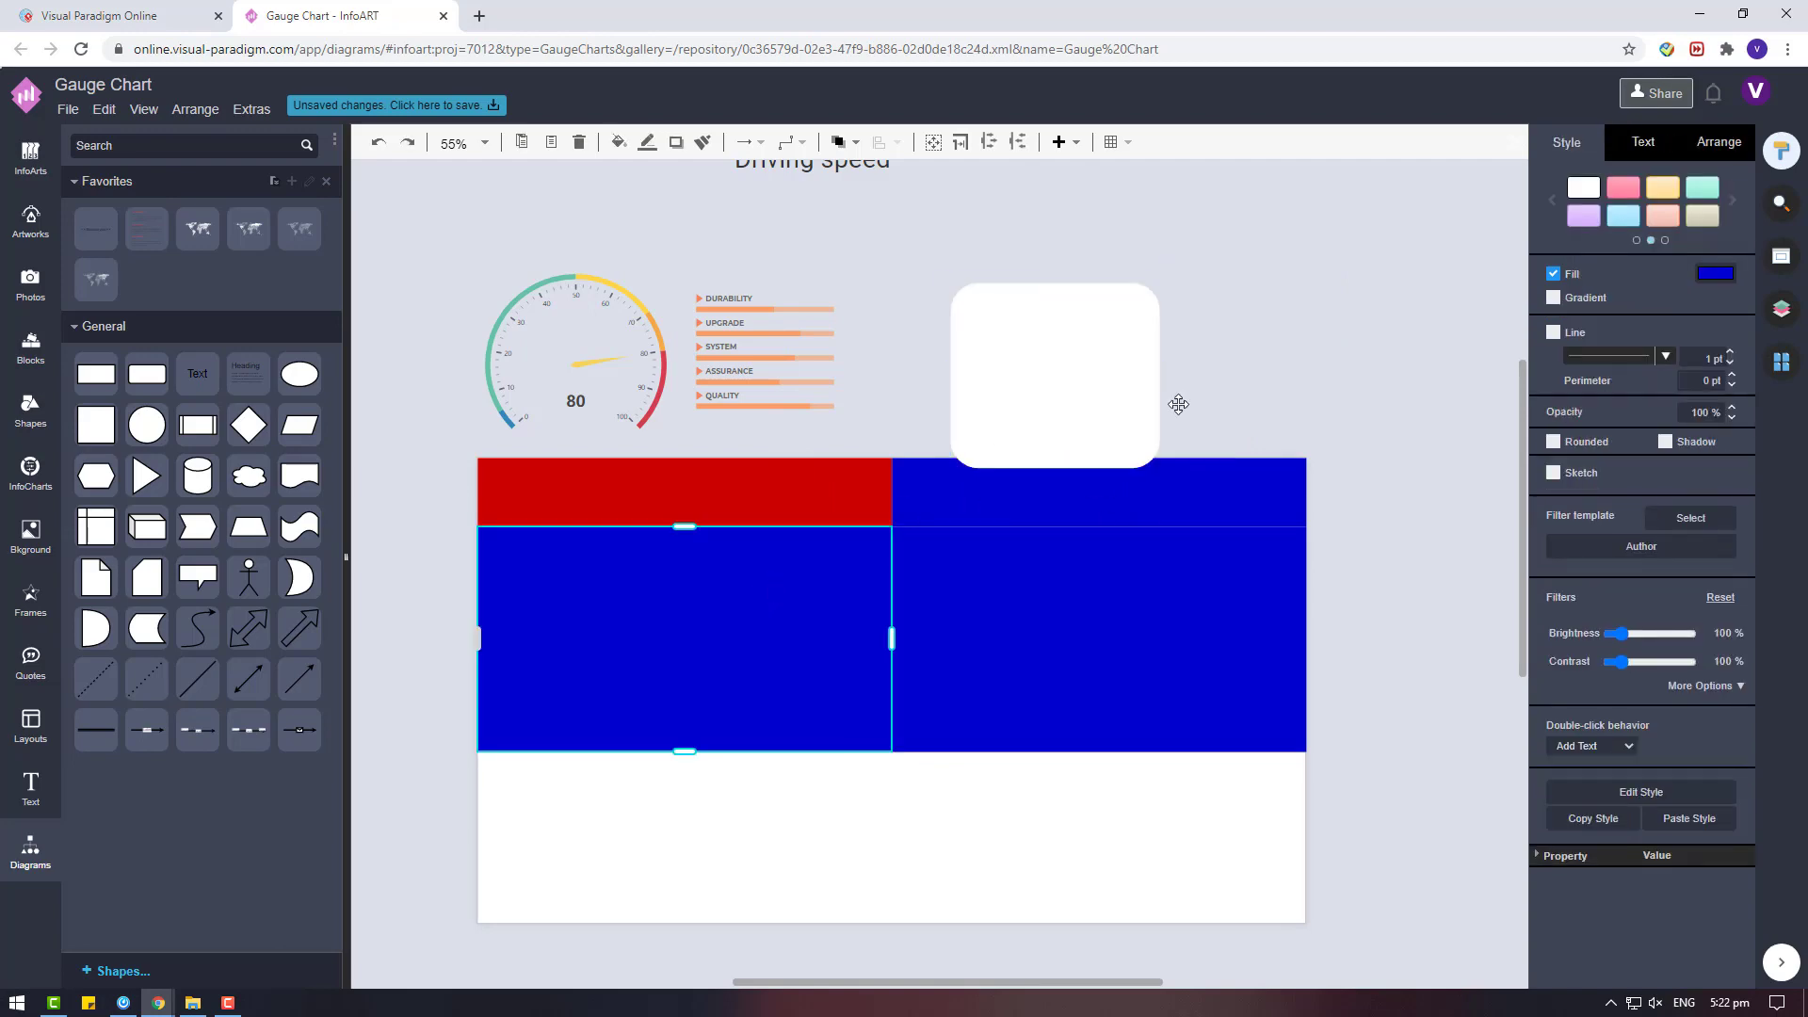
{"action": "left_click", "coordinate": [1717, 275]}
{"action": "left_click", "coordinate": [1622, 461]}
{"action": "left_click", "coordinate": [1731, 712]}
Place the white rounded rectangle in the left body cell and its copy in the right body cell.
{"action": "left_click_drag", "start_coordinate": [1045, 359], "coordinate": [718, 563]}
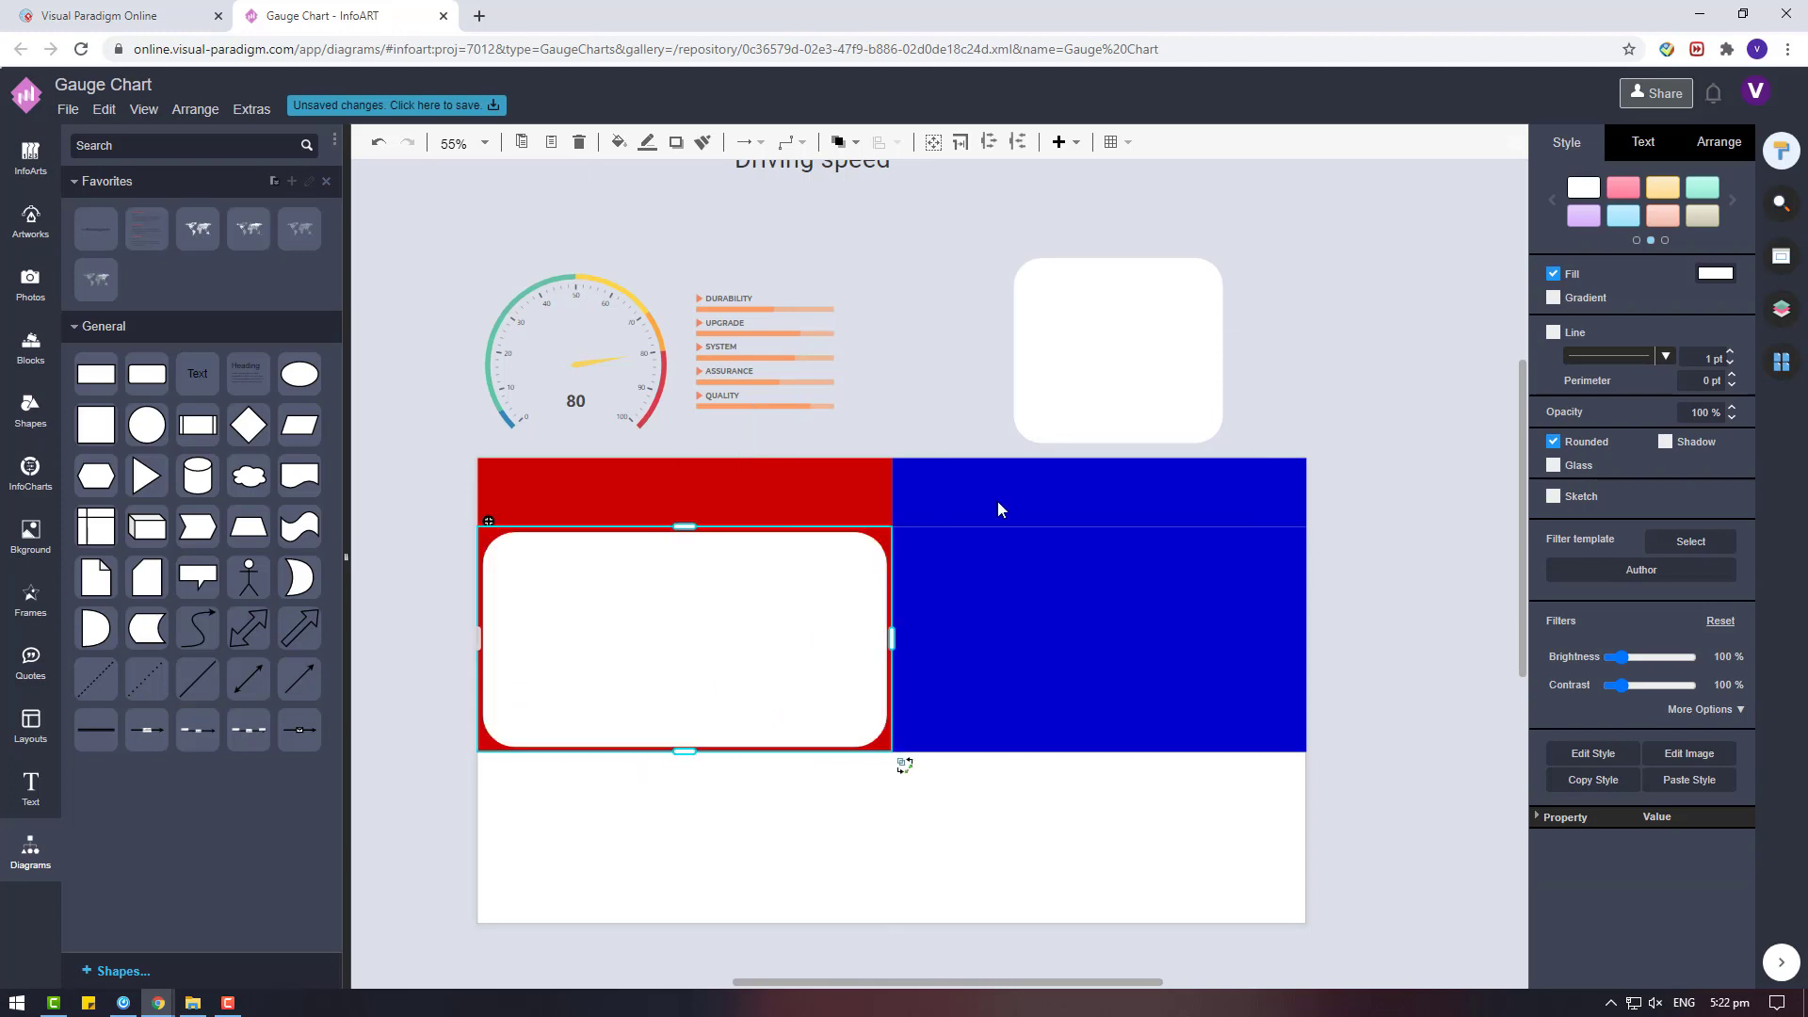
{"action": "left_click_drag", "start_coordinate": [1102, 377], "coordinate": [1121, 650]}
Set the blue right body cell's padding to 20 pt on all four sides.
{"action": "left_click", "coordinate": [1303, 574]}
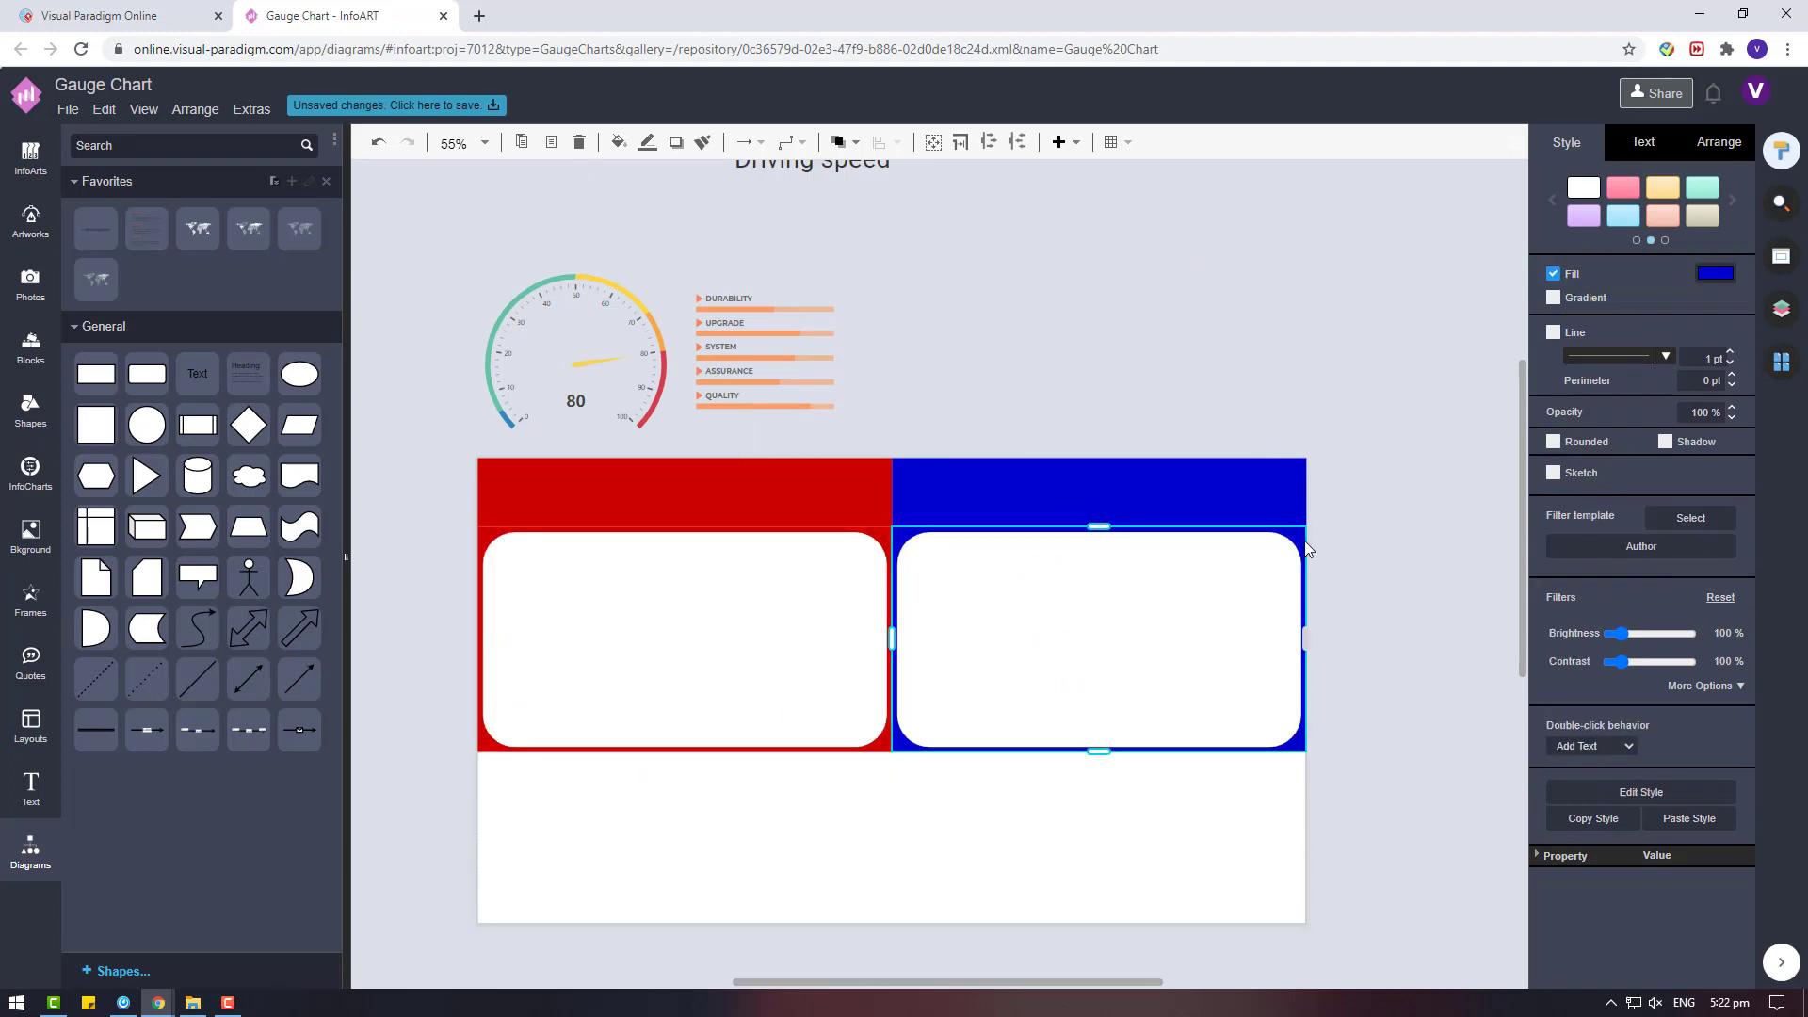
{"action": "left_click", "coordinate": [1719, 142]}
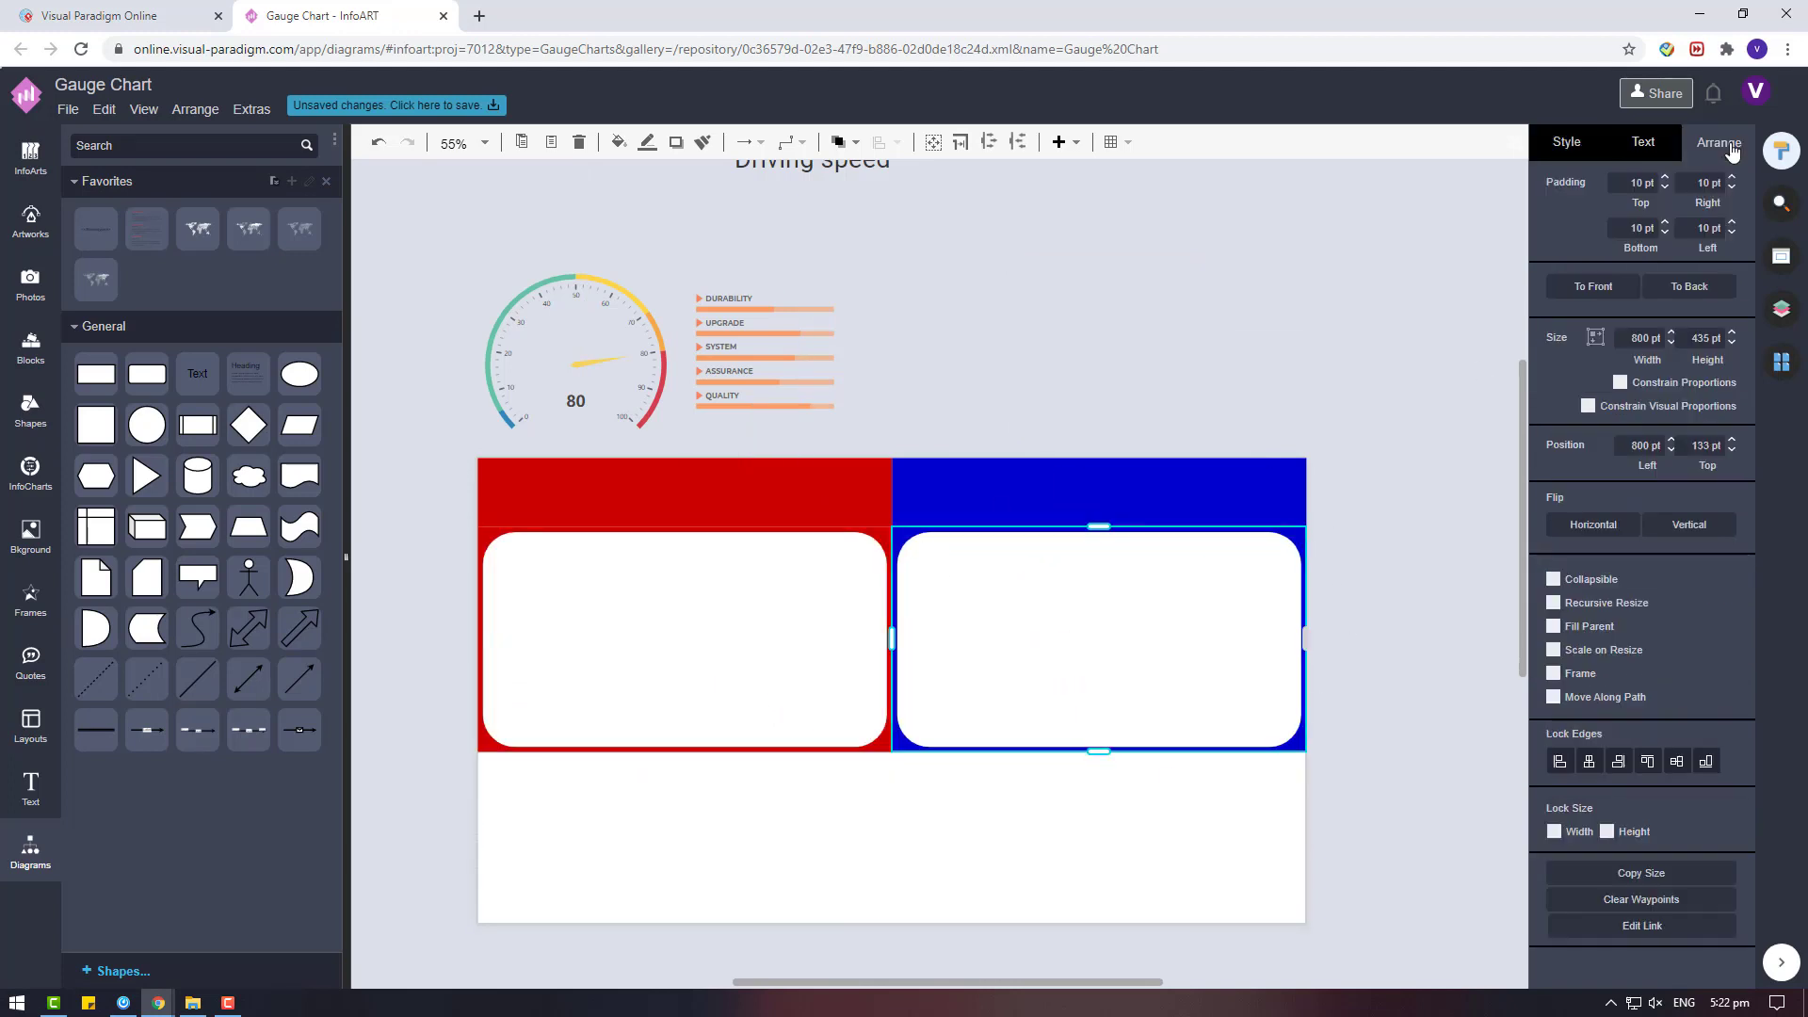
{"action": "left_click", "coordinate": [1622, 181]}
{"action": "type", "text": "20"}
{"action": "left_click", "coordinate": [1641, 227]}
{"action": "type", "text": "20"}
{"action": "key", "text": "Return"}
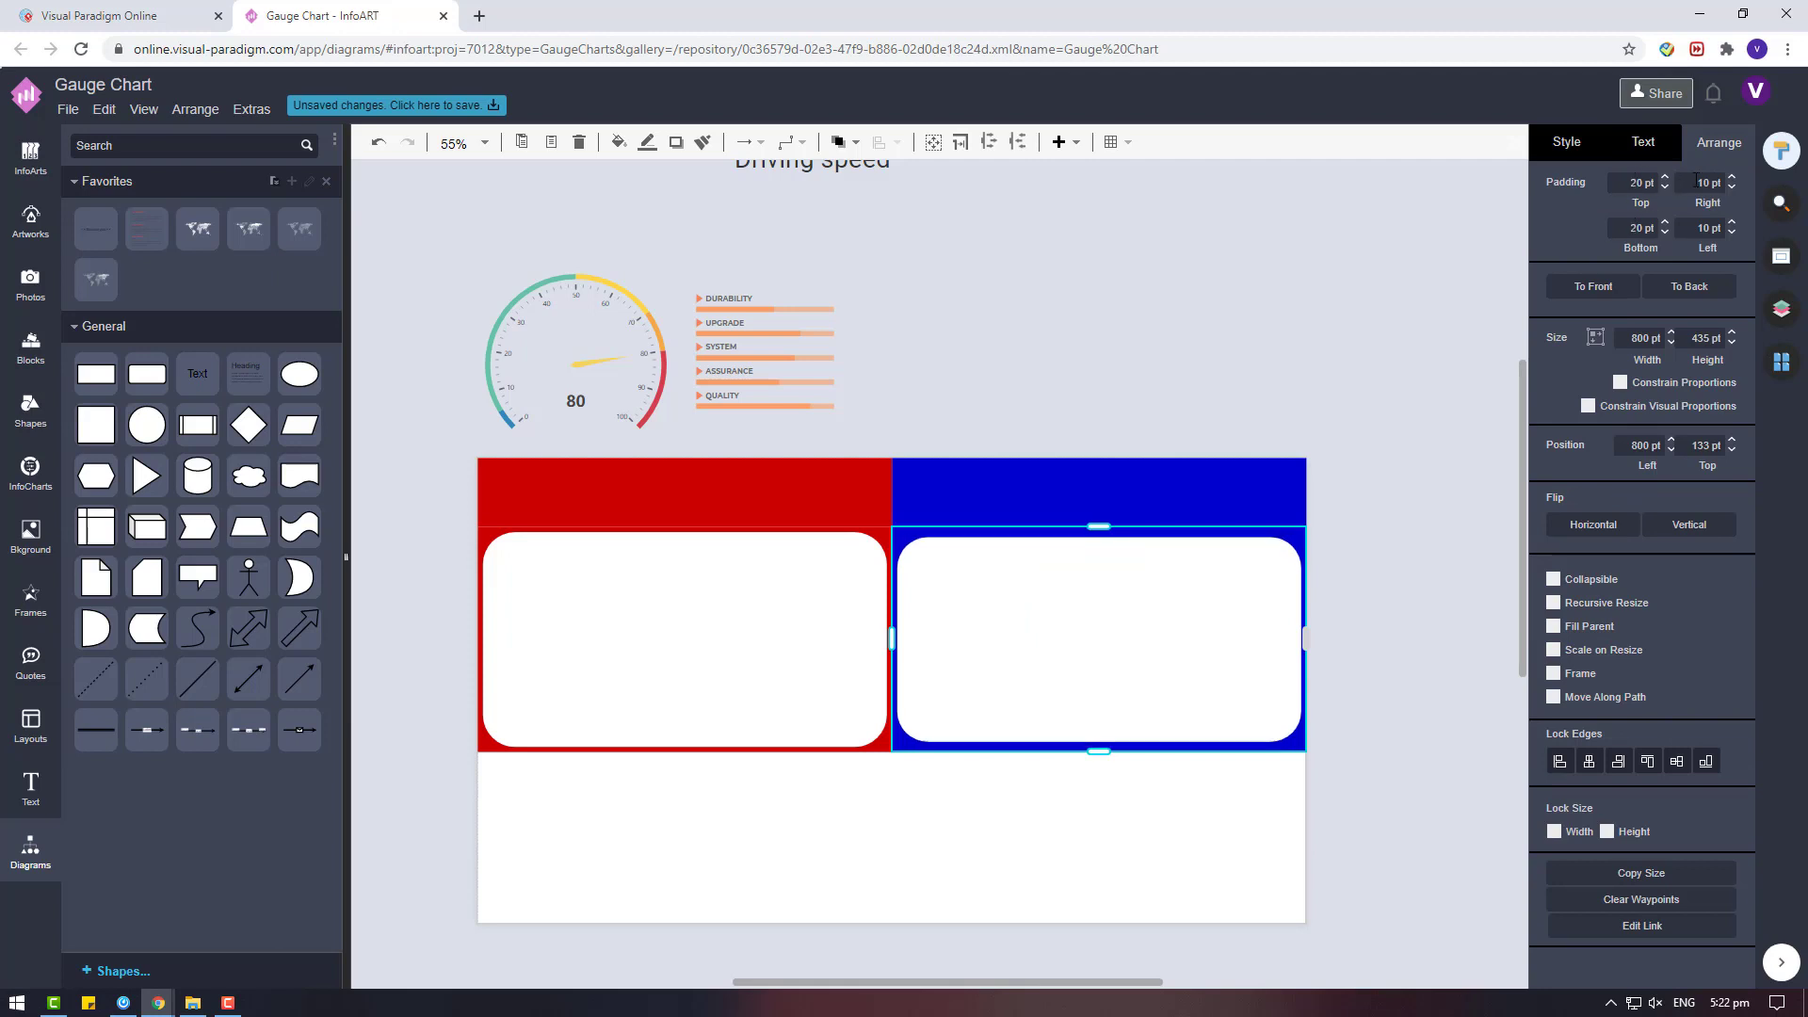
{"action": "left_click", "coordinate": [1703, 226]}
{"action": "type", "text": "20"}
Set the red left body cell's padding to 20 pt on all four sides.
{"action": "left_click", "coordinate": [876, 543]}
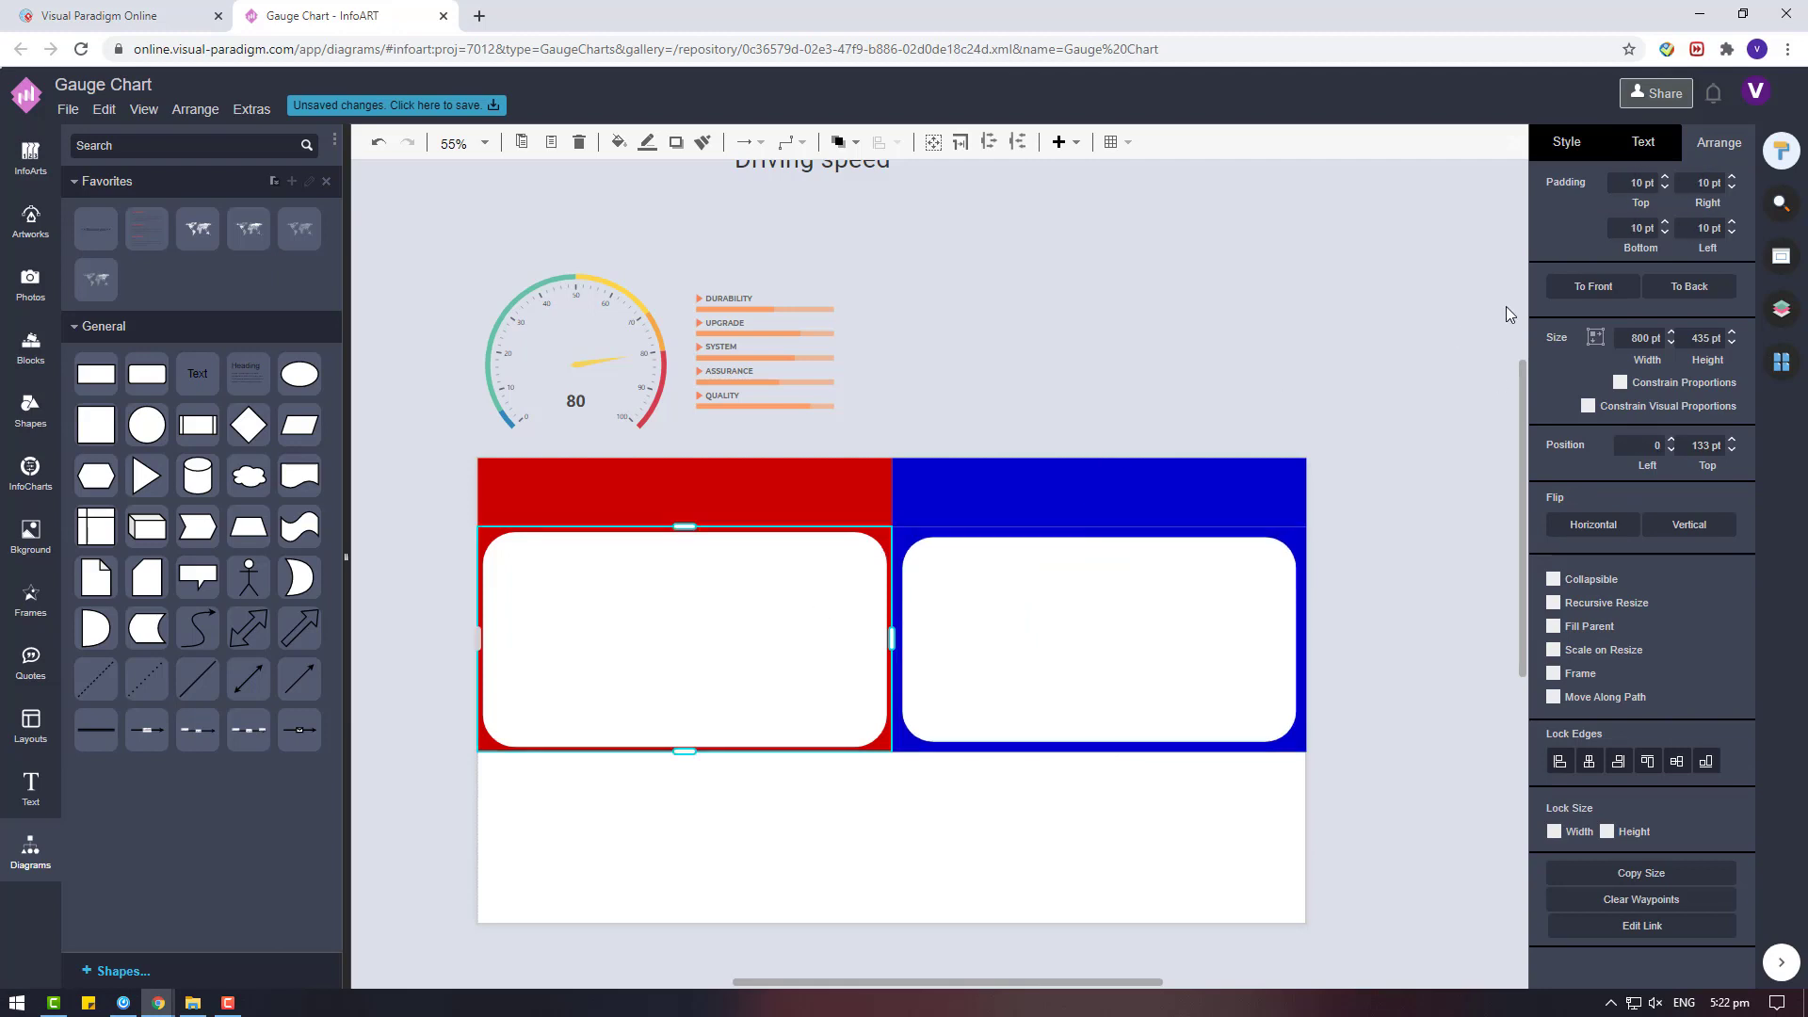
{"action": "type", "text": "20"}
{"action": "left_click", "coordinate": [1643, 228]}
{"action": "type", "text": "20"}
{"action": "left_click", "coordinate": [1706, 183]}
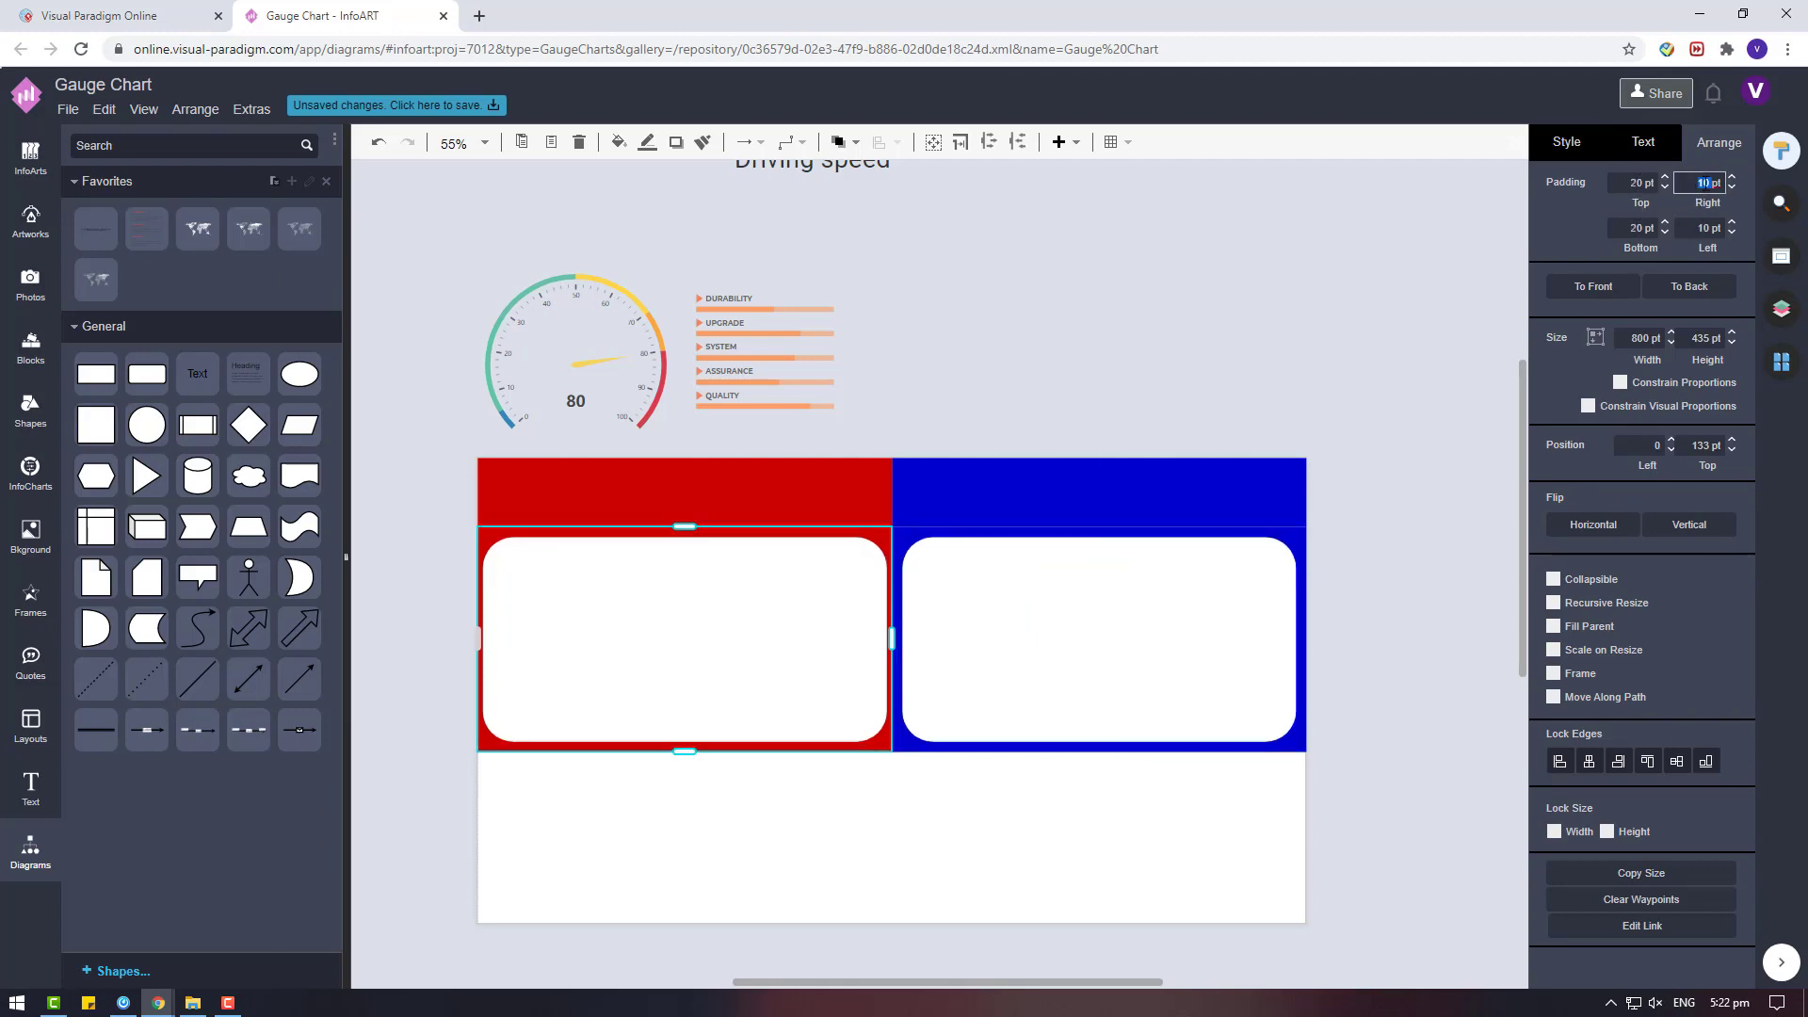
{"action": "type", "text": "20"}
{"action": "key", "text": "Return"}
{"action": "left_click", "coordinate": [1328, 385]}
{"action": "left_click", "coordinate": [1244, 507]}
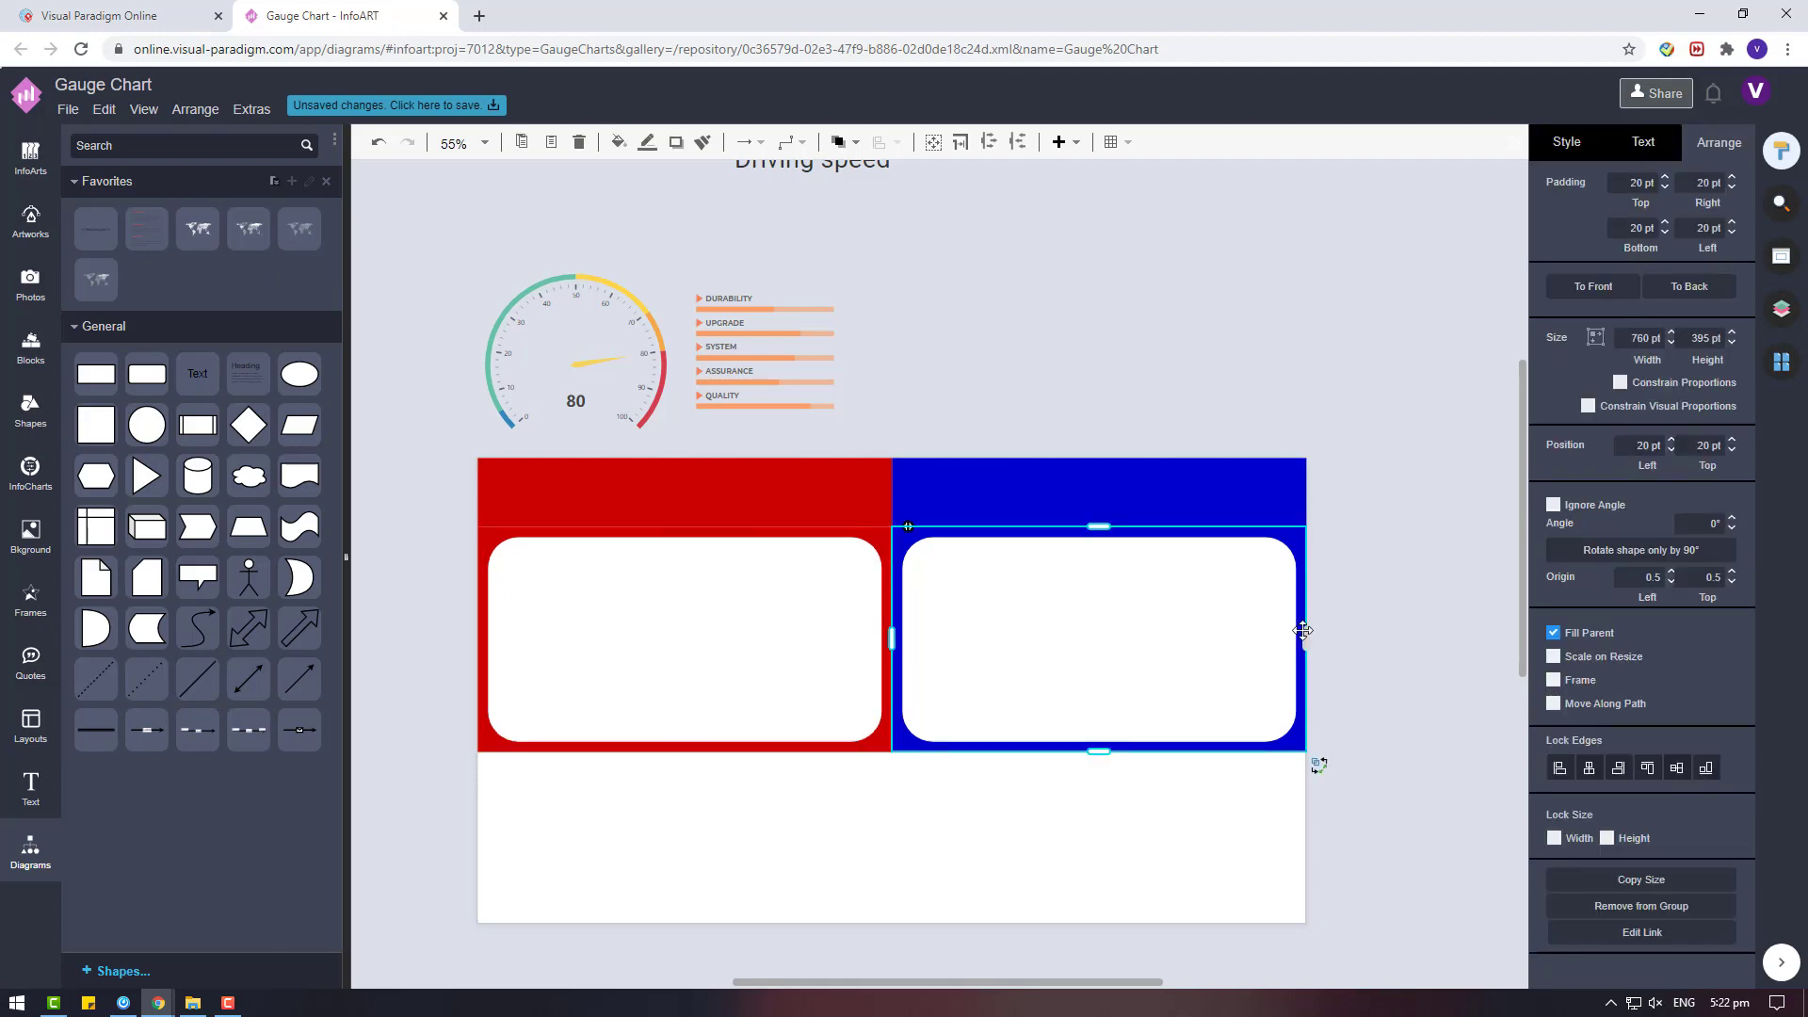
{"action": "left_click", "coordinate": [1365, 683]}
Add a circle from the General shapes above the blue header and delete the trial ellipse.
{"action": "scroll", "coordinate": [857, 399], "scroll_direction": "up", "scroll_amount": 3}
{"action": "left_click_drag", "start_coordinate": [299, 373], "coordinate": [1087, 456]}
{"action": "left_click", "coordinate": [1017, 410]}
{"action": "left_click_drag", "start_coordinate": [155, 425], "coordinate": [1122, 473]}
{"action": "key", "text": "Delete"}
Change the new circle's fill to white.
{"action": "left_click", "coordinate": [1191, 555]}
{"action": "left_click", "coordinate": [1566, 143]}
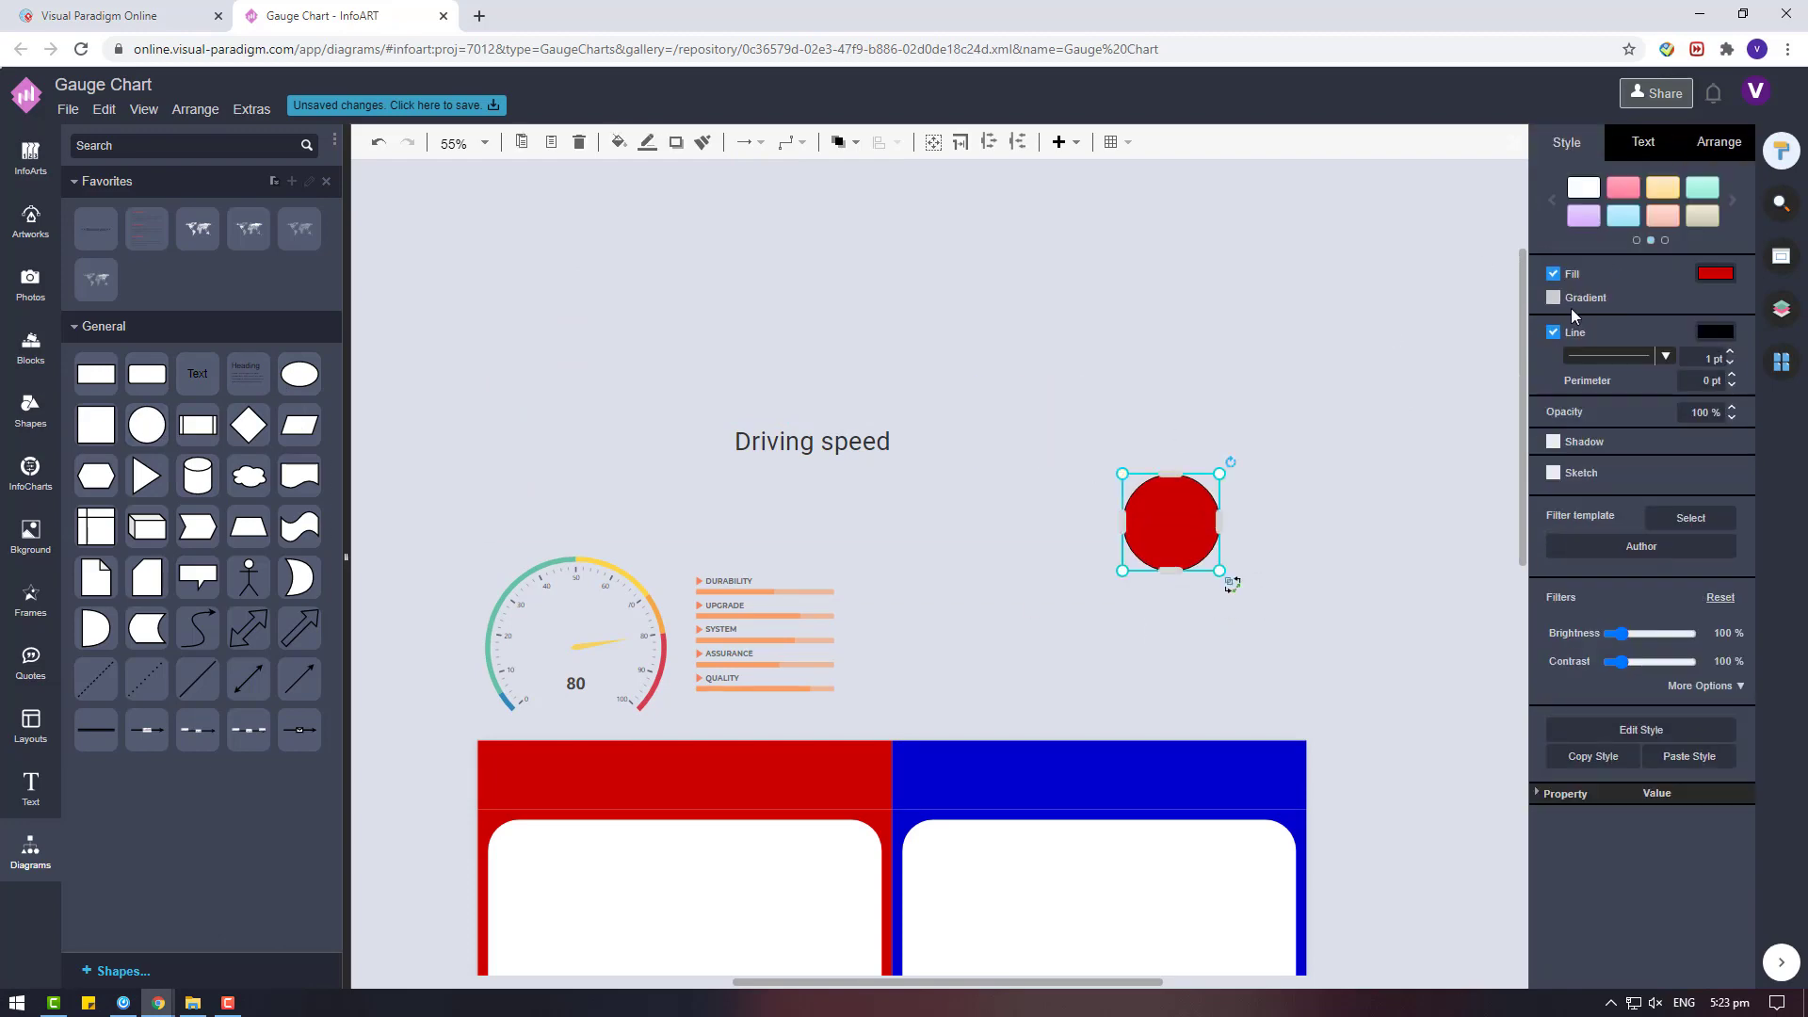
{"action": "left_click", "coordinate": [1715, 274]}
{"action": "left_click", "coordinate": [1663, 460]}
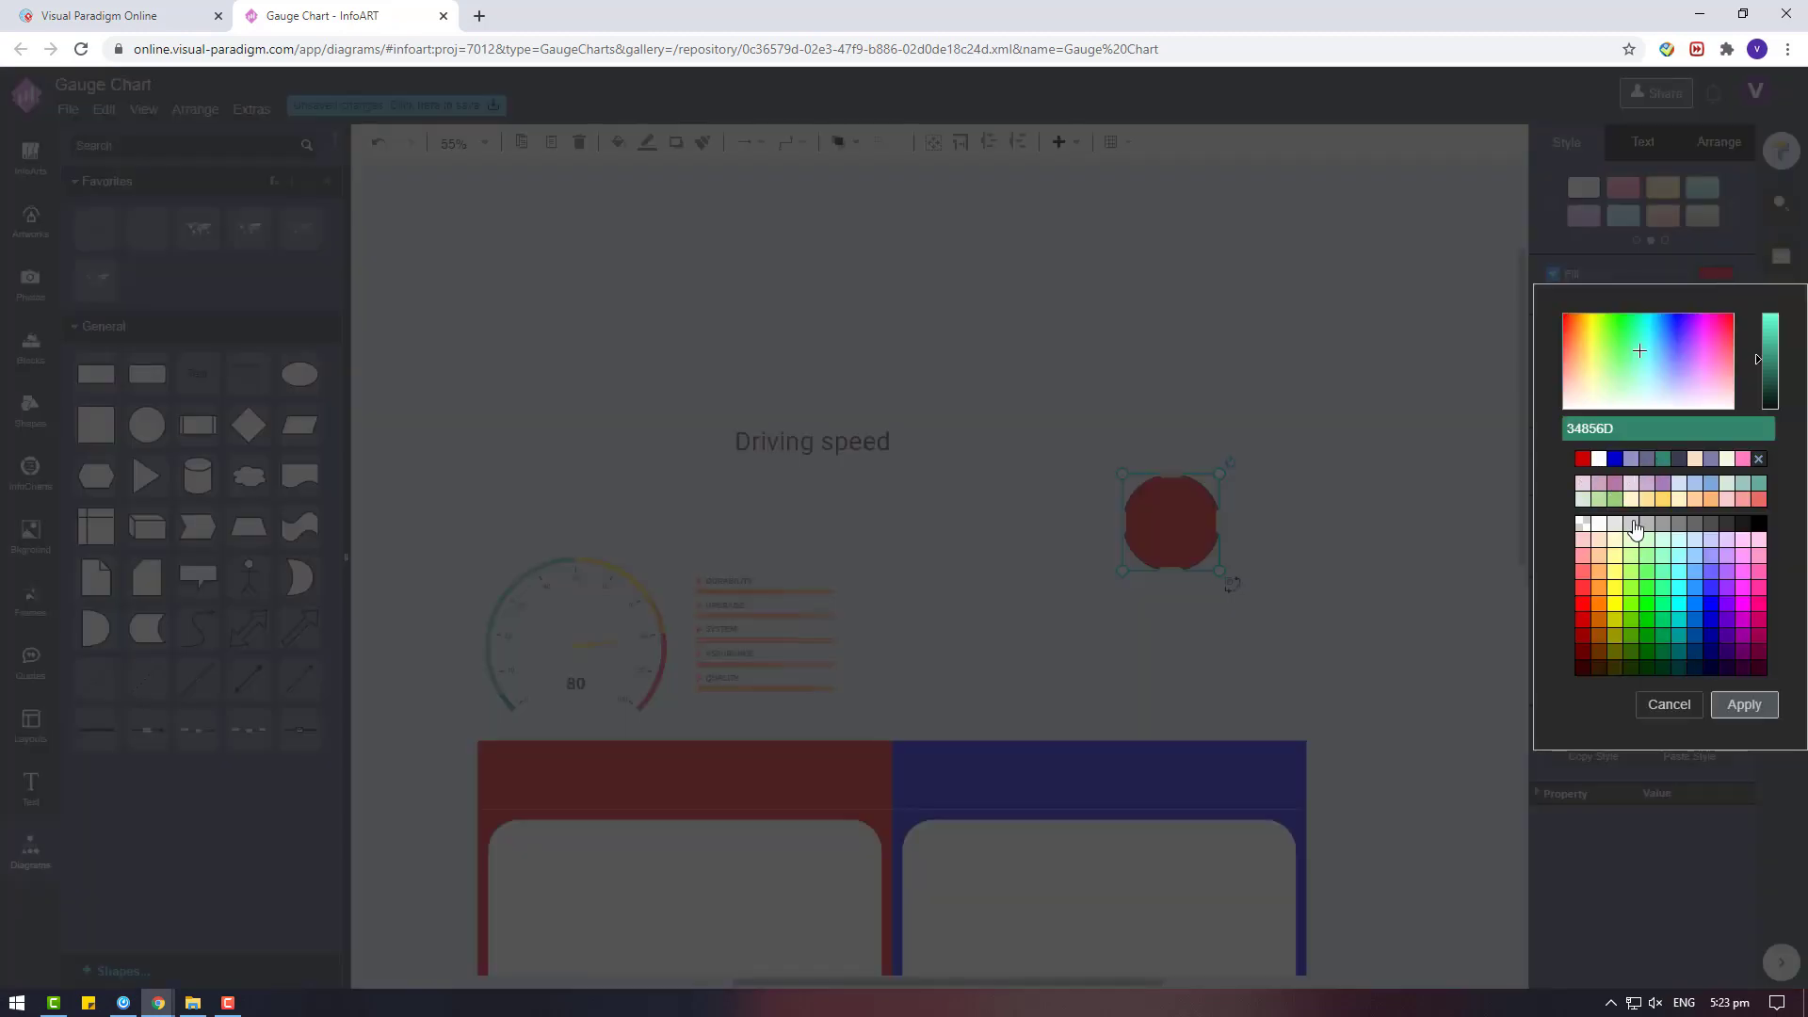
{"action": "left_click", "coordinate": [1599, 523]}
{"action": "left_click", "coordinate": [1728, 707]}
Give the white circle a dark grey outline 5 pt thick.
{"action": "left_click", "coordinate": [1714, 332]}
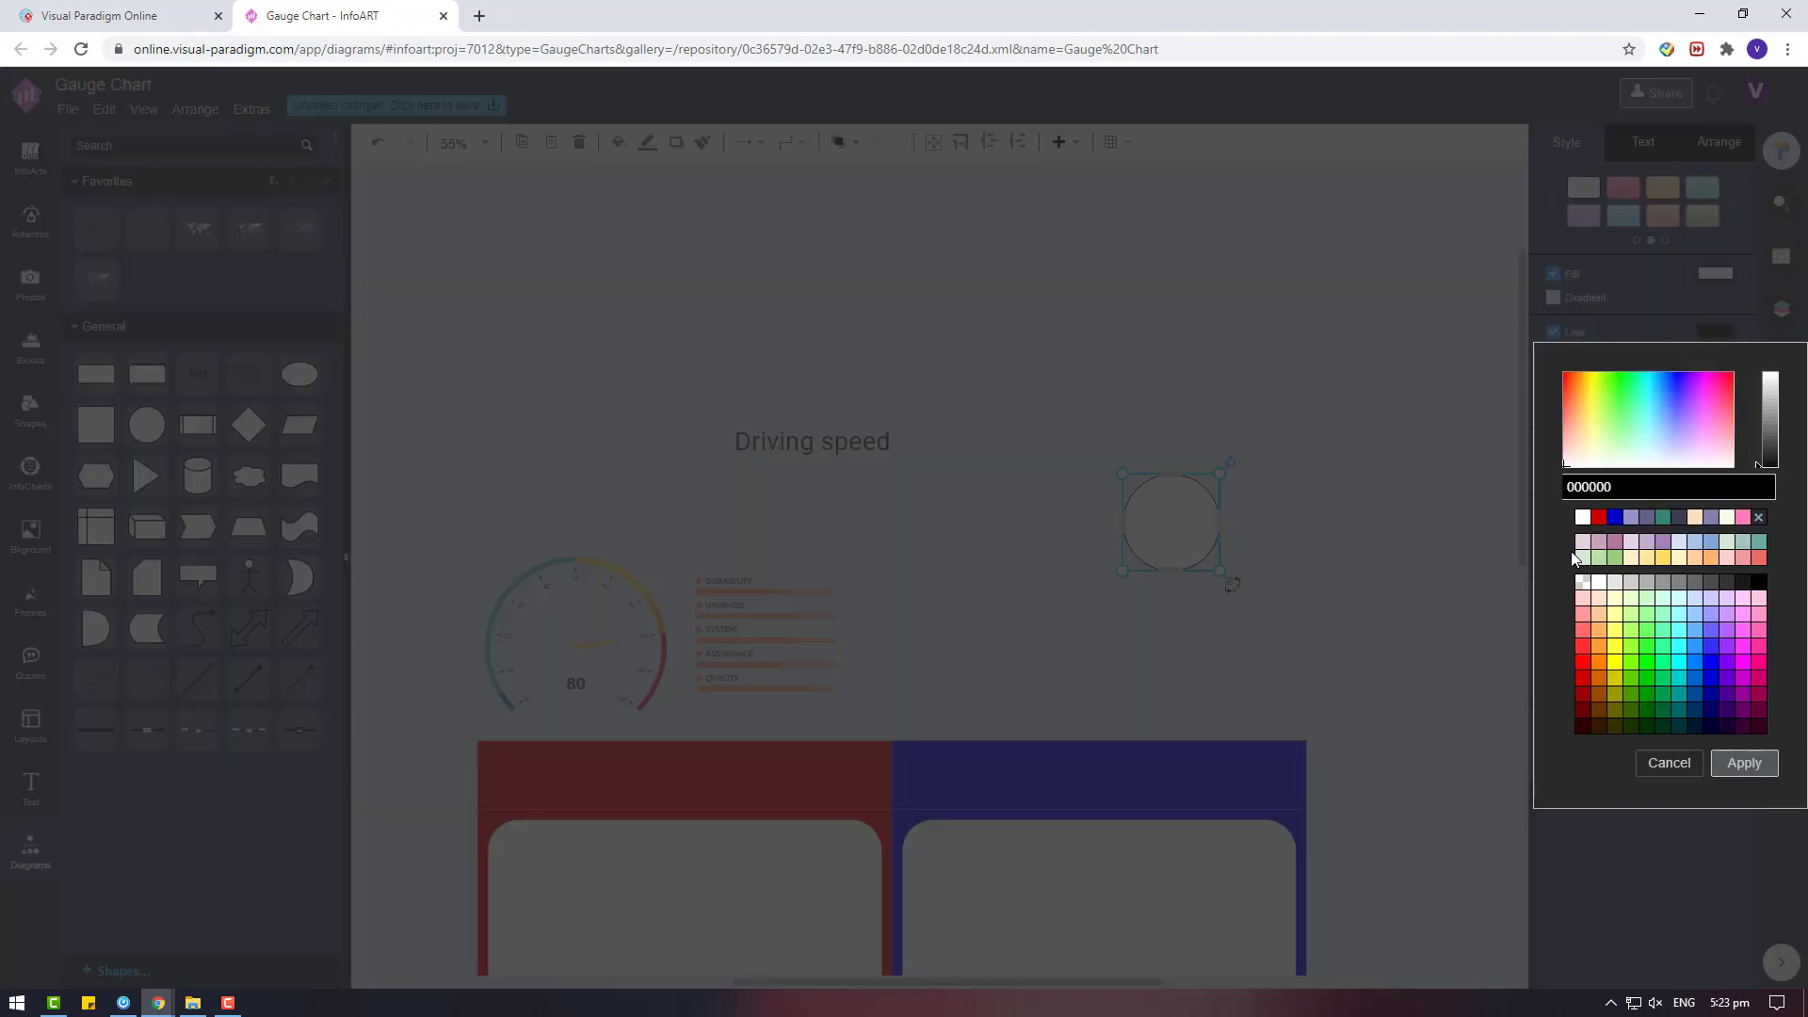
{"action": "left_click", "coordinate": [1743, 695]}
{"action": "left_click", "coordinate": [1743, 760]}
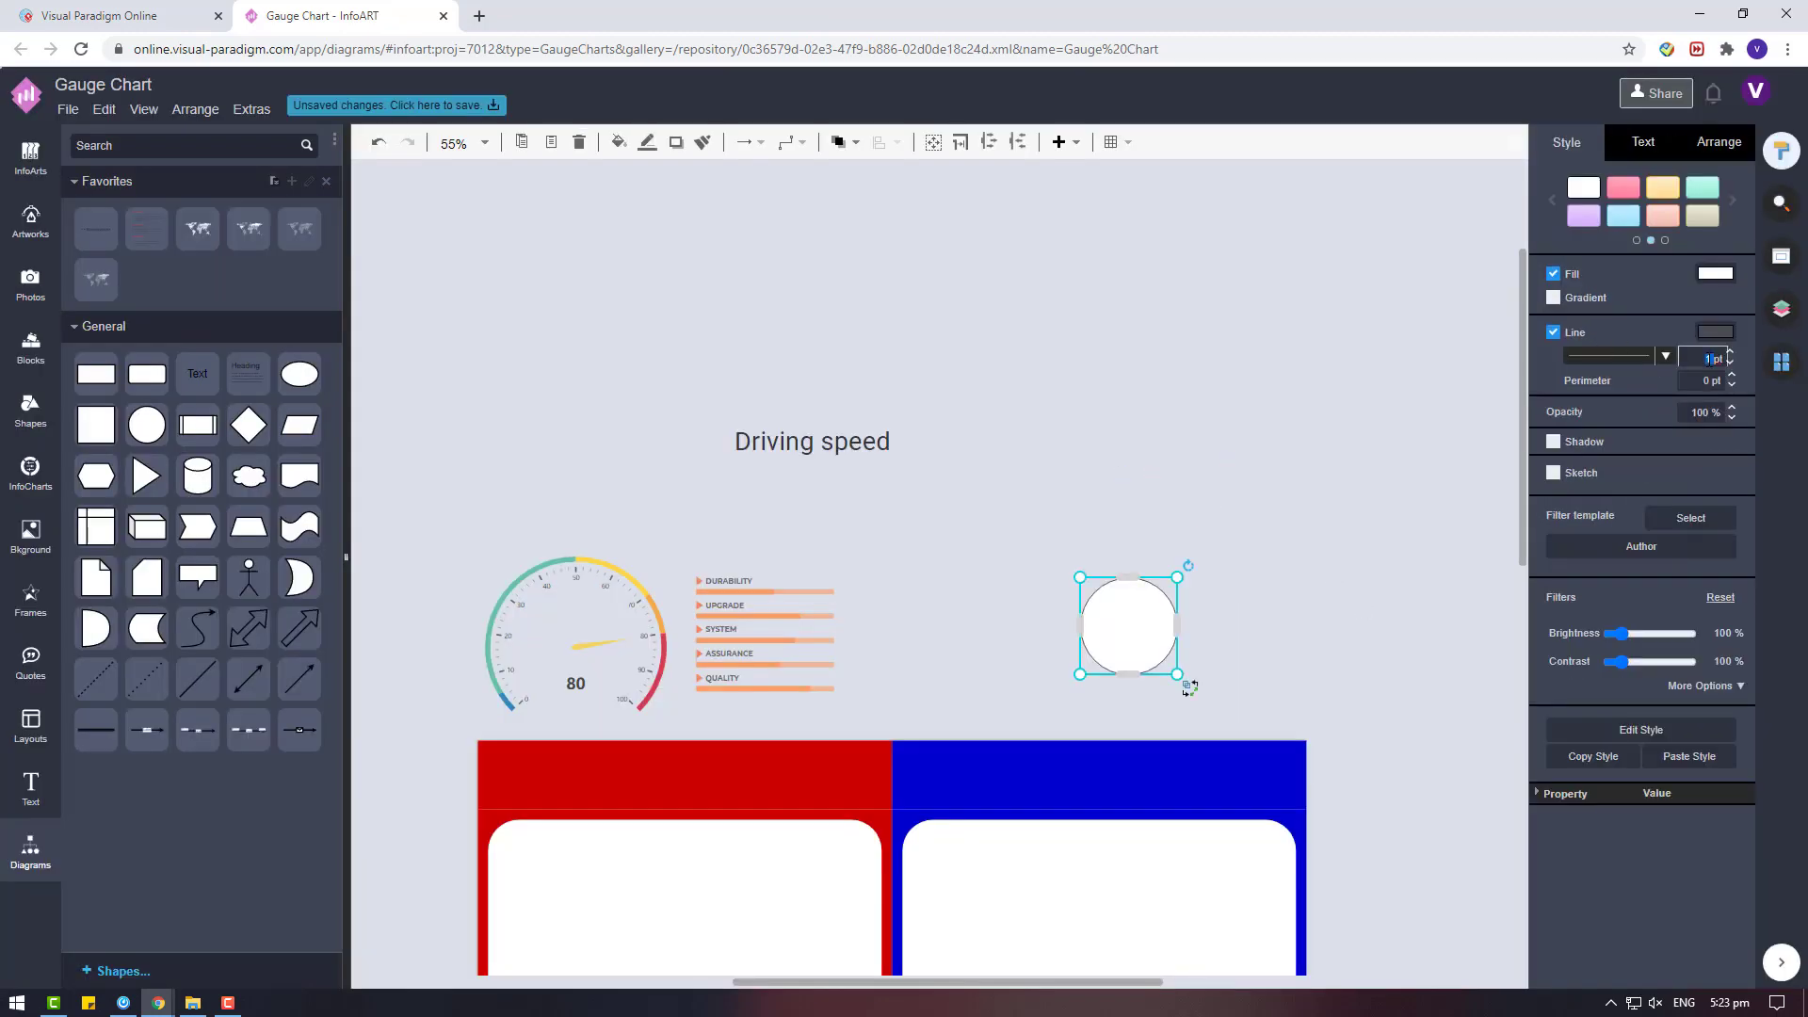
{"action": "type", "text": "5"}
{"action": "key", "text": "Return"}
{"action": "left_click", "coordinate": [1322, 636]}
Move the circle onto the divider between the two cards, then cut and paste it back in front of them.
{"action": "scroll", "coordinate": [1322, 636], "scroll_direction": "down", "scroll_amount": 4}
{"action": "left_click_drag", "start_coordinate": [1130, 250], "coordinate": [880, 537]}
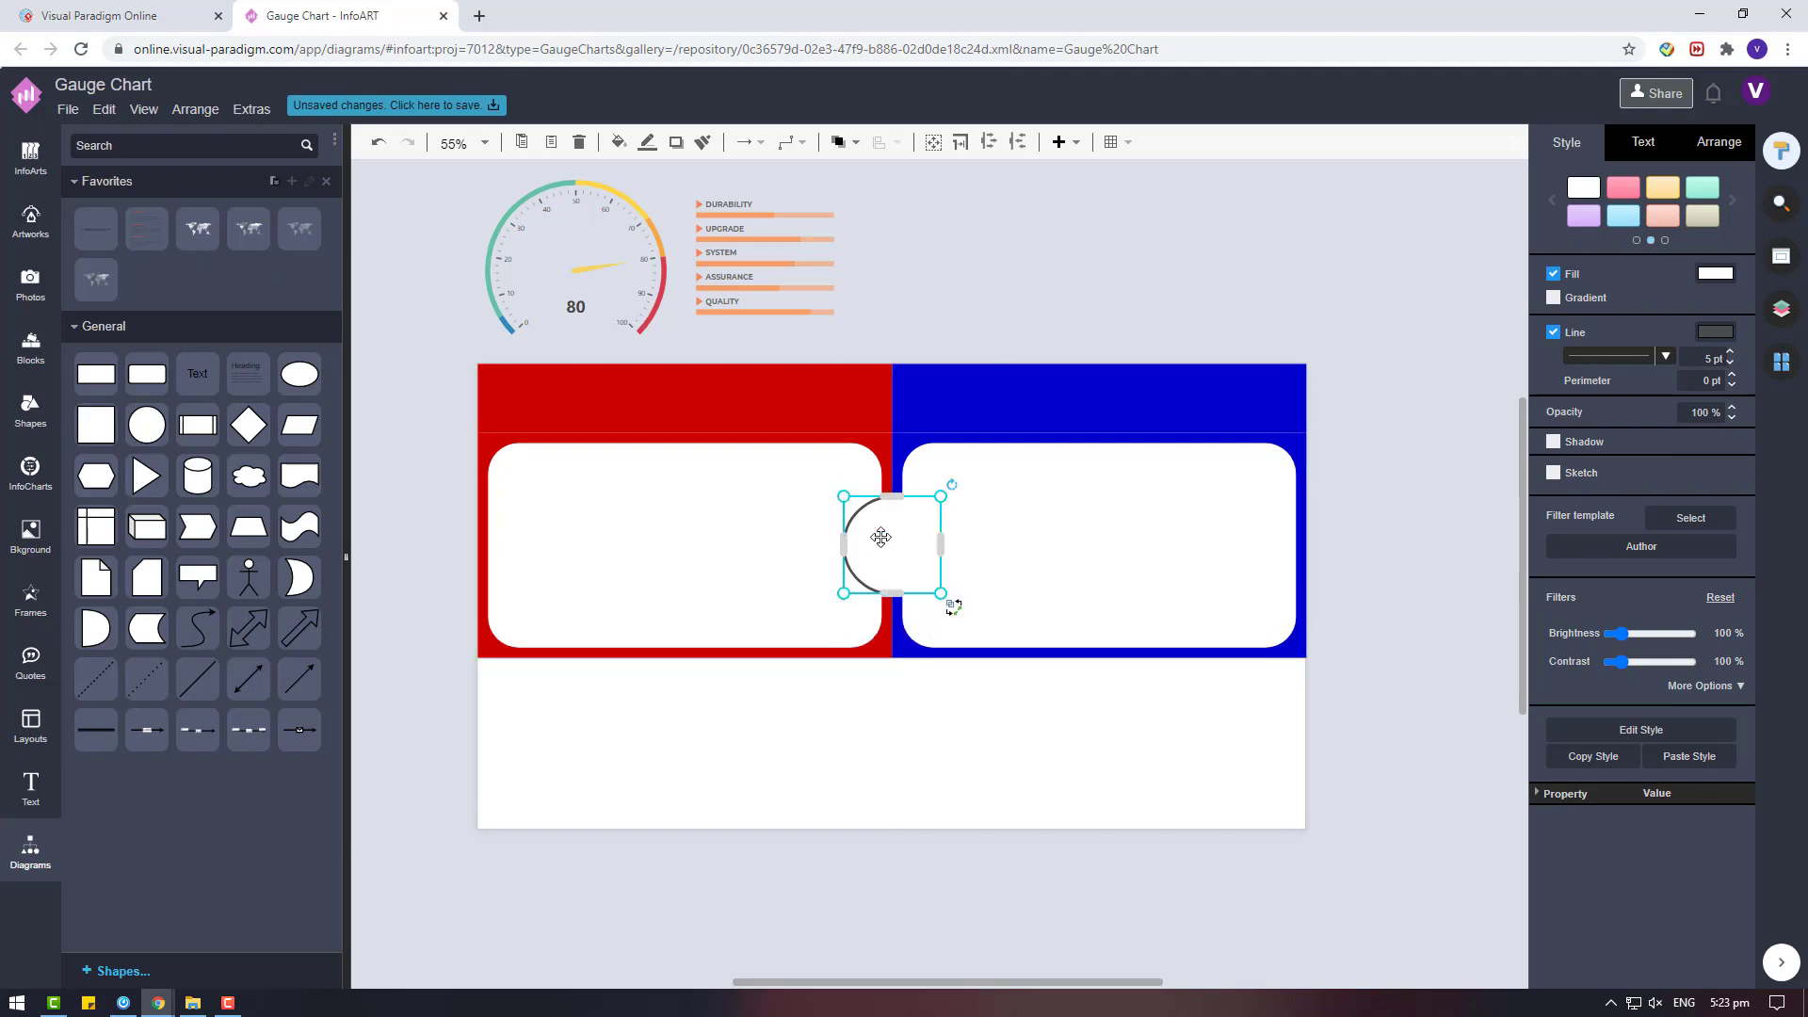
{"action": "key", "text": "ctrl+x"}
{"action": "key", "text": "ctrl+v"}
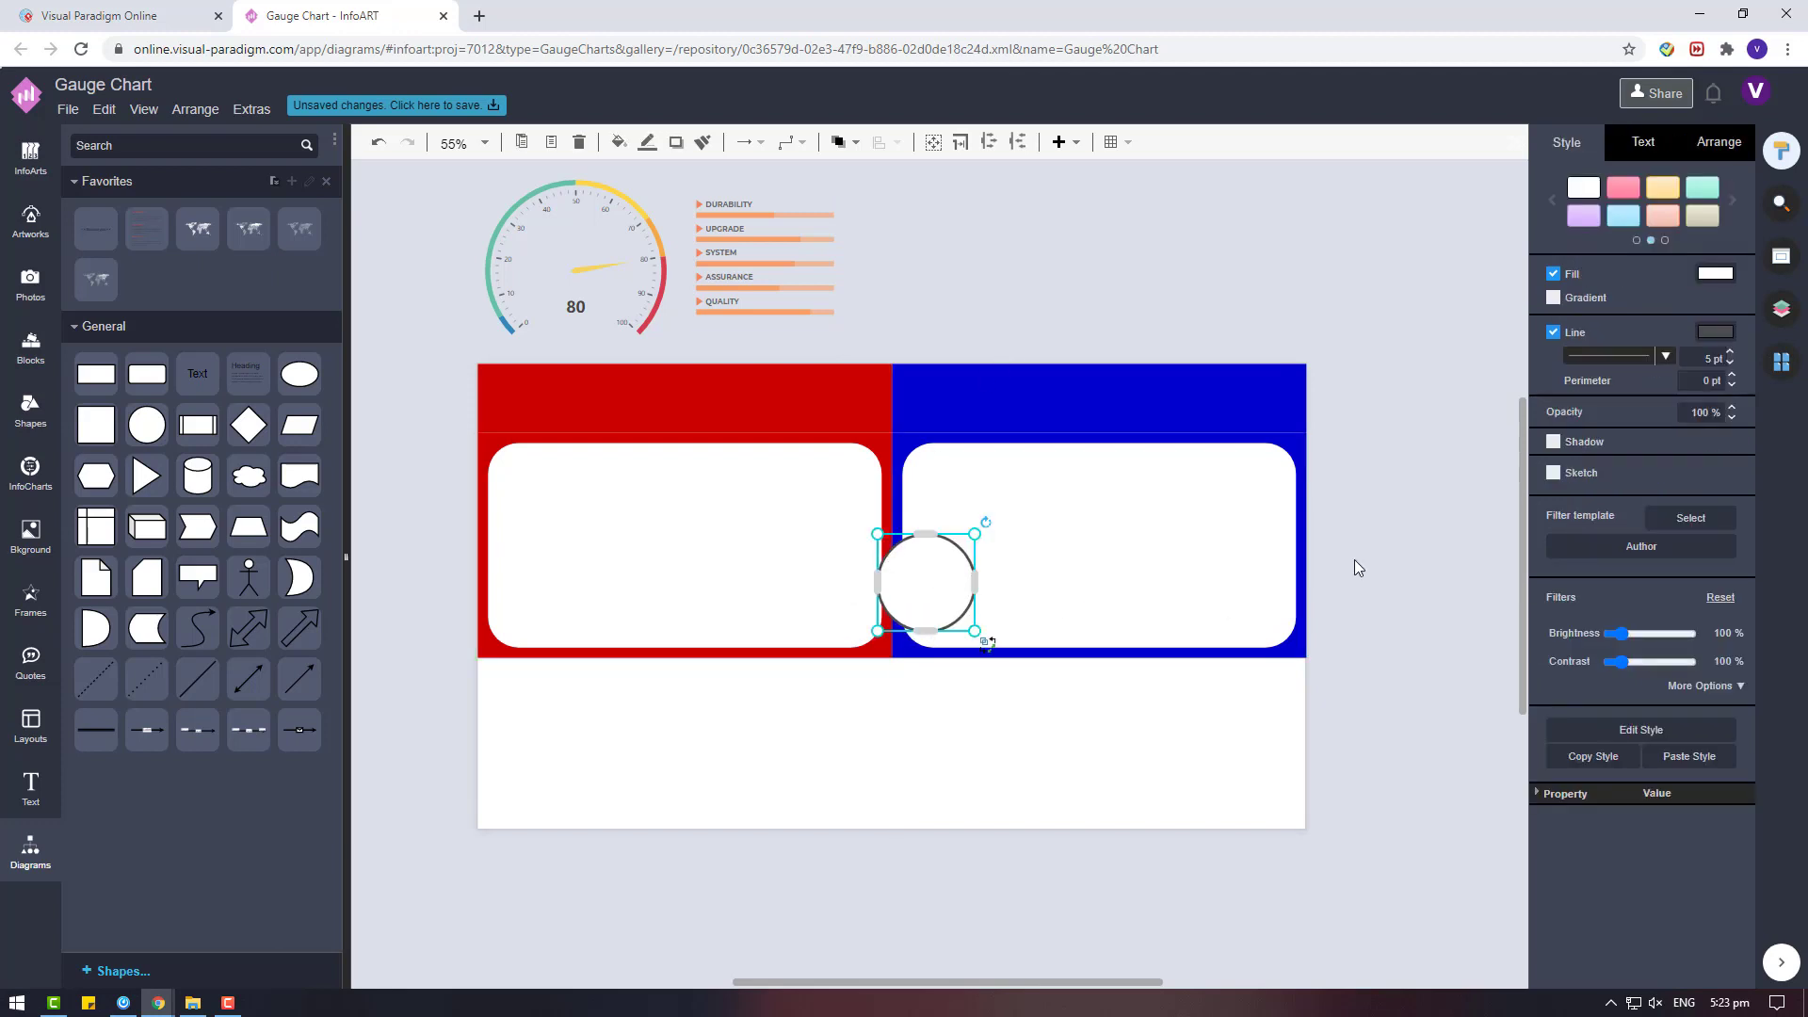
Nudge the circle left and up until it is centred on the red and blue divider between the cards.
{"action": "key", "text": "shift+Left"}
{"action": "key", "text": "shift+Left"}
{"action": "key", "text": "shift+Left"}
{"action": "key", "text": "shift+Left"}
{"action": "key", "text": "shift+Left"}
{"action": "key", "text": "shift+Left"}
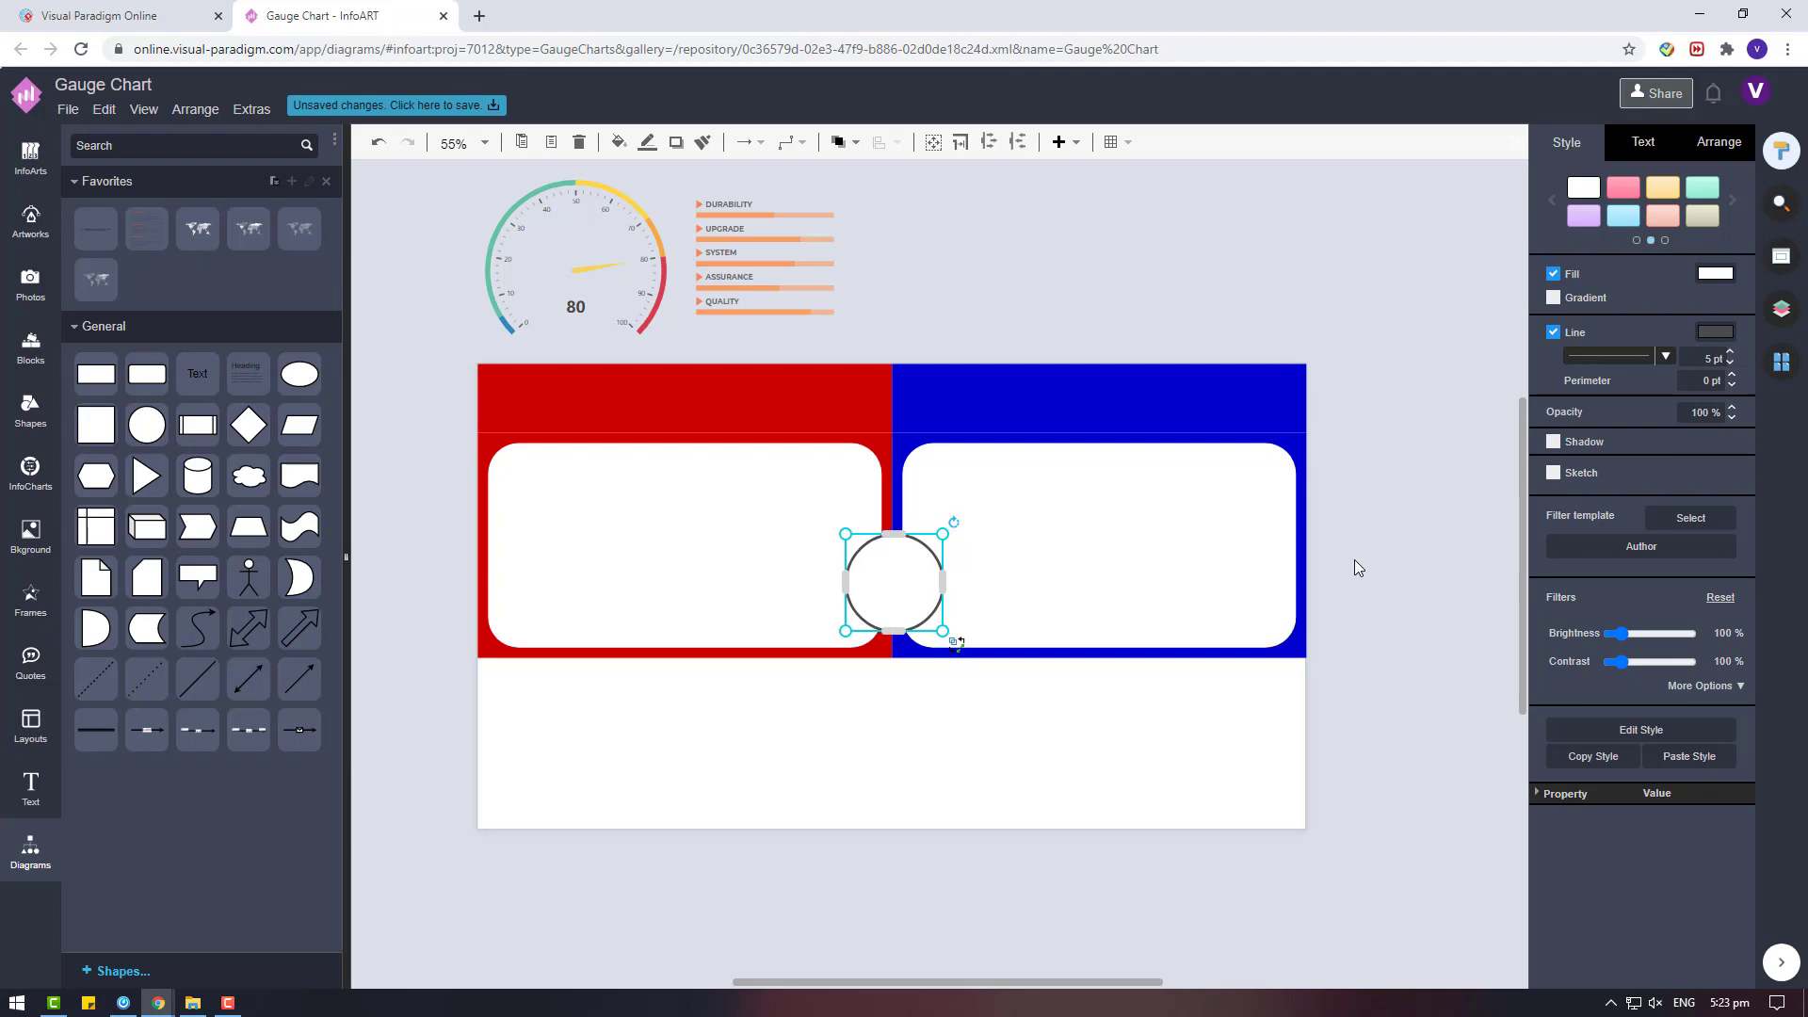
{"action": "key", "text": "Left"}
{"action": "key", "text": "Up"}
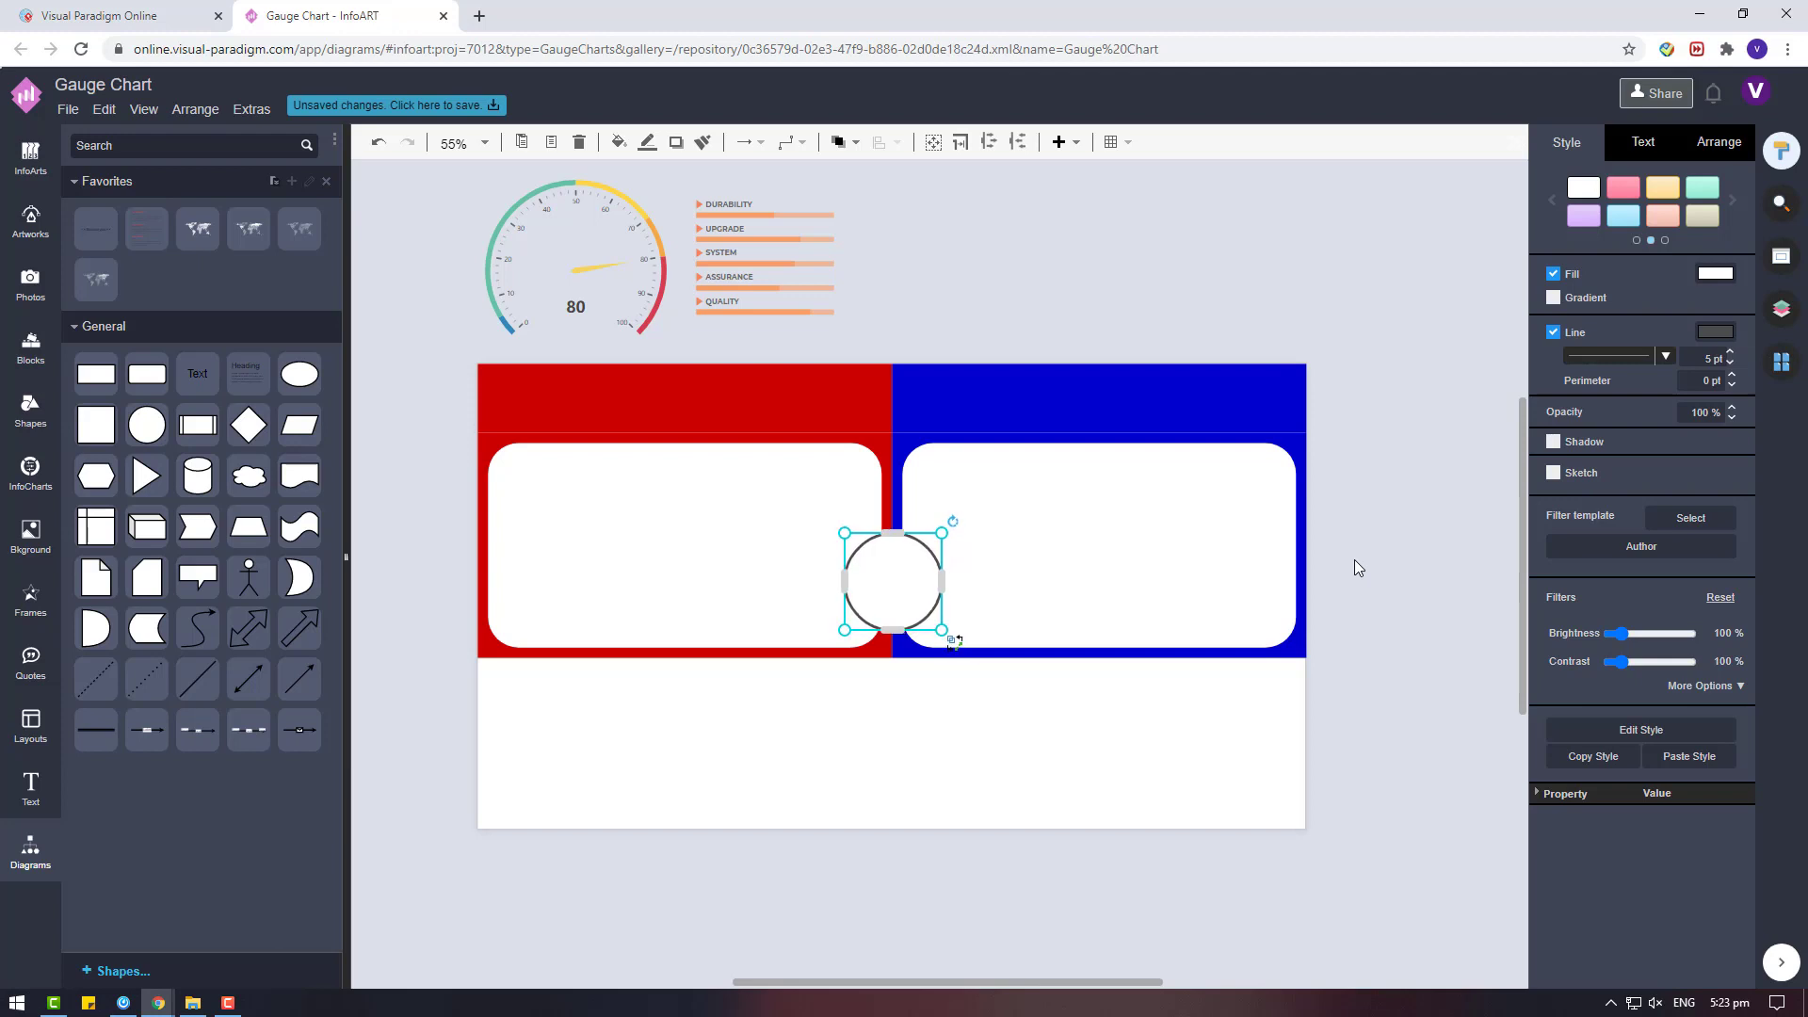
{"action": "key", "text": "shift+Up"}
{"action": "key", "text": "Up"}
{"action": "left_click", "coordinate": [1354, 568]}
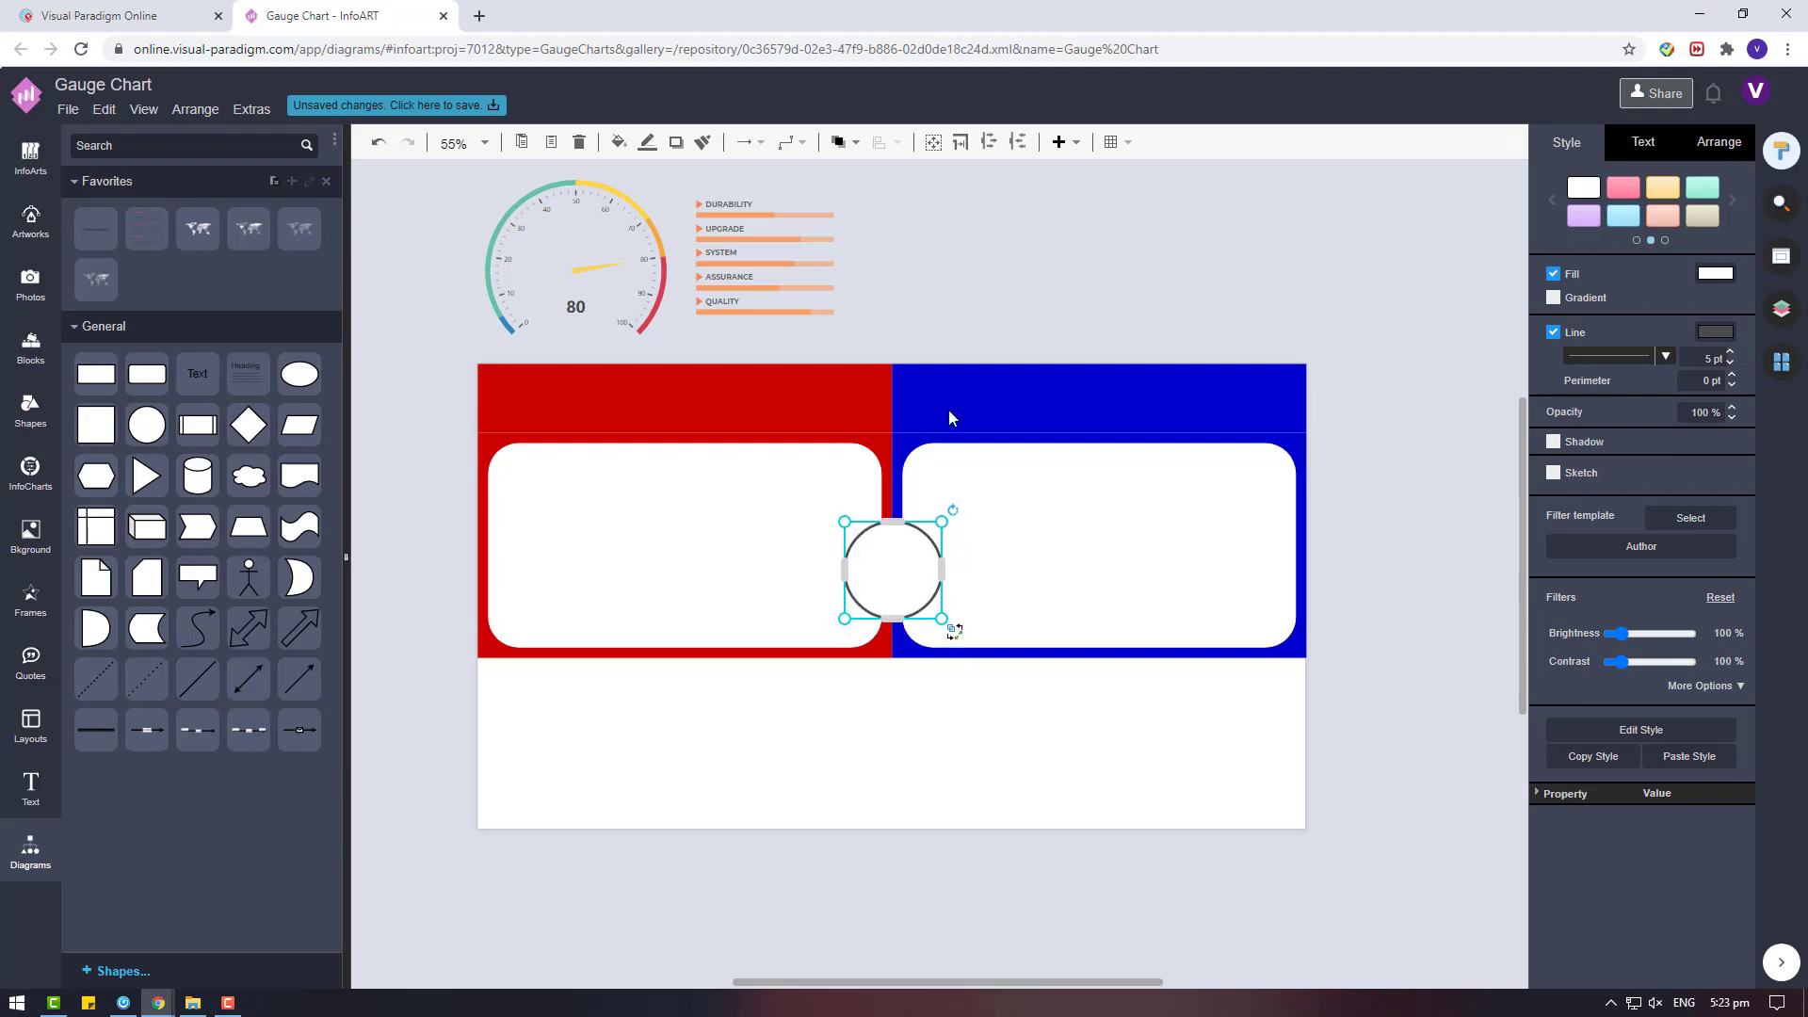
Shrink the gauge chart slightly from its upper-right corner.
{"action": "scroll", "coordinate": [867, 347], "scroll_direction": "up", "scroll_amount": 2}
{"action": "left_click", "coordinate": [591, 396]}
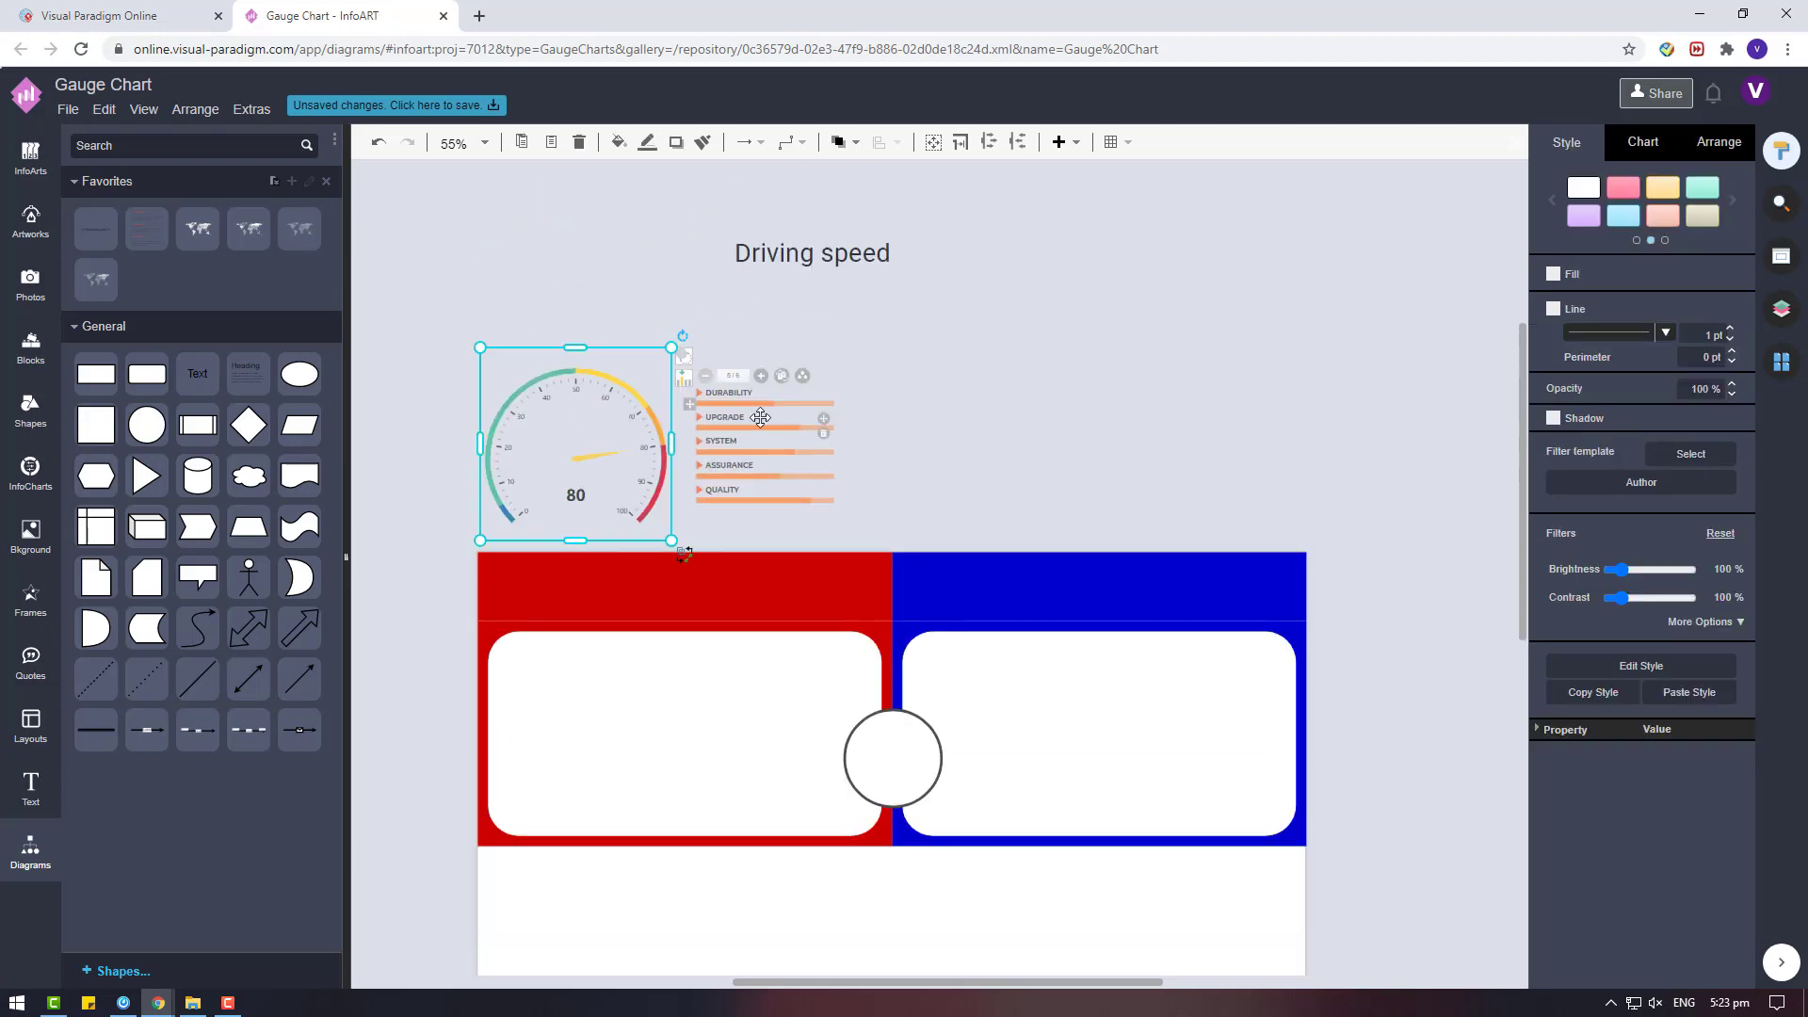
{"action": "left_click", "coordinate": [759, 417]}
{"action": "left_click", "coordinate": [633, 405]}
{"action": "left_click_drag", "start_coordinate": [667, 346], "coordinate": [660, 355]}
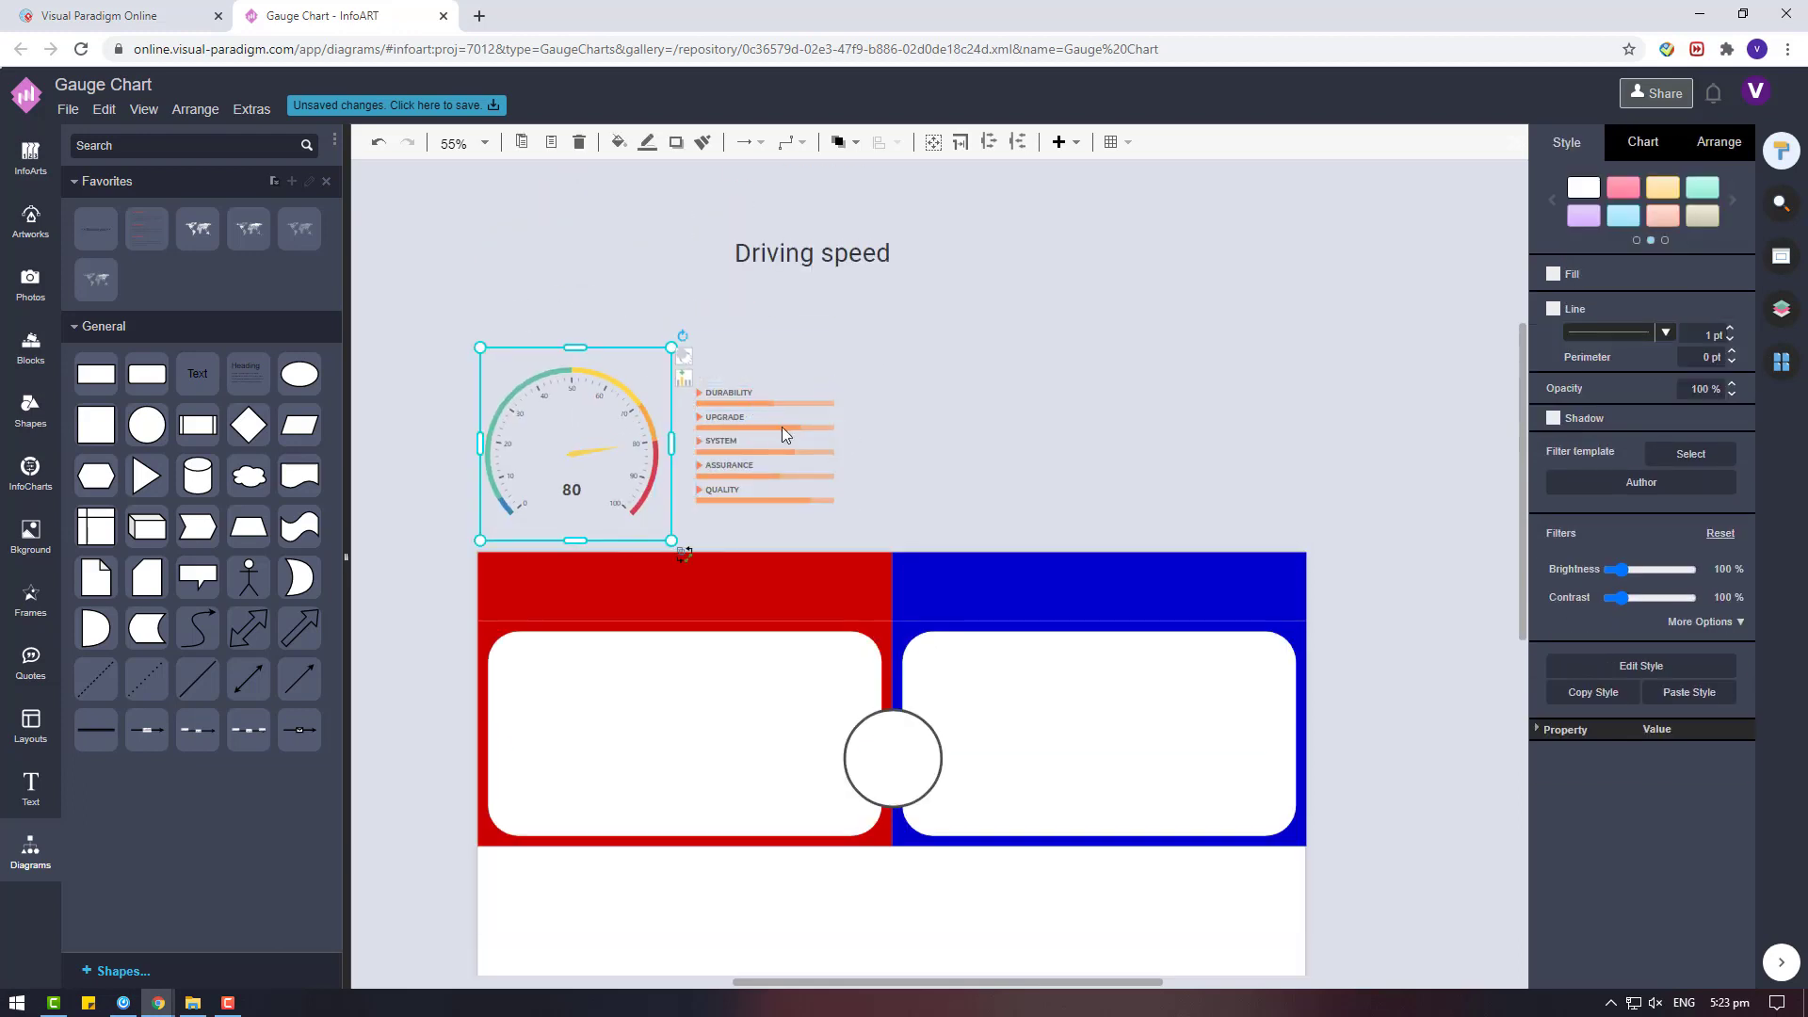
Add a sixth item to the progress-bar list below QUALITY and label it EFFIENCY.
{"action": "left_click", "coordinate": [786, 435]}
{"action": "left_click", "coordinate": [634, 418], "text": "shift"}
{"action": "left_click", "coordinate": [820, 428]}
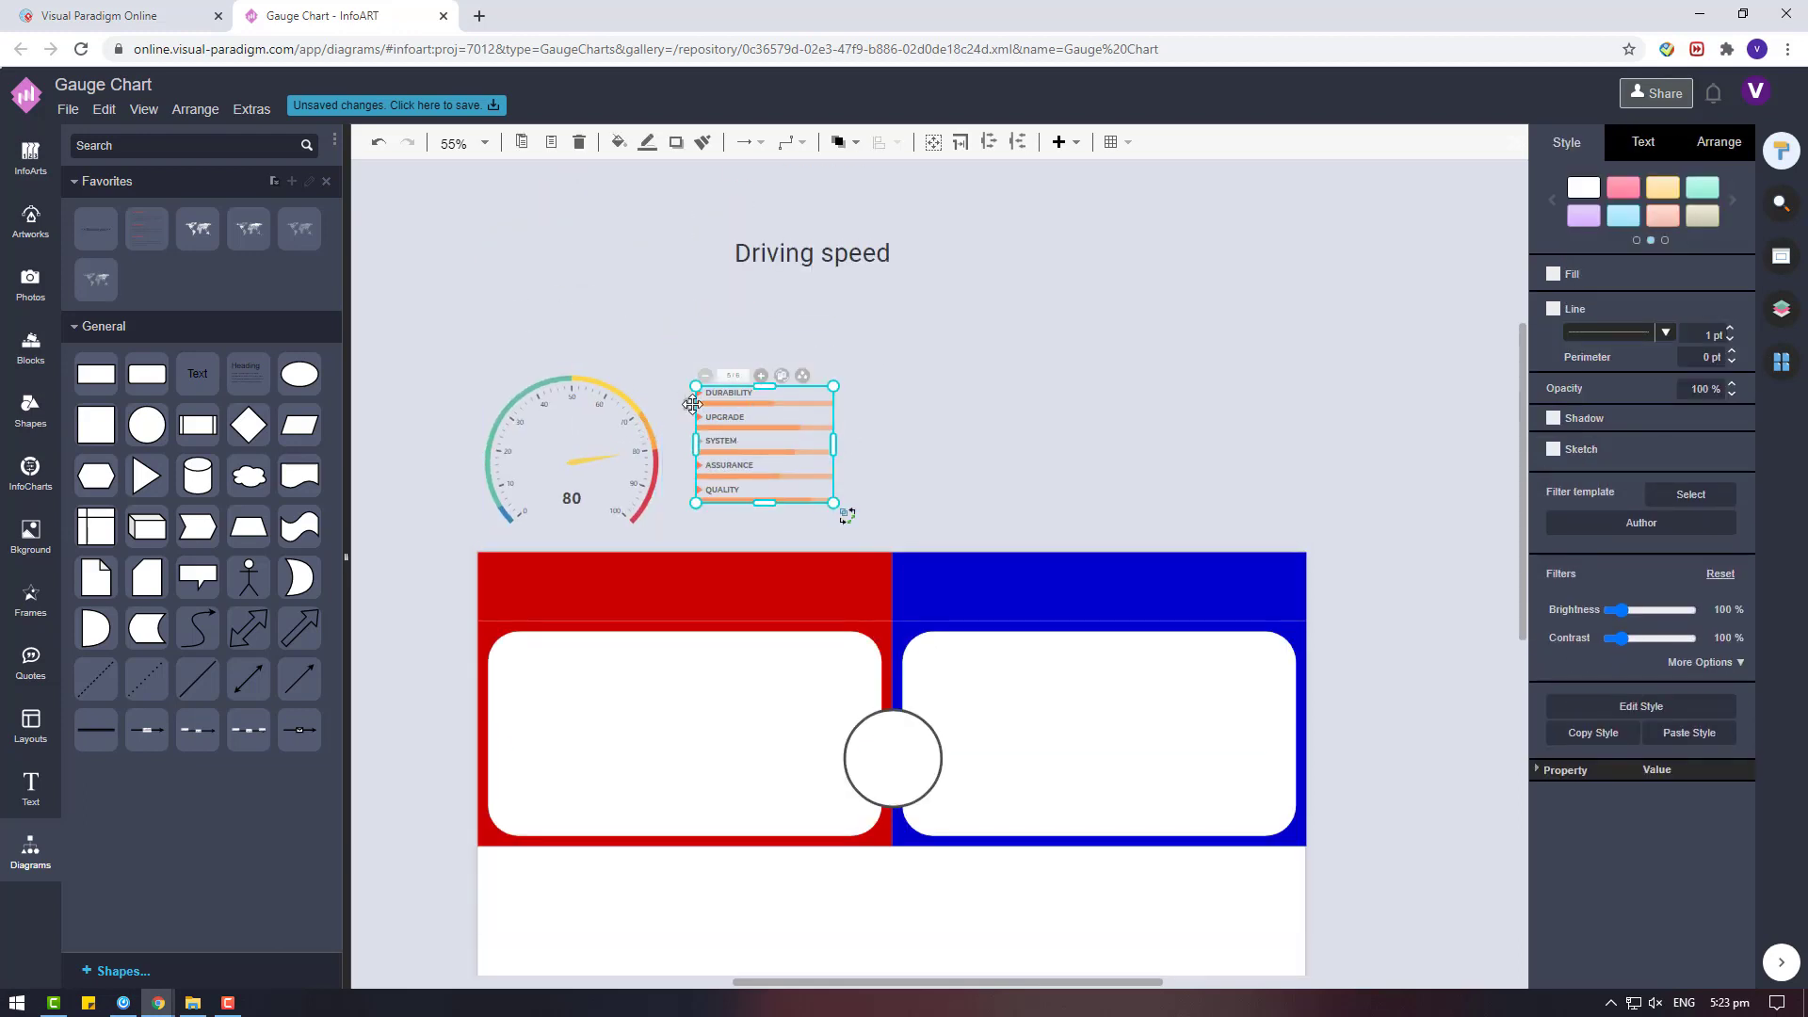
{"action": "left_click", "coordinate": [690, 404]}
{"action": "double_click", "coordinate": [726, 513]}
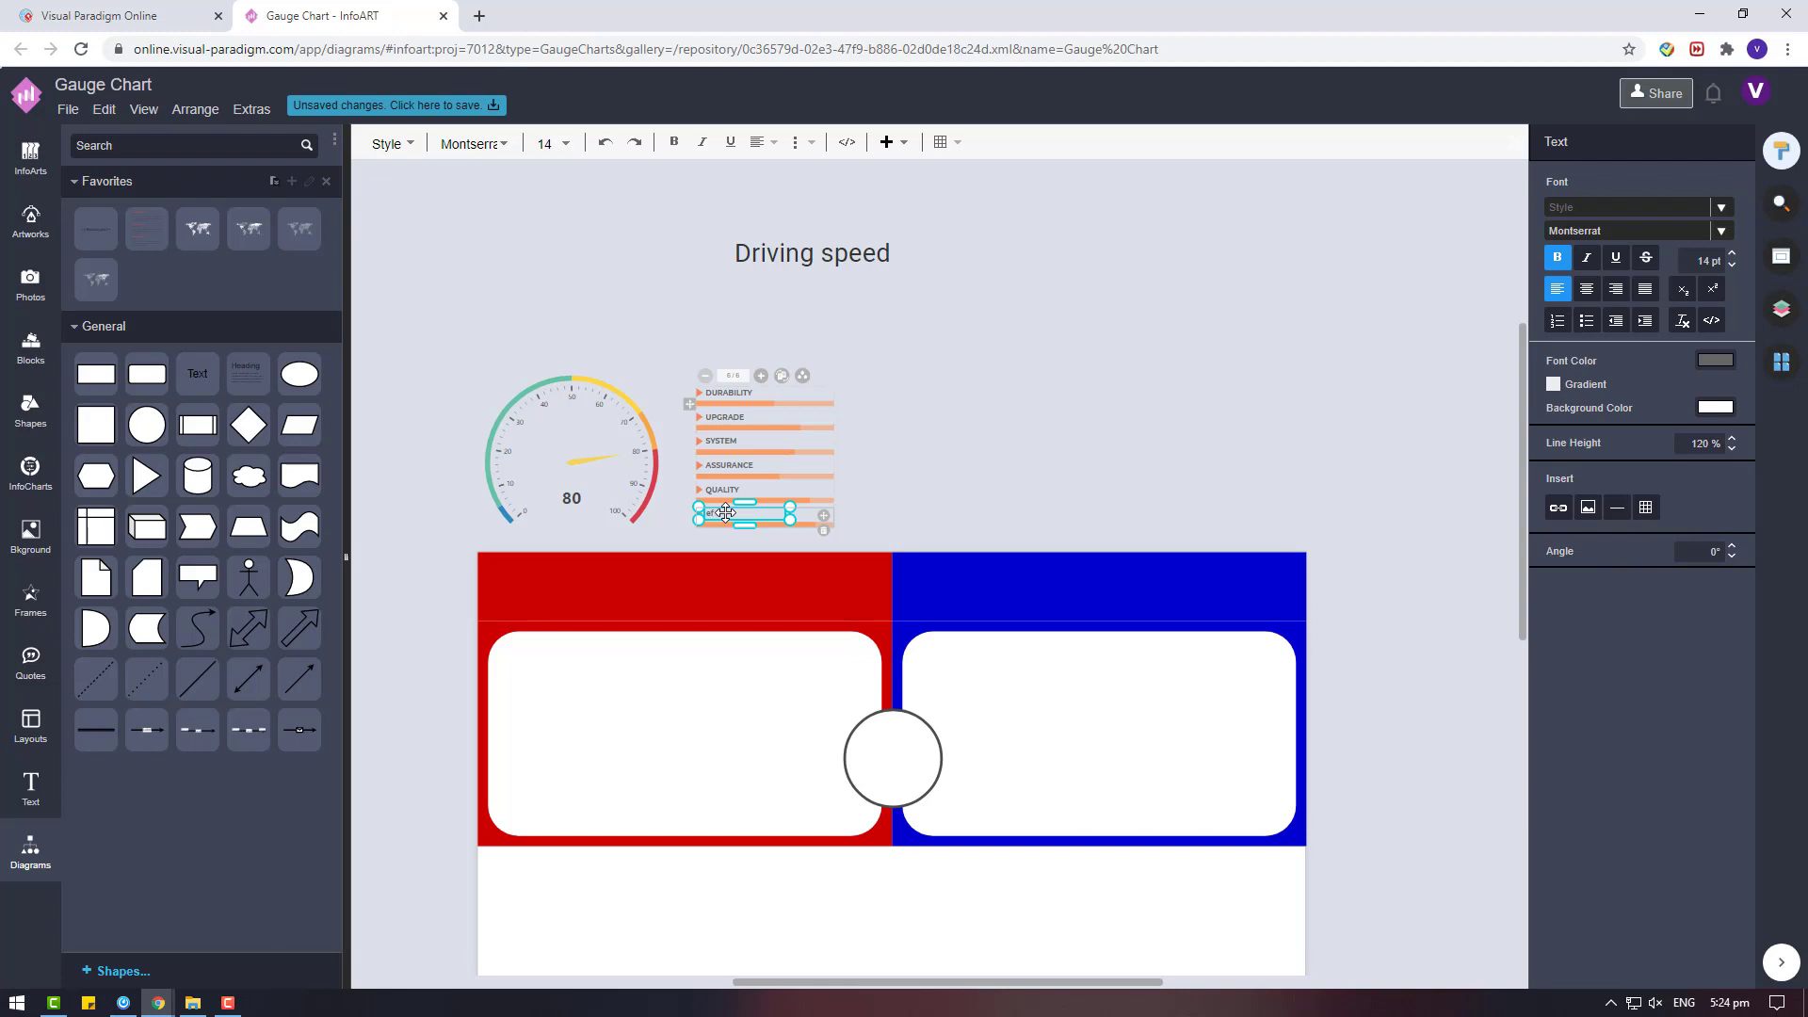
{"action": "left_click", "coordinate": [1099, 486]}
Open the colour theme configuration for the progress-bar list and duplicate its existing theme.
{"action": "left_click", "coordinate": [693, 407]}
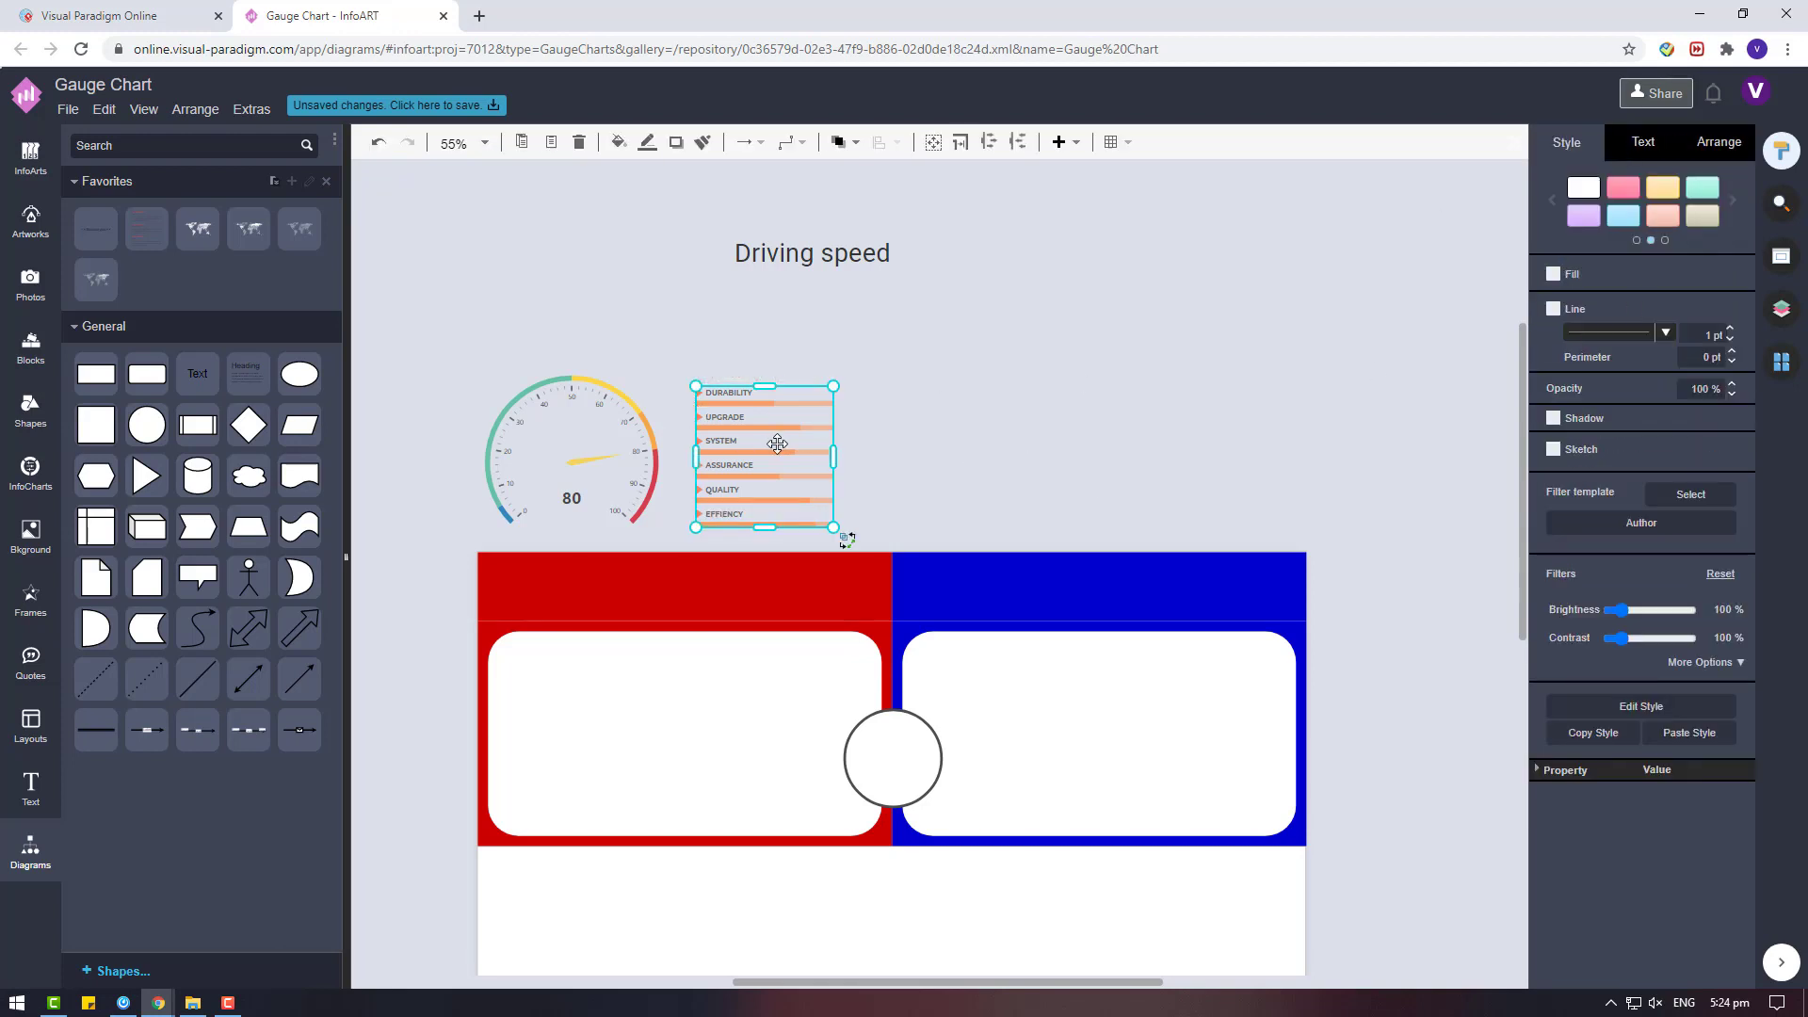
{"action": "left_click", "coordinate": [786, 408]}
{"action": "scroll", "coordinate": [730, 539], "scroll_direction": "up", "scroll_amount": 3}
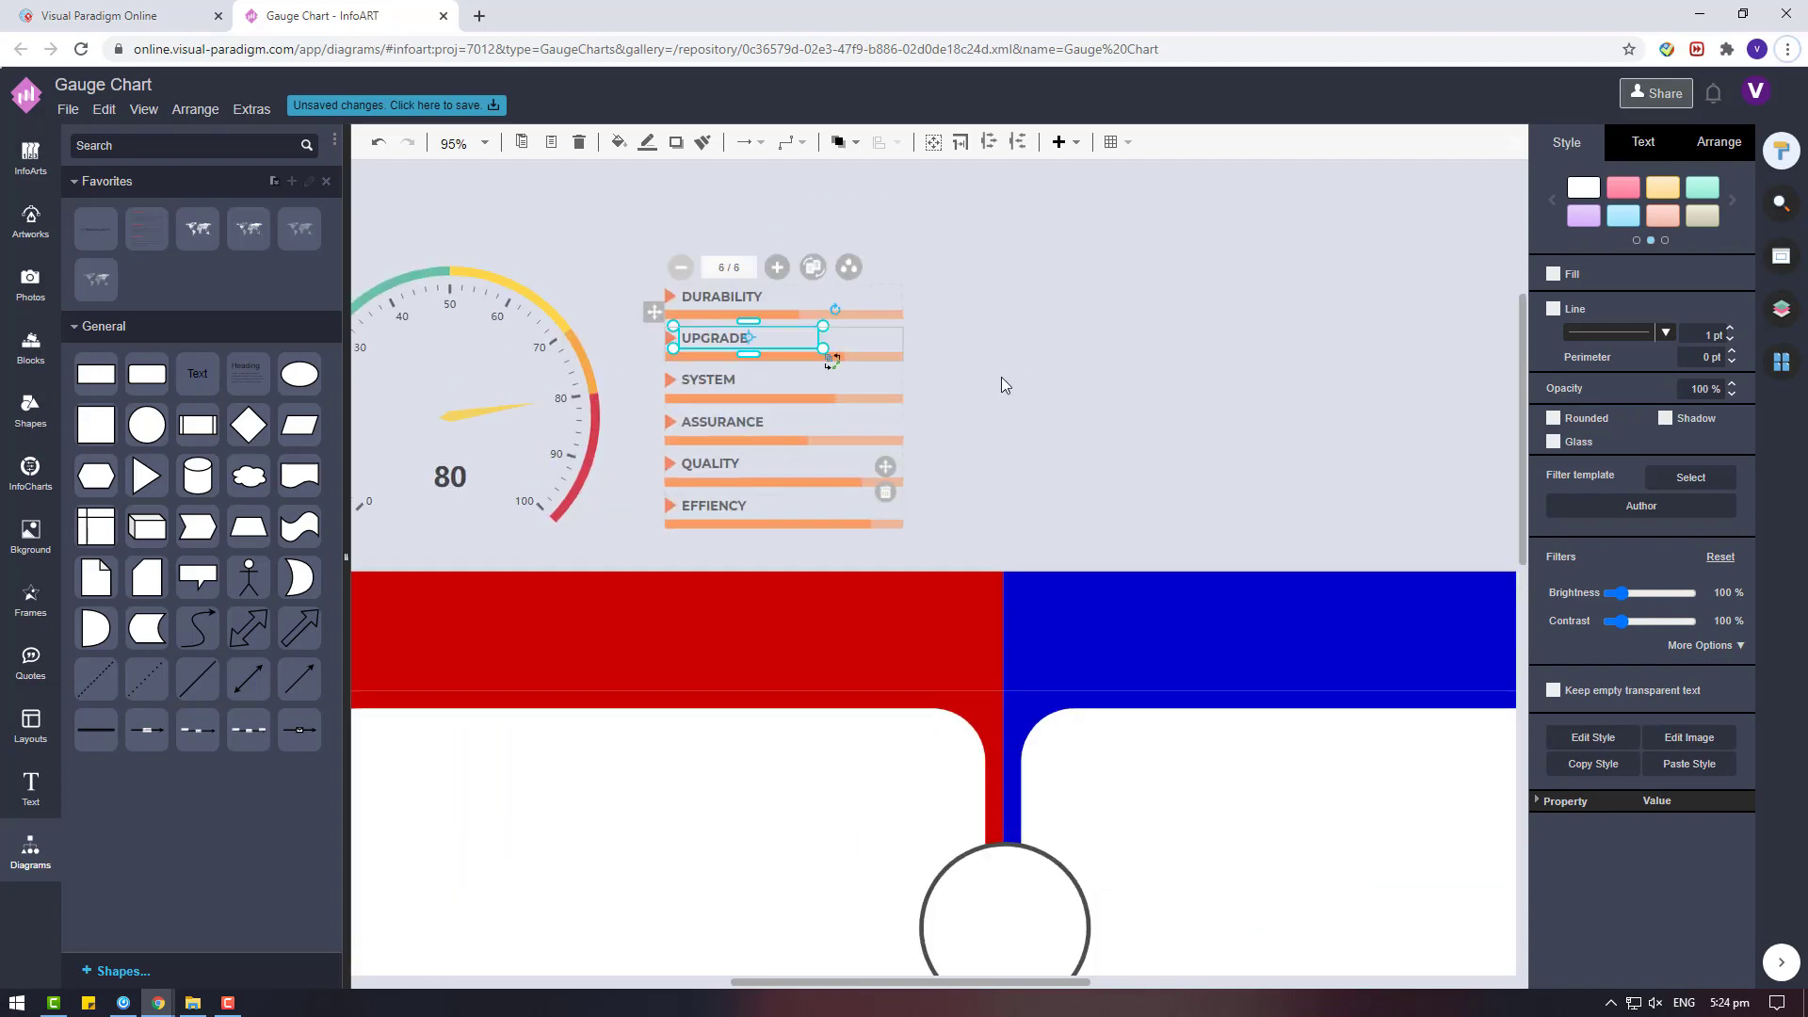
{"action": "left_click", "coordinate": [1002, 381]}
{"action": "left_click", "coordinate": [883, 324]}
{"action": "left_click", "coordinate": [869, 431]}
{"action": "left_click", "coordinate": [801, 313]}
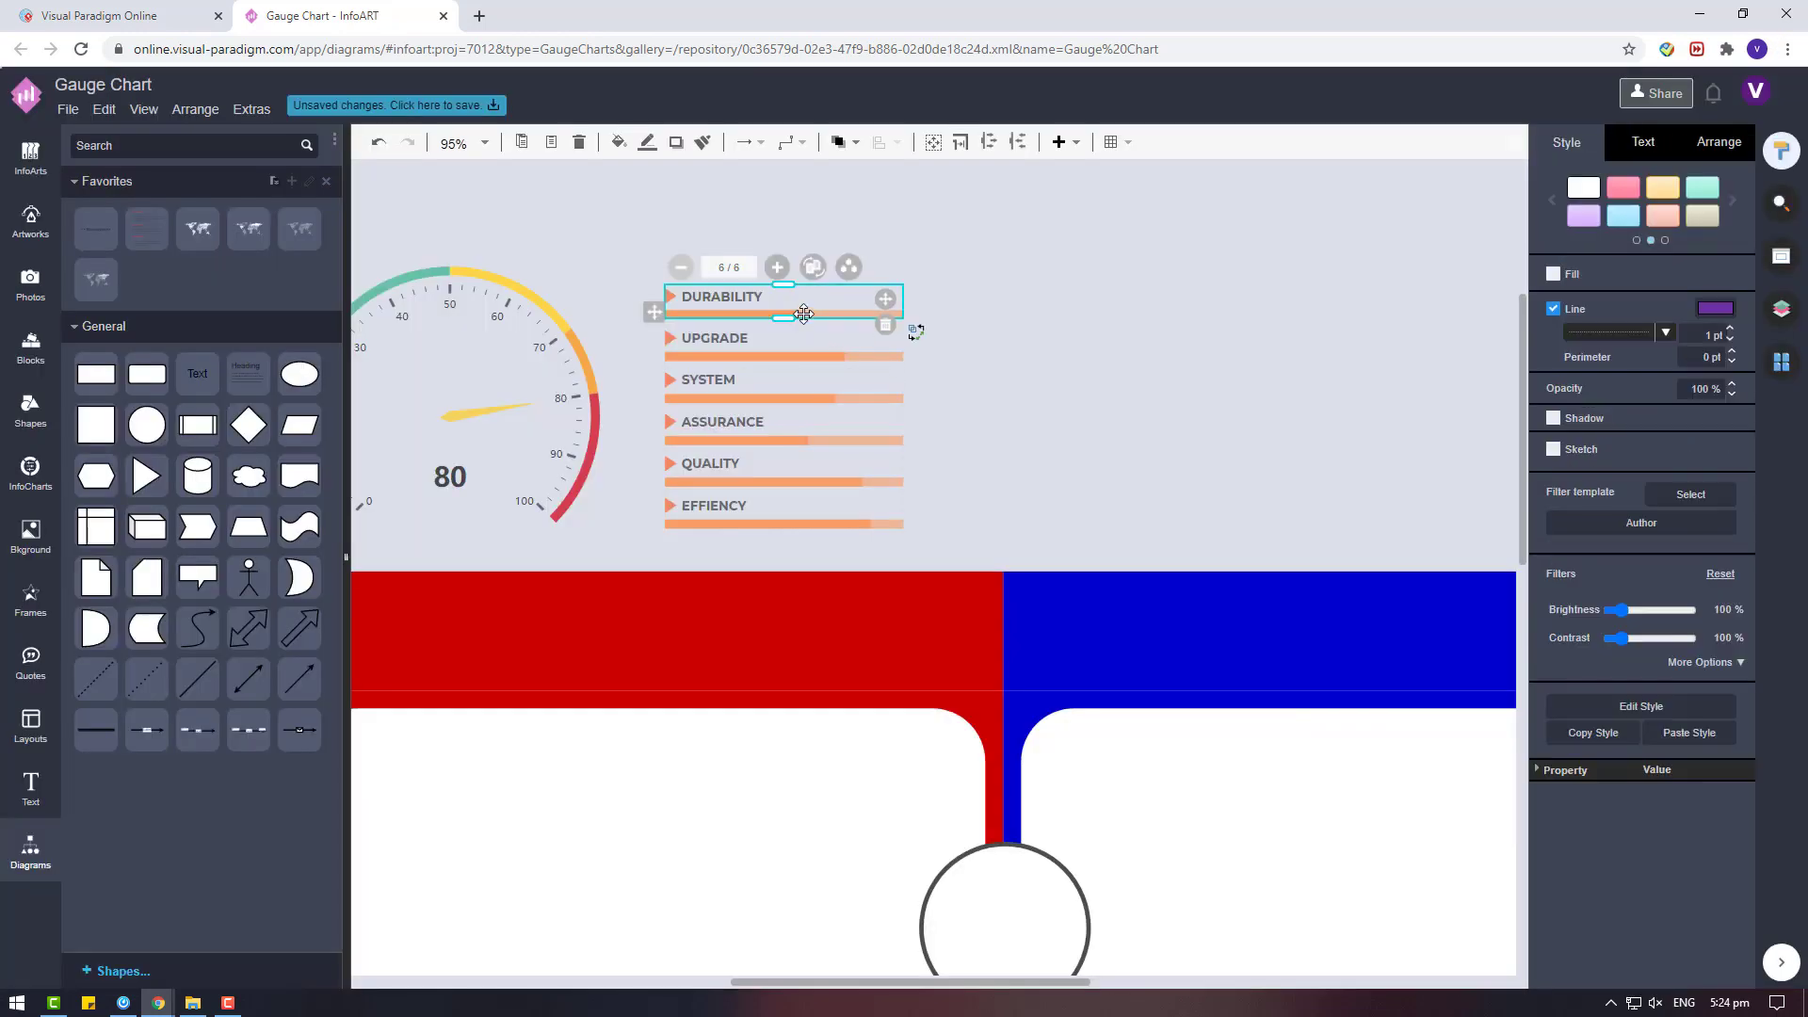
{"action": "left_click", "coordinate": [849, 267]}
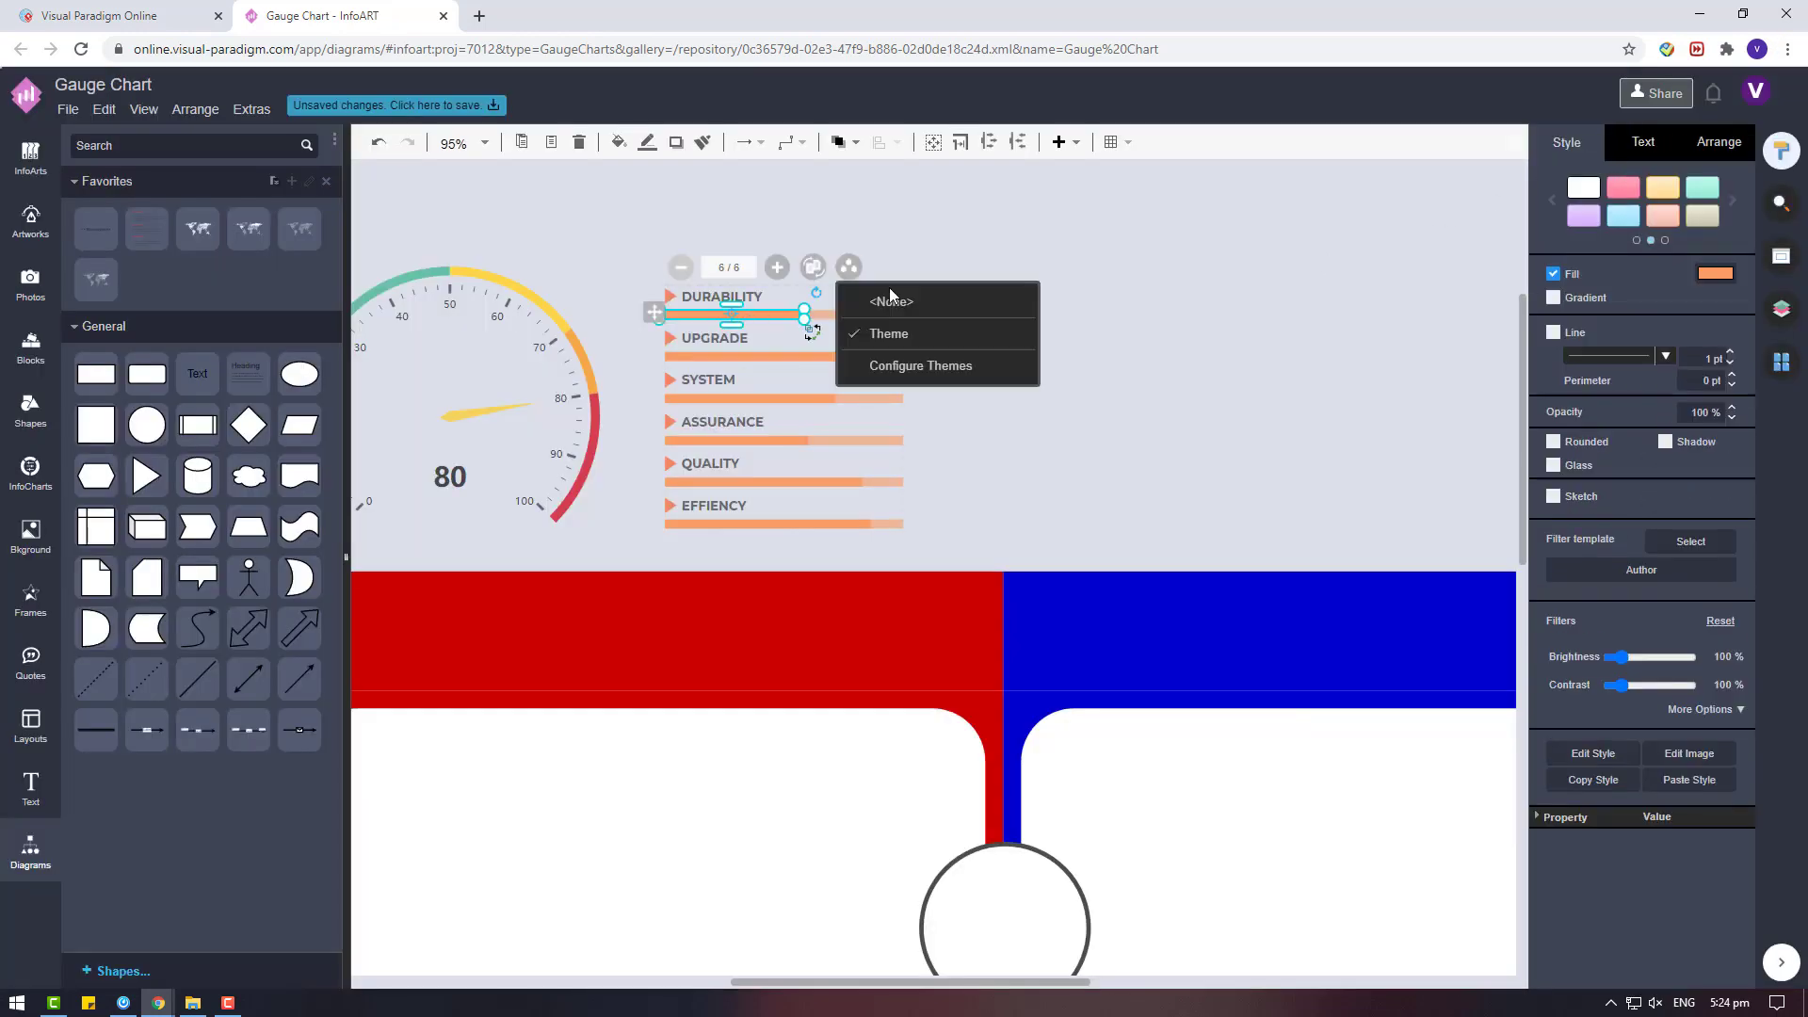
{"action": "left_click", "coordinate": [927, 366]}
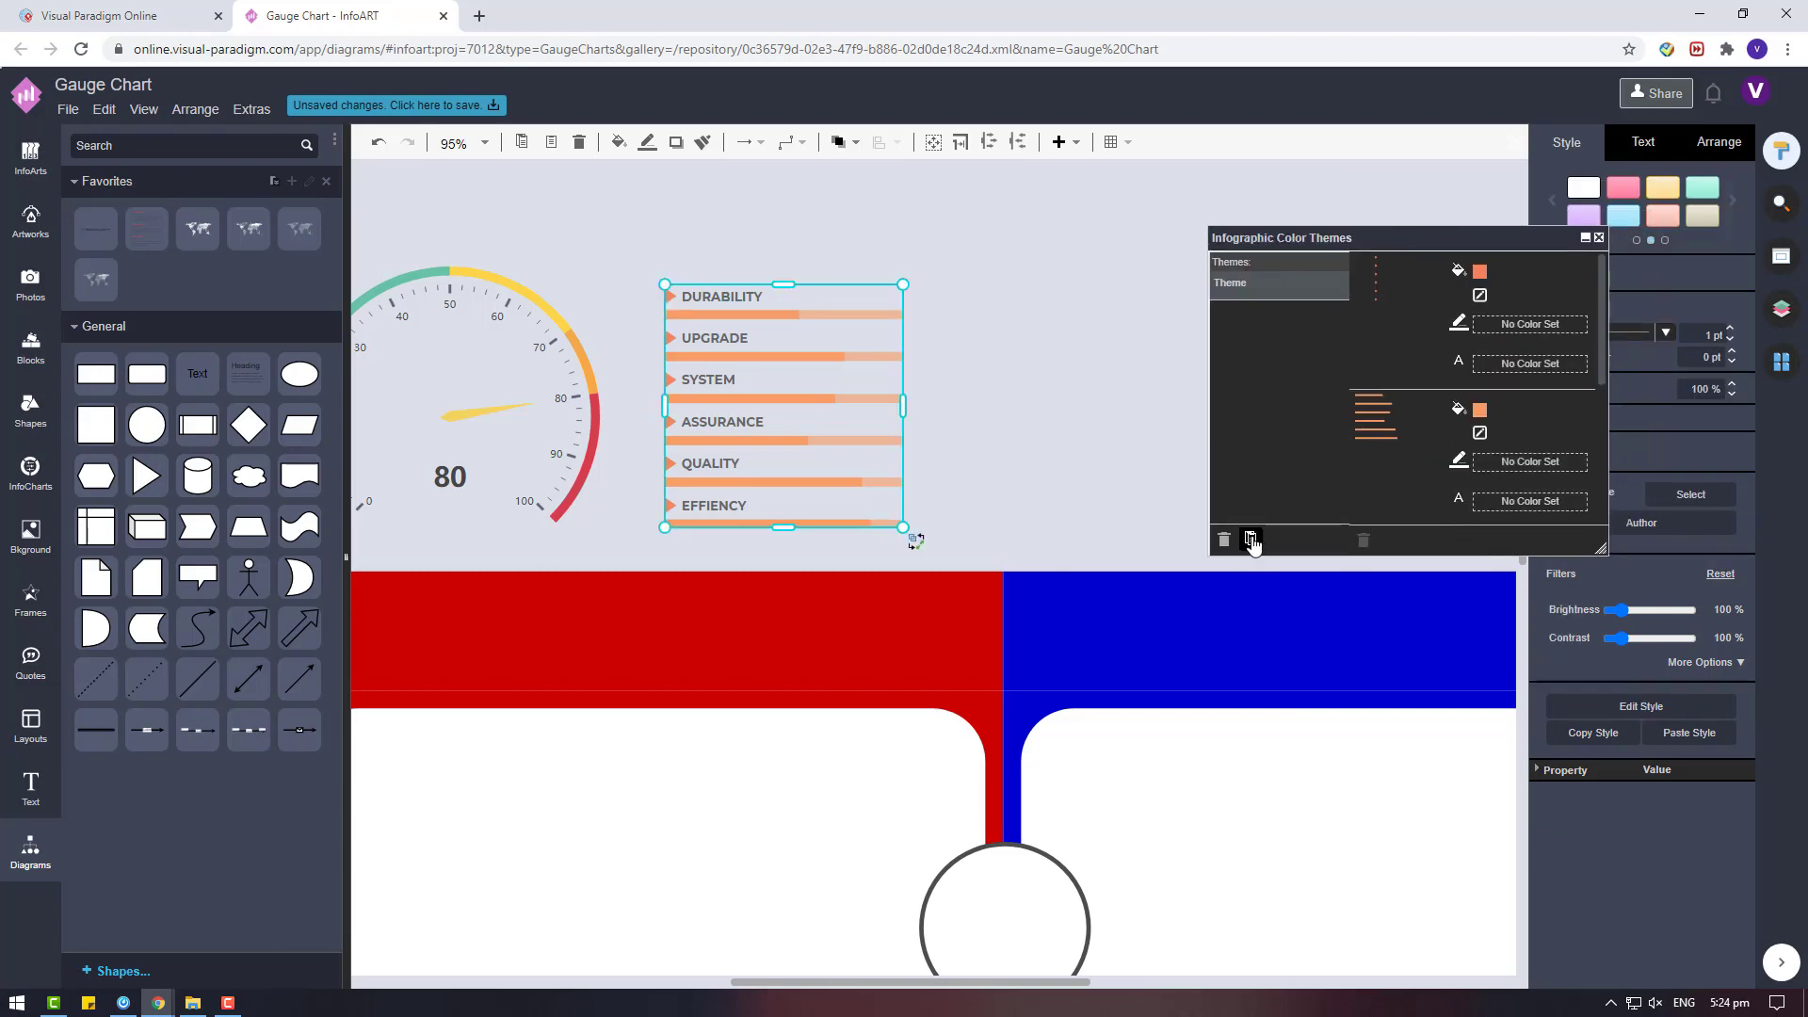
{"action": "left_click", "coordinate": [1250, 539]}
In the duplicated theme, set the arrow markers' fill to red and copy that colour set onto the progress bars.
{"action": "left_click", "coordinate": [1479, 272]}
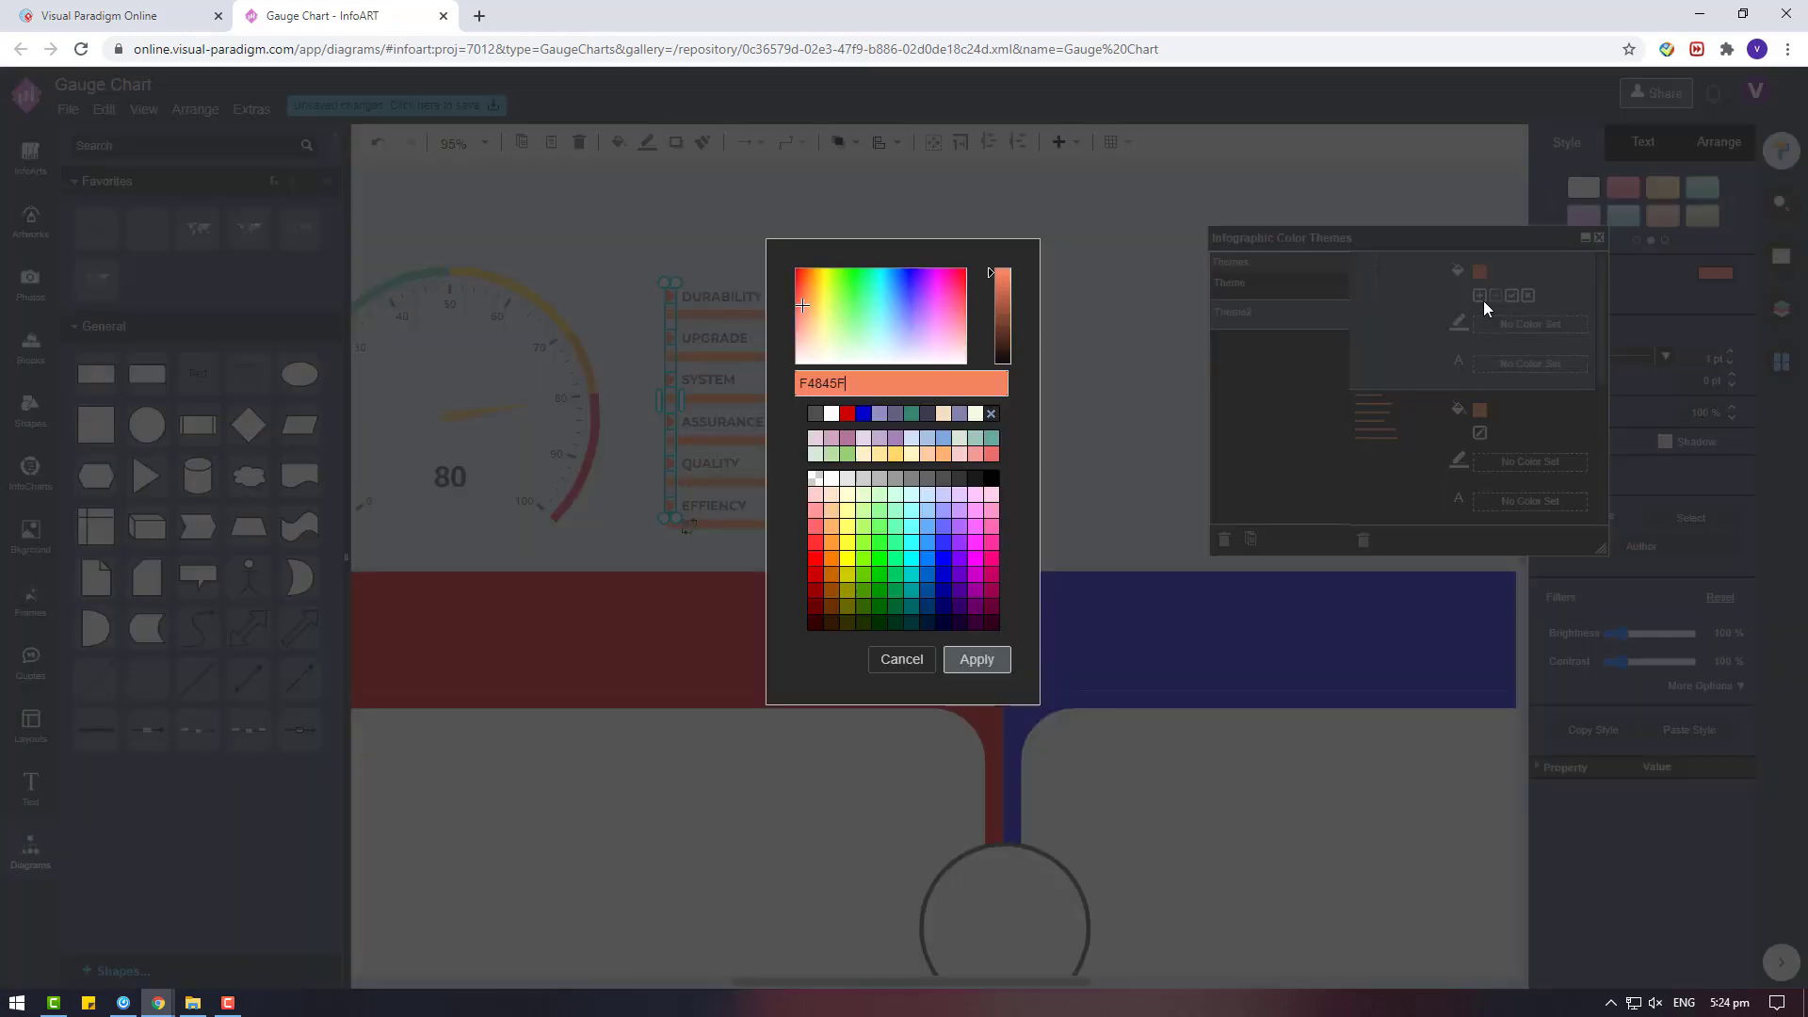
{"action": "left_click", "coordinate": [846, 413]}
{"action": "left_click", "coordinate": [976, 659]}
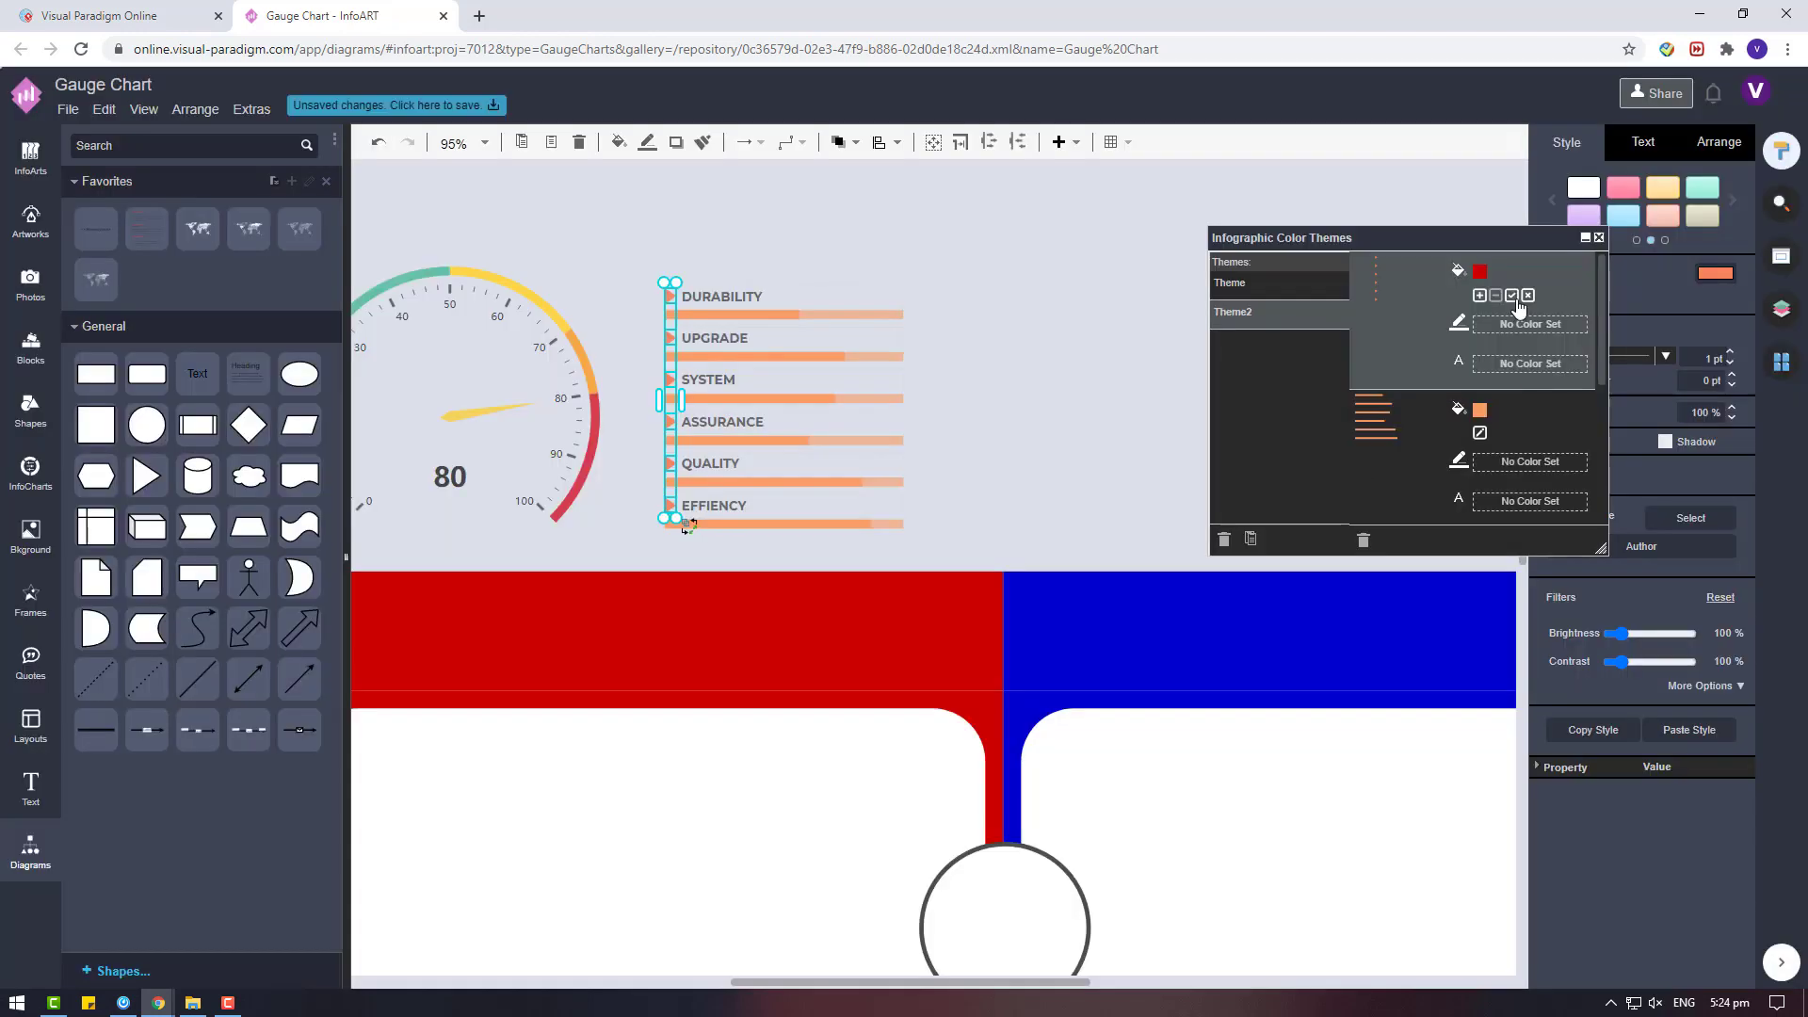
{"action": "right_click", "coordinate": [1459, 424]}
{"action": "scroll", "coordinate": [1460, 424], "scroll_direction": "down", "scroll_amount": 2}
{"action": "right_click", "coordinate": [1459, 271]}
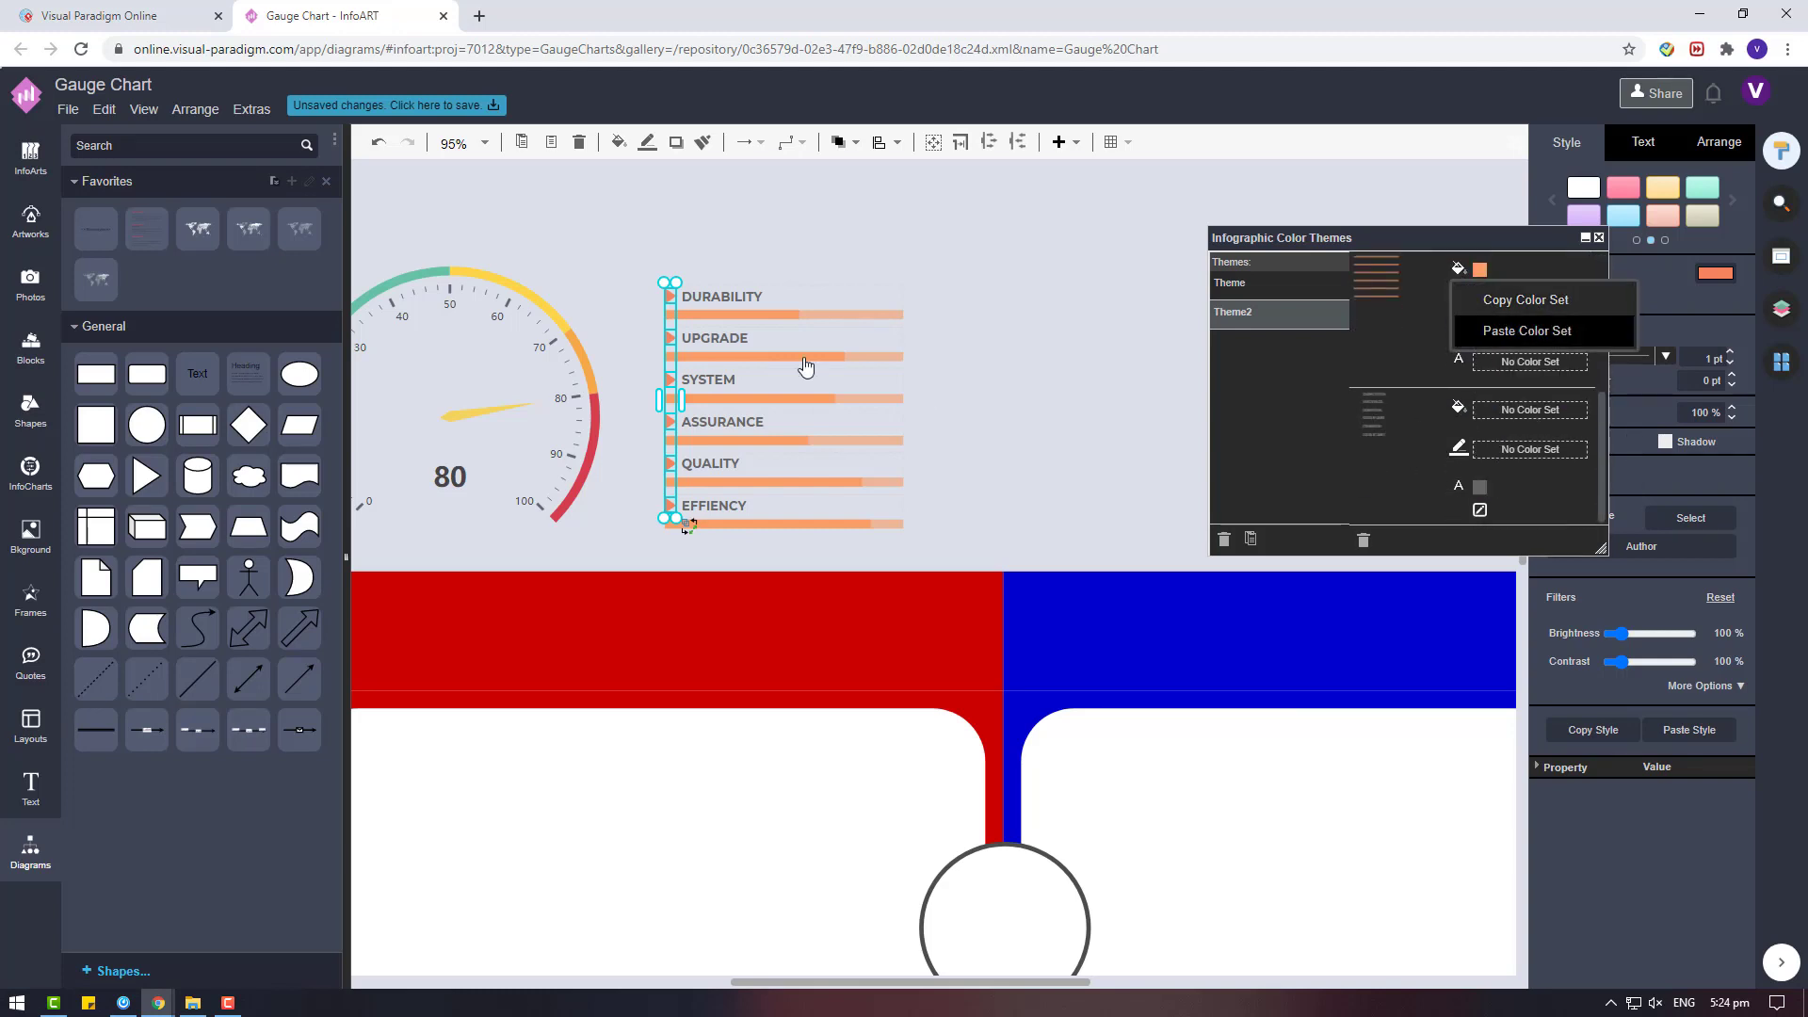
Paste the red colour set onto the theme's label text and apply Theme2 to the progress-bar list.
{"action": "left_click", "coordinate": [850, 268]}
{"action": "left_click", "coordinate": [936, 371]}
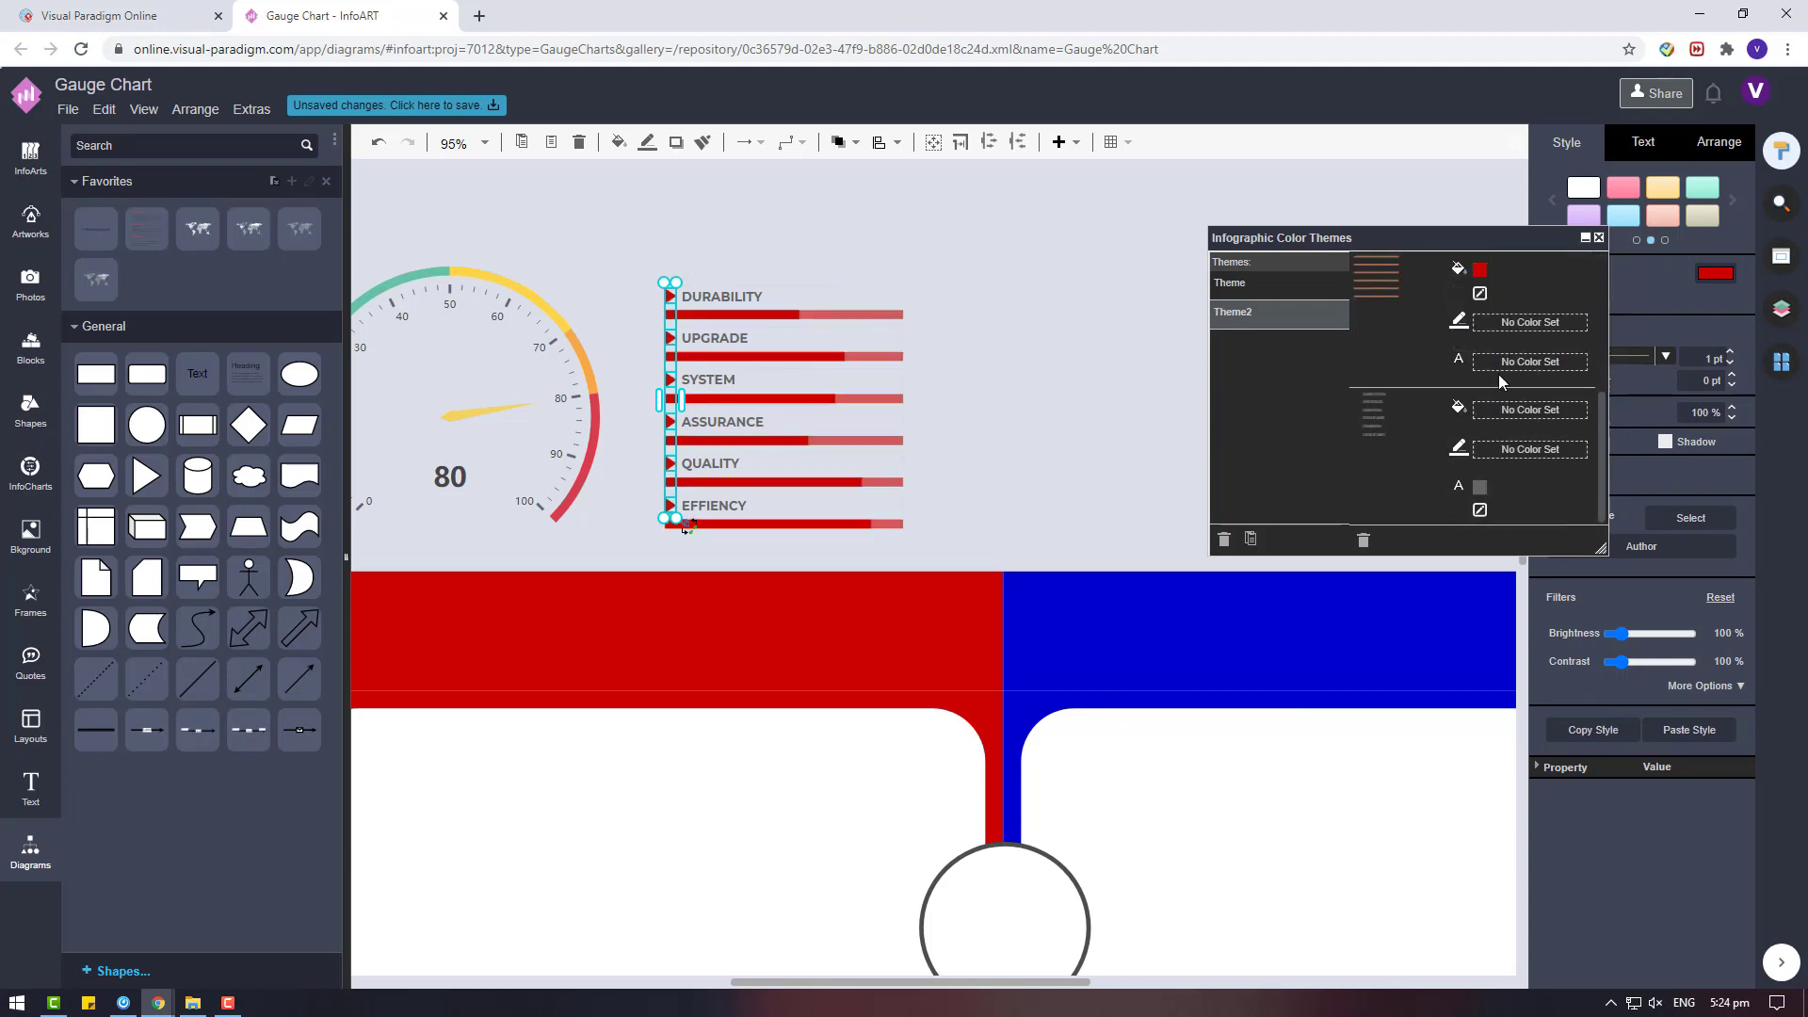
{"action": "right_click", "coordinate": [1450, 494]}
{"action": "left_click", "coordinate": [1490, 550]}
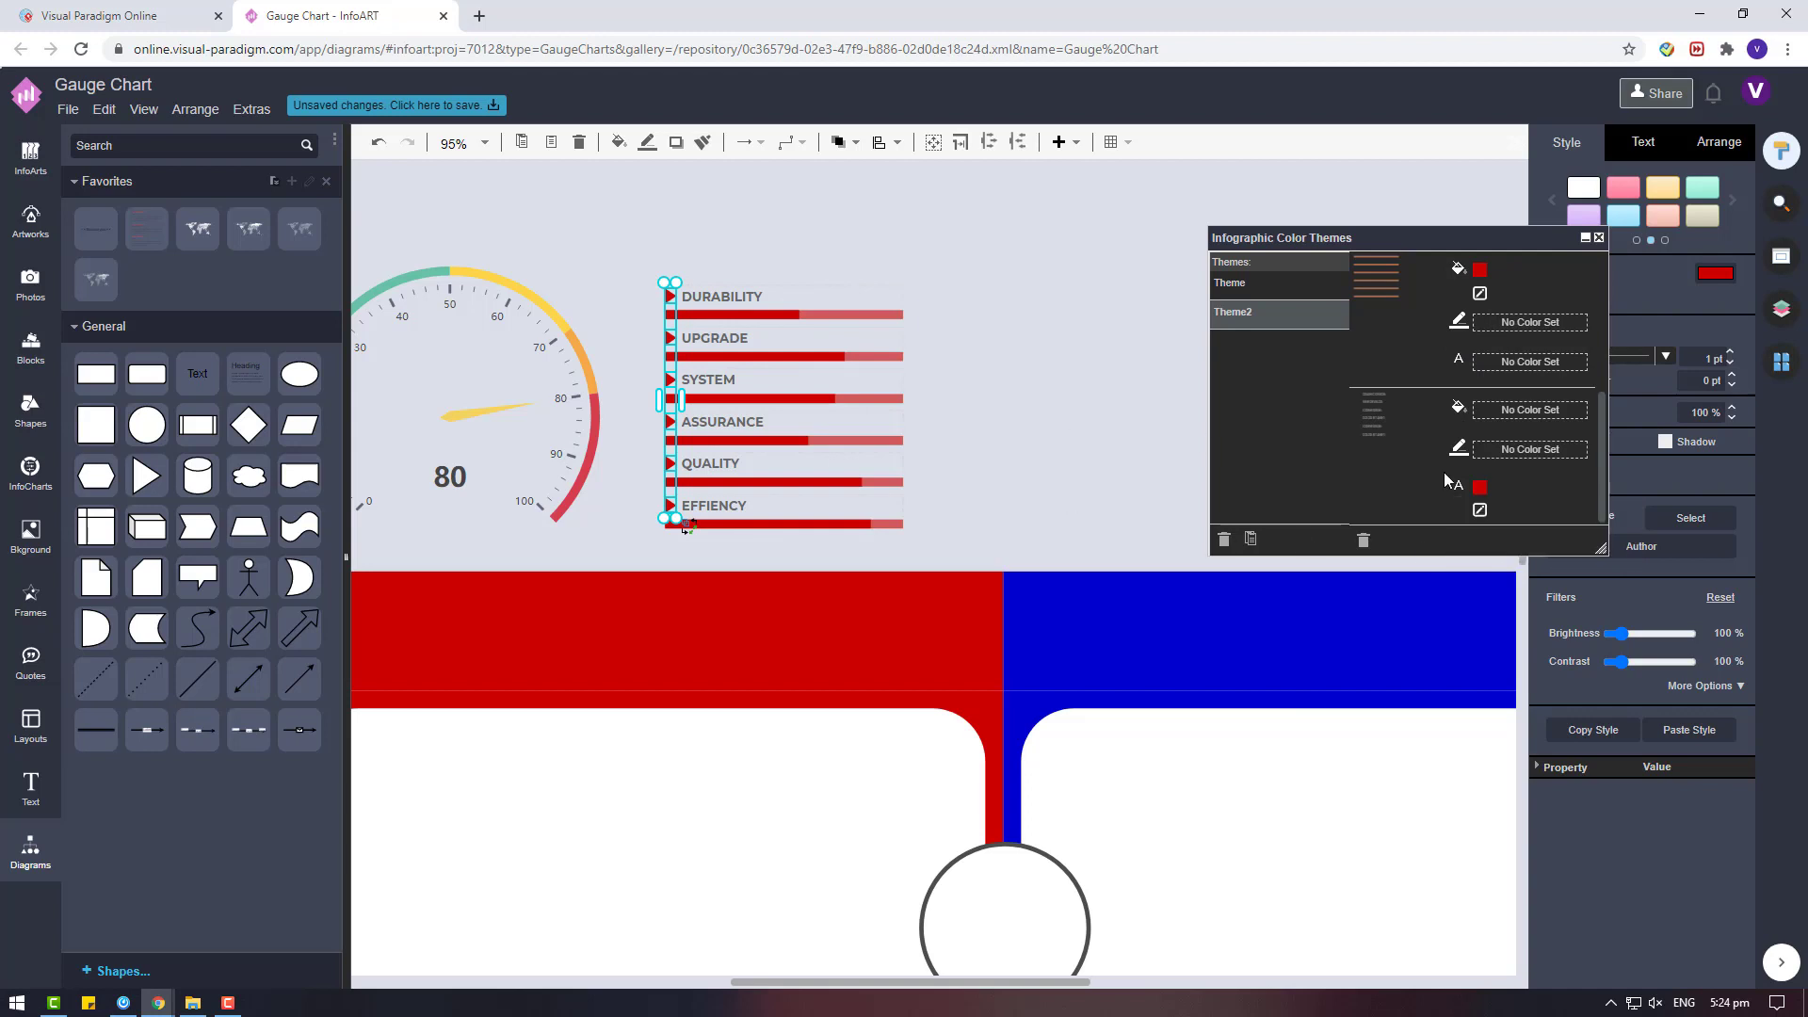
{"action": "left_click", "coordinate": [1357, 473]}
{"action": "left_click", "coordinate": [849, 268]}
{"action": "left_click", "coordinate": [848, 268]}
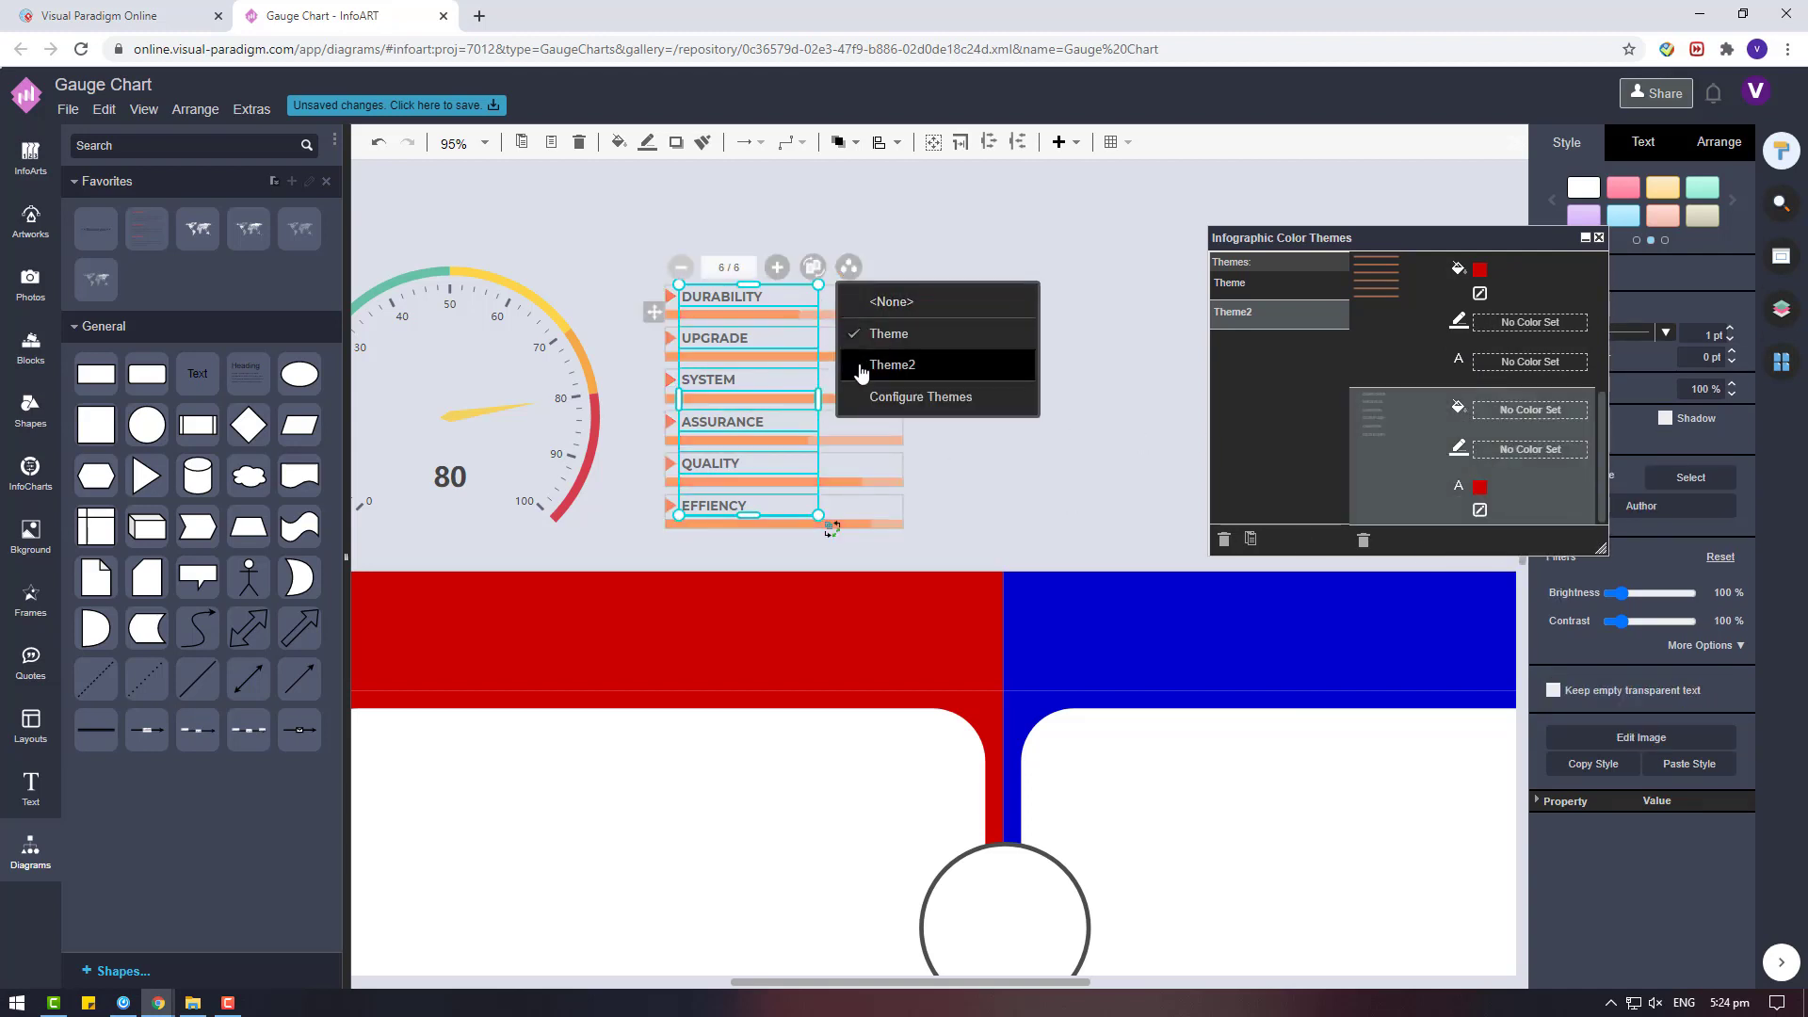
{"action": "left_click", "coordinate": [955, 369]}
{"action": "left_click", "coordinate": [1049, 379]}
{"action": "left_click_drag", "start_coordinate": [1003, 983], "coordinate": [935, 983]}
{"action": "left_click", "coordinate": [782, 453]}
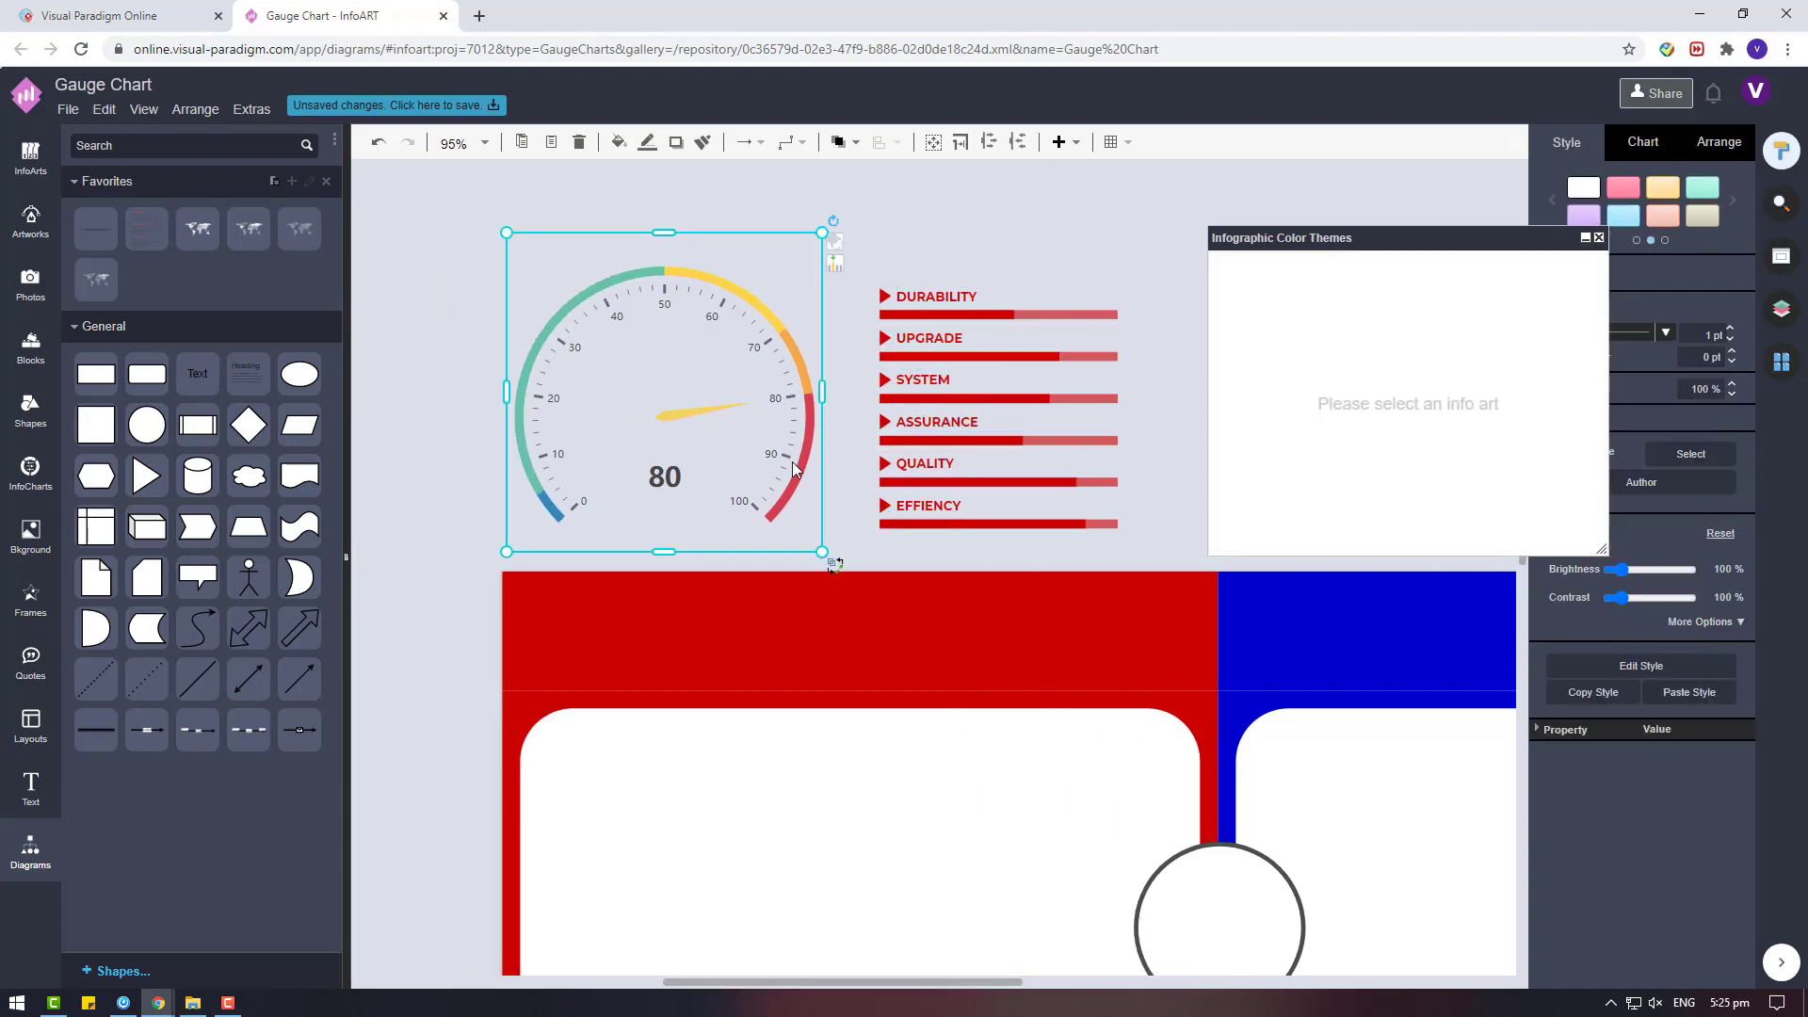
{"action": "left_click", "coordinate": [1643, 142]}
{"action": "left_click", "coordinate": [1729, 413]}
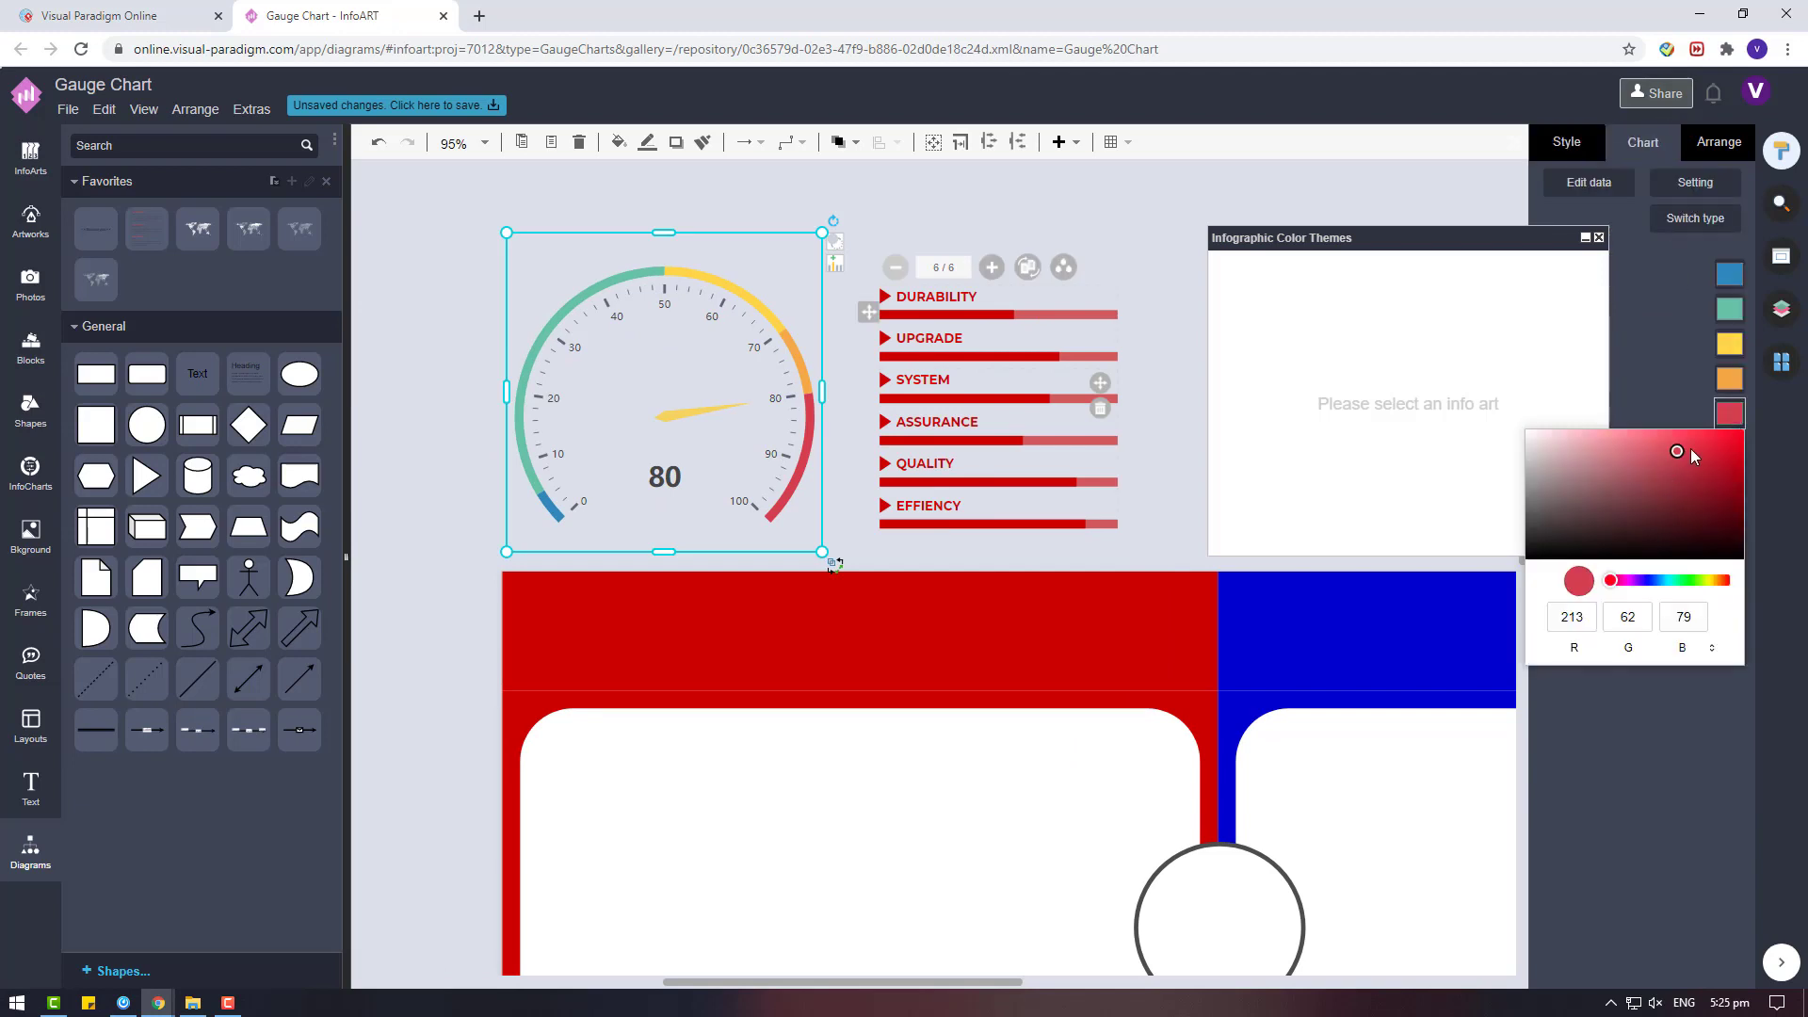
Minimise the colour themes window and move the gauge and red progress-bar list into the white area of the red card.
{"action": "left_click", "coordinate": [1585, 237]}
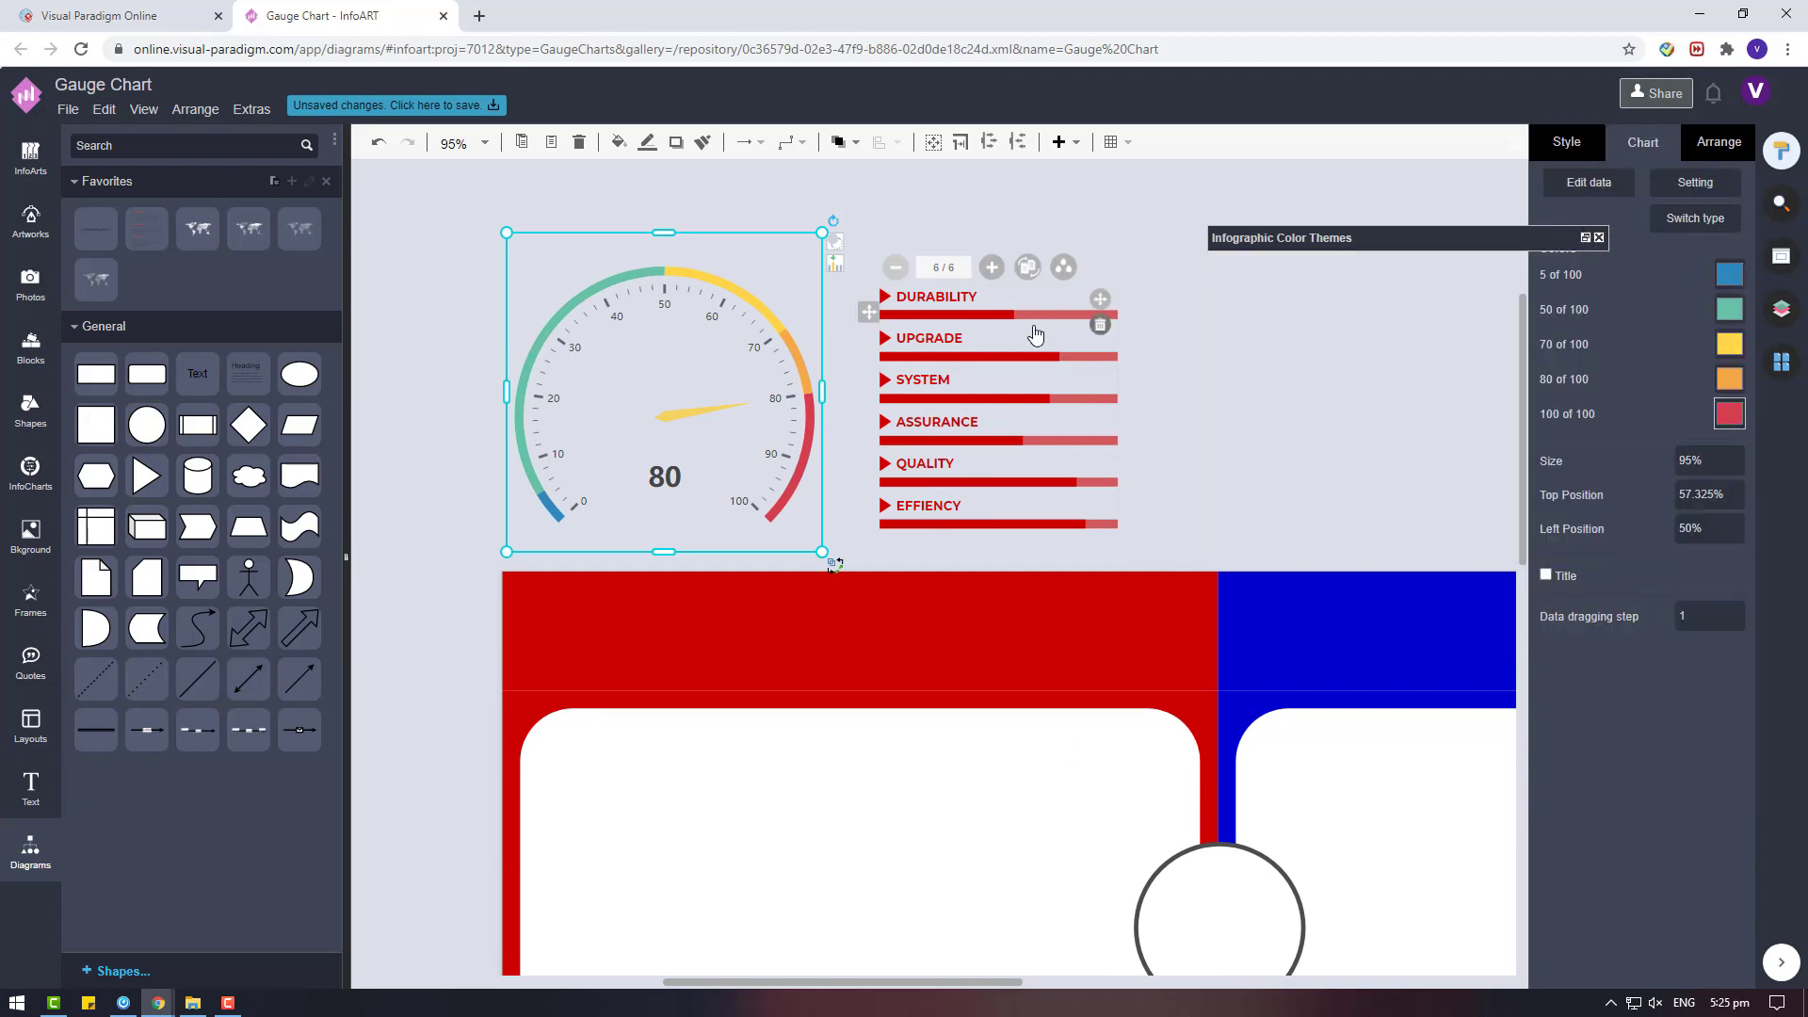
{"action": "scroll", "coordinate": [938, 363], "scroll_direction": "down", "scroll_amount": 2}
{"action": "left_click", "coordinate": [932, 361]}
{"action": "left_click", "coordinate": [839, 365], "text": "shift"}
{"action": "left_click_drag", "start_coordinate": [840, 365], "coordinate": [854, 670]}
{"action": "left_click", "coordinate": [916, 274]}
{"action": "left_click", "coordinate": [865, 306]}
{"action": "left_click", "coordinate": [1004, 559]}
{"action": "scroll", "coordinate": [942, 584], "scroll_direction": "down", "scroll_amount": 2}
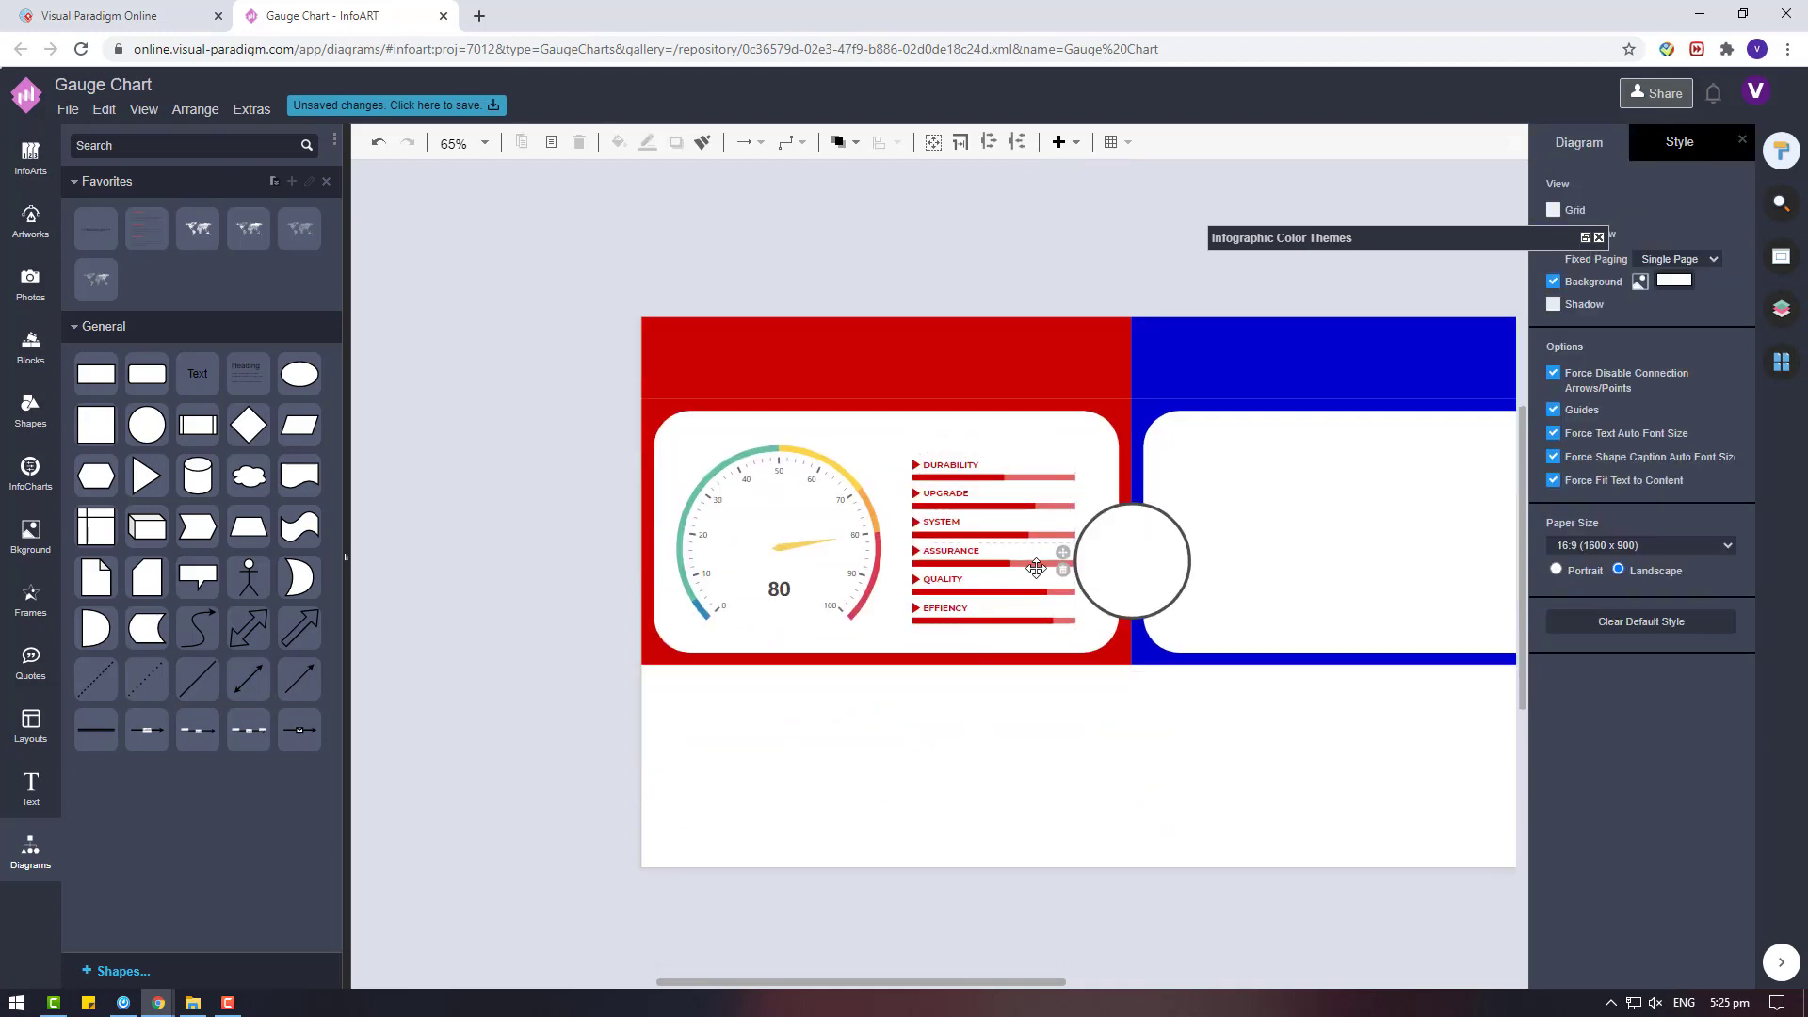
Move the gauge and red list together to the empty area above the cards and paste a duplicate pair beside them.
{"action": "left_click", "coordinate": [896, 480]}
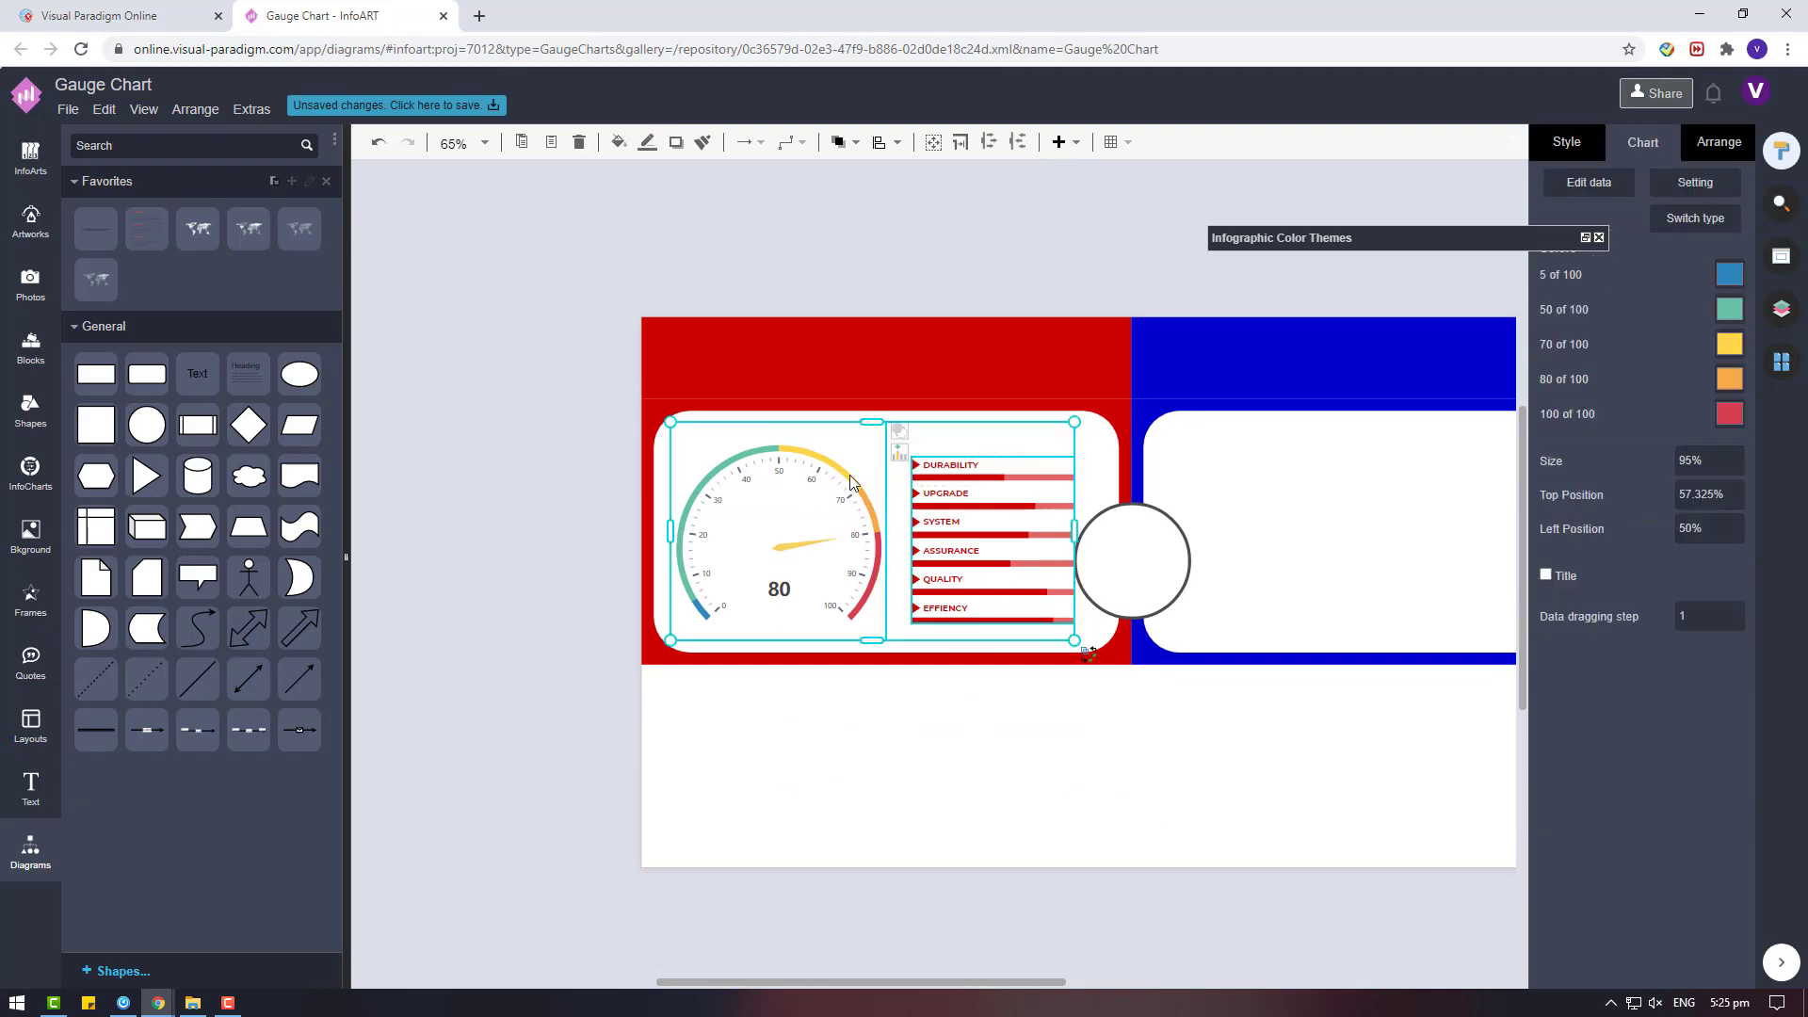
{"action": "scroll", "coordinate": [850, 479], "scroll_direction": "up", "scroll_amount": 2}
{"action": "left_click_drag", "start_coordinate": [870, 690], "coordinate": [631, 283]}
{"action": "scroll", "coordinate": [951, 457], "scroll_direction": "up", "scroll_amount": 2}
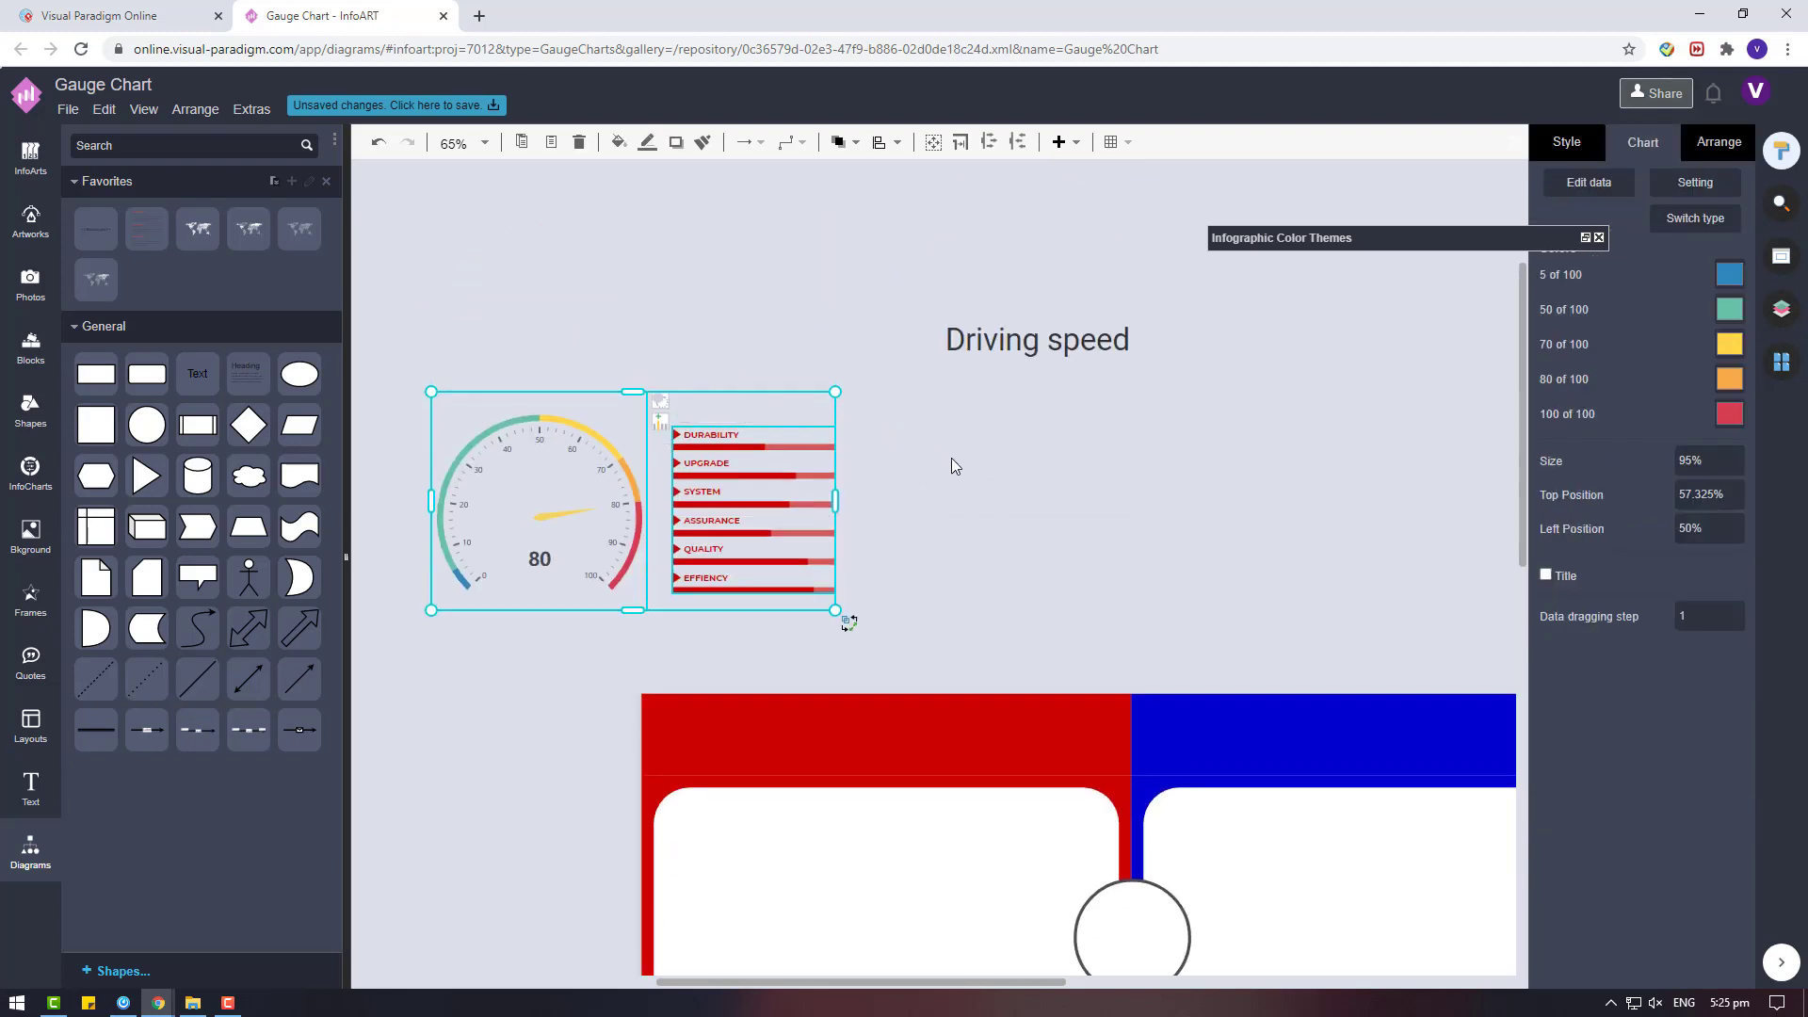
{"action": "key", "text": "ctrl+v"}
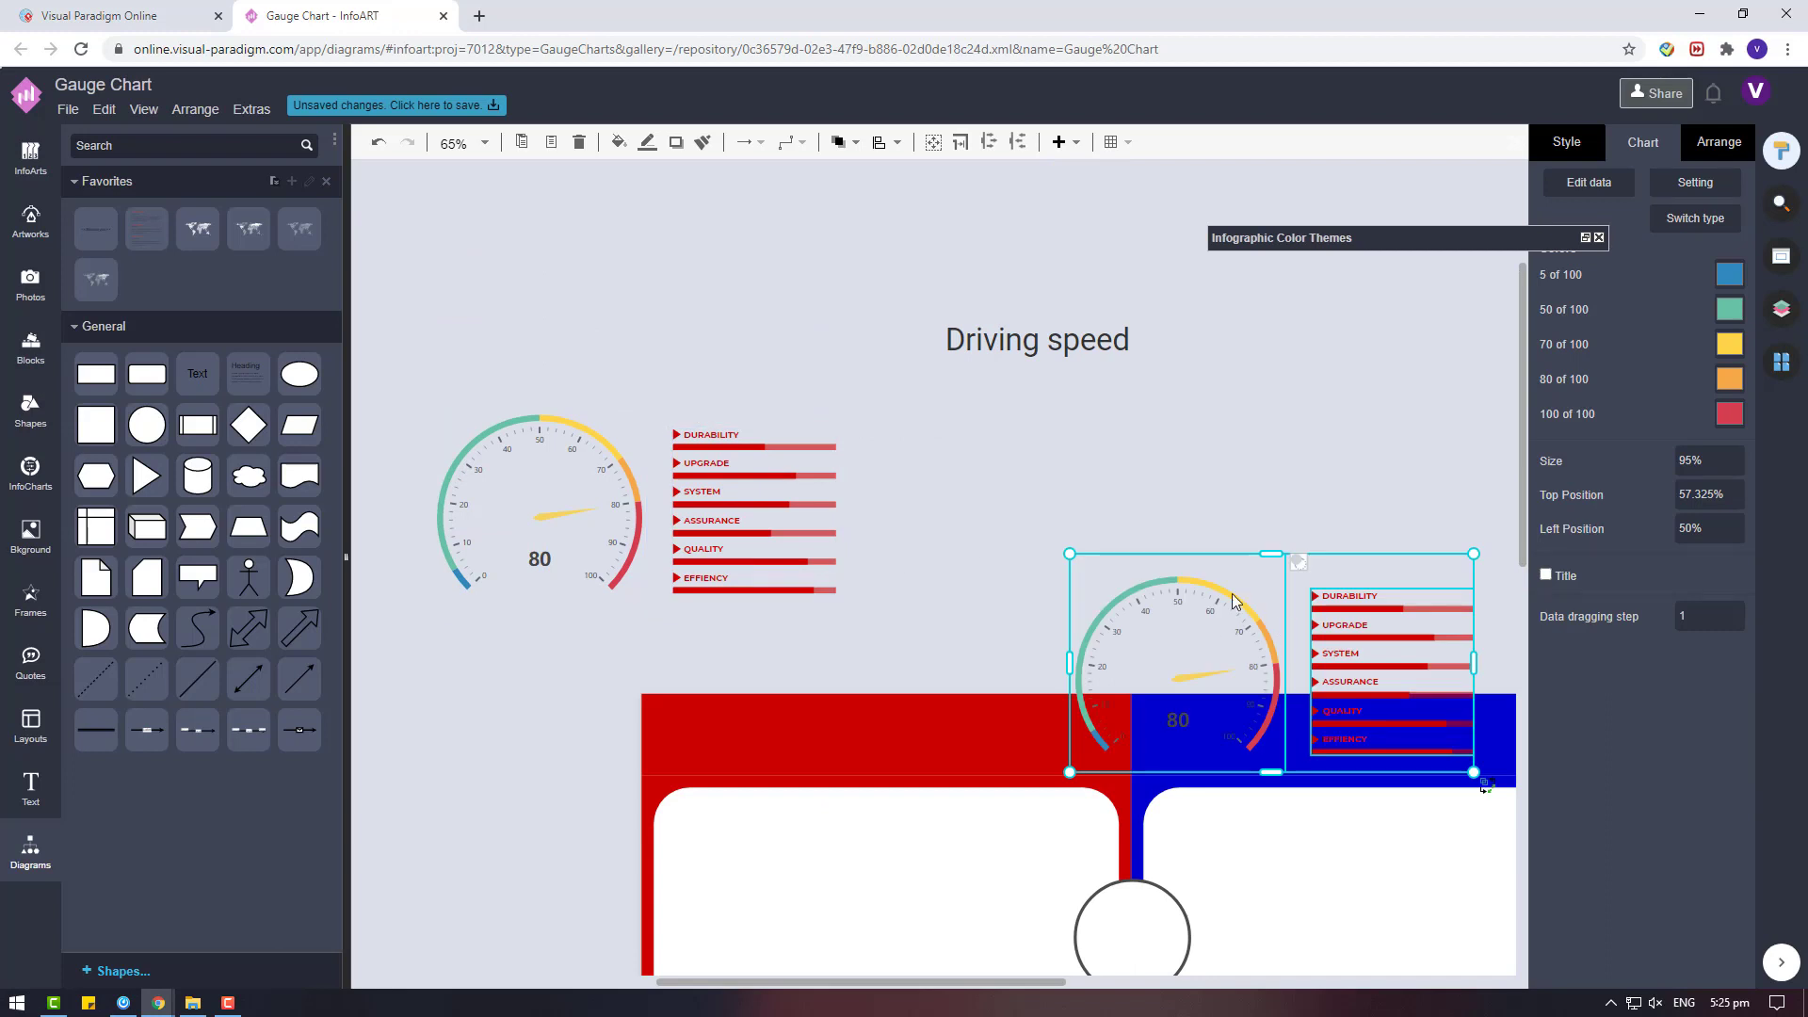
{"action": "left_click_drag", "start_coordinate": [1231, 594], "coordinate": [953, 340]}
{"action": "left_click", "coordinate": [1236, 384]}
Restore the colour themes window for the duplicated progress-bar list and set its arrow markers' fill to blue in Theme2.
{"action": "scroll", "coordinate": [960, 940], "scroll_direction": "right", "scroll_amount": 4}
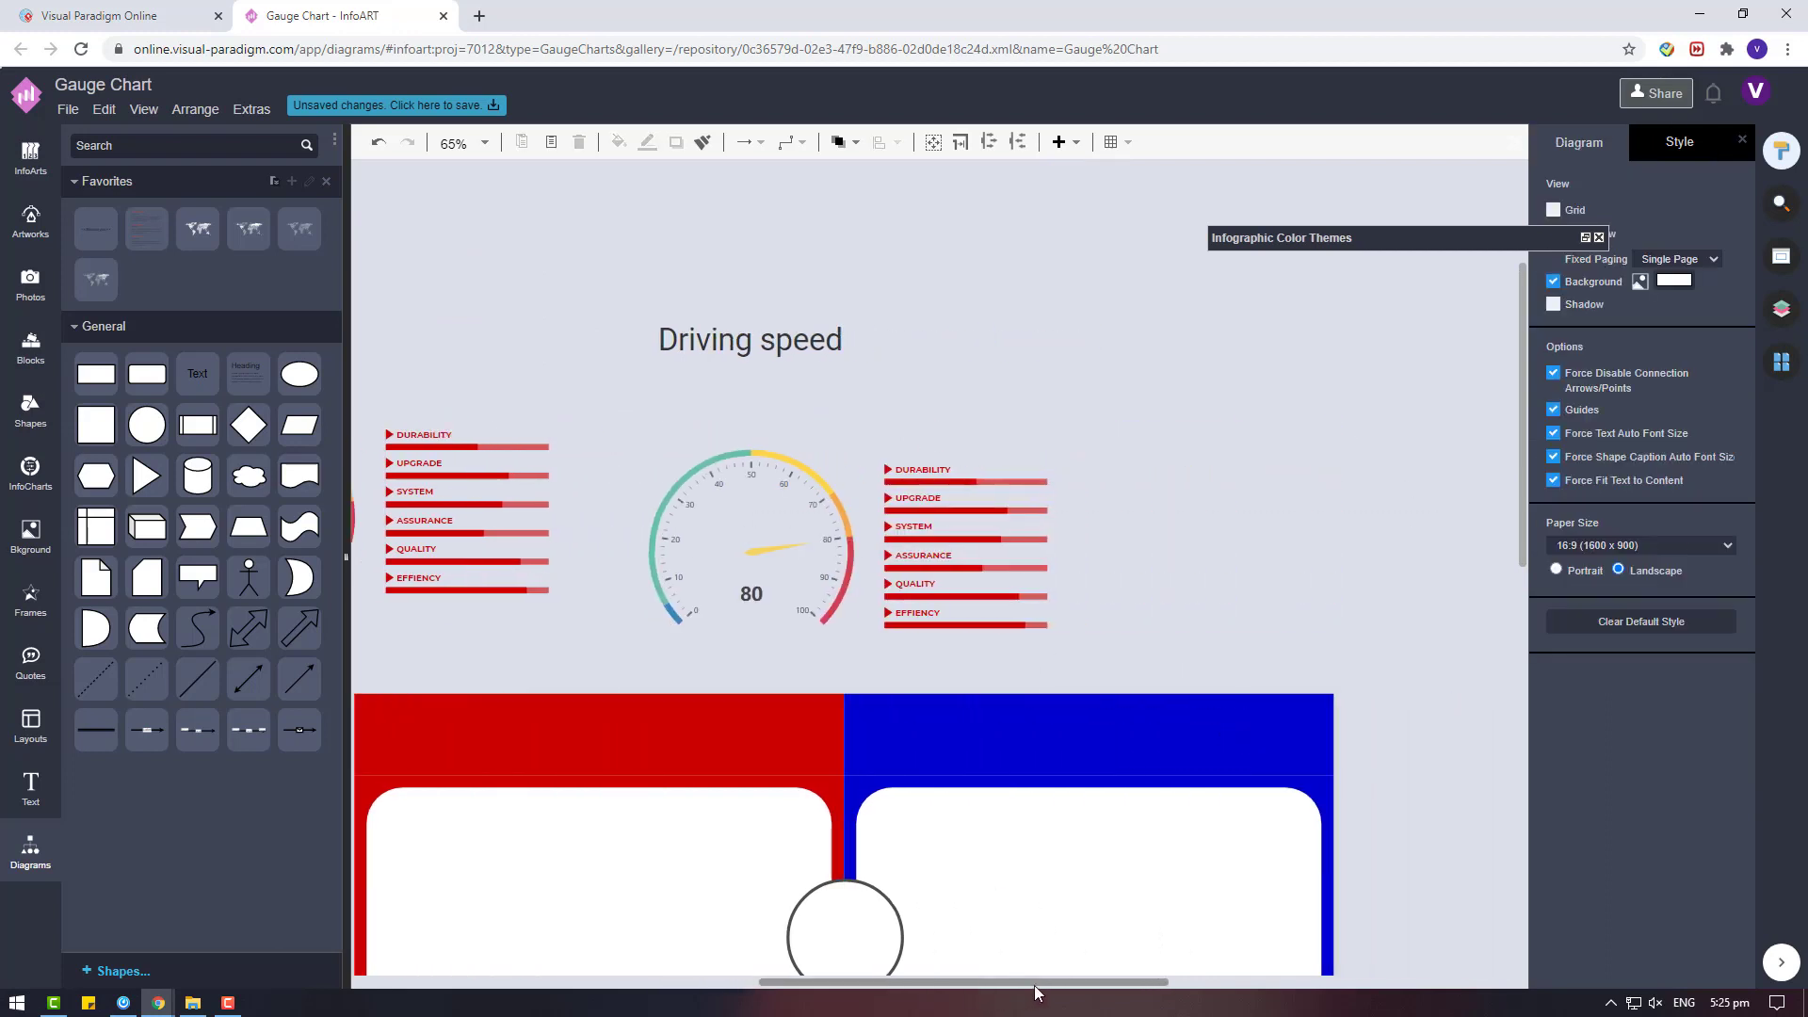
{"action": "mouse_move", "coordinate": [872, 474]}
{"action": "left_click", "coordinate": [963, 451]}
{"action": "left_click", "coordinate": [1017, 574]}
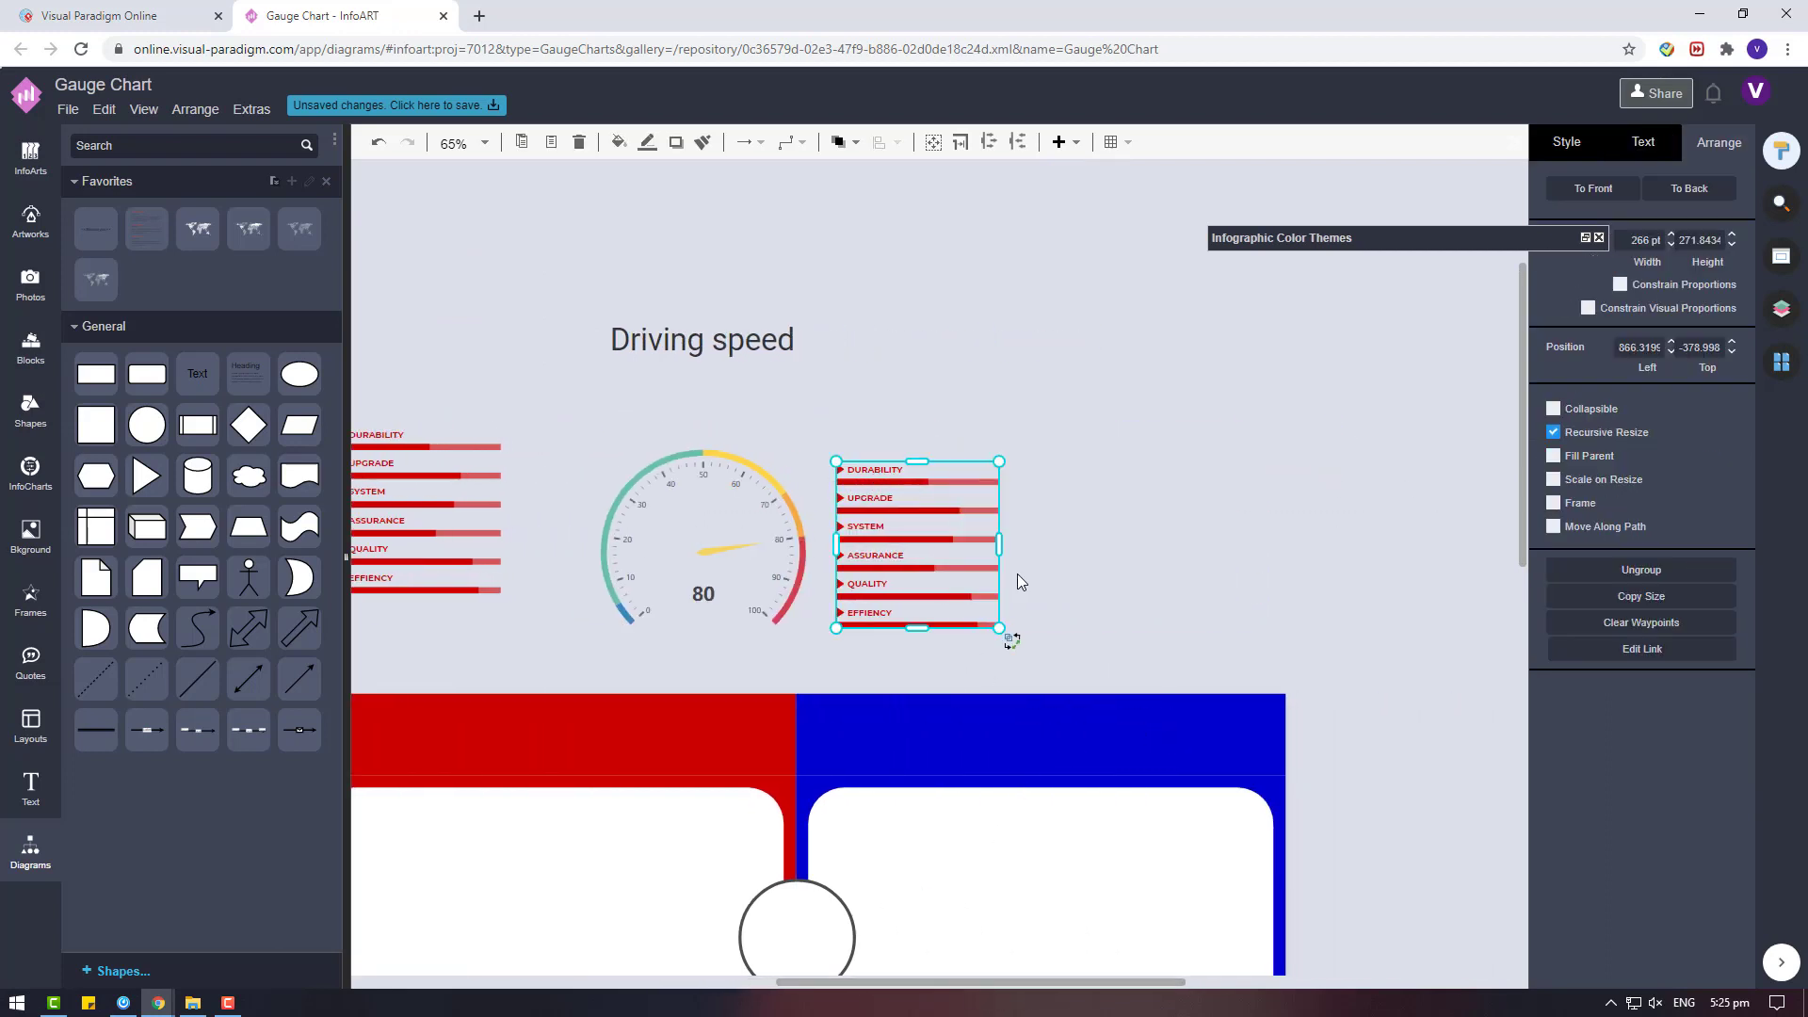
{"action": "left_click", "coordinate": [1586, 240]}
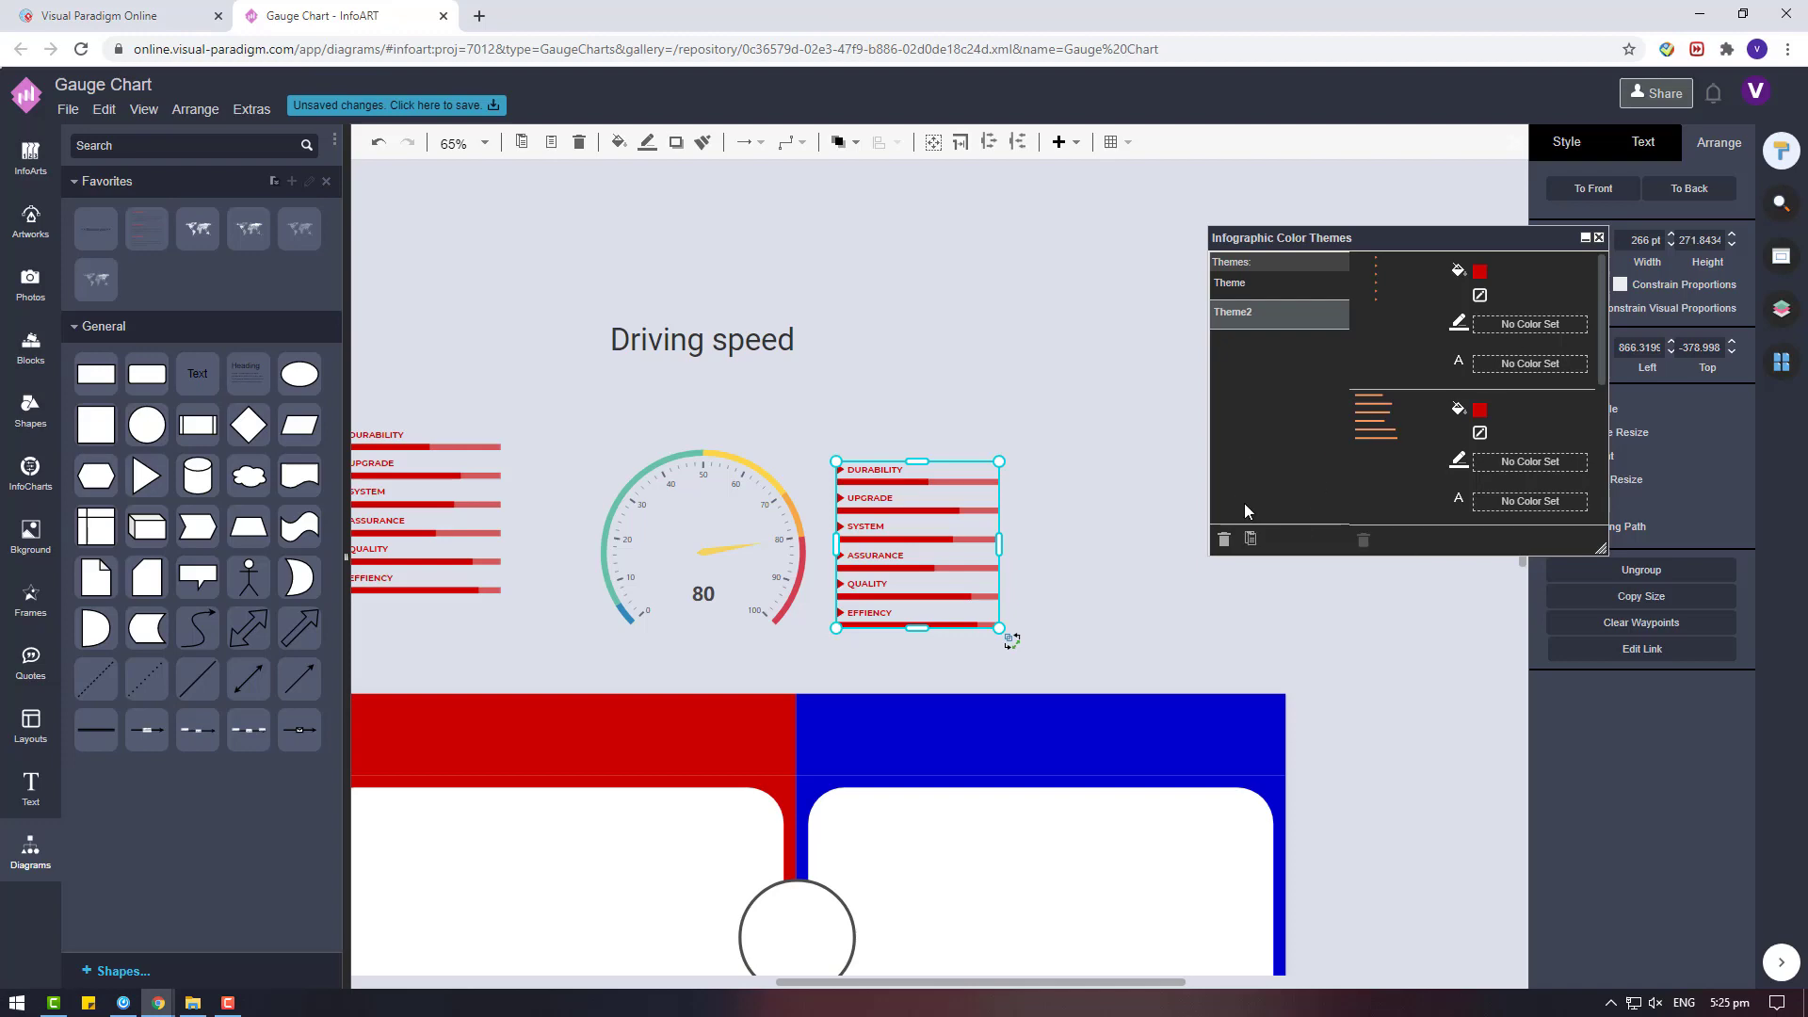
{"action": "left_click", "coordinate": [1478, 296]}
{"action": "left_click", "coordinate": [1480, 273]}
{"action": "left_click", "coordinate": [877, 414]}
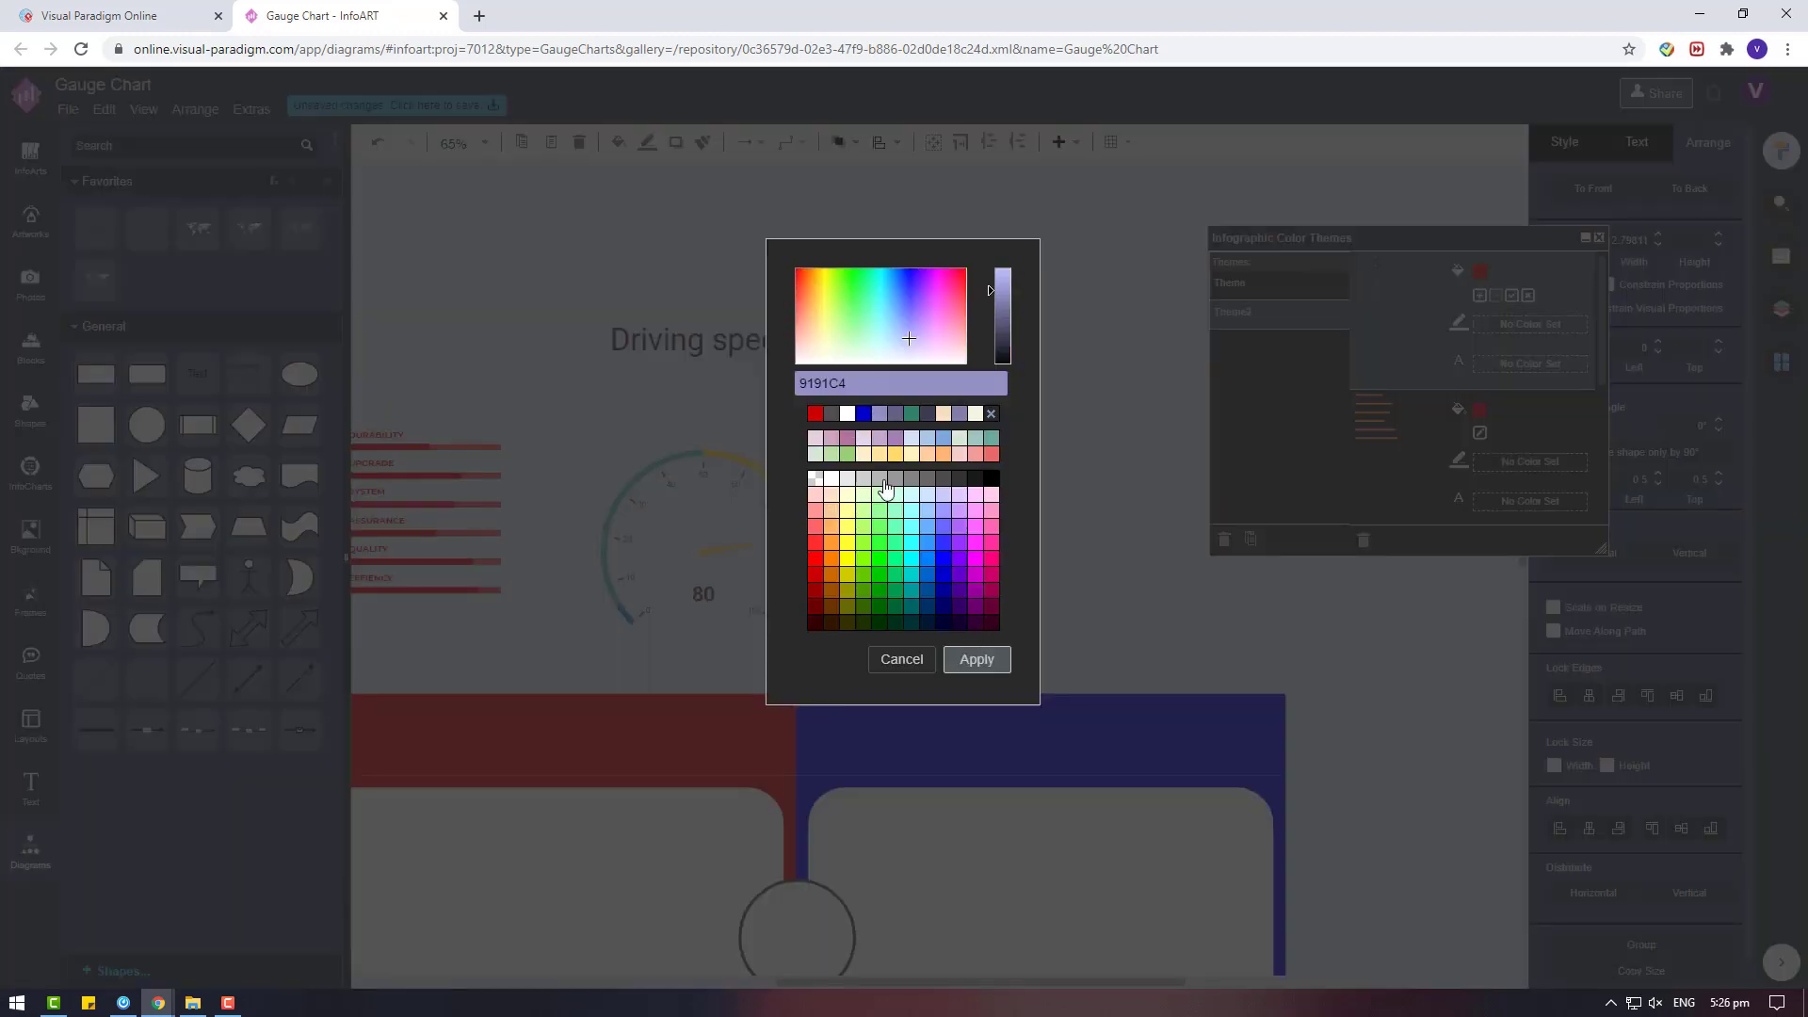
{"action": "left_click", "coordinate": [864, 413]}
{"action": "left_click", "coordinate": [977, 659]}
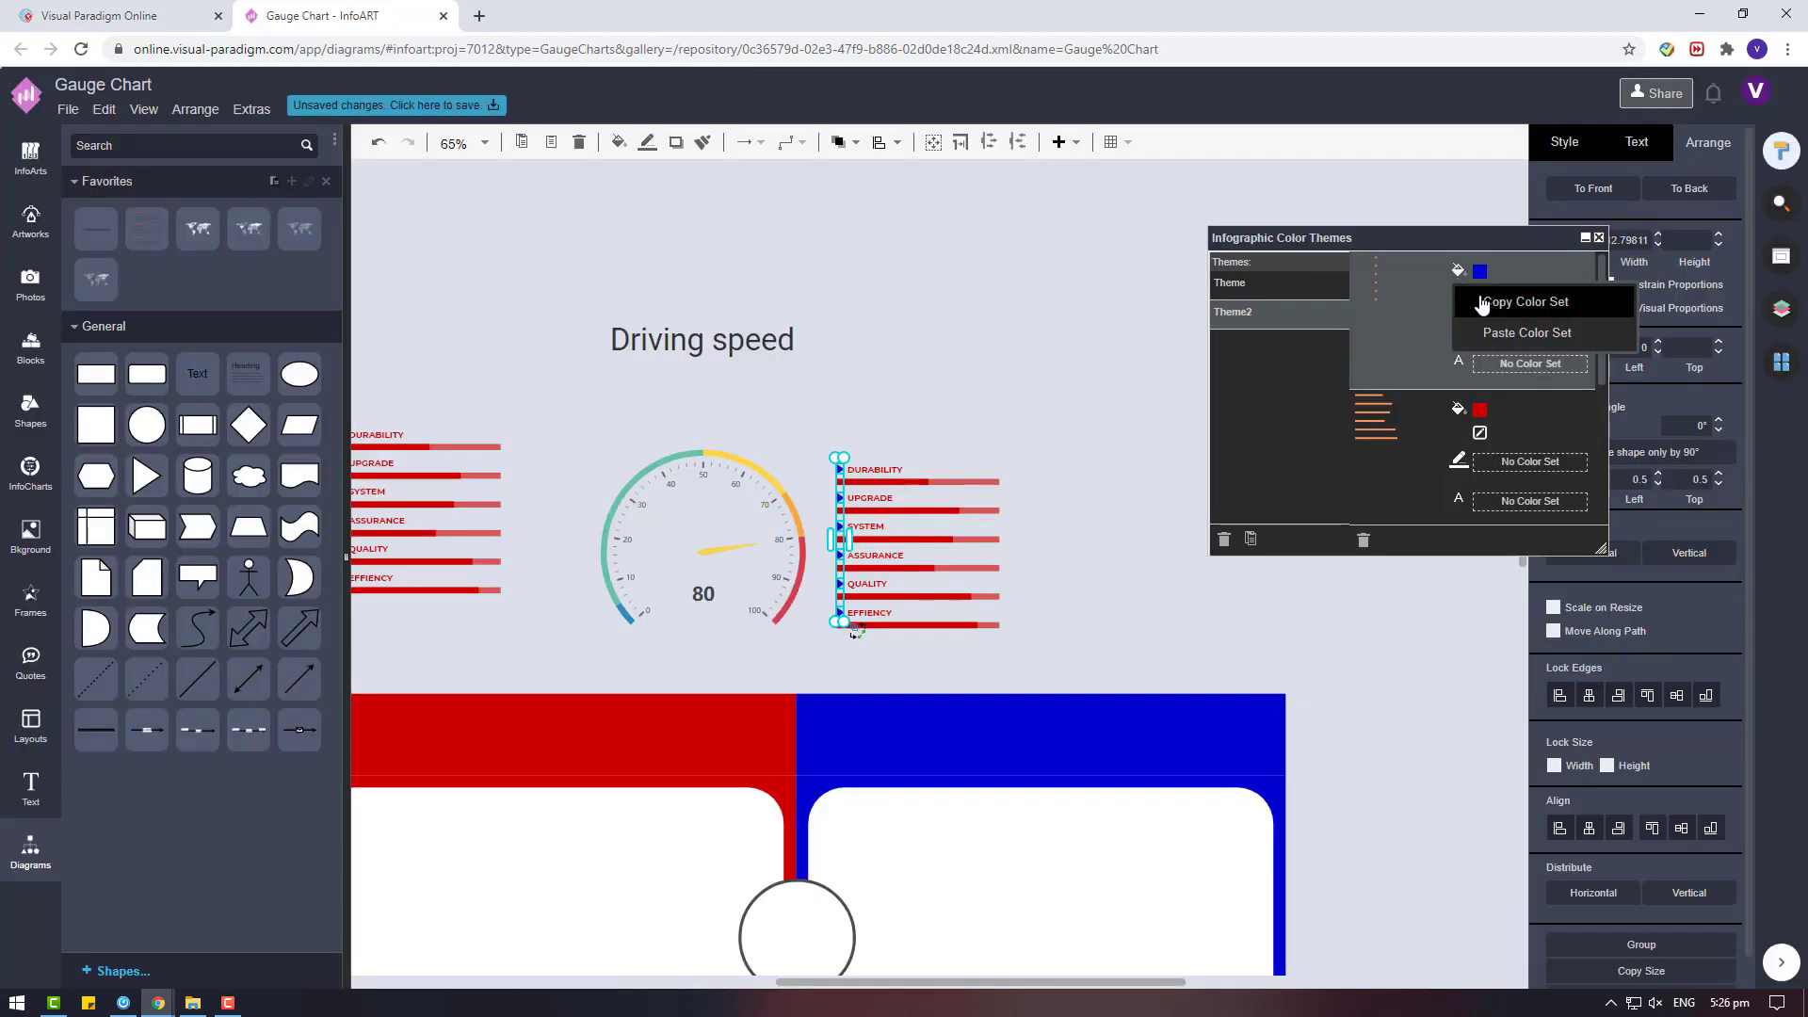
Copy the blue colour set from the arrow markers onto the progress bars and label text of Theme2.
{"action": "scroll", "coordinate": [1404, 495], "scroll_direction": "down", "scroll_amount": 1}
{"action": "left_click", "coordinate": [1457, 360]}
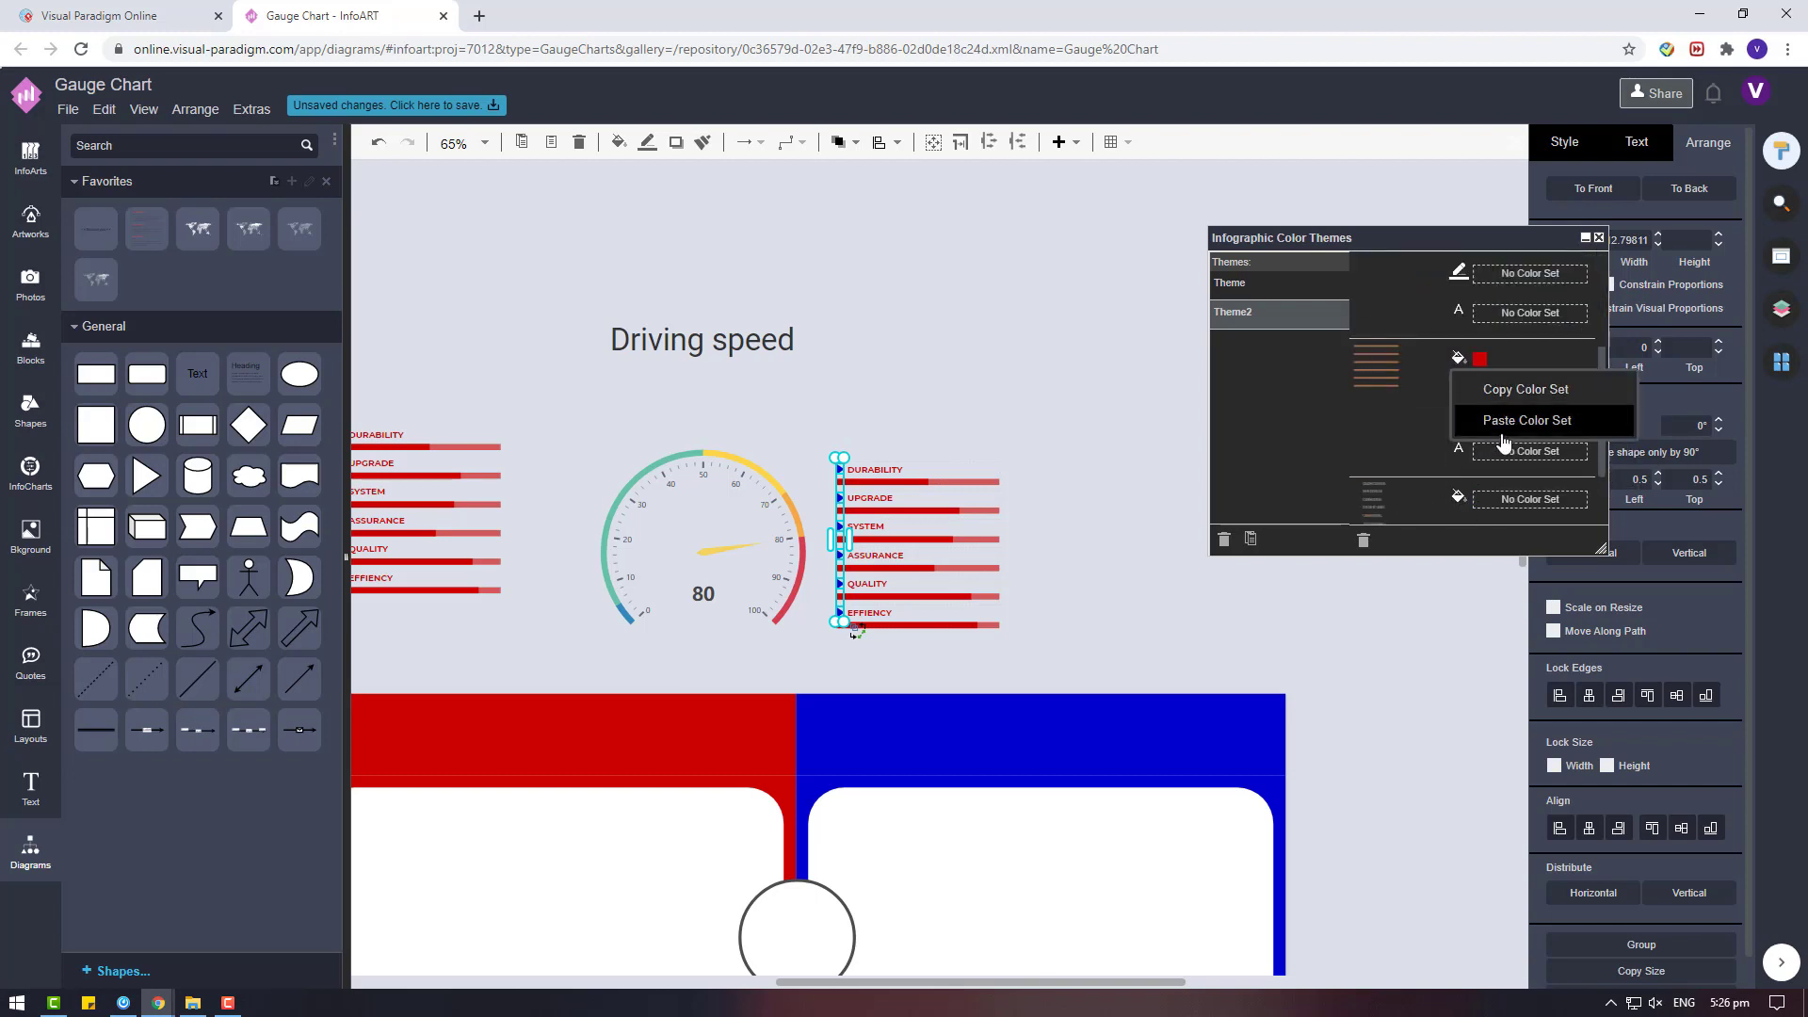
{"action": "left_click", "coordinate": [1501, 427]}
{"action": "scroll", "coordinate": [1394, 489], "scroll_direction": "down", "scroll_amount": 1}
{"action": "left_click", "coordinate": [1459, 485]}
{"action": "left_click", "coordinate": [1478, 548]}
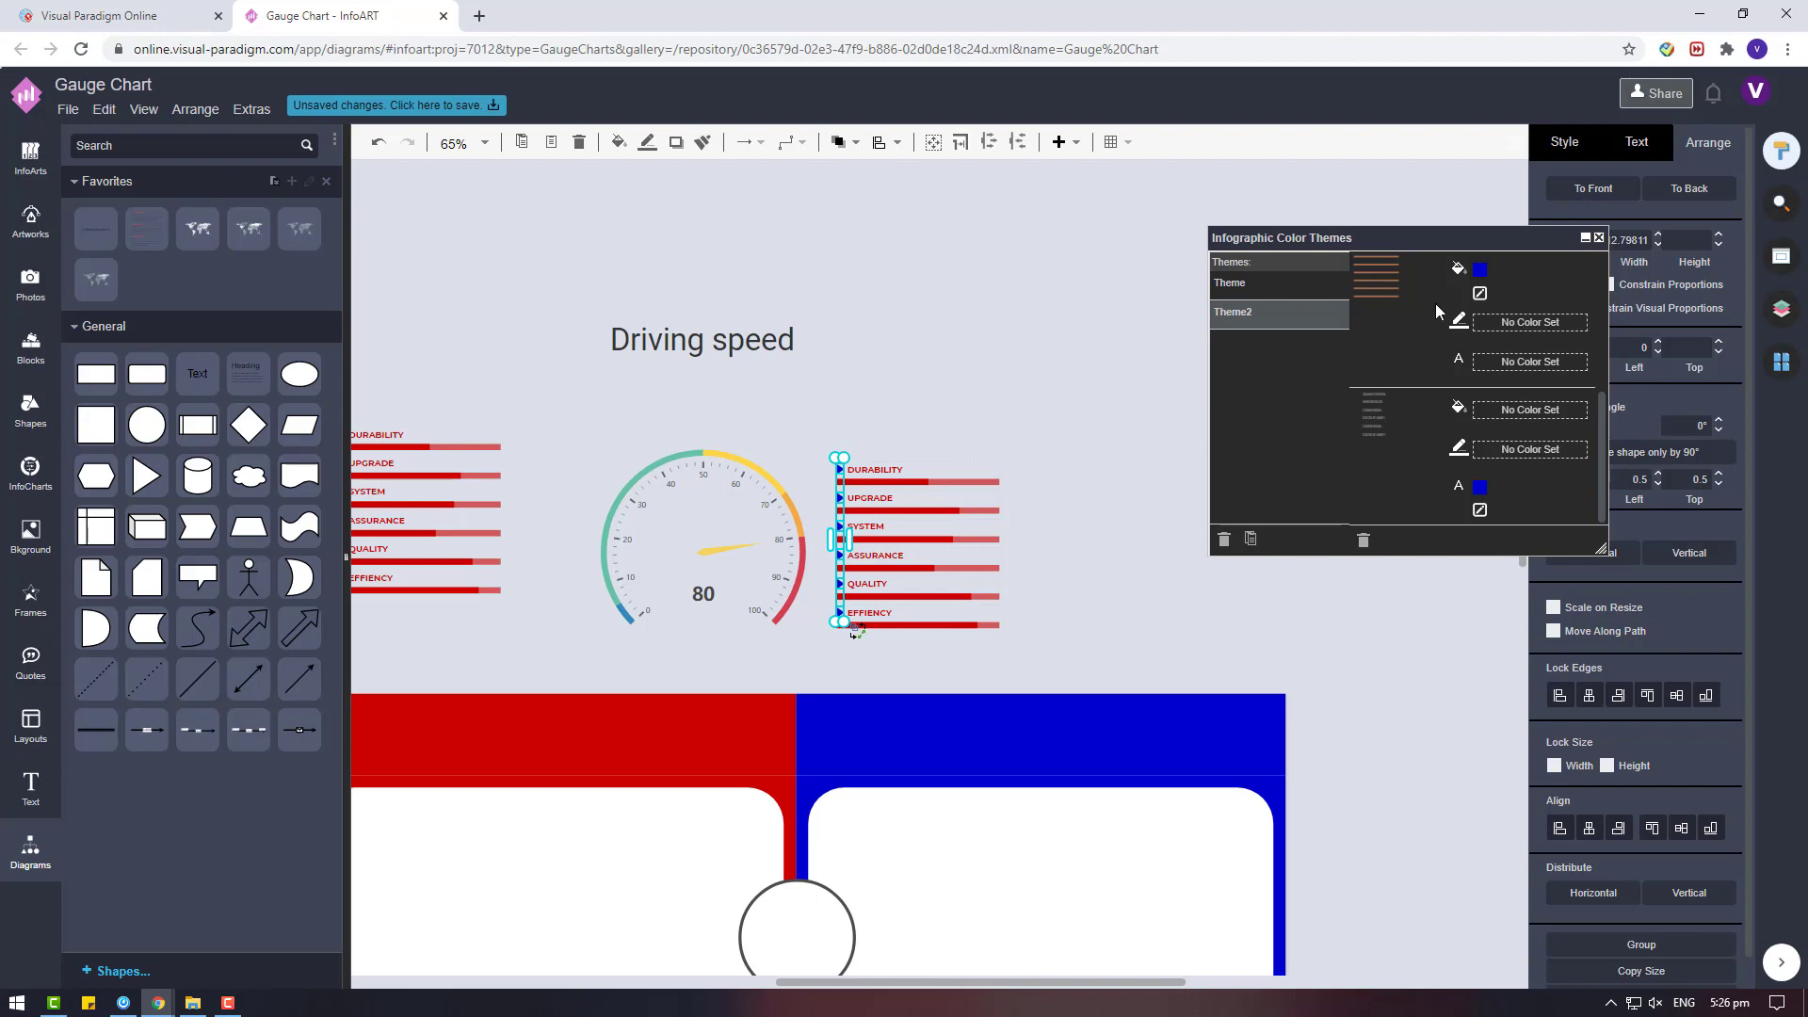
Switch the duplicated progress-bar list to Theme and back to Theme2 to refresh its colours.
{"action": "mouse_move", "coordinate": [924, 511]}
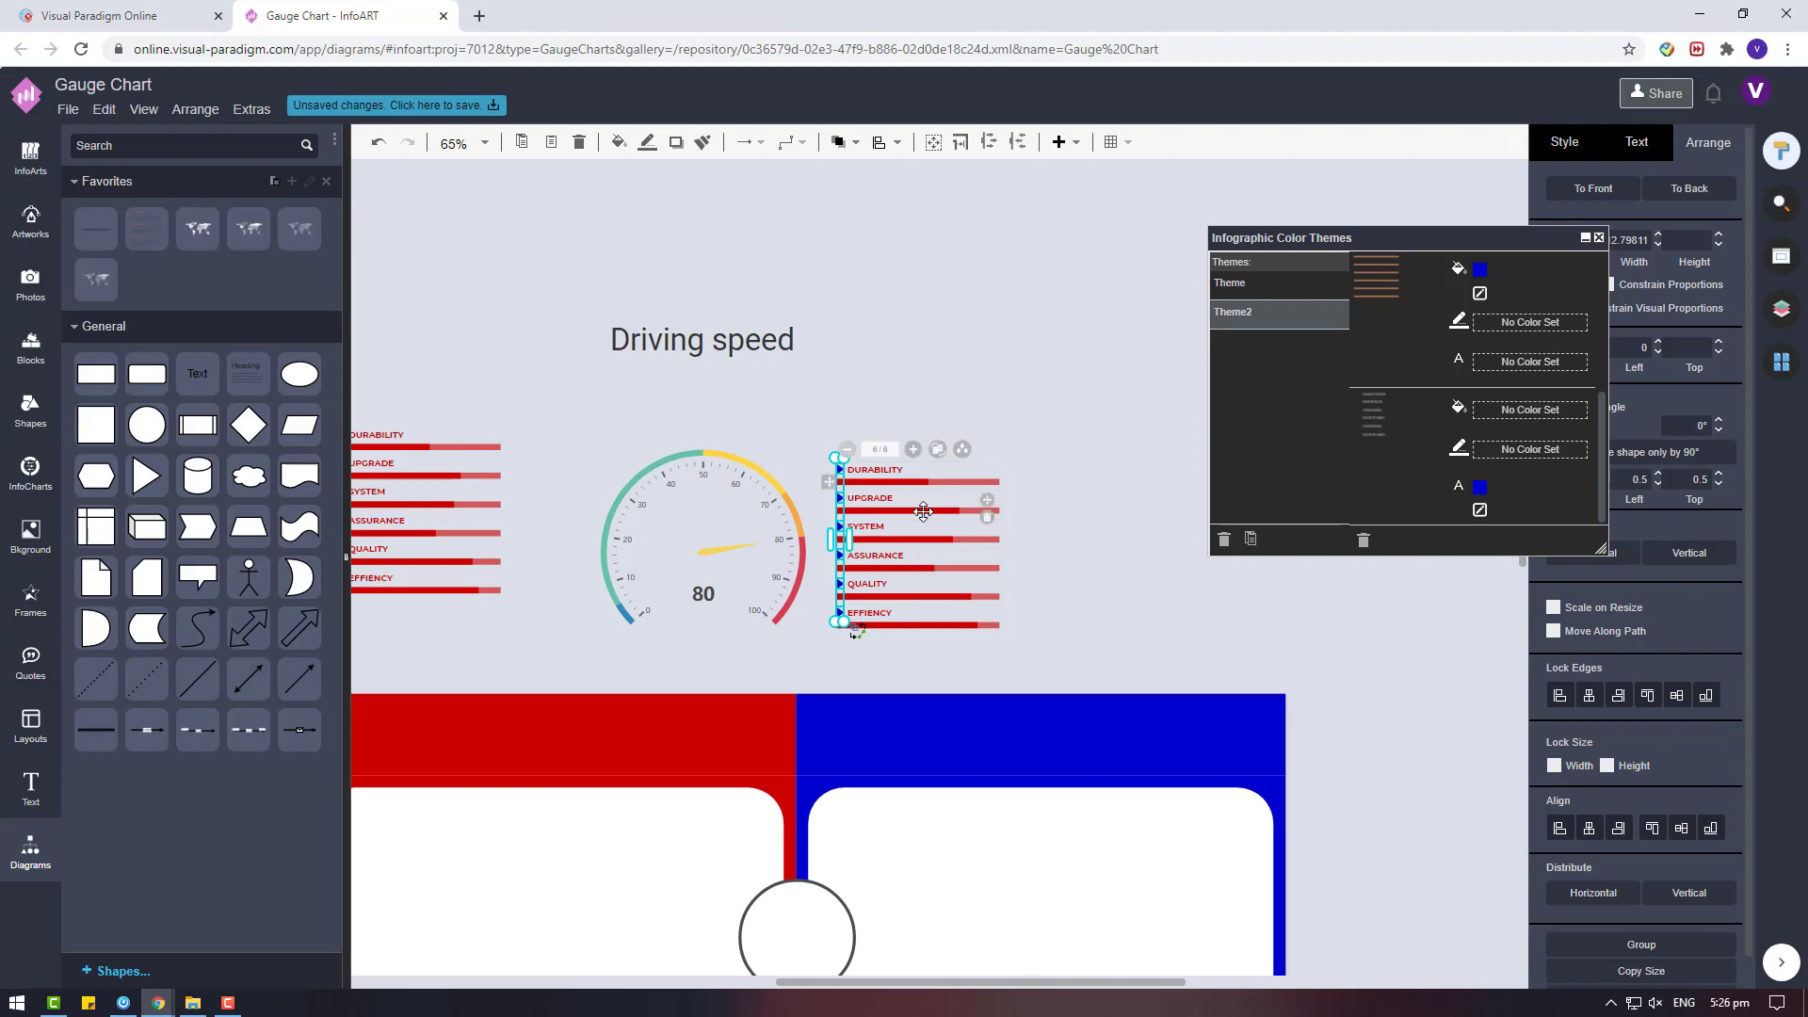
{"action": "left_click", "coordinate": [961, 450]}
{"action": "left_click", "coordinate": [973, 515]}
{"action": "left_click", "coordinate": [961, 452]}
{"action": "left_click", "coordinate": [995, 549]}
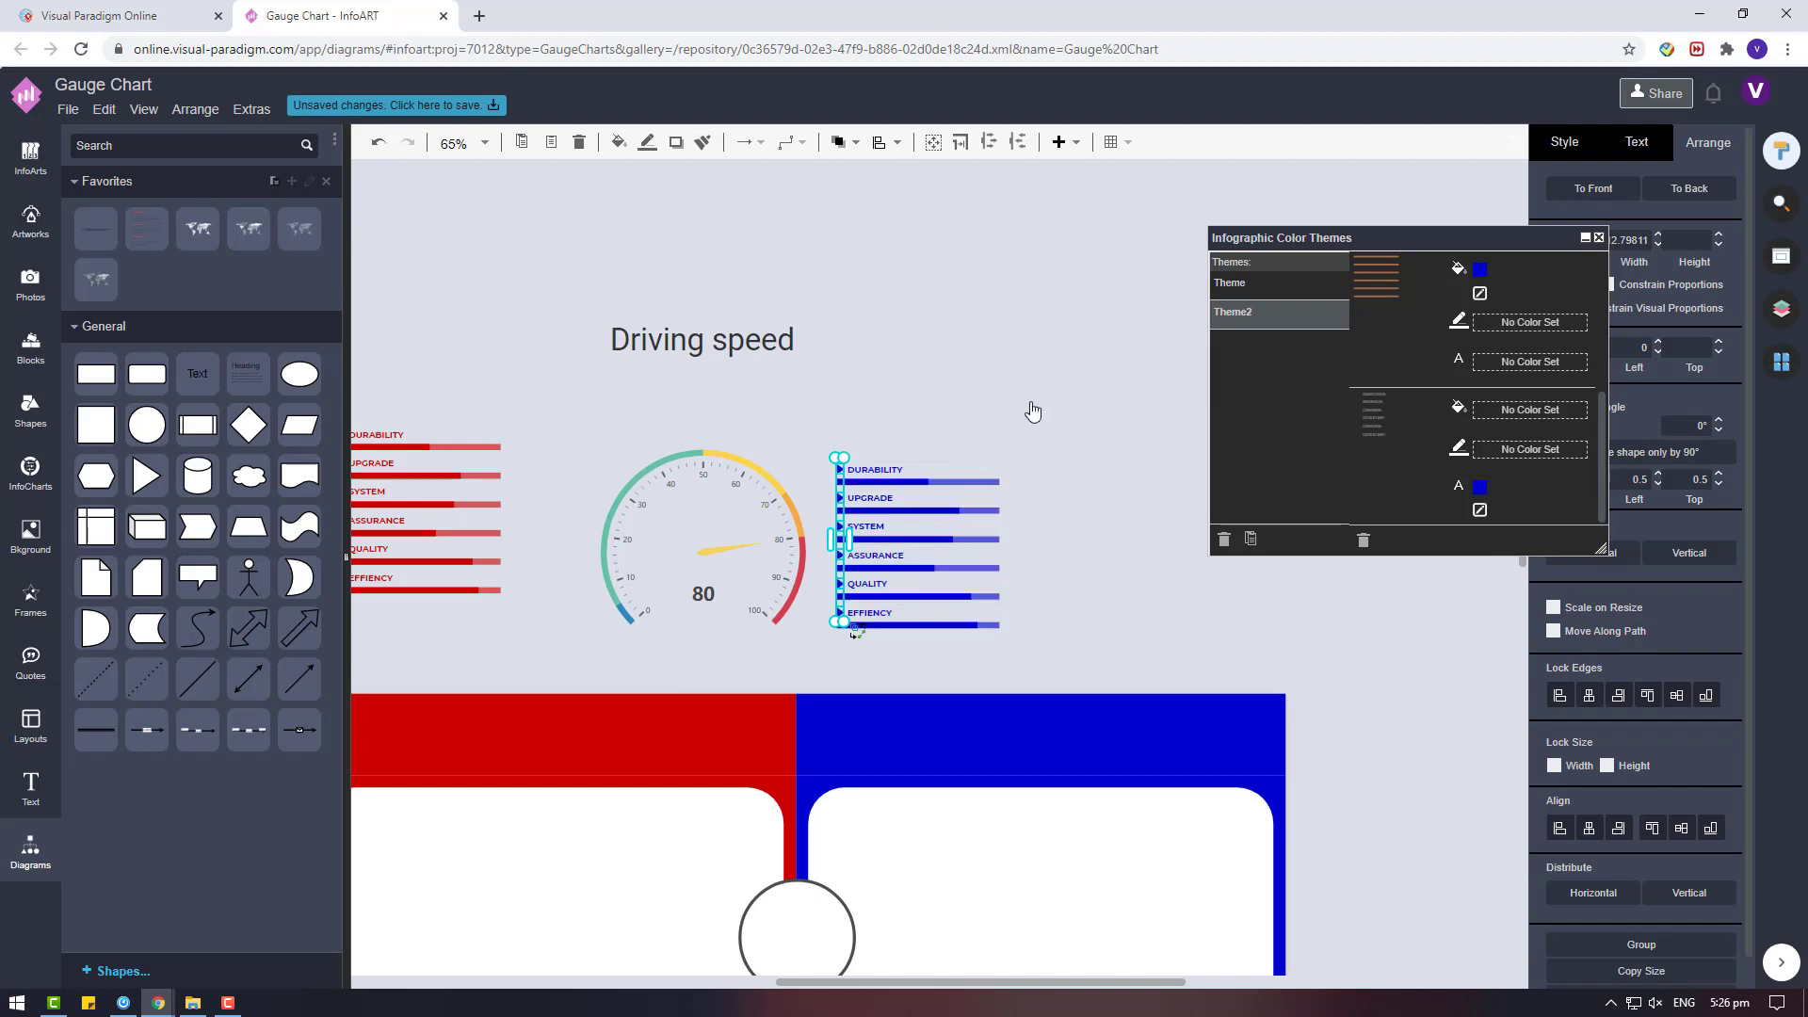
Align each gauge by its vertical middle with the progress-bar list beside it, for both the blue and red pairs.
{"action": "left_click", "coordinate": [772, 488]}
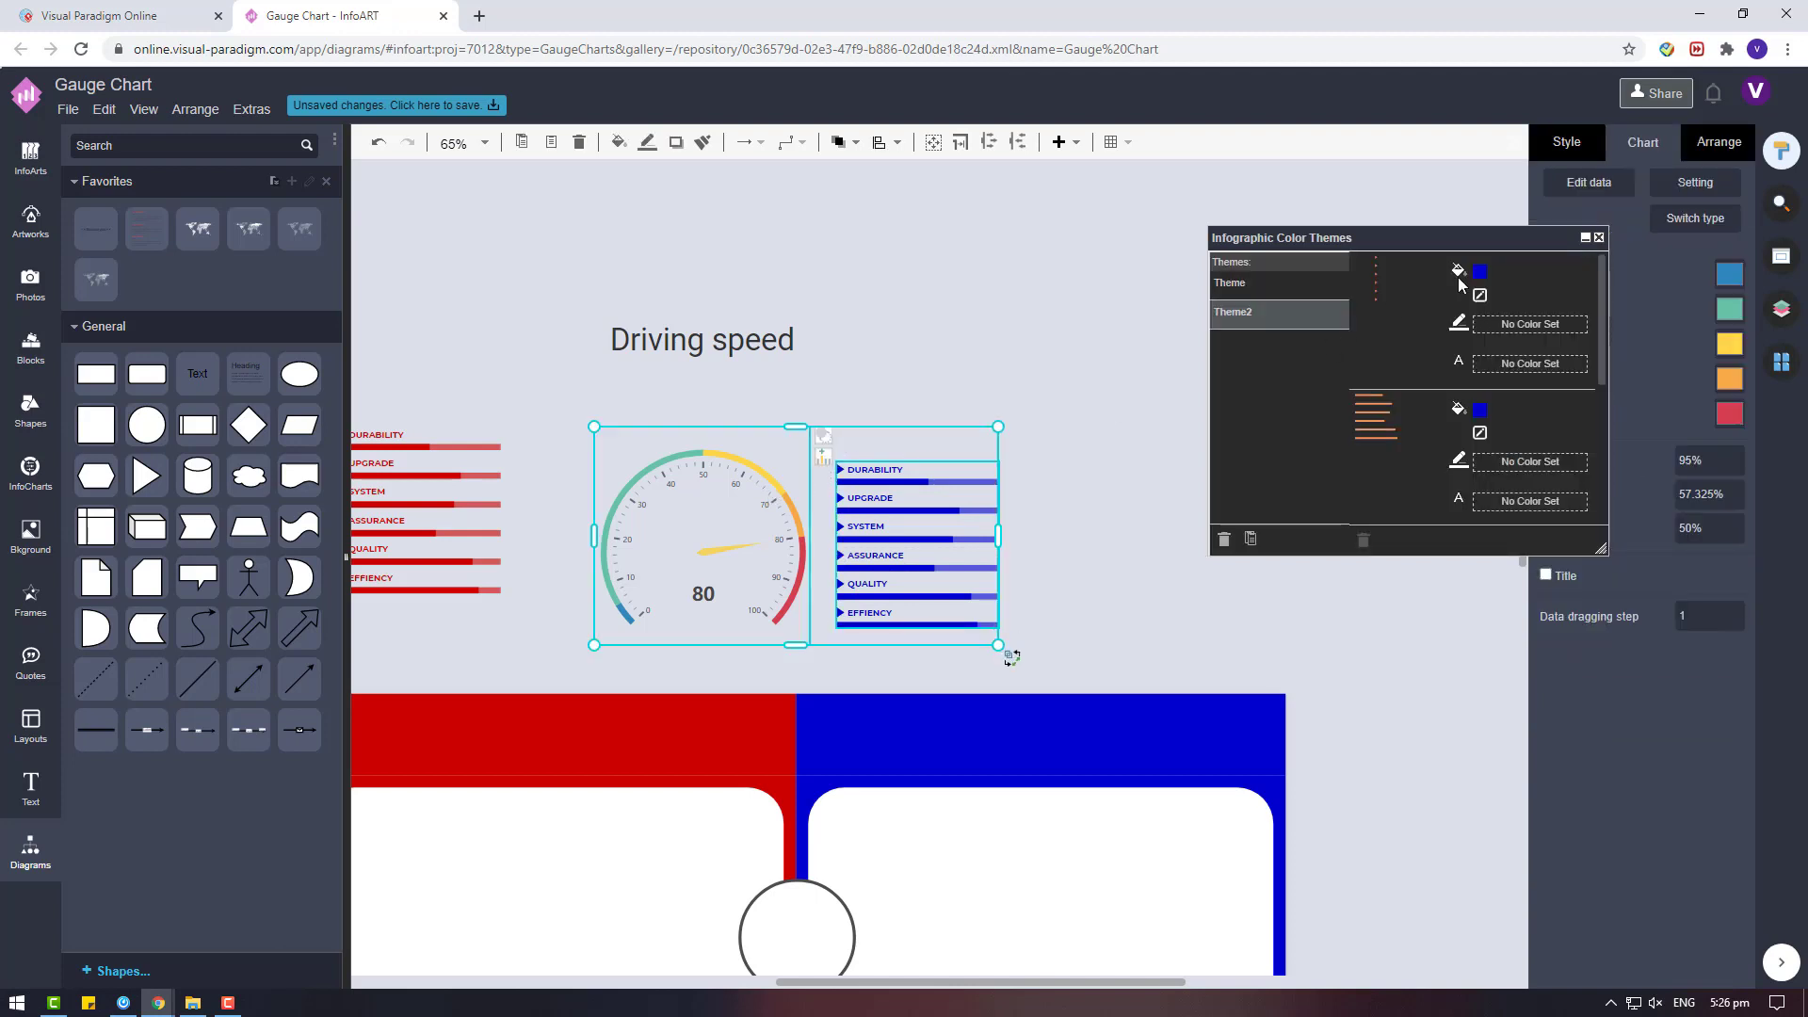
{"action": "left_click", "coordinate": [1723, 152]}
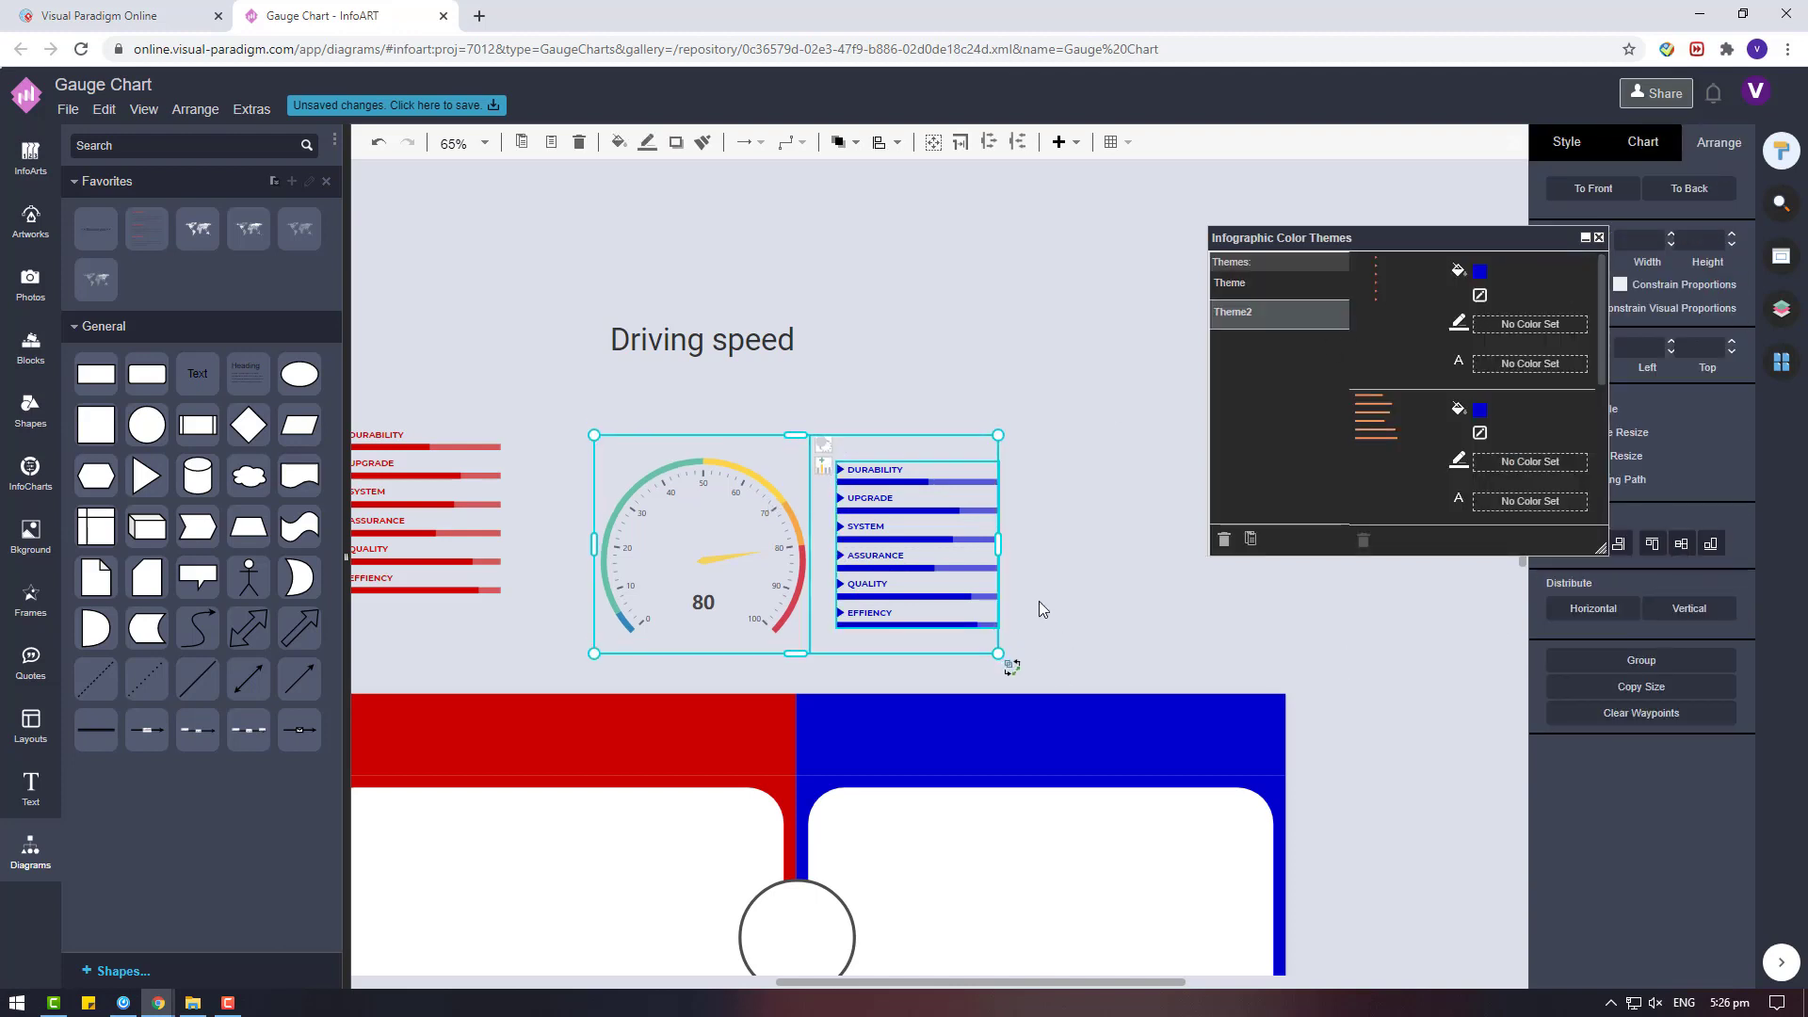
{"action": "scroll", "coordinate": [761, 513], "scroll_direction": "left", "scroll_amount": 5}
{"action": "mouse_move", "coordinate": [808, 460]}
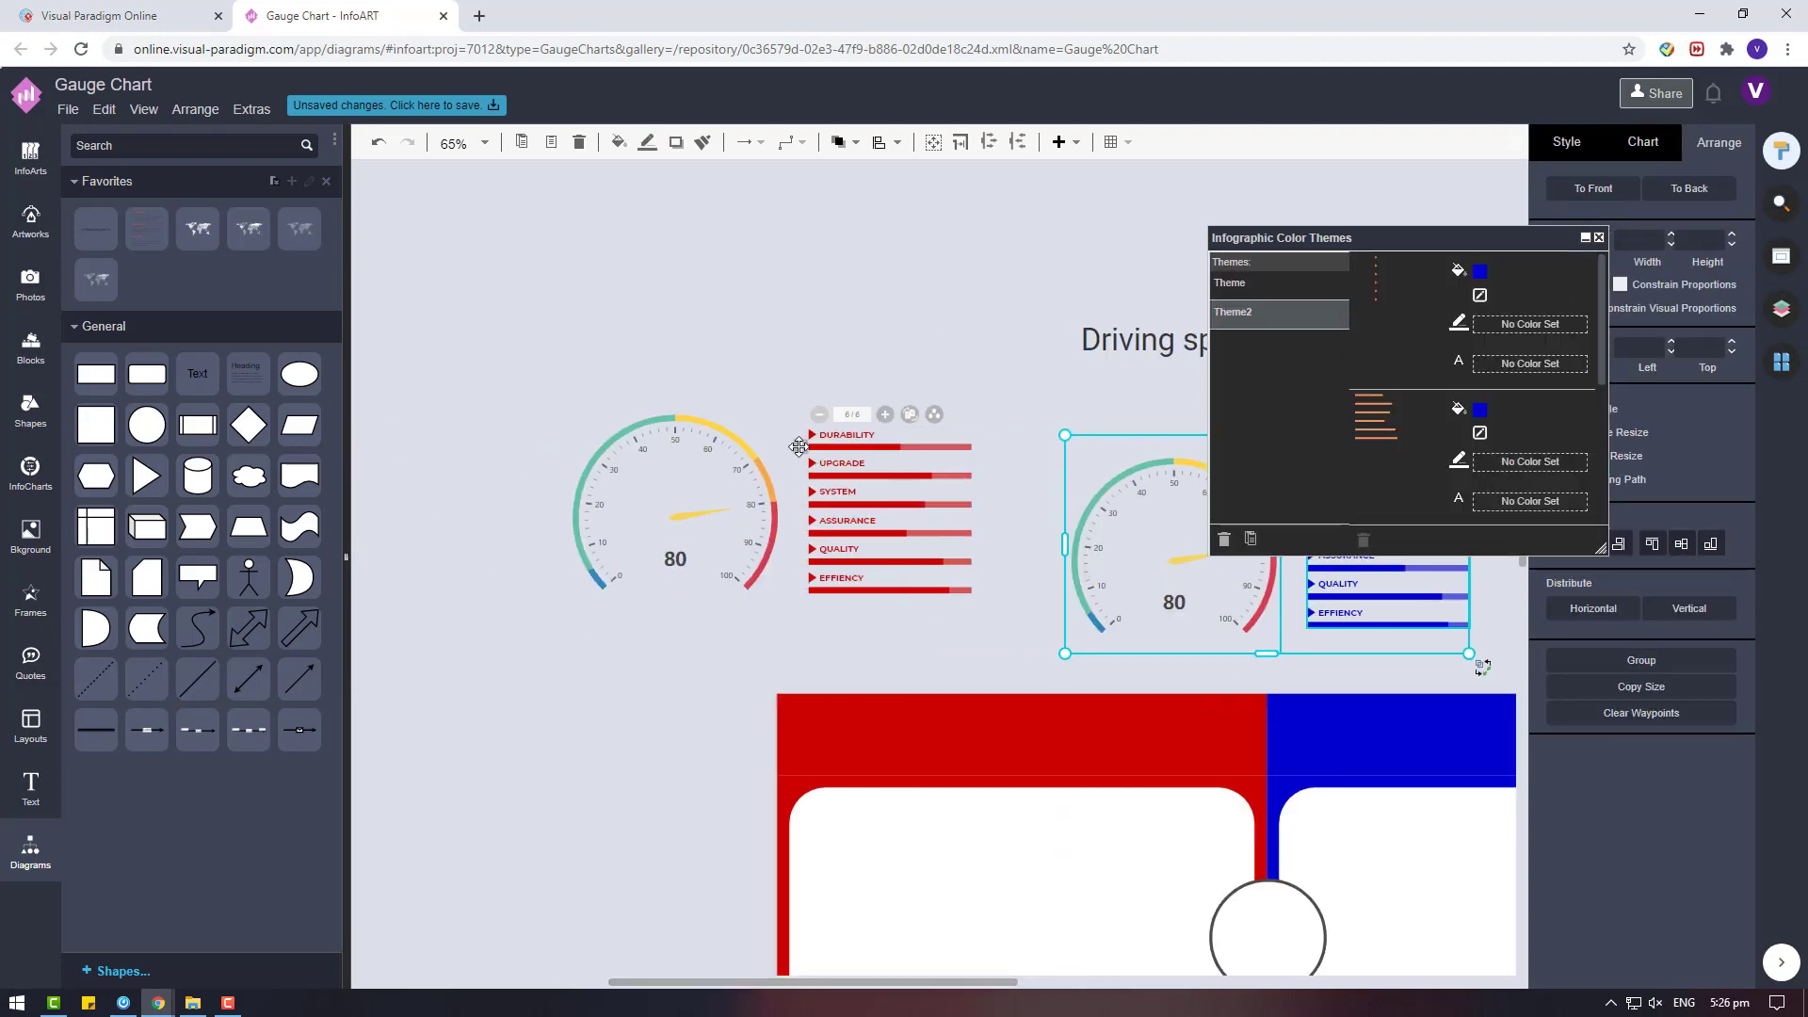
{"action": "left_click", "coordinate": [730, 462]}
{"action": "left_click", "coordinate": [1654, 544]}
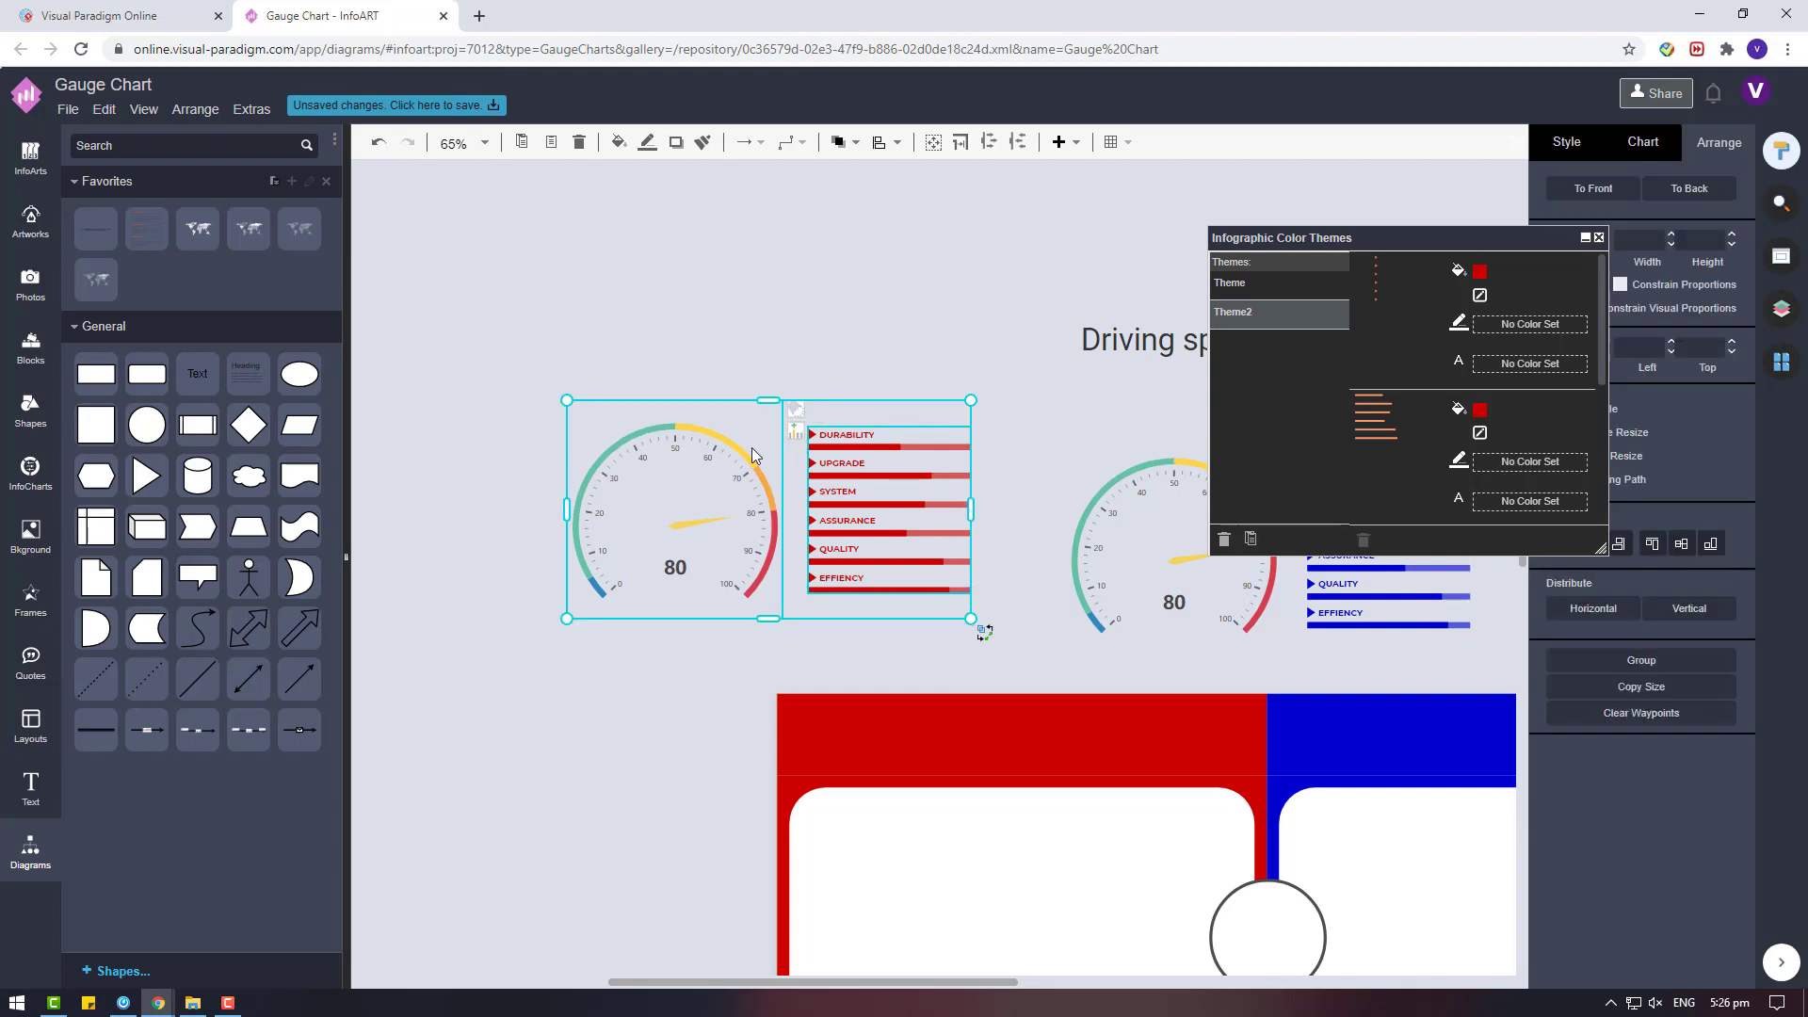
Try moving the gauge and red progress-bar list into the white area of the red card, and undo the move.
{"action": "left_click_drag", "start_coordinate": [1001, 982], "coordinate": [1093, 983]}
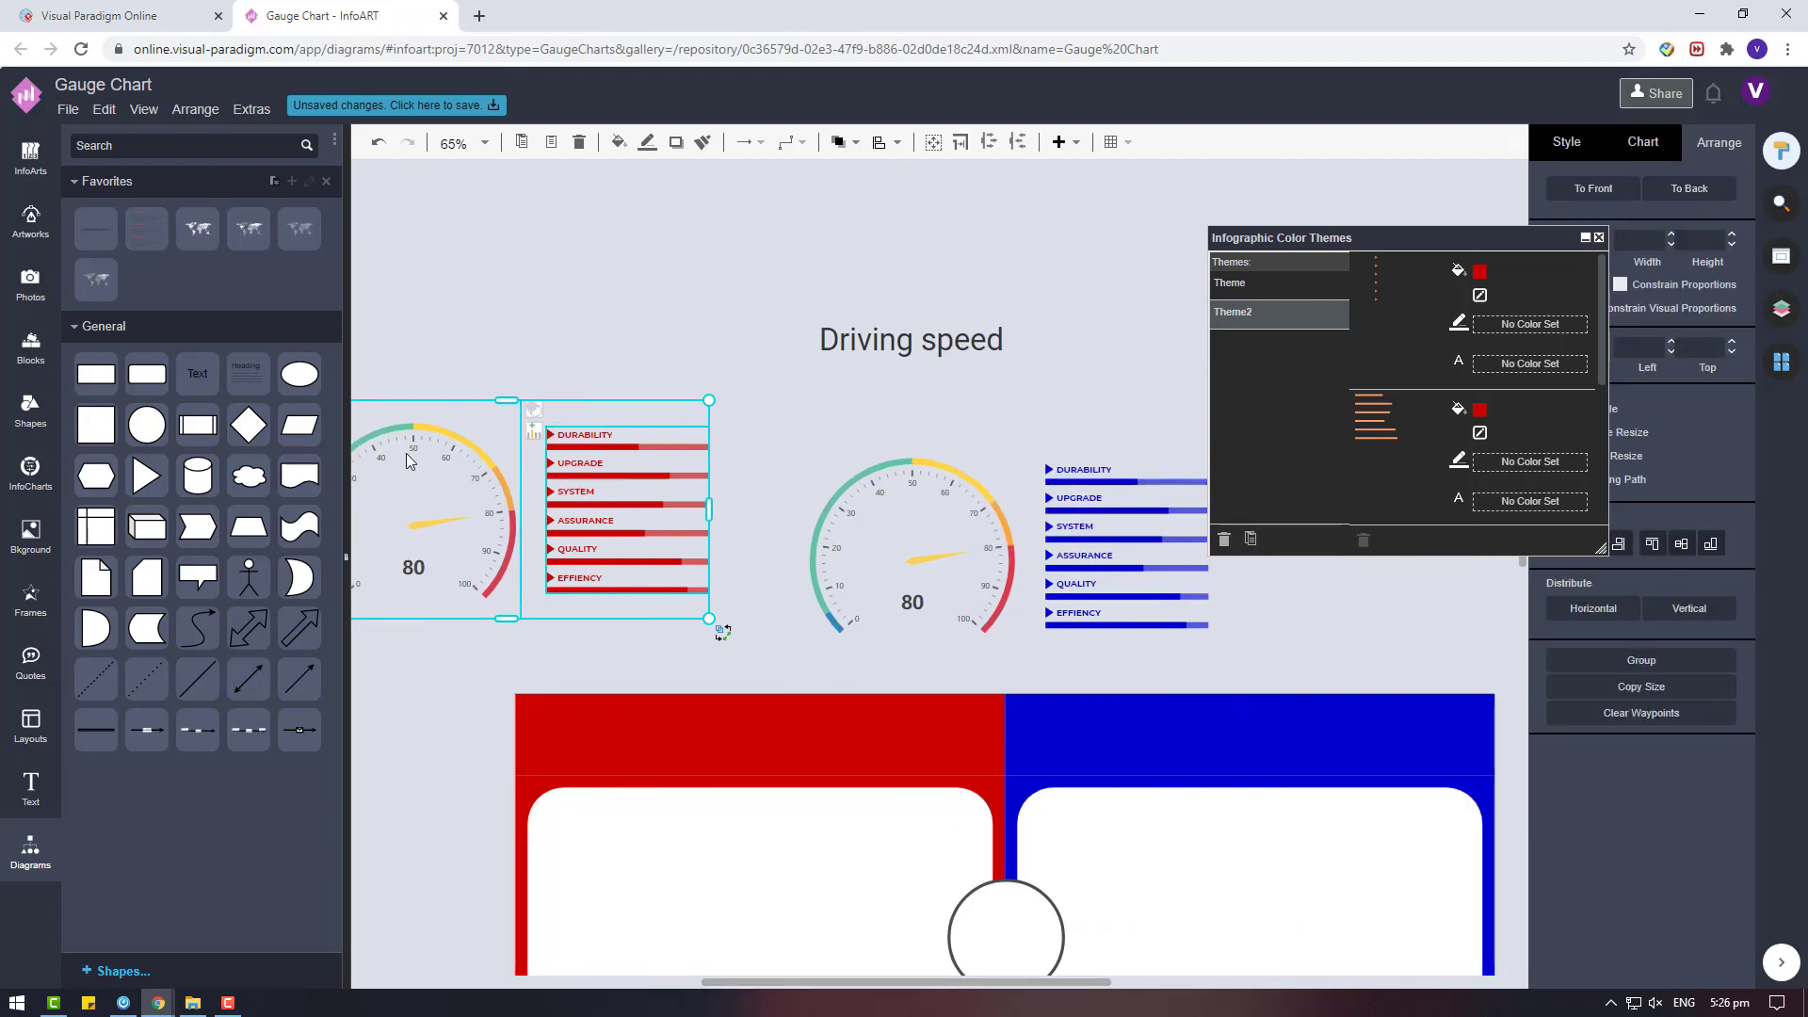
{"action": "scroll", "coordinate": [519, 528], "scroll_direction": "down", "scroll_amount": 2}
{"action": "left_click_drag", "start_coordinate": [718, 679], "coordinate": [721, 659]}
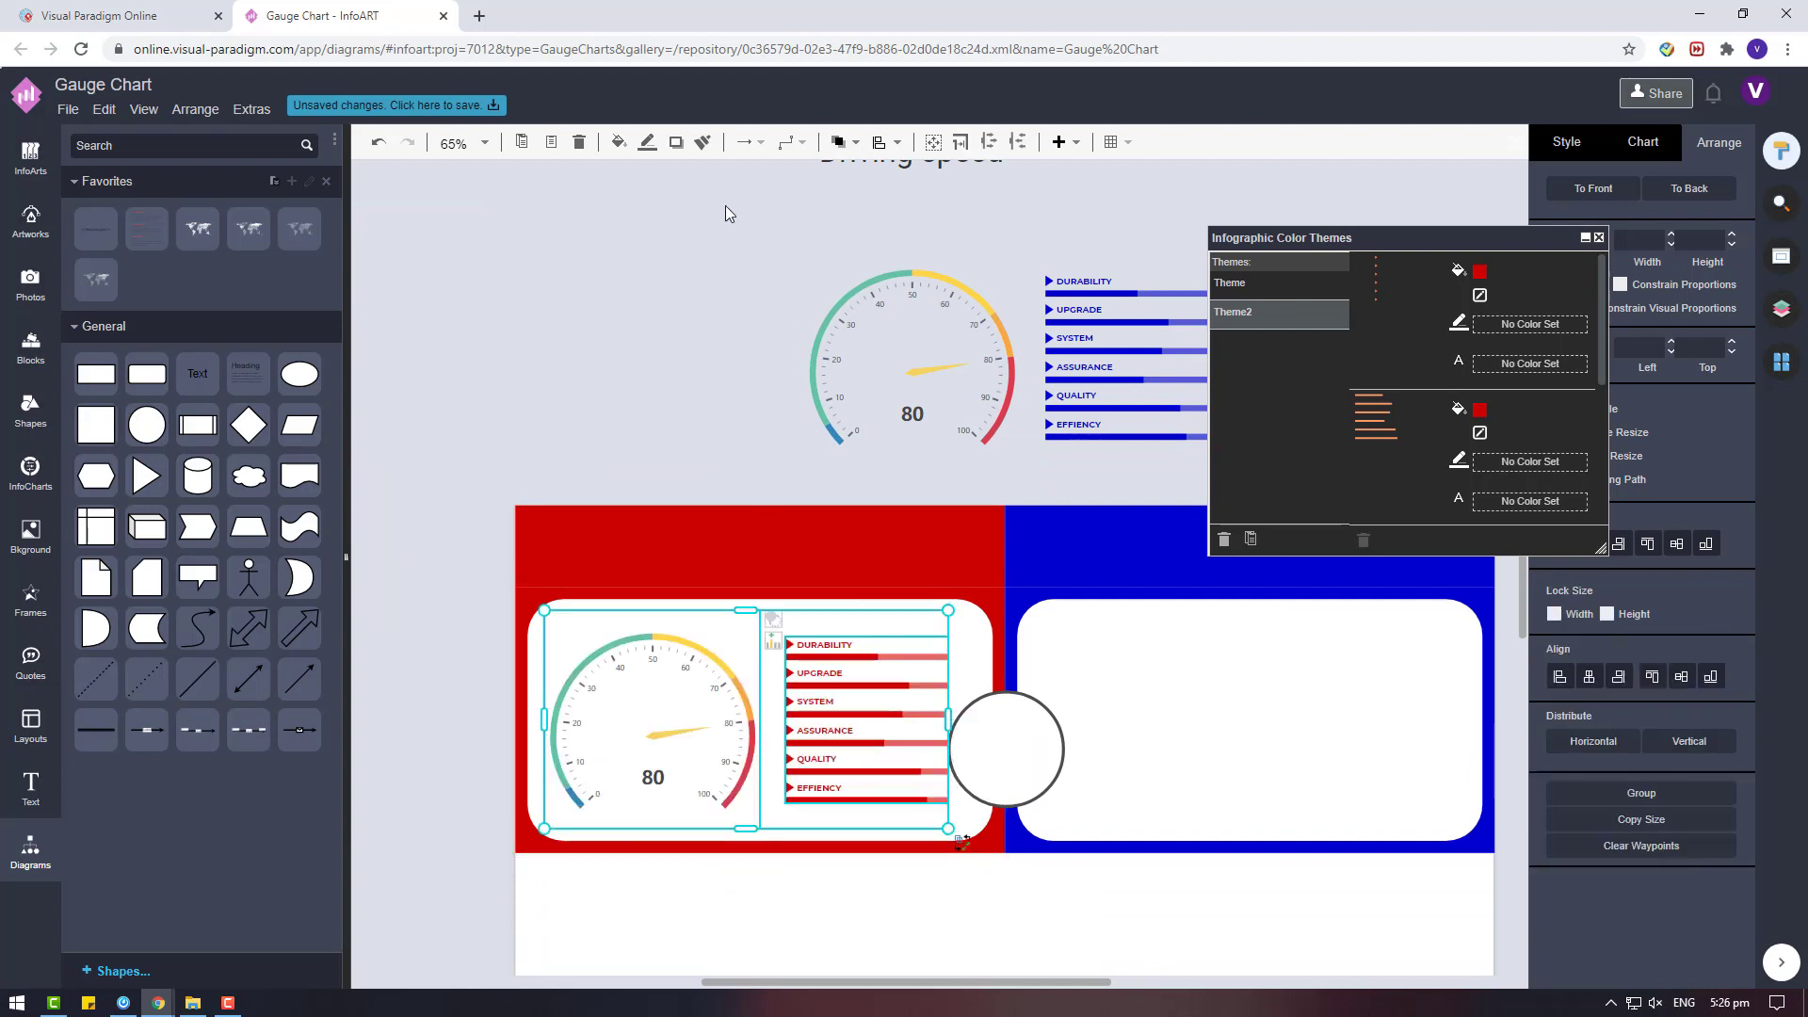
{"action": "key", "text": "ctrl+z"}
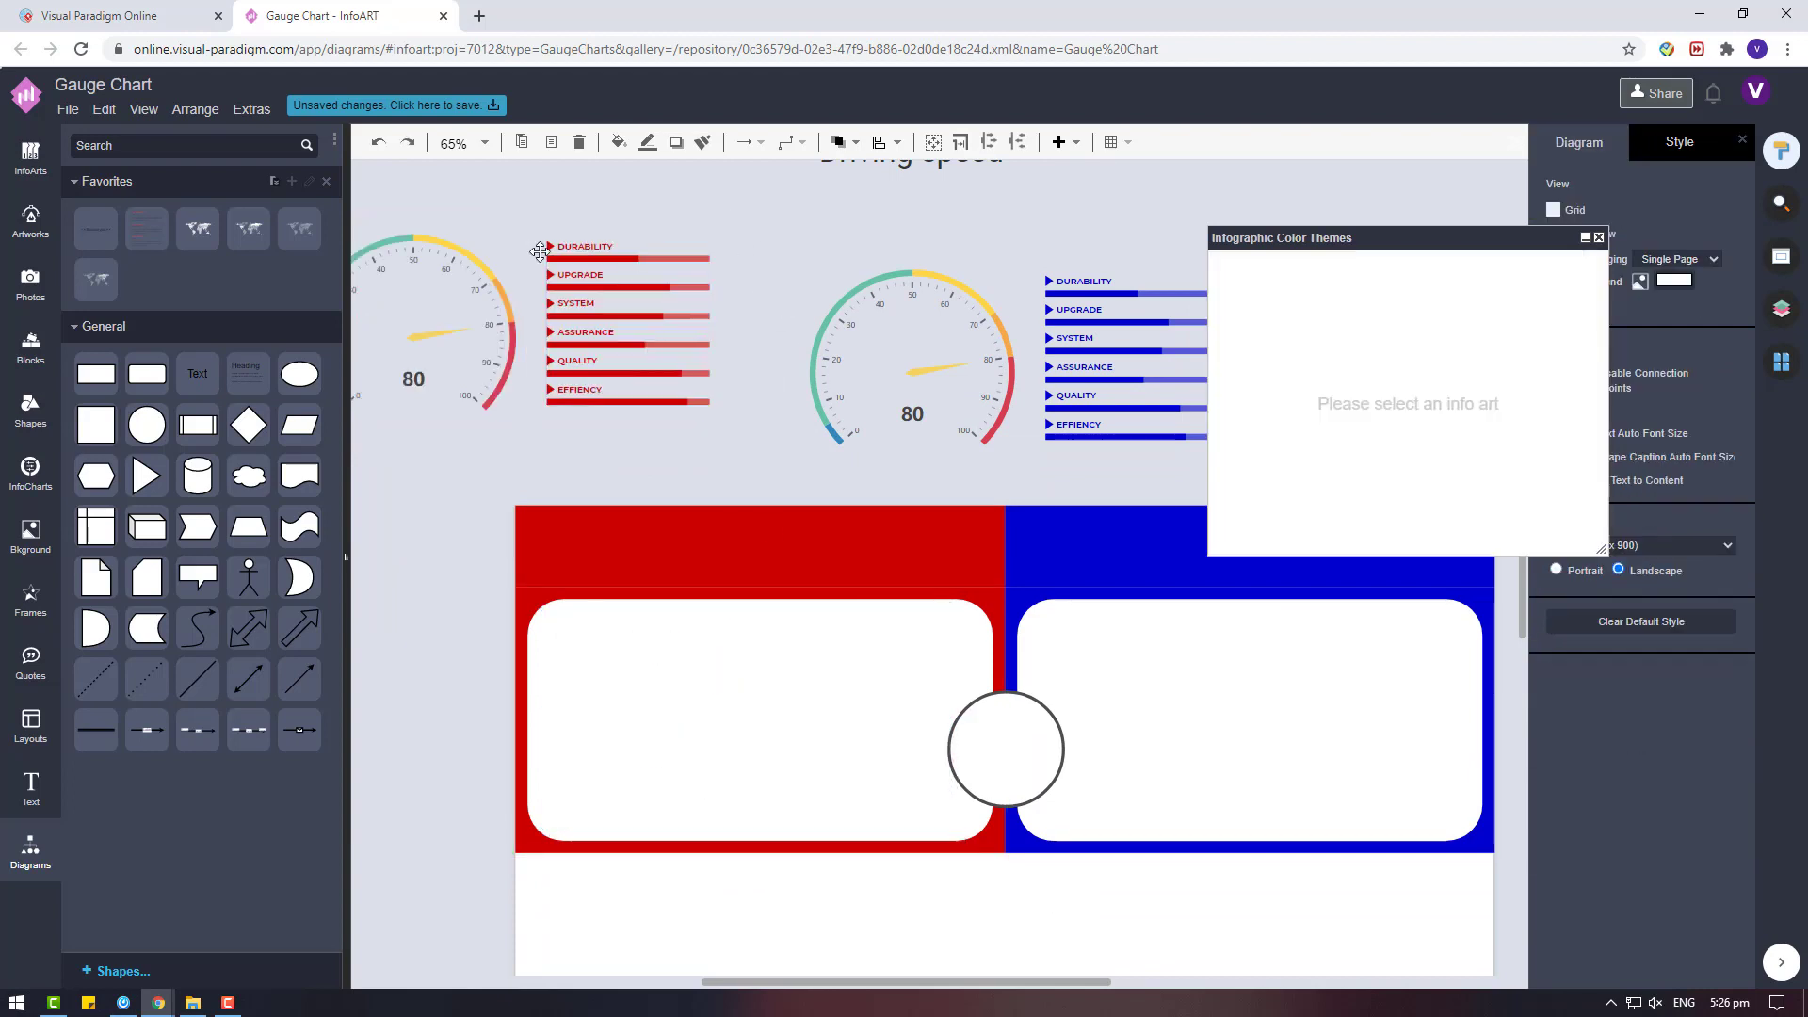
Select the red and blue progress-bar lists together and nudge them left, closer to their gauges.
{"action": "left_click", "coordinate": [539, 260]}
{"action": "left_click", "coordinate": [1036, 293], "text": "shift"}
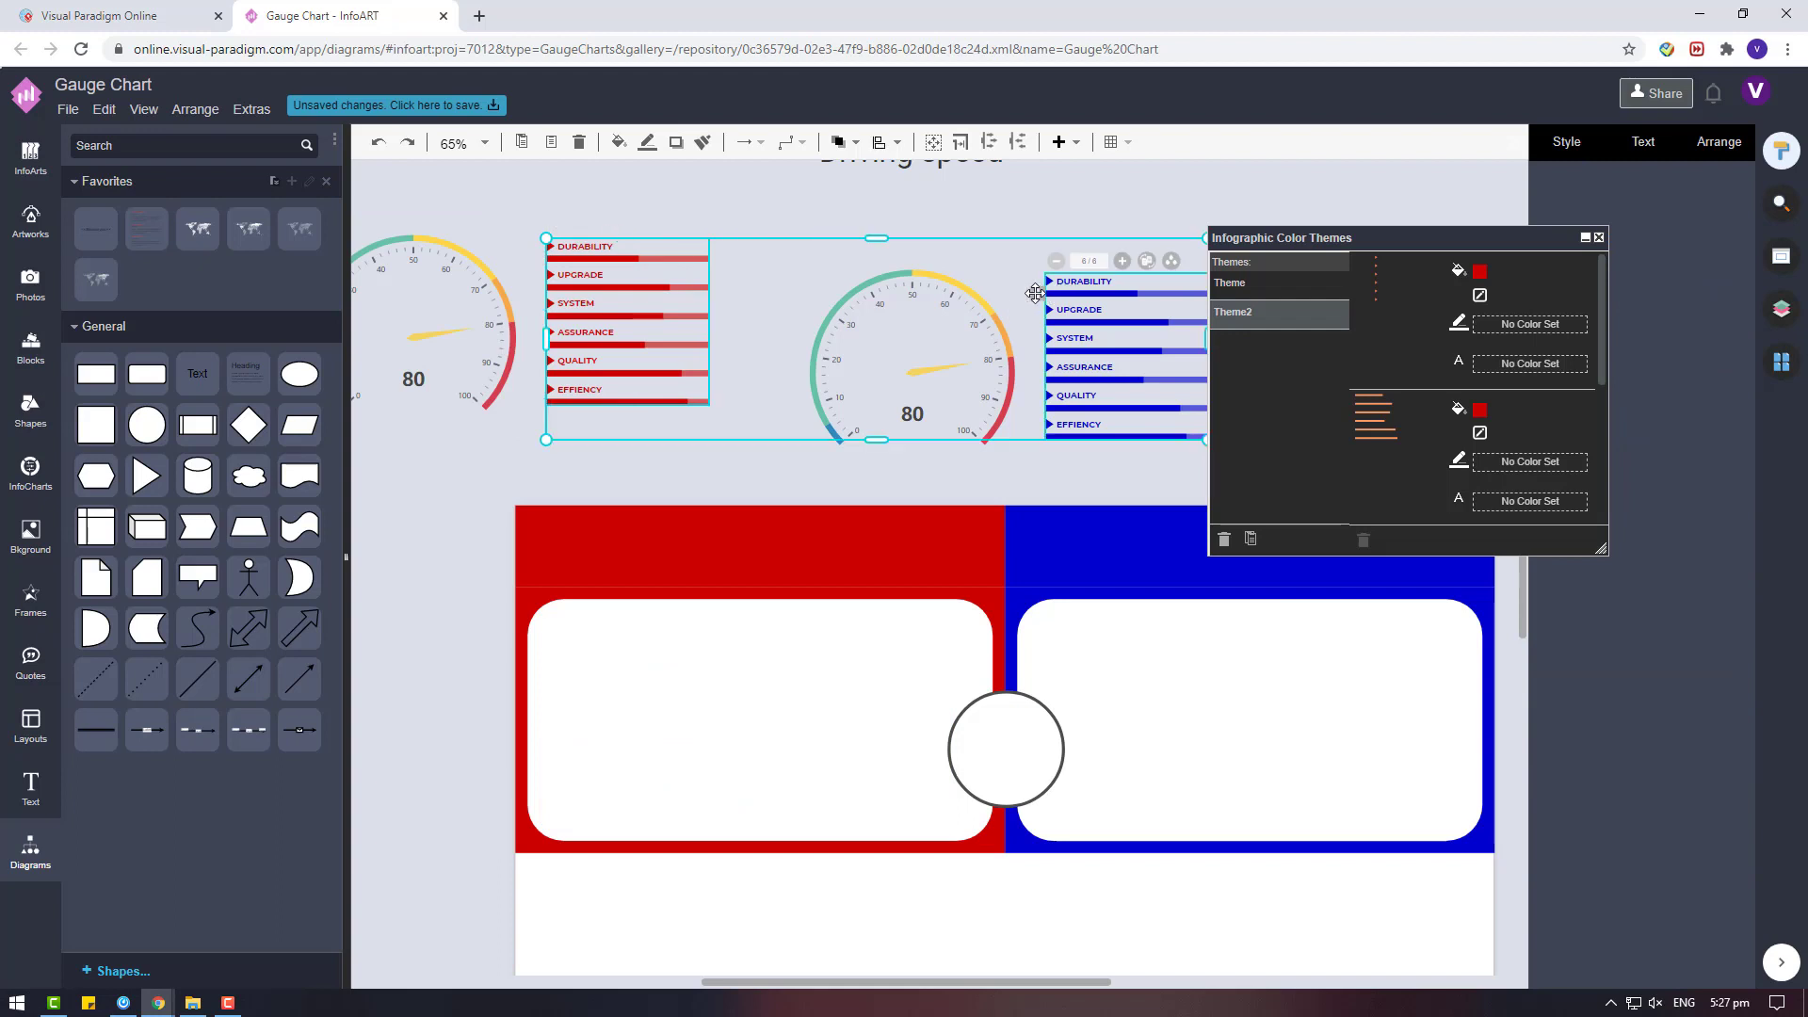
{"action": "key", "text": "Left"}
{"action": "key", "text": "Left"}
{"action": "key", "text": "Left"}
{"action": "key", "text": "Left"}
{"action": "key", "text": "Left"}
{"action": "key", "text": "Left"}
{"action": "key", "text": "Left"}
{"action": "key", "text": "Left"}
{"action": "key", "text": "Left"}
{"action": "key", "text": "Left"}
{"action": "key", "text": "Left"}
{"action": "key", "text": "Left"}
{"action": "key", "text": "Left"}
{"action": "key", "text": "Left"}
{"action": "key", "text": "Left"}
{"action": "key", "text": "Left"}
{"action": "key", "text": "Left"}
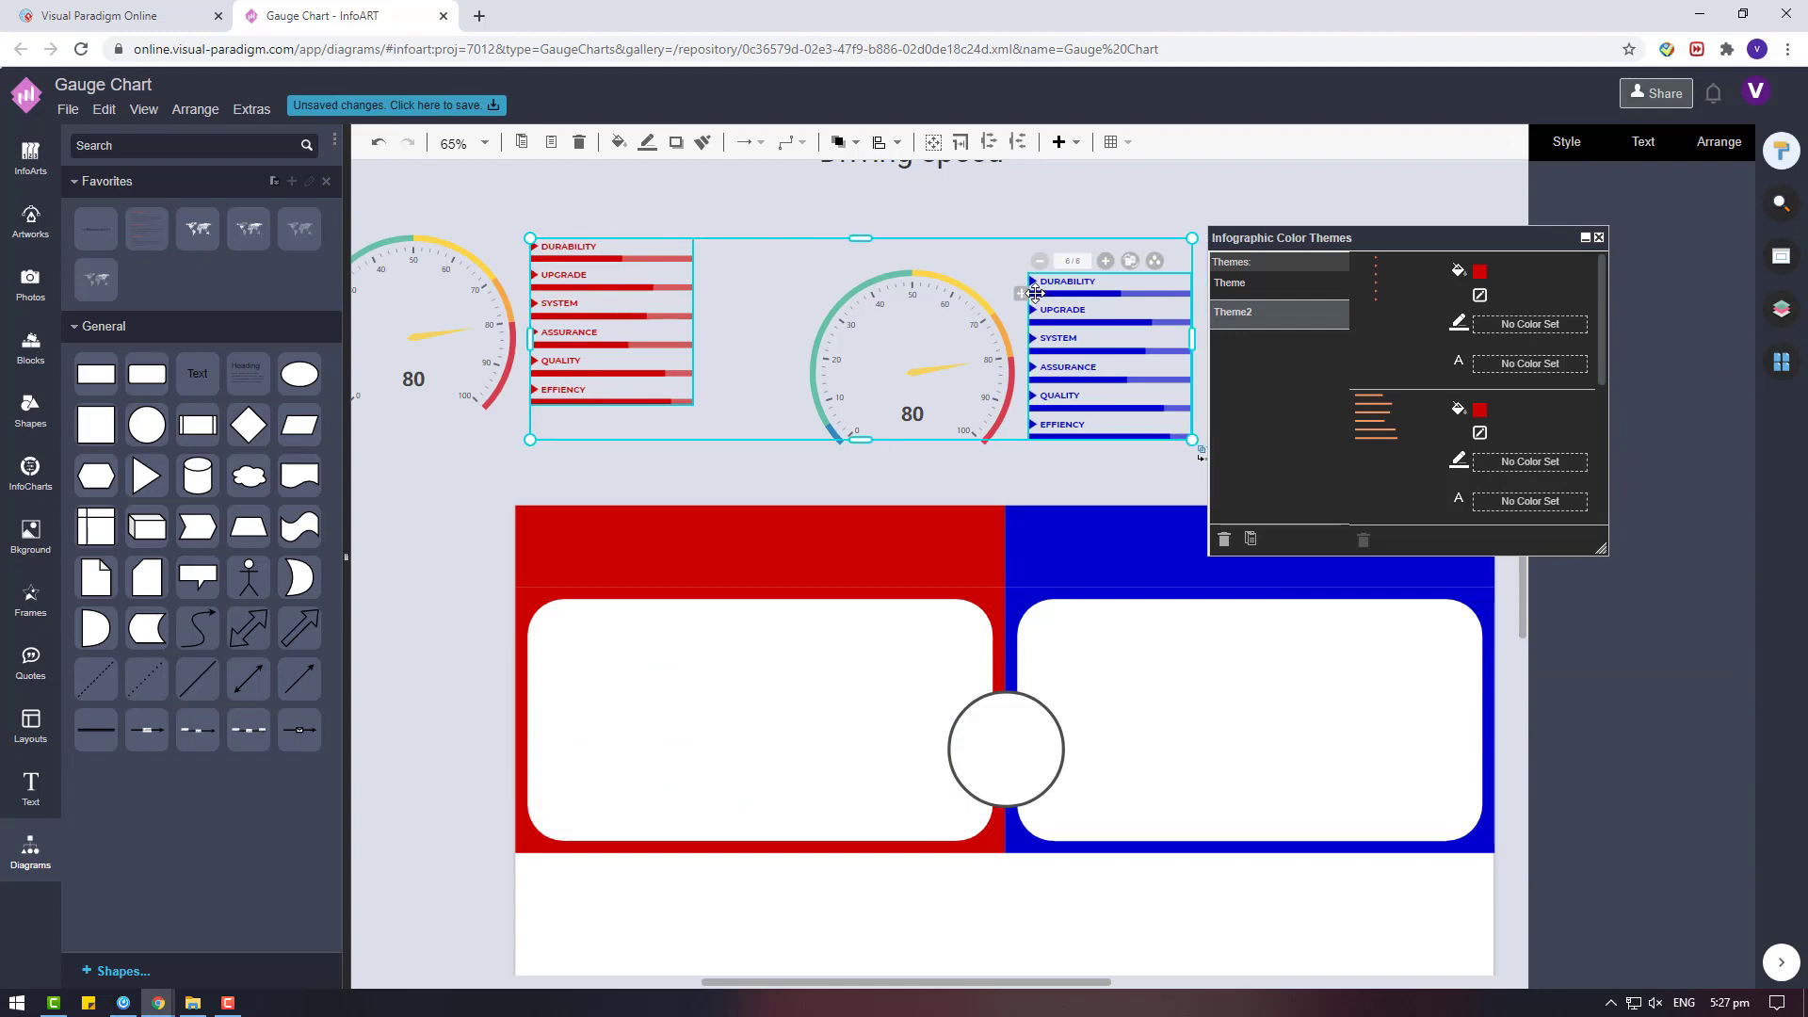
Move the right-hand gauge and the blue progress-bar list together into the white area of the blue card.
{"action": "left_click", "coordinate": [908, 477]}
{"action": "left_click_drag", "start_coordinate": [1032, 980], "coordinate": [1115, 980]}
{"action": "left_click_drag", "start_coordinate": [1024, 476], "coordinate": [521, 201]}
{"action": "left_click_drag", "start_coordinate": [713, 284], "coordinate": [981, 644]}
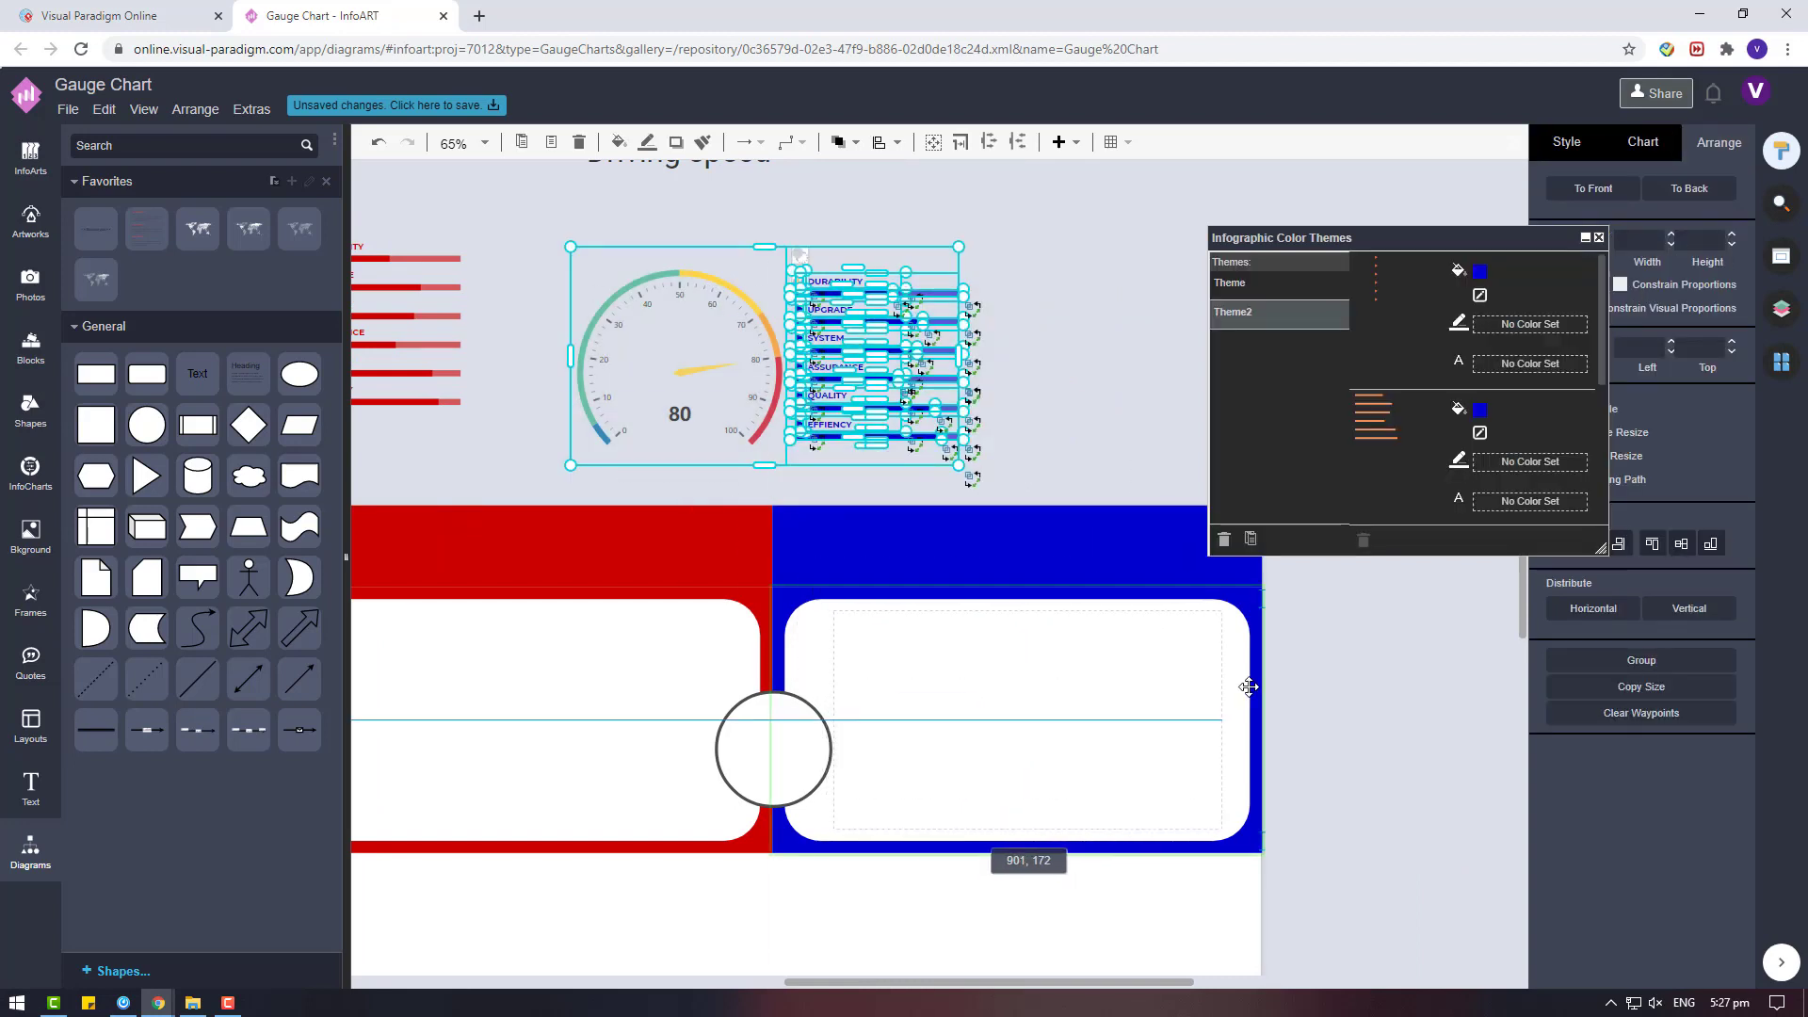
Move the other gauge and the red progress-bar list together into the white area of the red card.
{"action": "left_click", "coordinate": [1368, 717]}
{"action": "left_click_drag", "start_coordinate": [1152, 980], "coordinate": [1013, 980]}
{"action": "left_click_drag", "start_coordinate": [931, 469], "coordinate": [330, 181]}
{"action": "left_click_drag", "start_coordinate": [709, 266], "coordinate": [950, 660]}
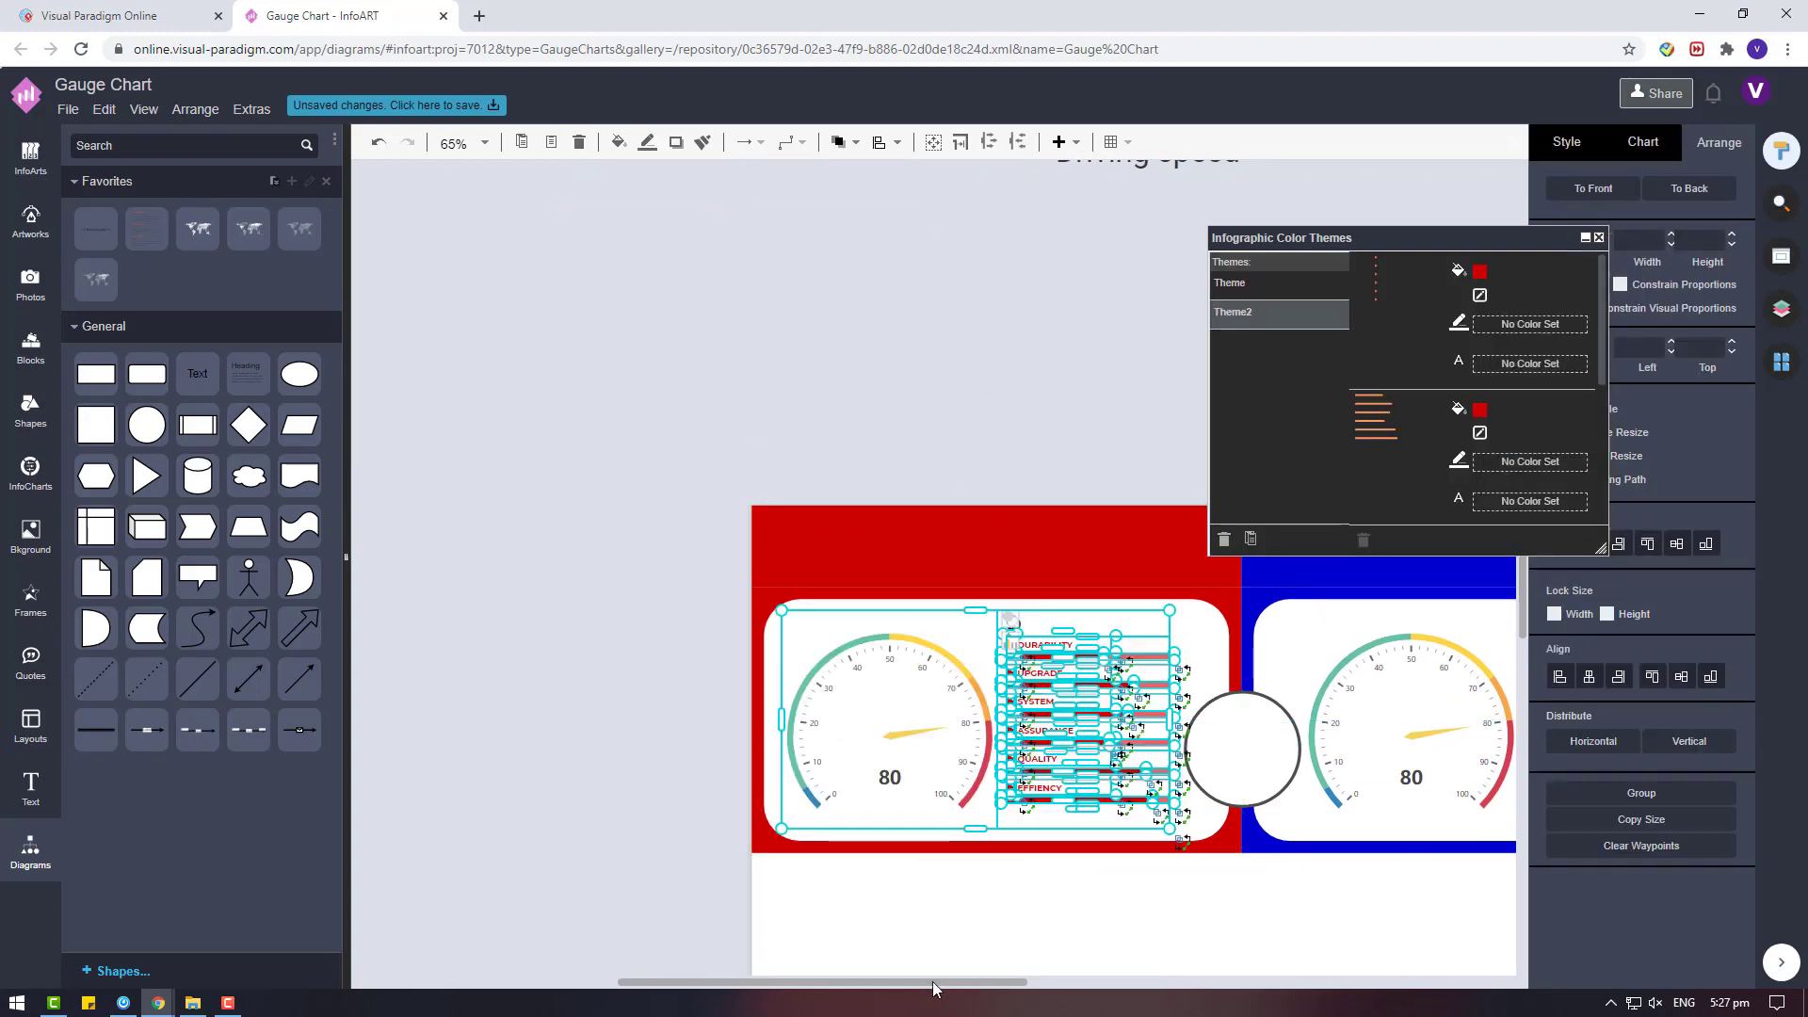
Select both gauge-and-list pairs together and align them by their vertical middle.
{"action": "left_click_drag", "start_coordinate": [935, 987], "coordinate": [1038, 984]}
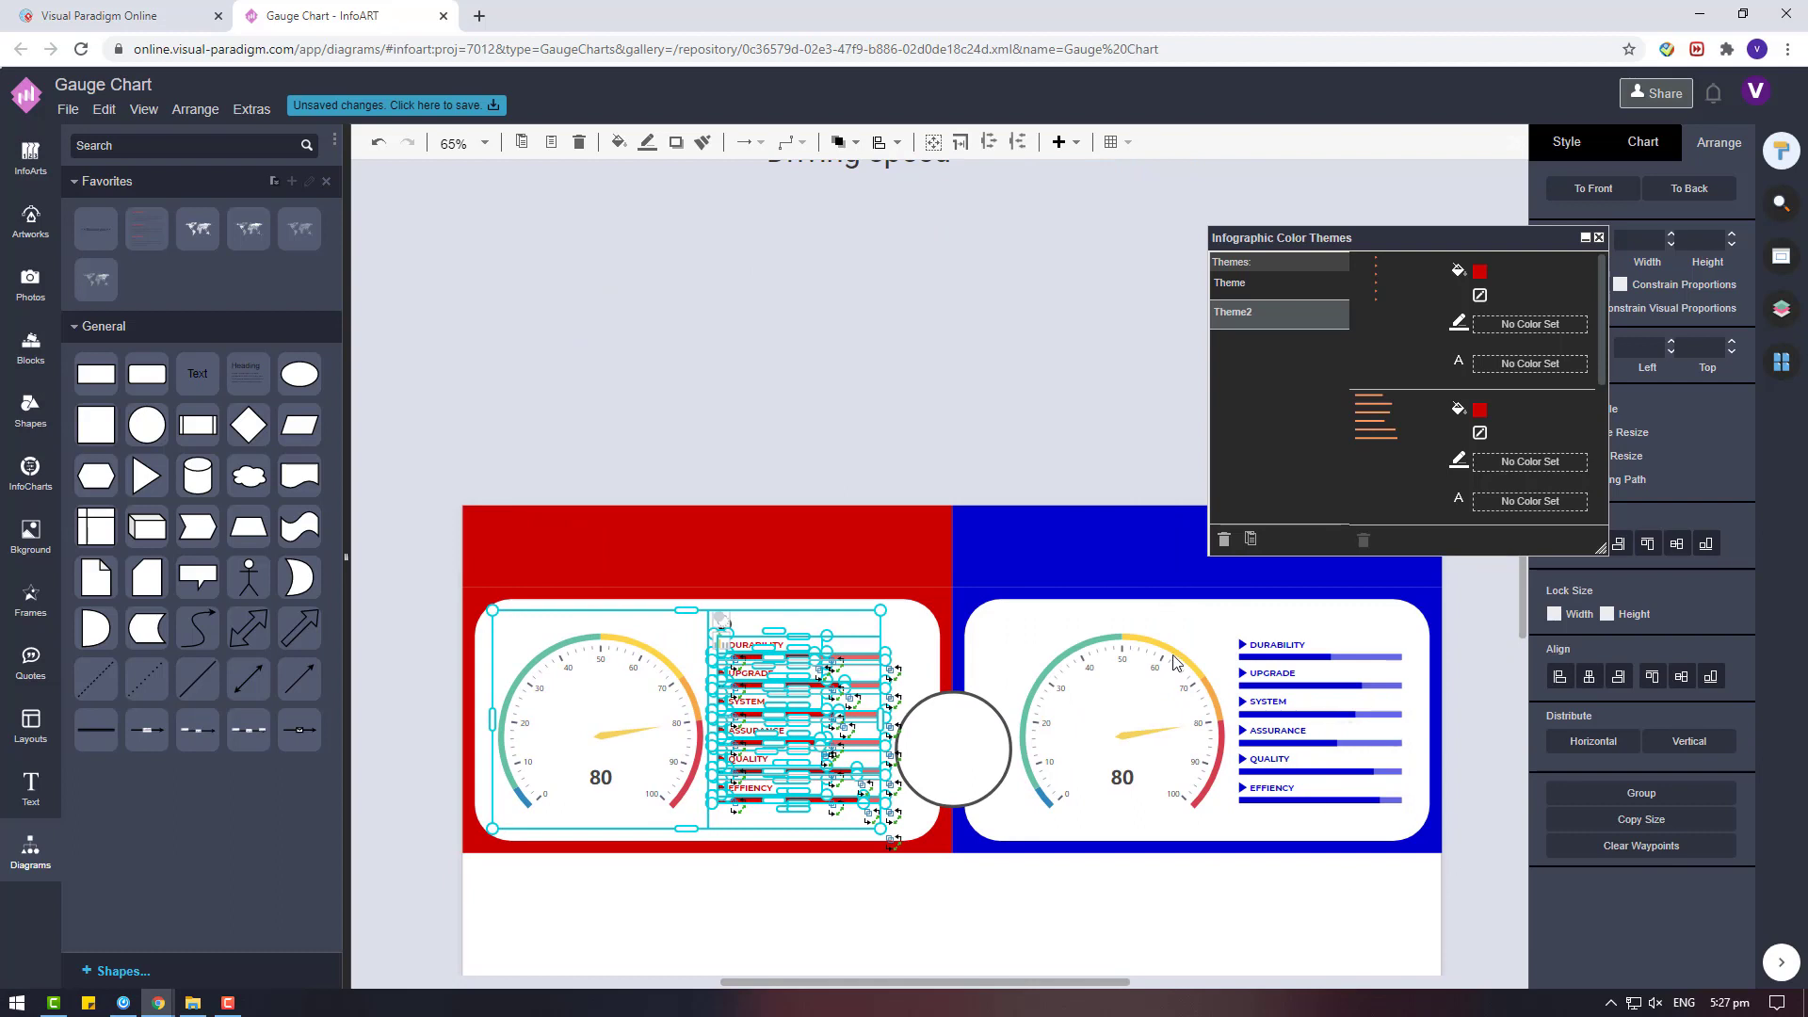
{"action": "left_click", "coordinate": [1230, 659], "text": "shift"}
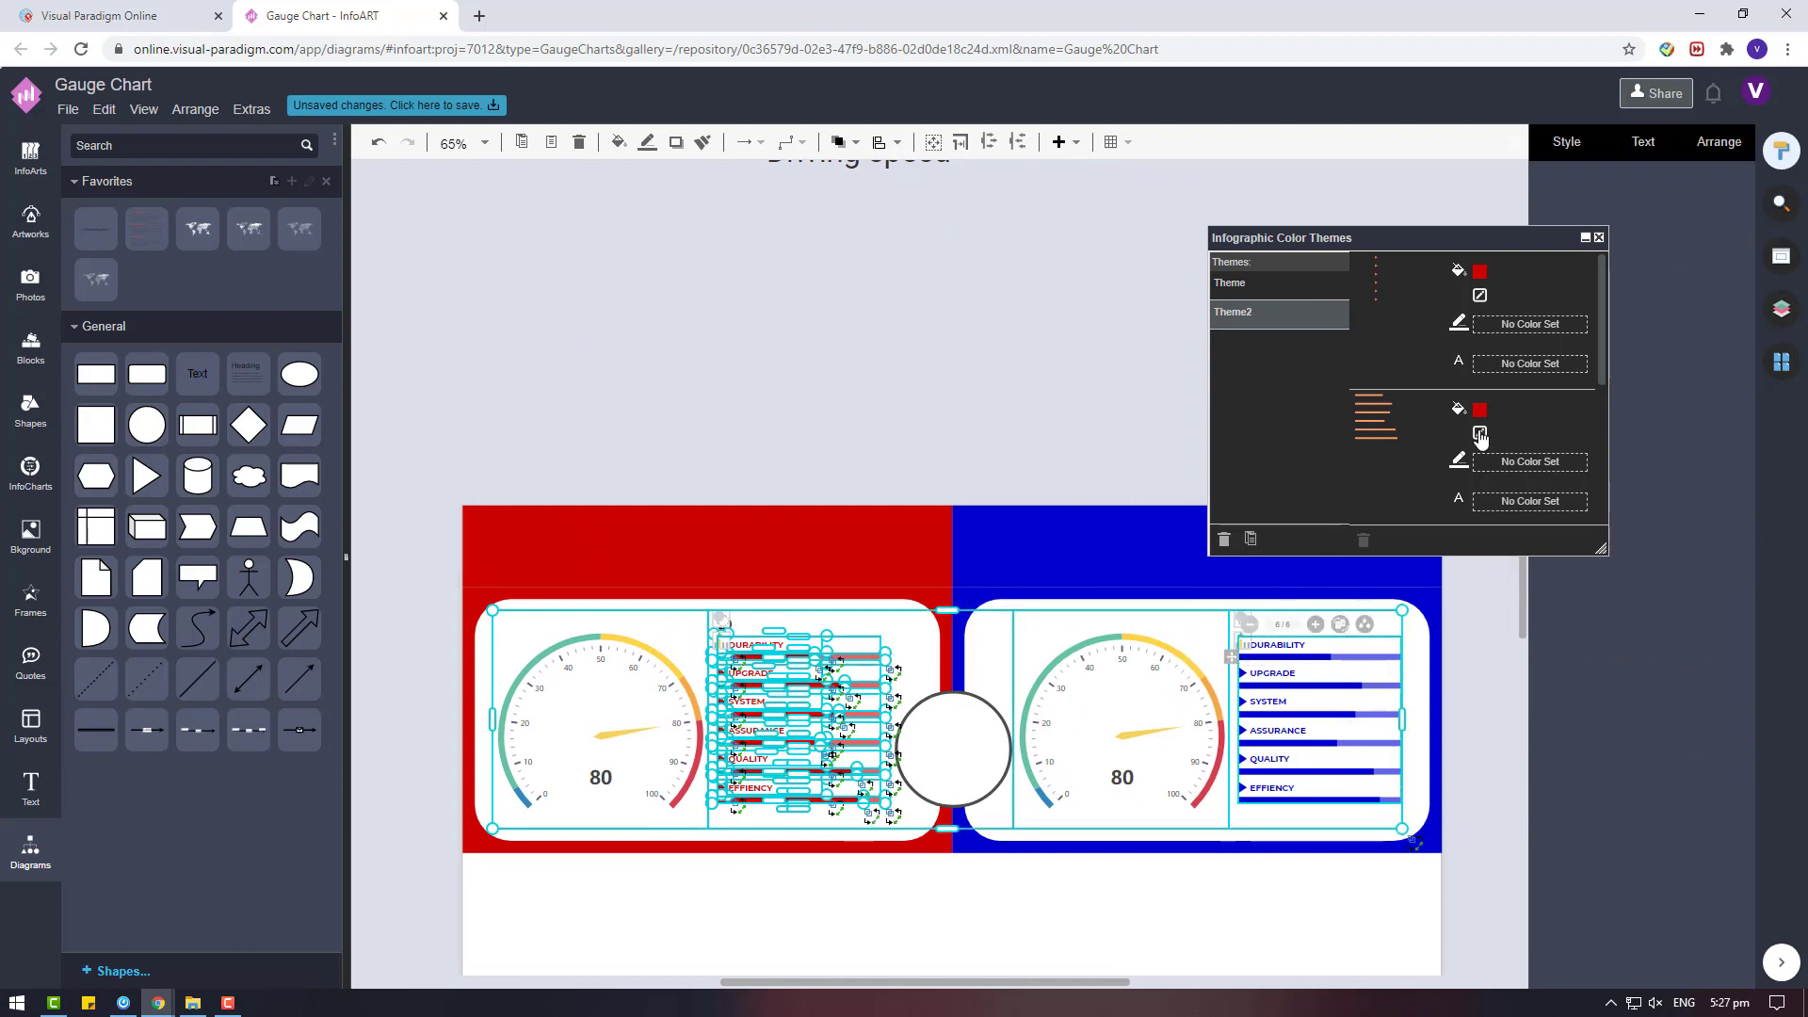
{"action": "left_click", "coordinate": [1715, 143]}
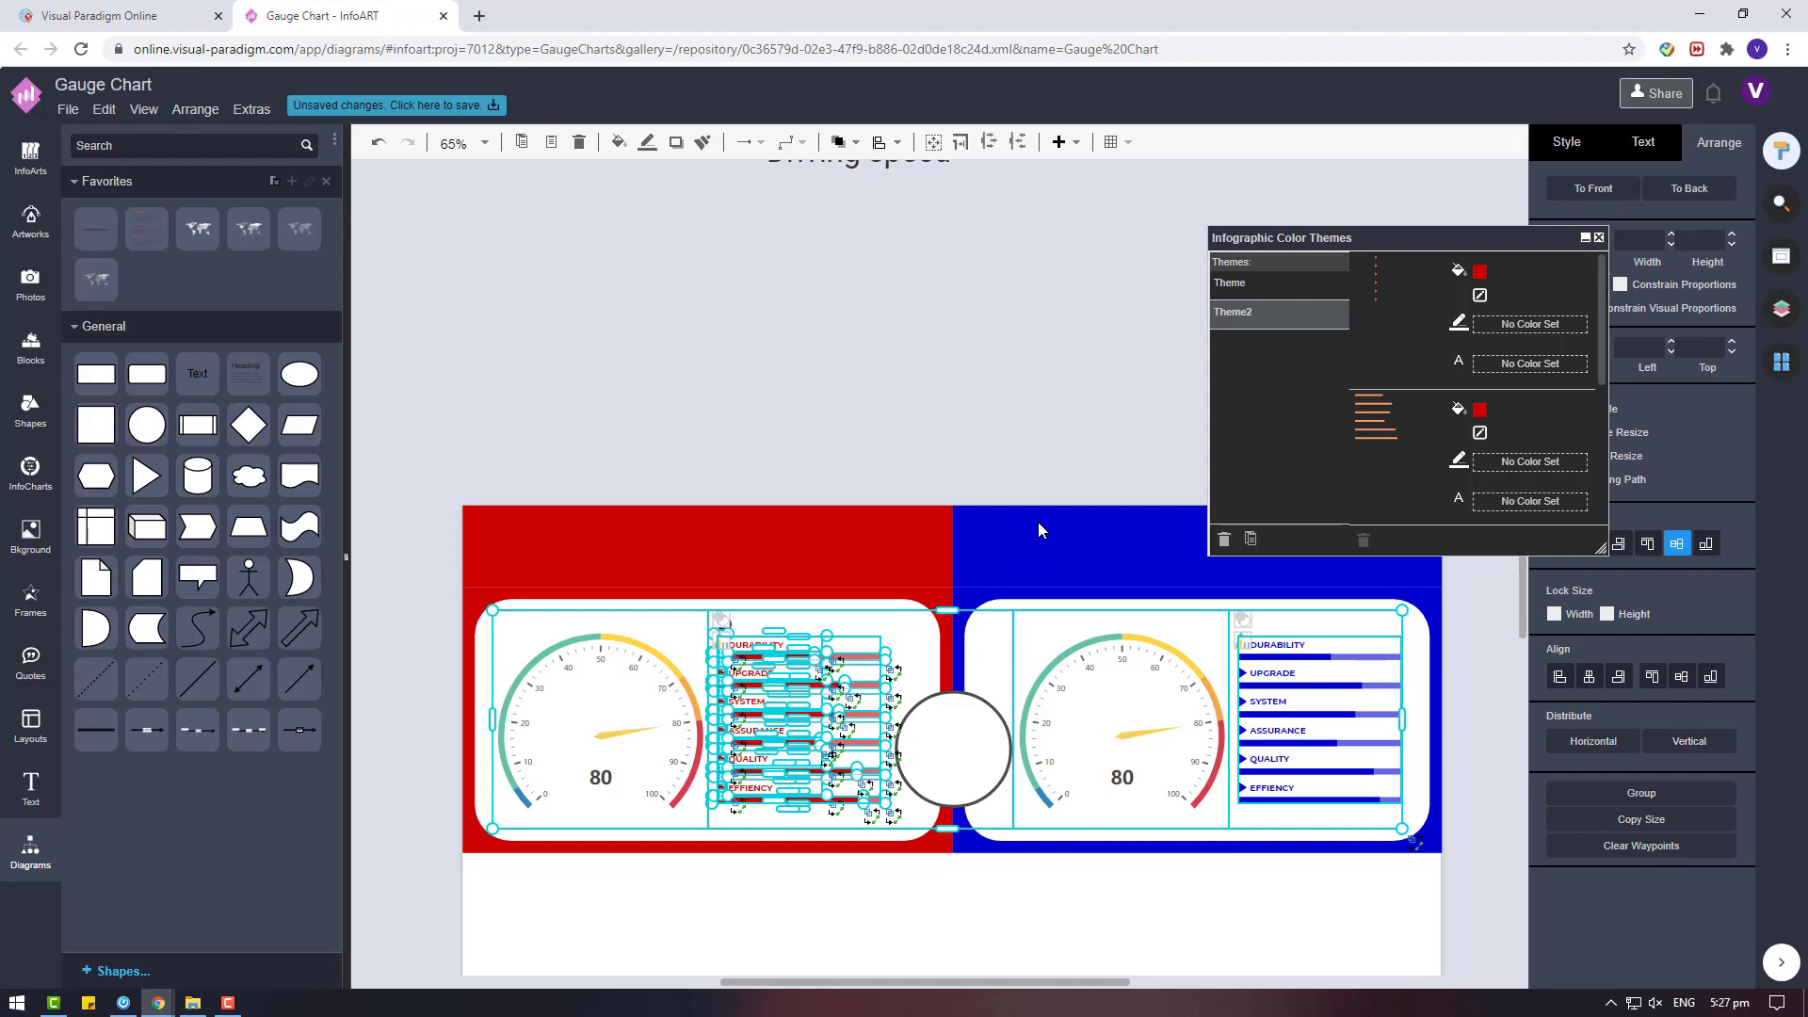
{"action": "left_click", "coordinate": [1043, 484]}
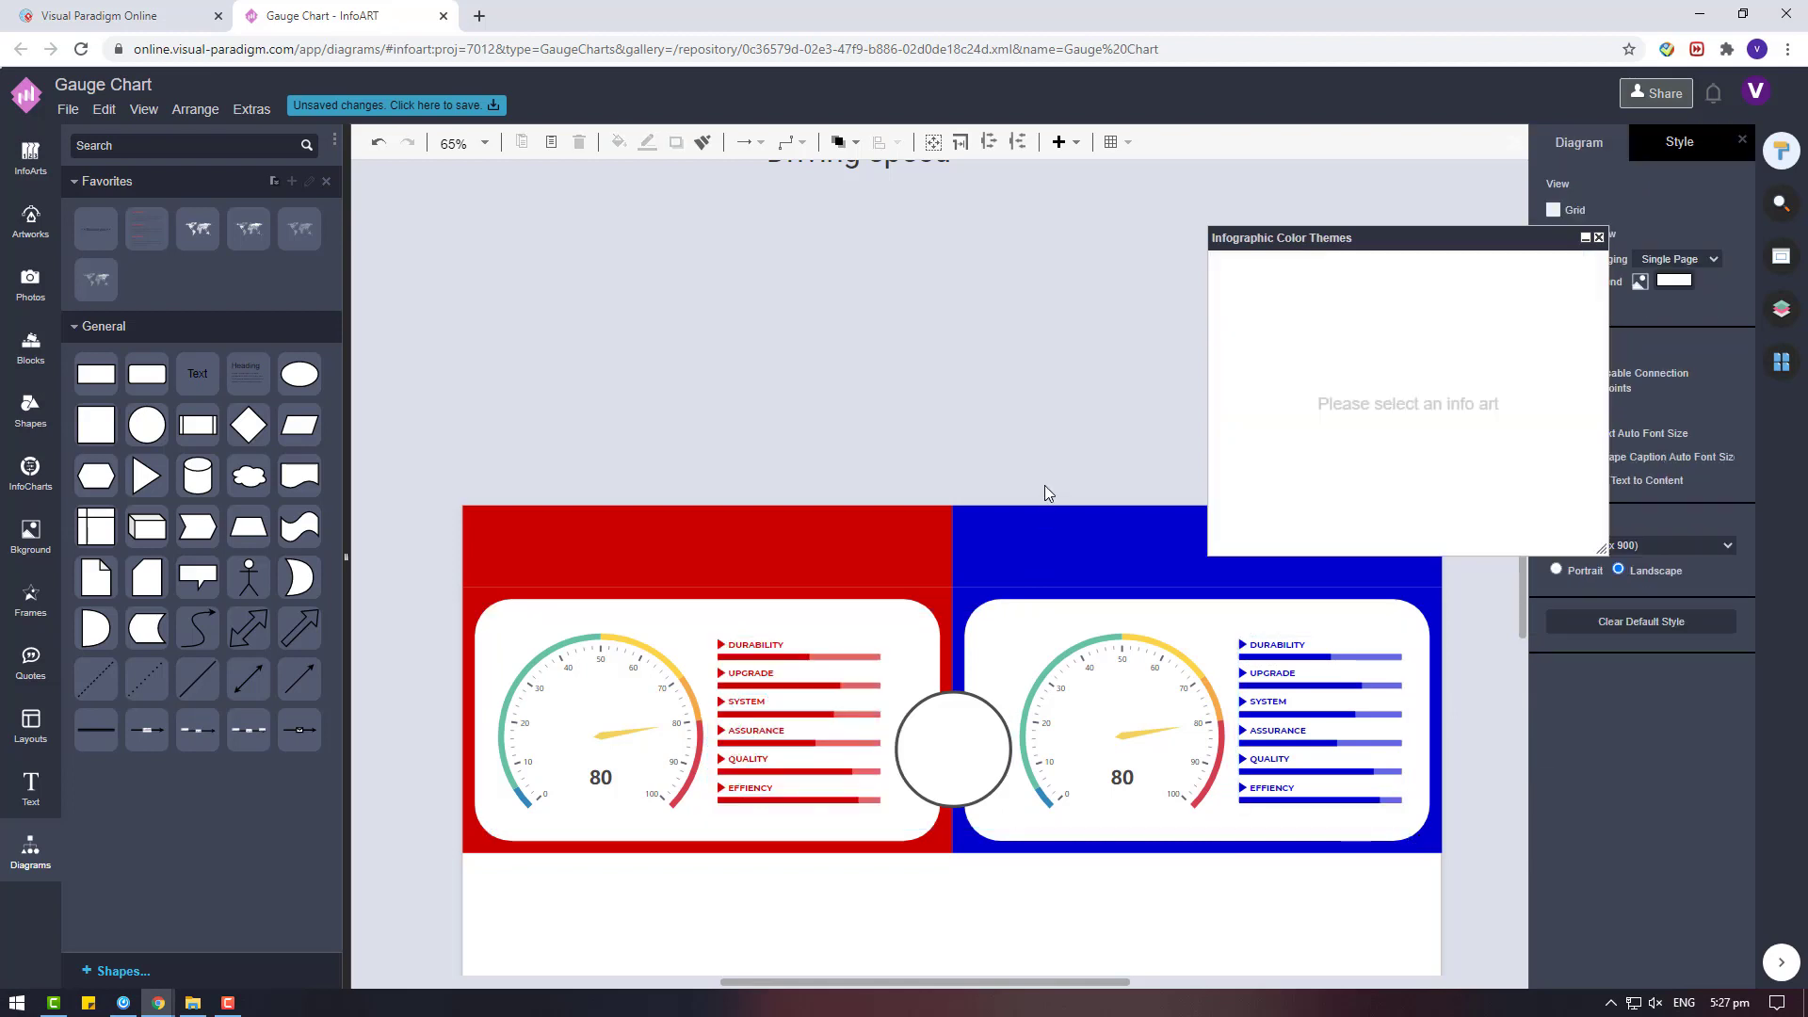
Resize the central circle to 150 pt with constrained proportions and move it up above the coloured cards.
{"action": "left_click", "coordinate": [952, 749]}
{"action": "left_click_drag", "start_coordinate": [1507, 236], "coordinate": [1381, 167]}
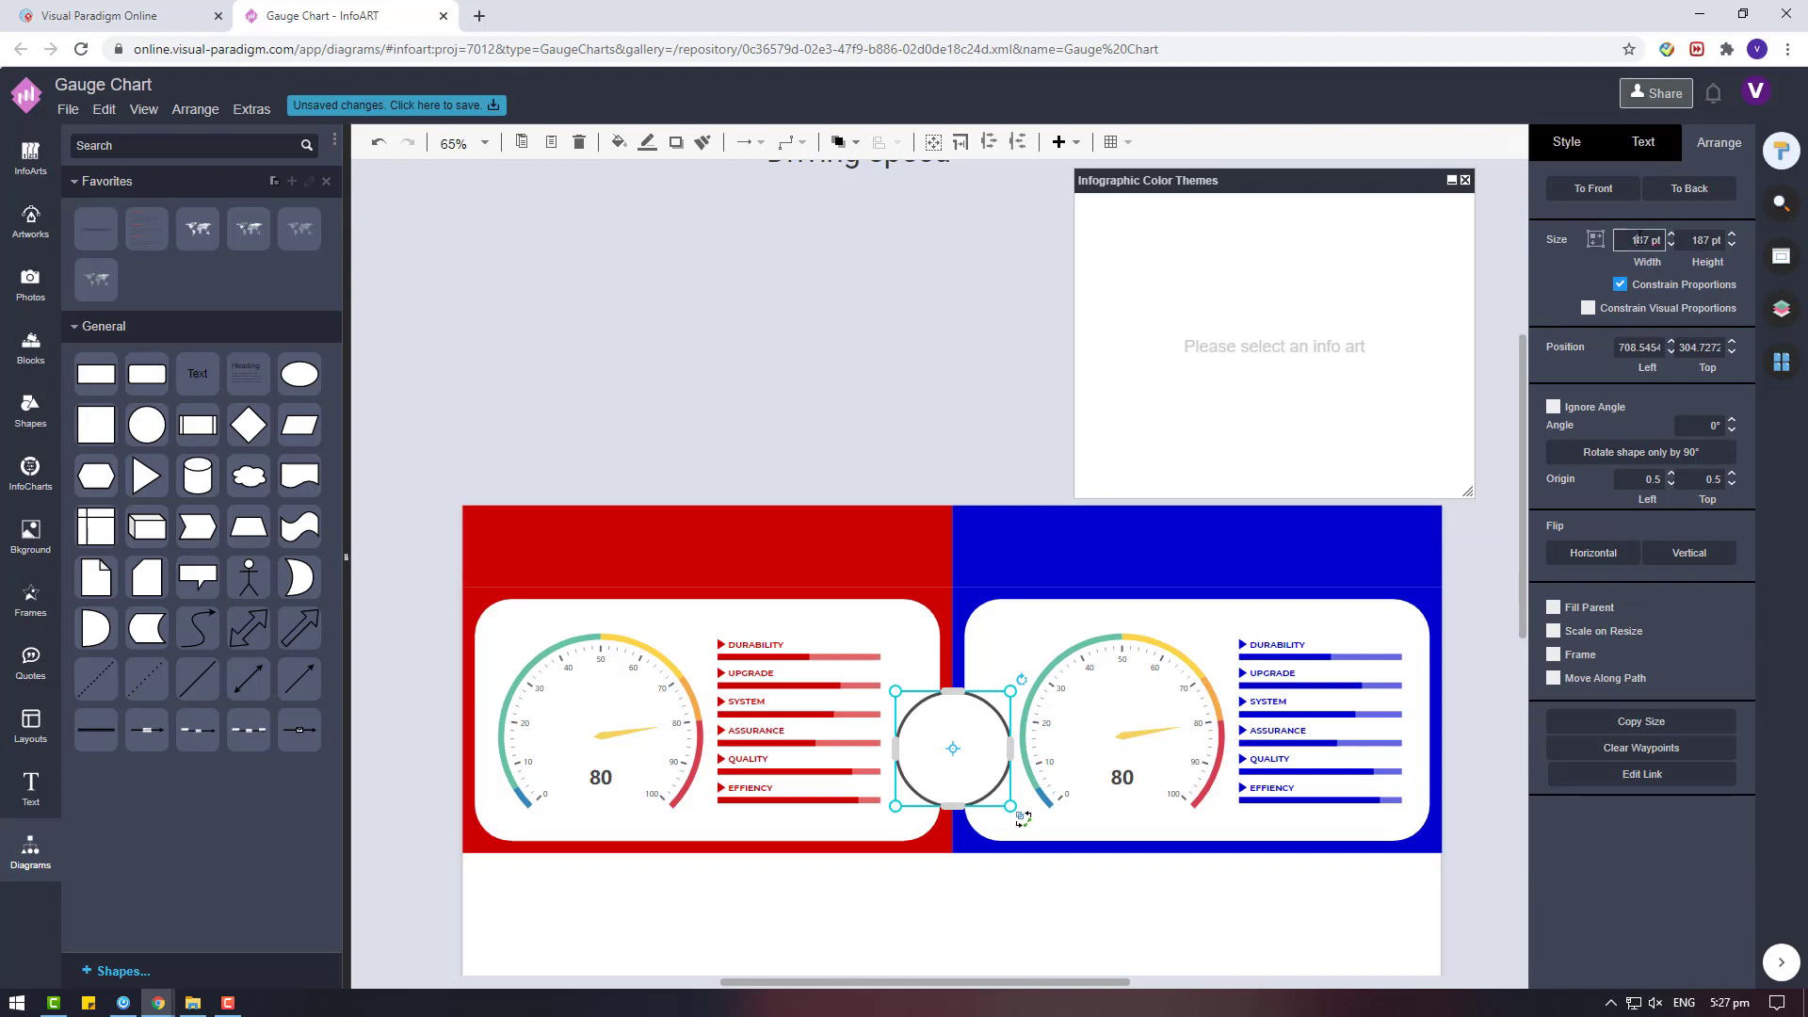
{"action": "type", "text": "0"}
{"action": "key", "text": "Return"}
{"action": "left_click_drag", "start_coordinate": [952, 749], "coordinate": [930, 375]}
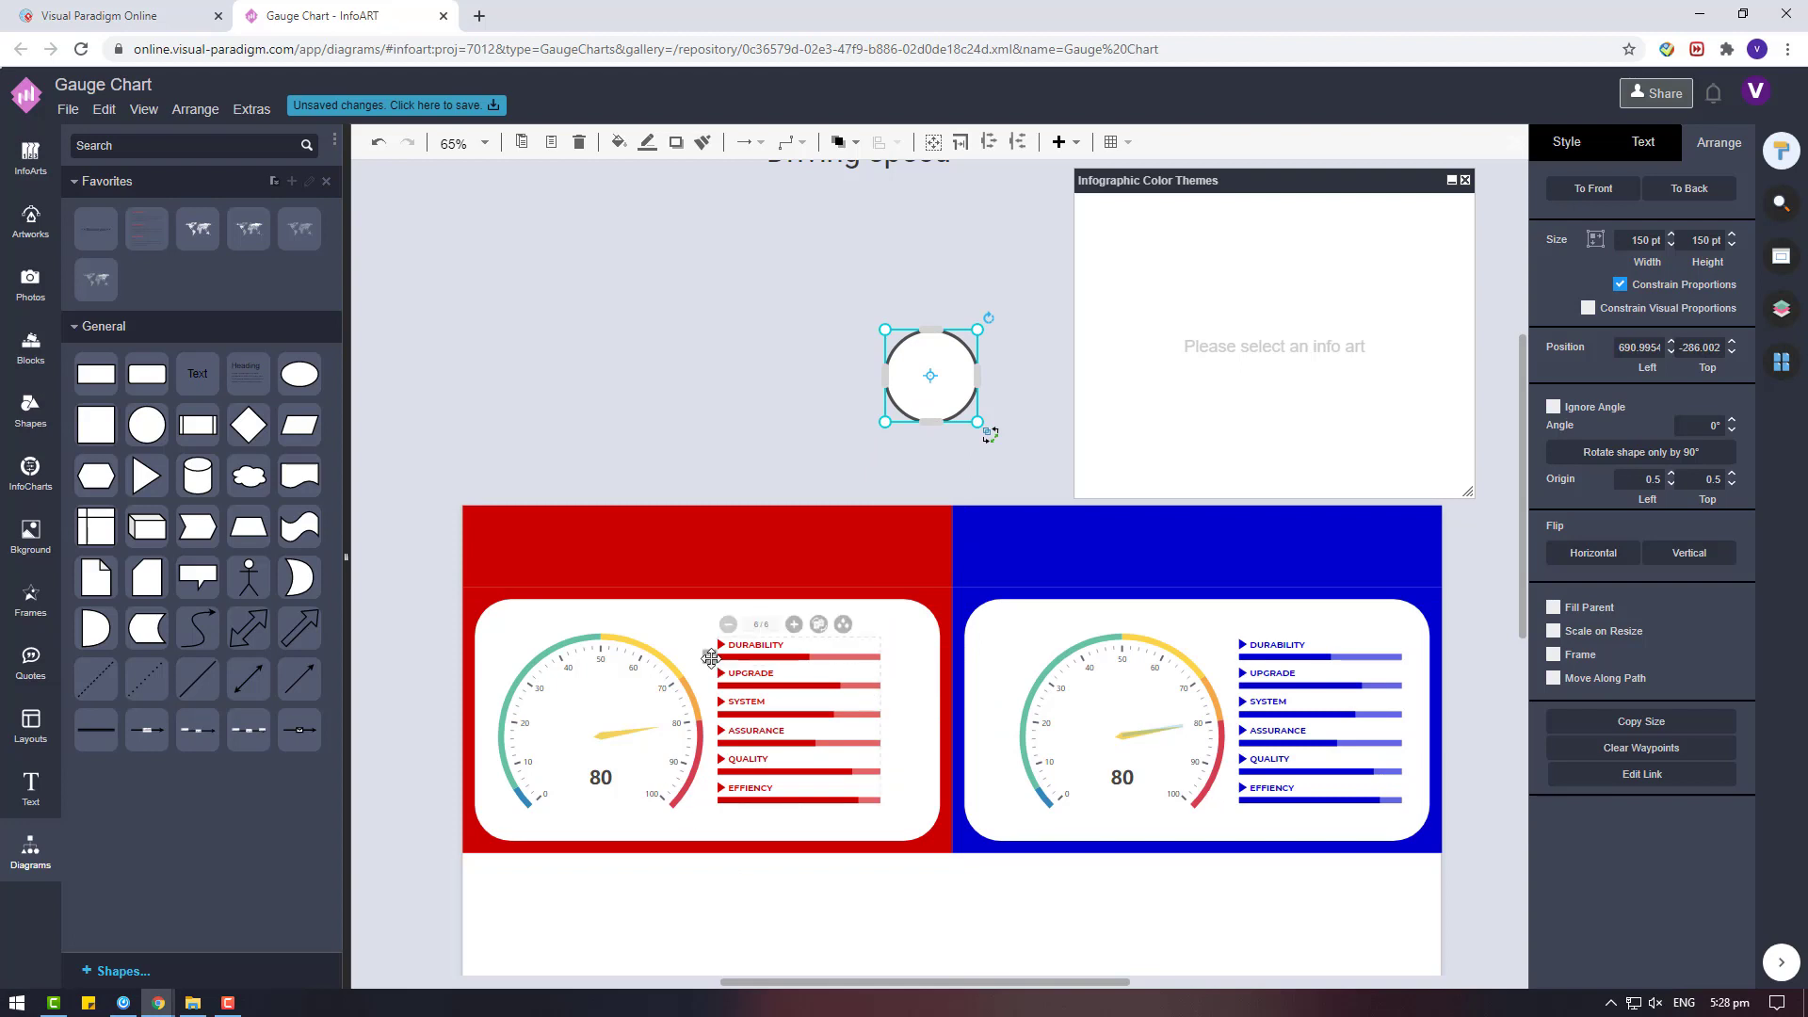
Shift the red gauge-and-list pair slightly right and the blue pair slightly left to centre them within their white areas.
{"action": "left_click", "coordinate": [720, 668]}
{"action": "left_click_drag", "start_coordinate": [591, 711], "coordinate": [749, 774]}
{"action": "left_click", "coordinate": [1178, 783]}
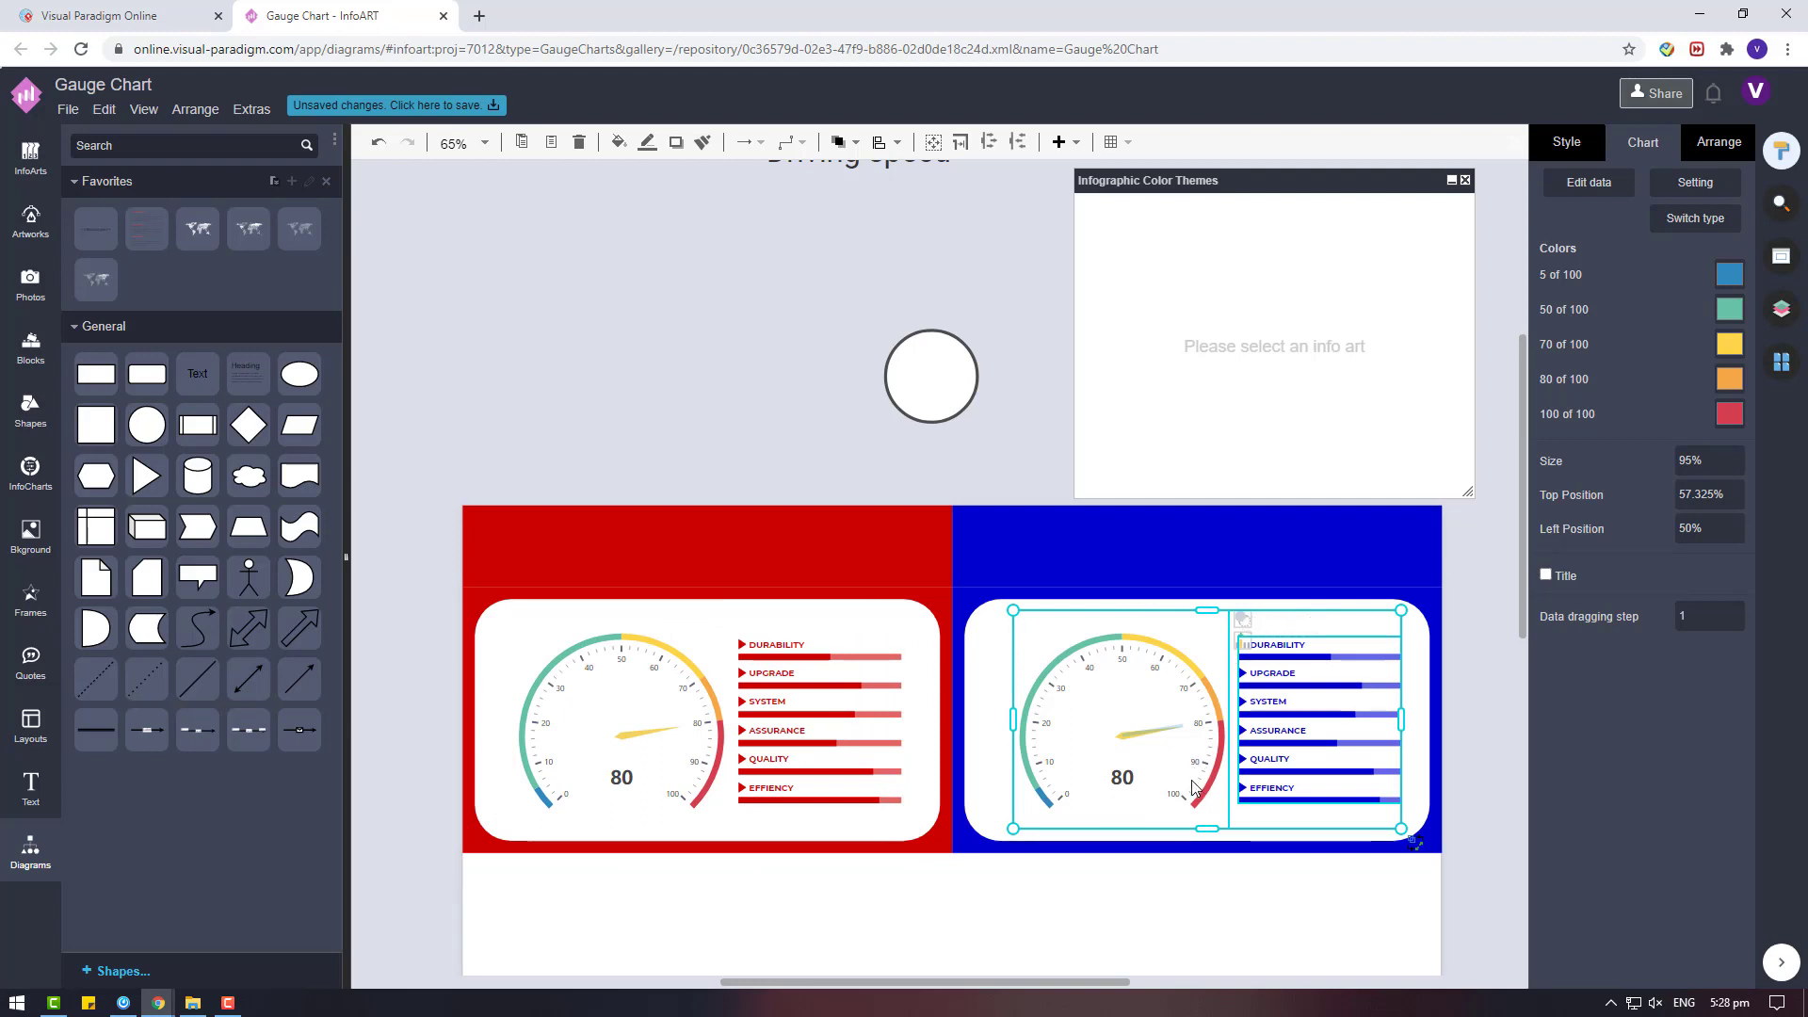
{"action": "left_click_drag", "start_coordinate": [1198, 789], "coordinate": [1187, 788]}
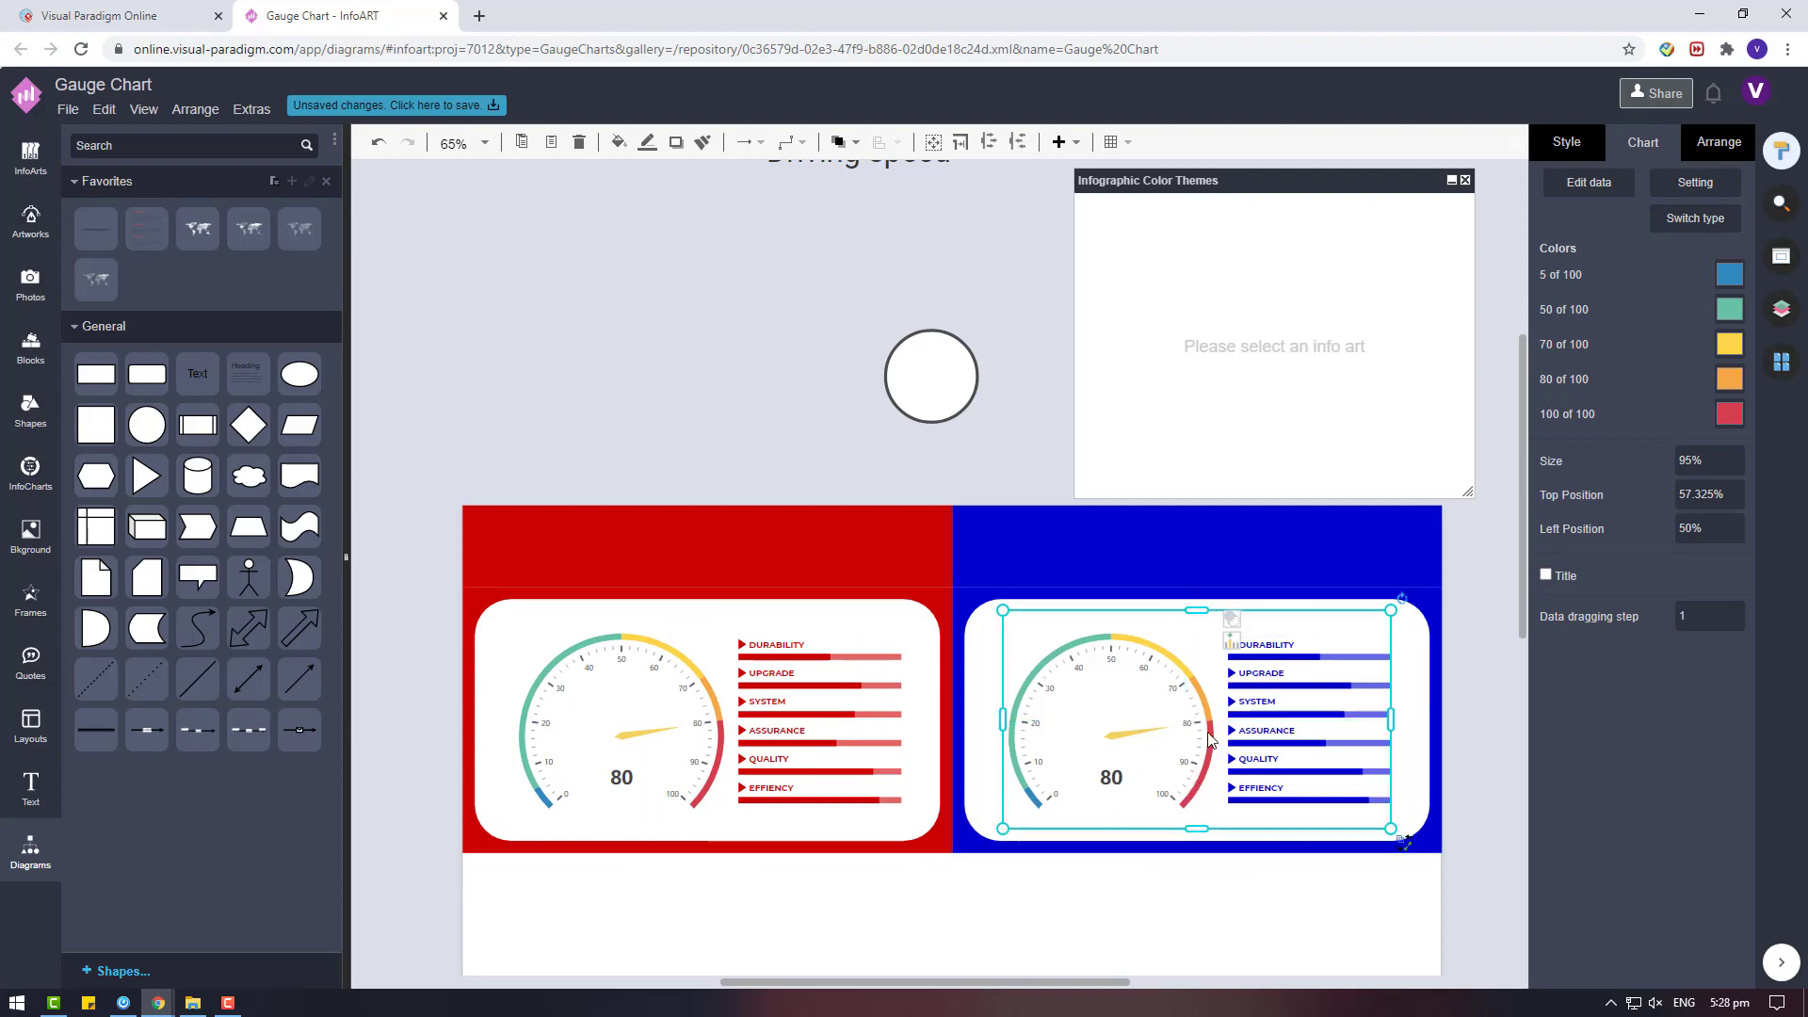
{"action": "right_click", "coordinate": [1208, 758]}
{"action": "left_click", "coordinate": [1257, 843]}
{"action": "right_click", "coordinate": [688, 785]}
{"action": "left_click", "coordinate": [728, 845]}
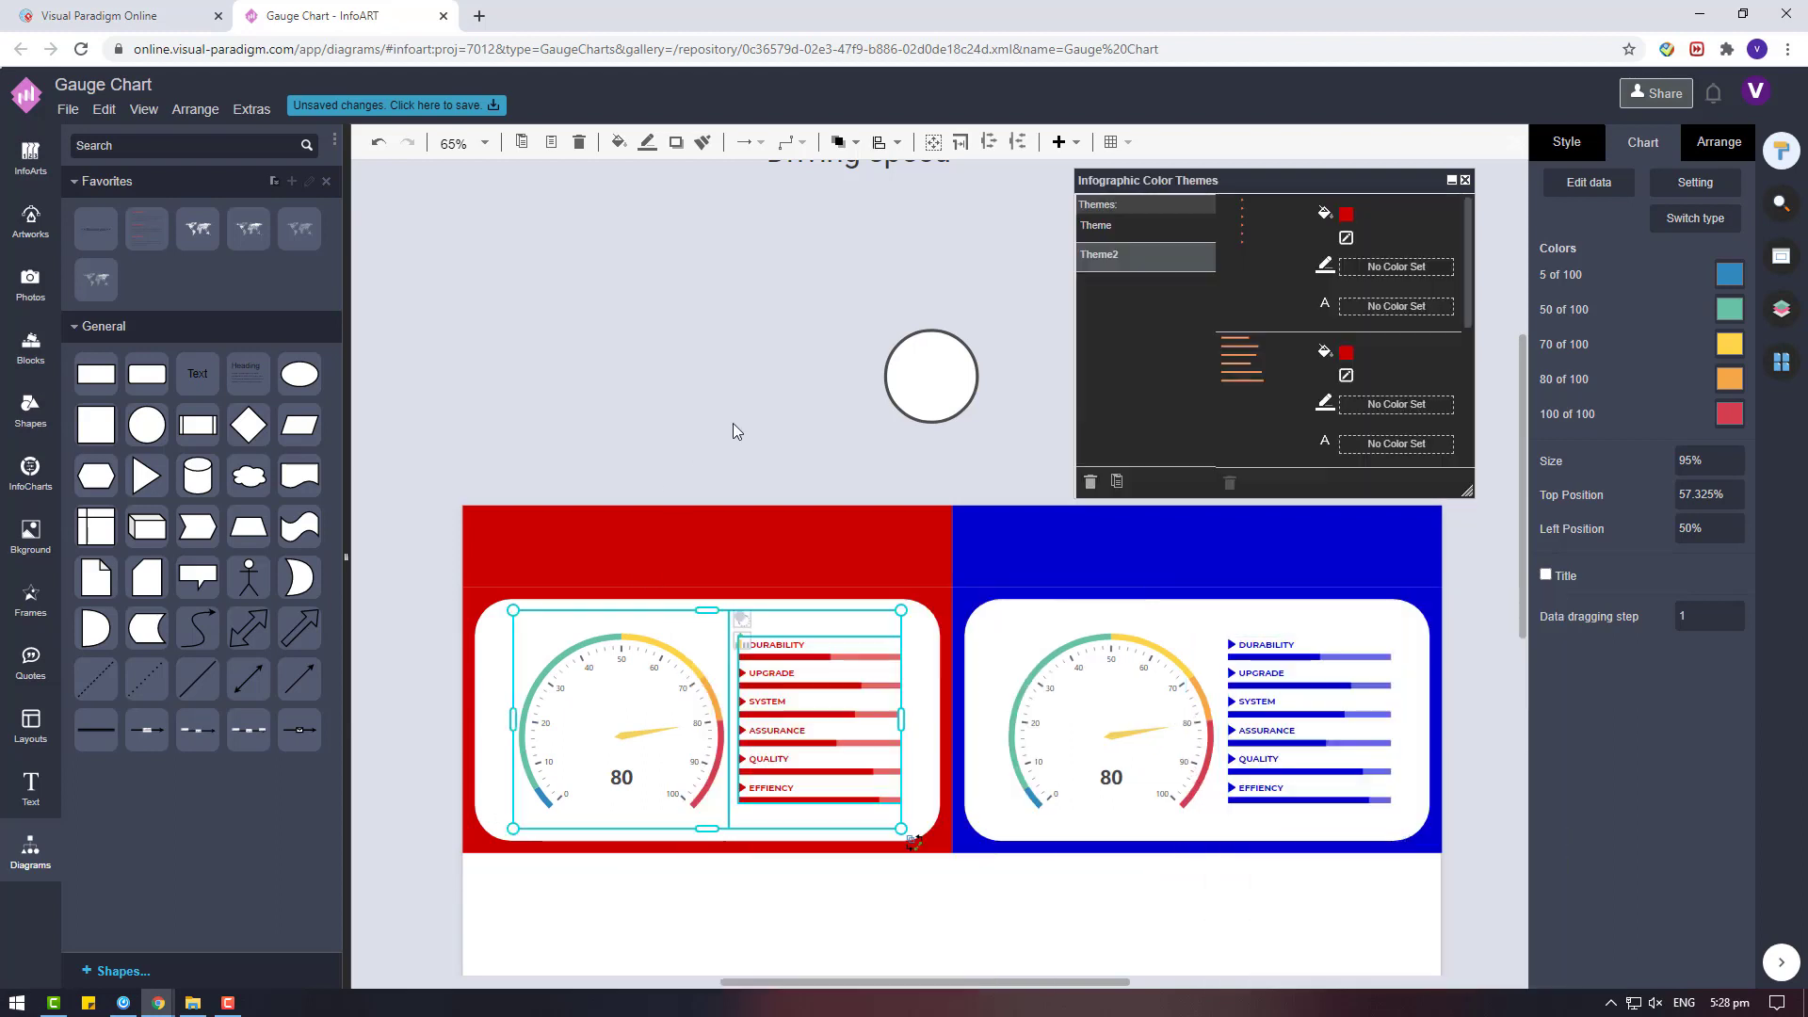
{"action": "left_click", "coordinate": [734, 424]}
Change the fill of the red header strip to a muted dark red.
{"action": "left_click", "coordinate": [962, 387]}
{"action": "scroll", "coordinate": [1049, 609], "scroll_direction": "down", "scroll_amount": 1}
{"action": "scroll", "coordinate": [1049, 610], "scroll_direction": "up", "scroll_amount": 1}
{"action": "left_click_drag", "start_coordinate": [1045, 981], "coordinate": [1076, 981]}
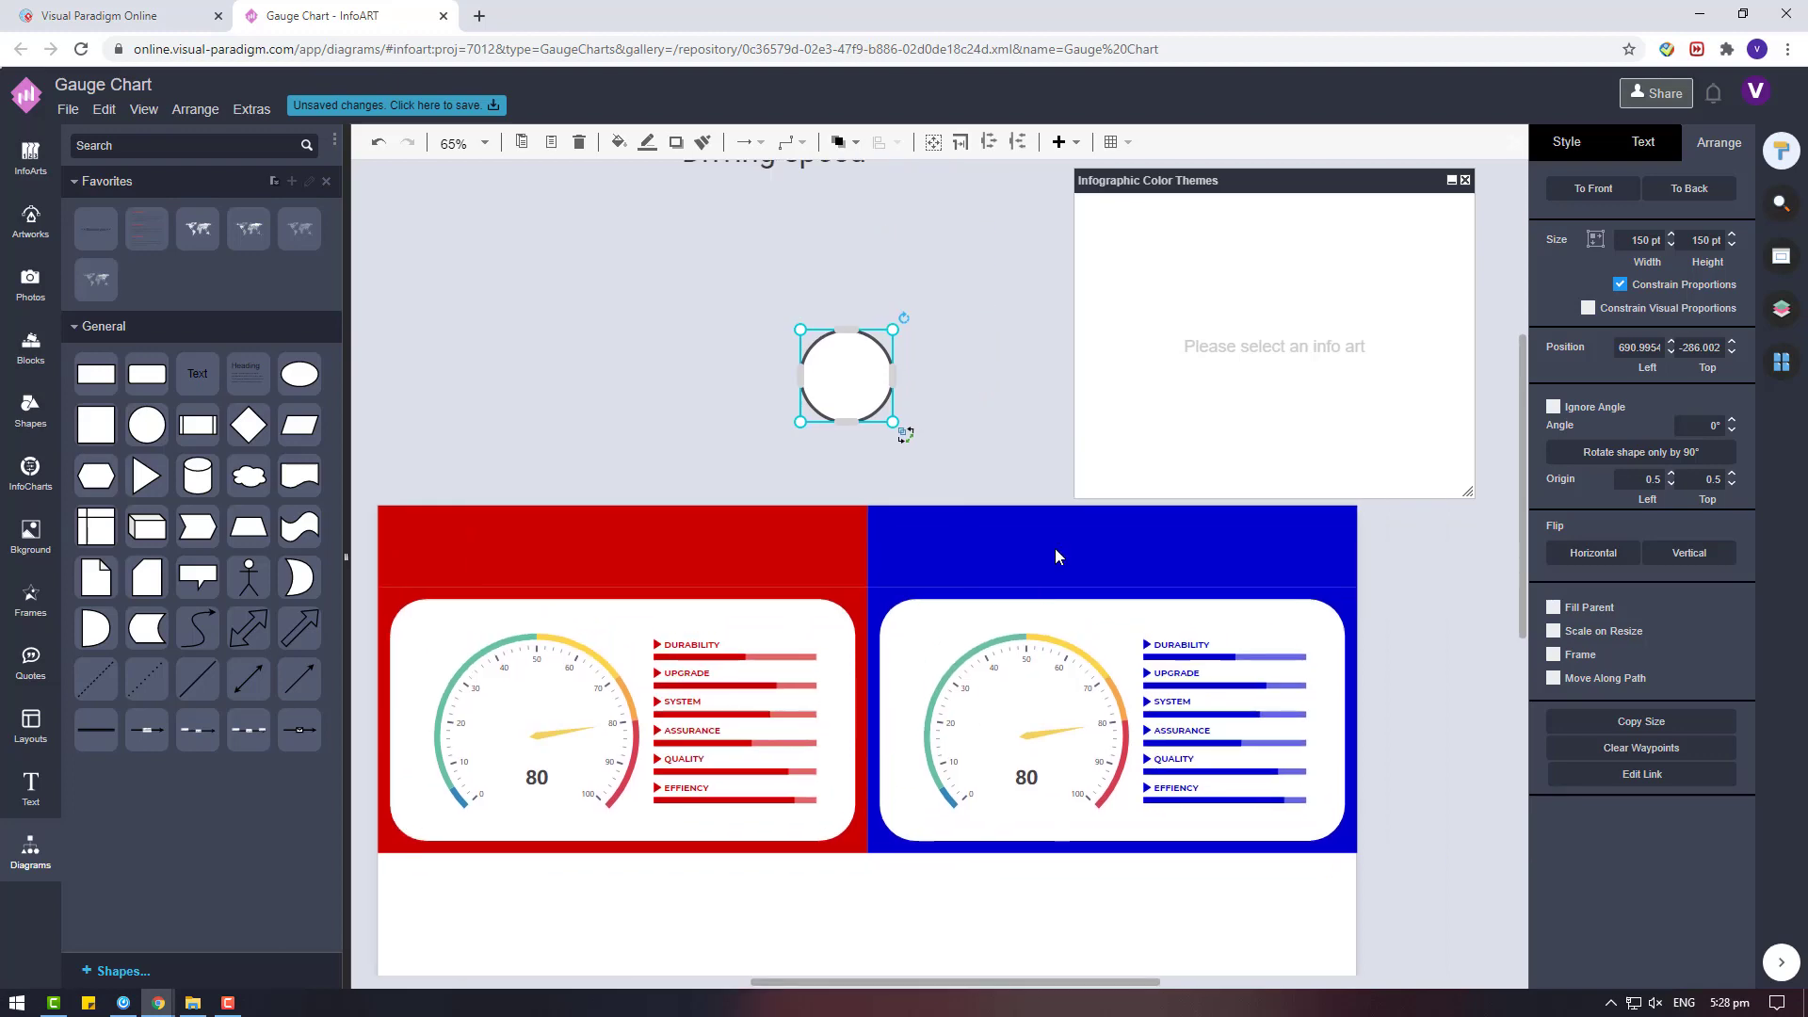
{"action": "left_click", "coordinate": [798, 548]}
{"action": "left_click", "coordinate": [1574, 153]}
{"action": "left_click", "coordinate": [1717, 278]}
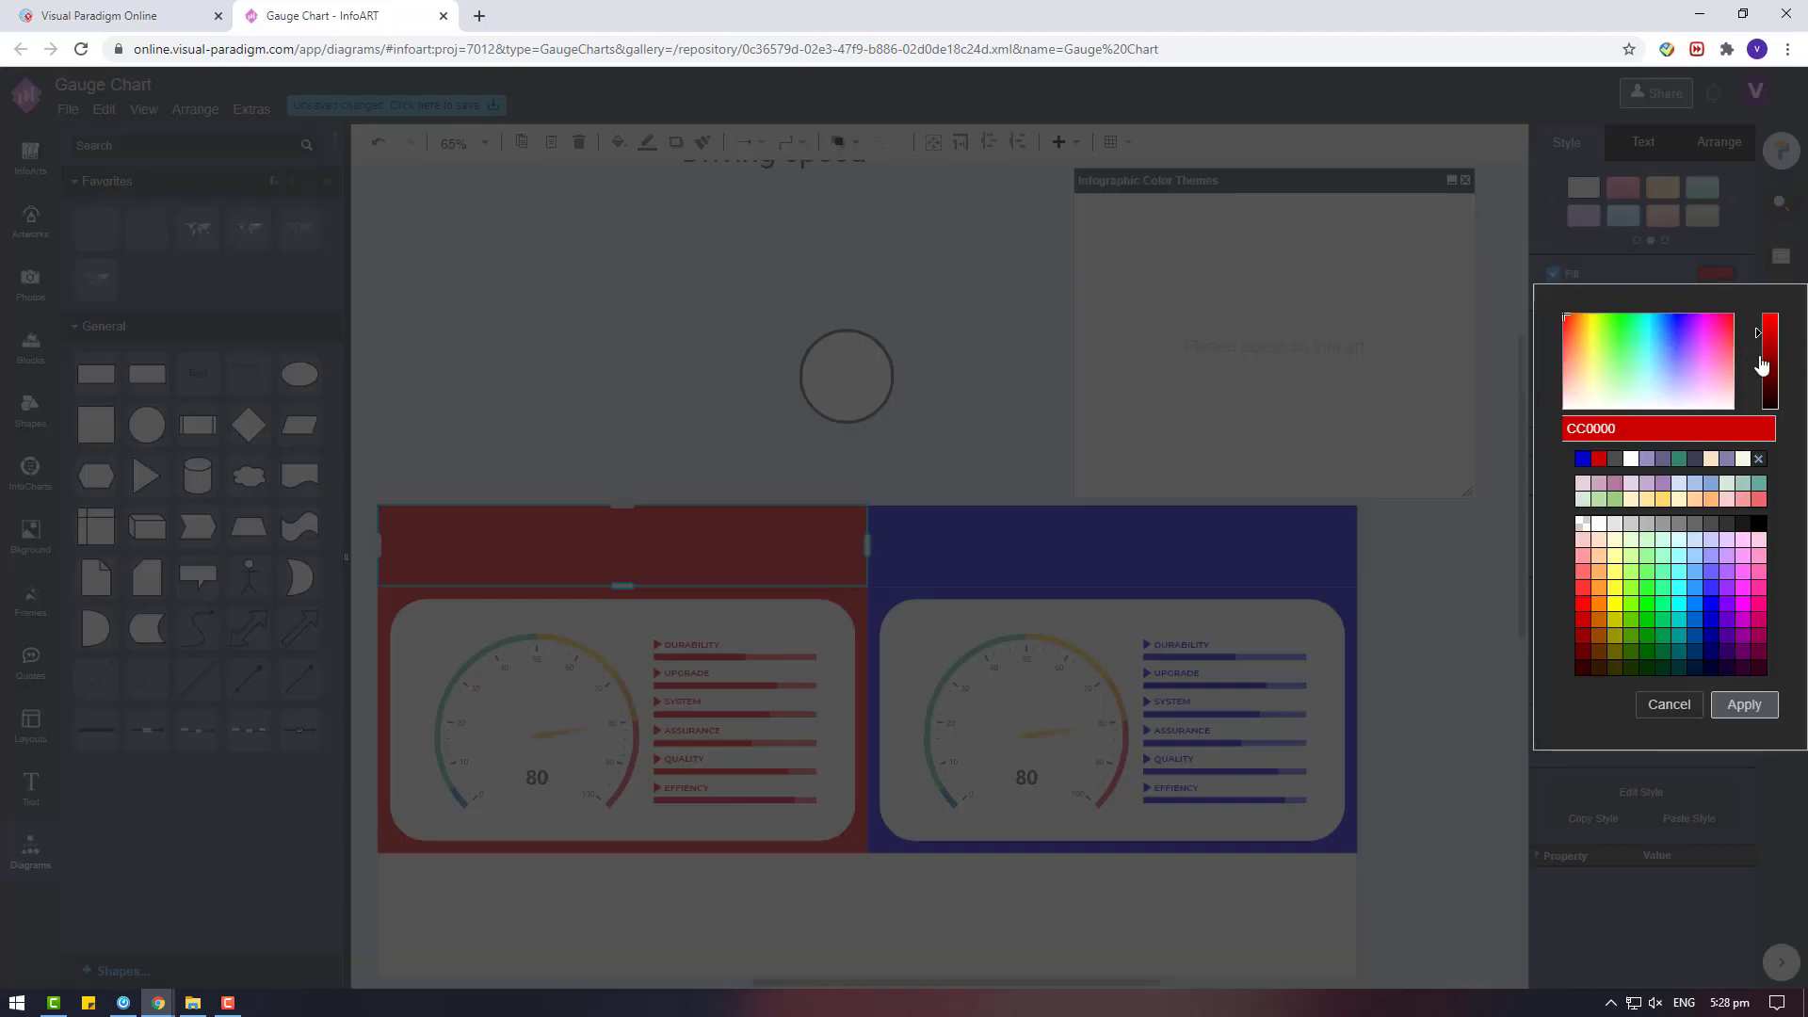
{"action": "left_click", "coordinate": [1764, 354]}
{"action": "left_click", "coordinate": [1742, 706]}
{"action": "left_click", "coordinate": [1714, 274]}
{"action": "left_click", "coordinate": [1569, 343]}
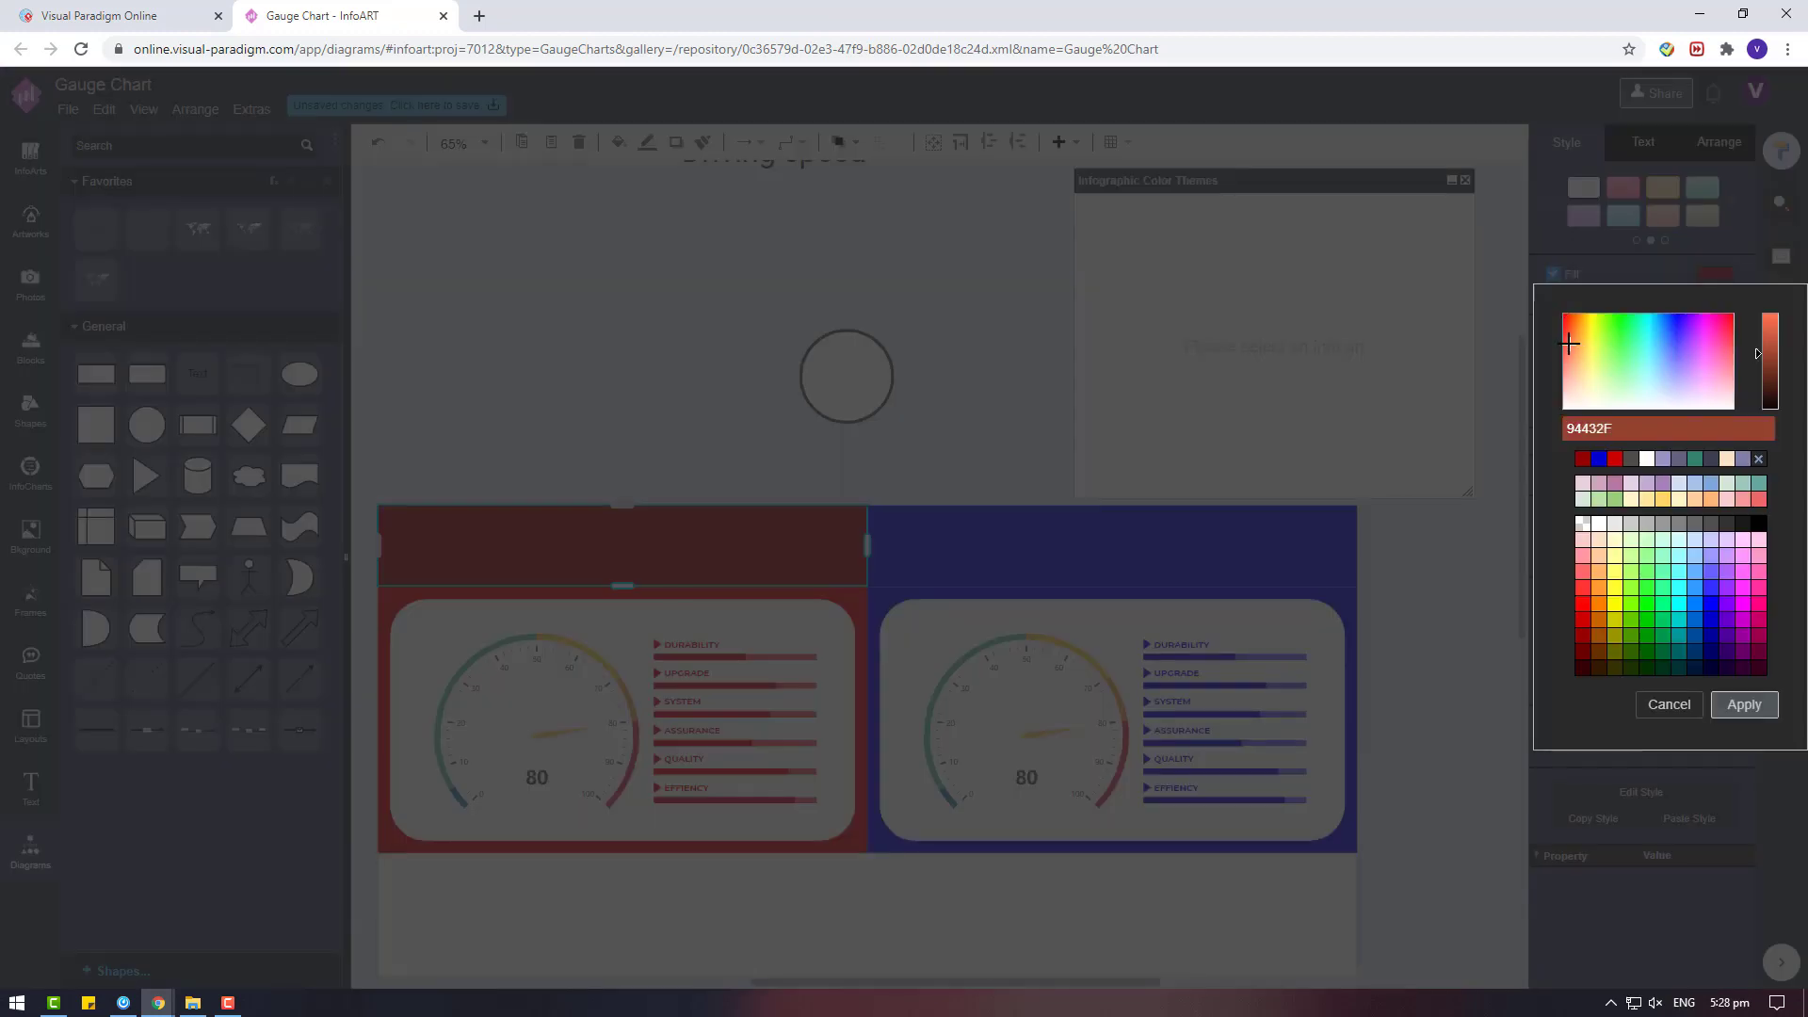
{"action": "left_click", "coordinate": [1752, 712]}
Apply the header's muted dark red fill to the background of the red card.
{"action": "left_click", "coordinate": [860, 612]}
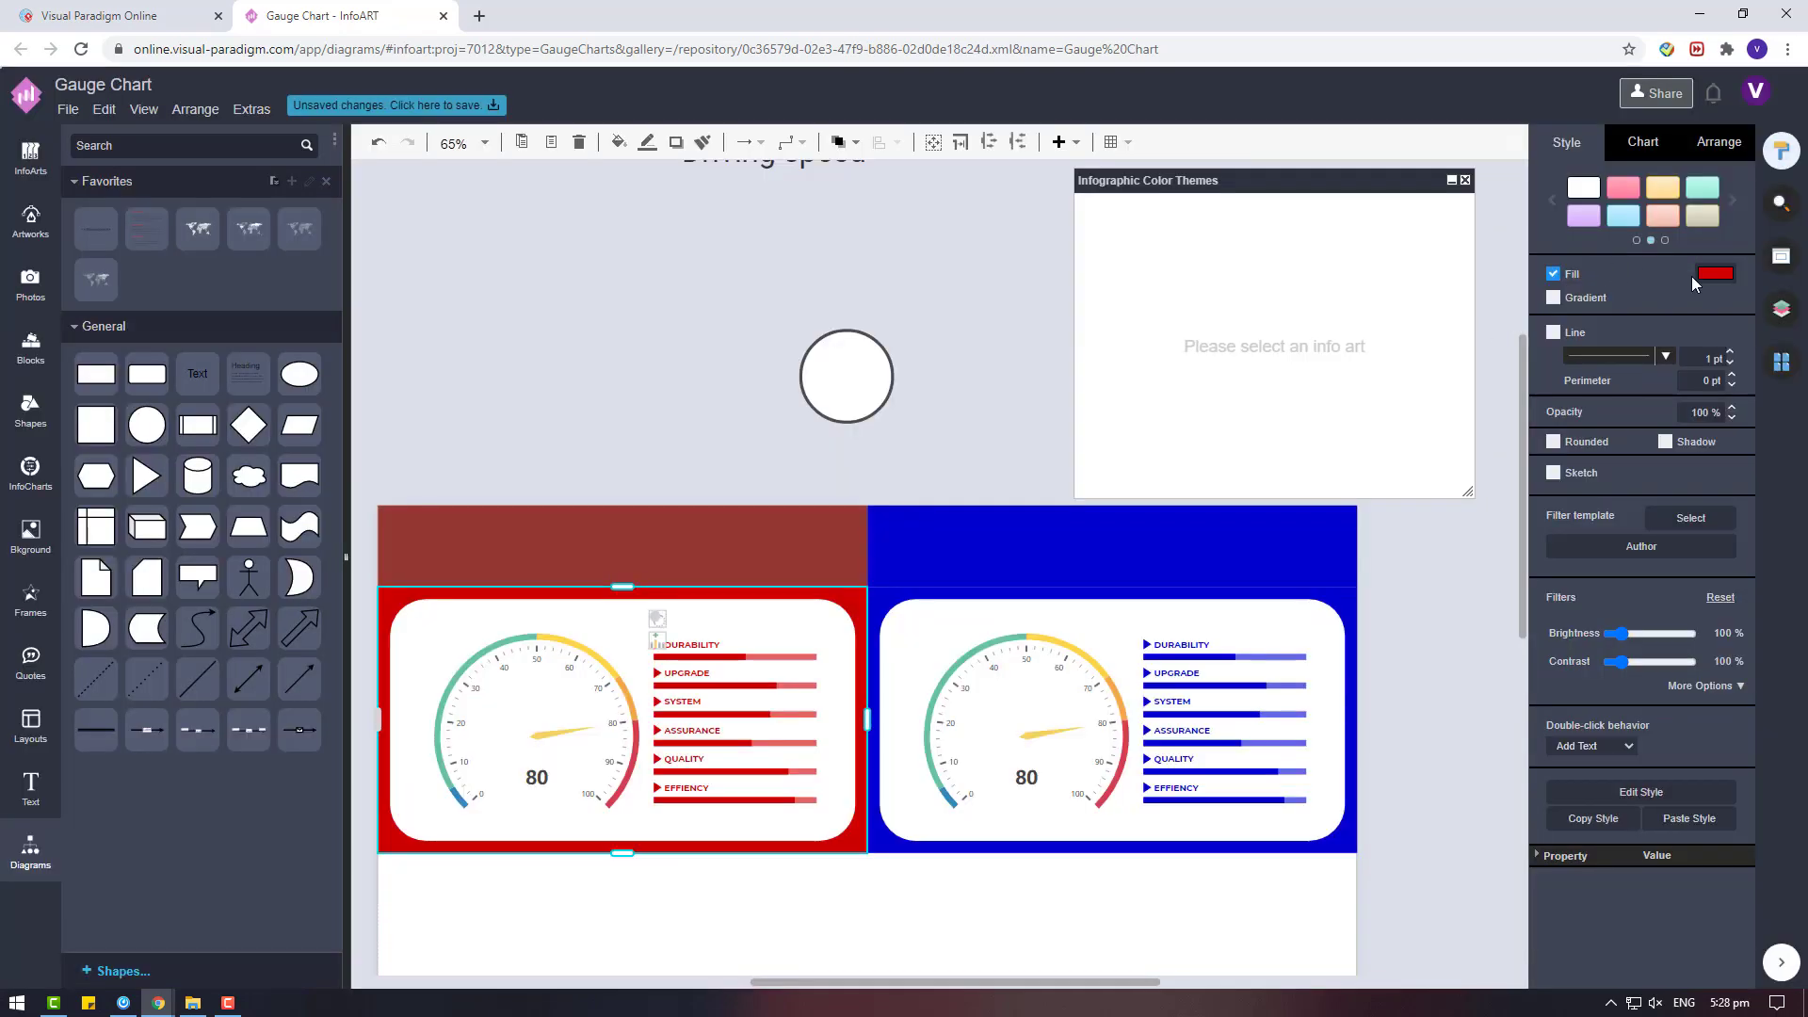
{"action": "left_click", "coordinate": [1710, 275]}
{"action": "left_click", "coordinate": [1580, 459]}
Change the fill of the blue header strip to a darker, muted blue.
{"action": "left_click", "coordinate": [1271, 568]}
{"action": "left_click", "coordinate": [1715, 275]}
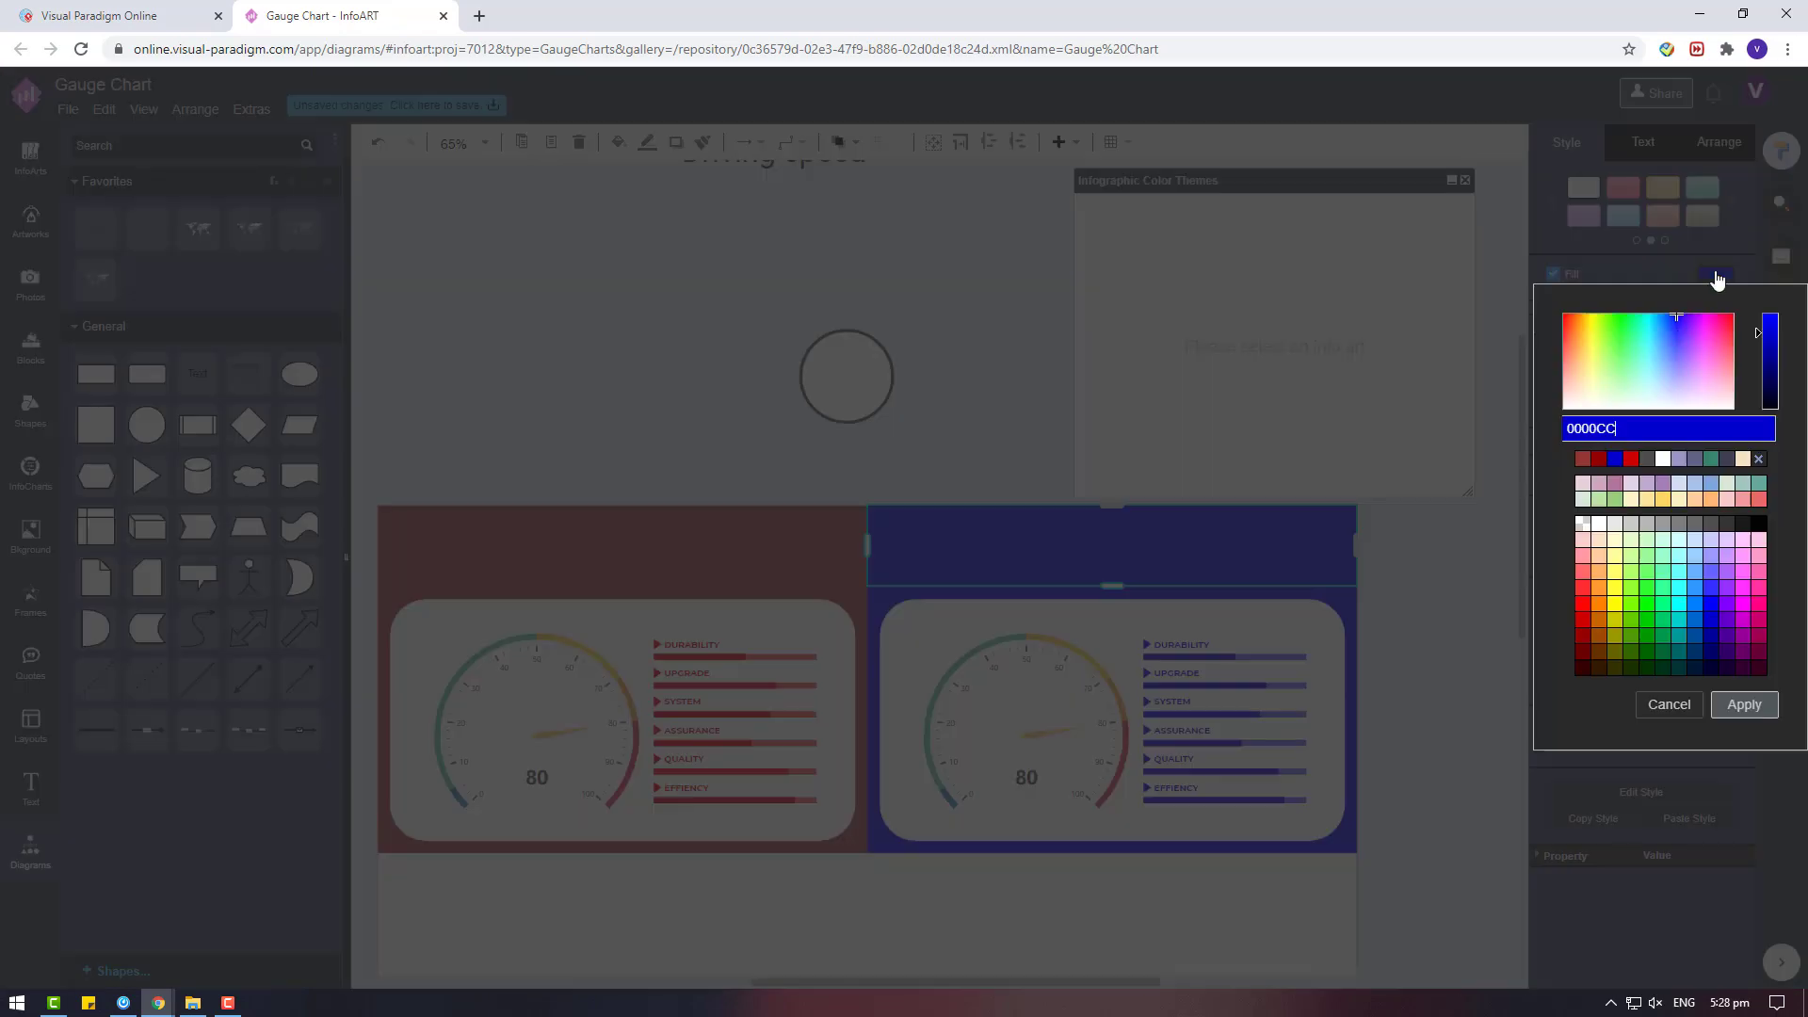
{"action": "left_click", "coordinate": [1682, 341]}
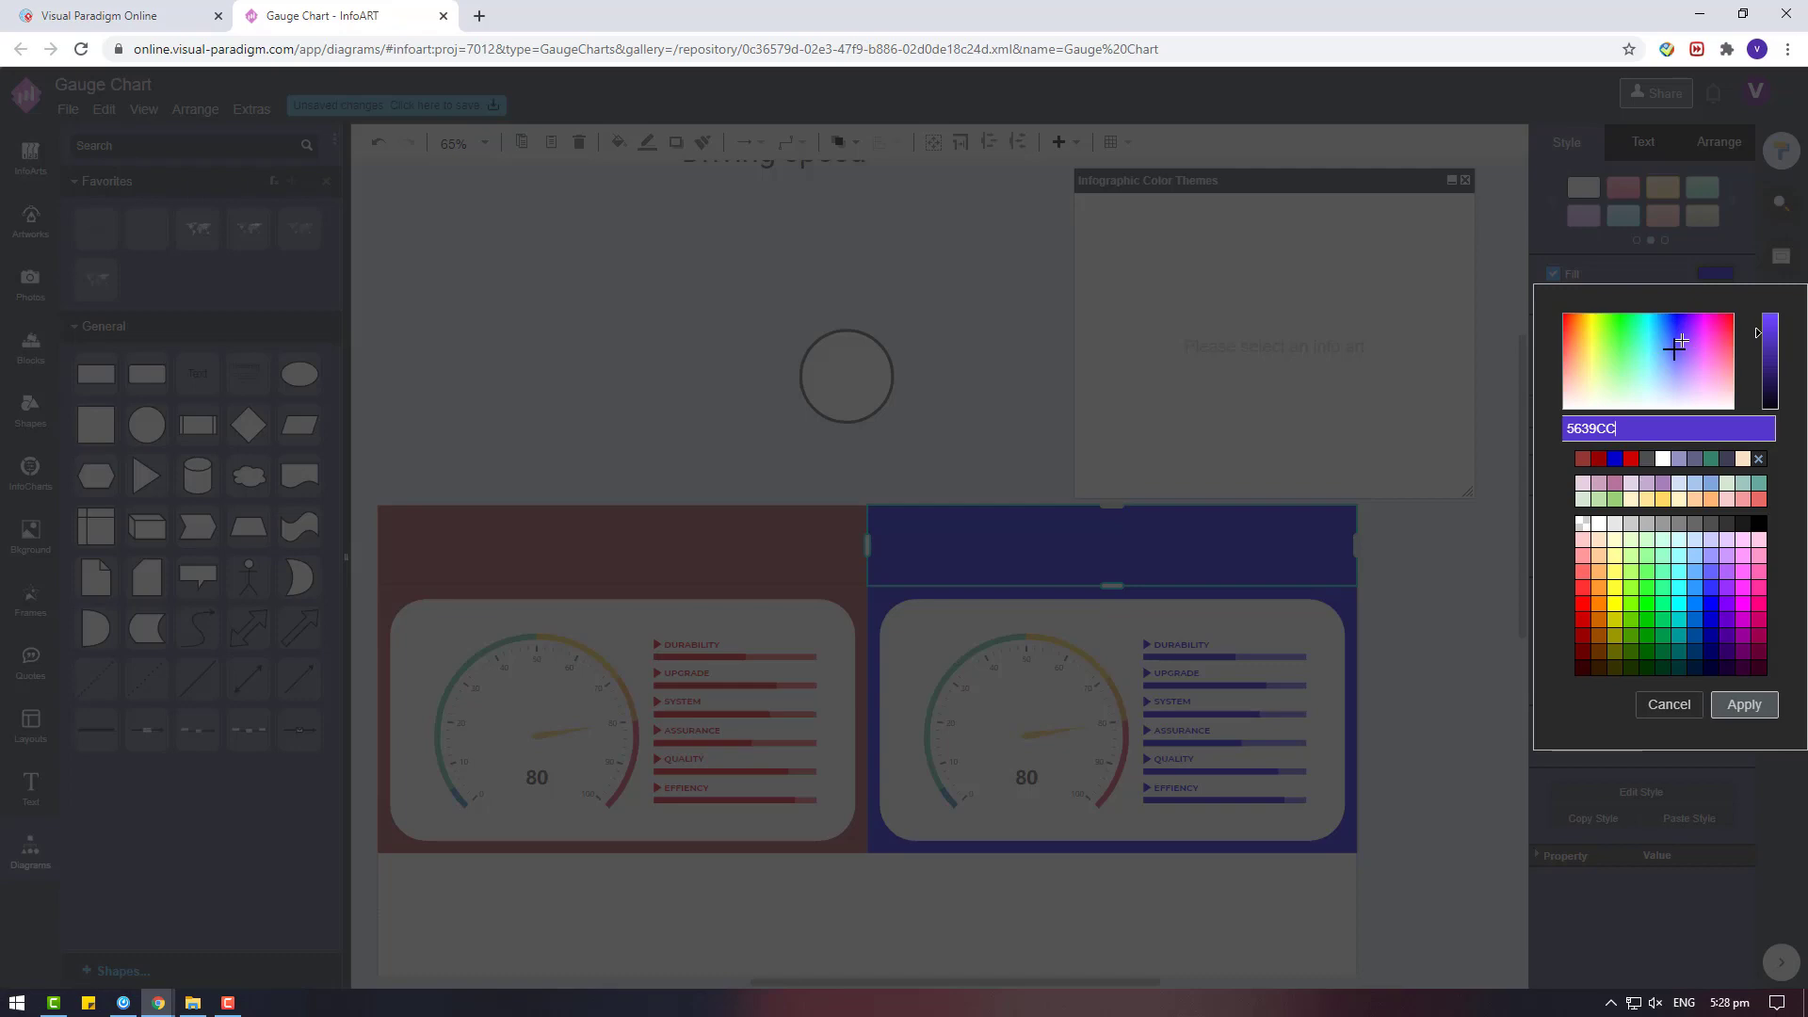
{"action": "left_click", "coordinate": [1674, 349]}
{"action": "left_click", "coordinate": [1768, 353]}
{"action": "left_click", "coordinate": [1741, 708]}
Apply the header's muted blue fill to the background of the blue card.
{"action": "left_click", "coordinate": [1348, 607]}
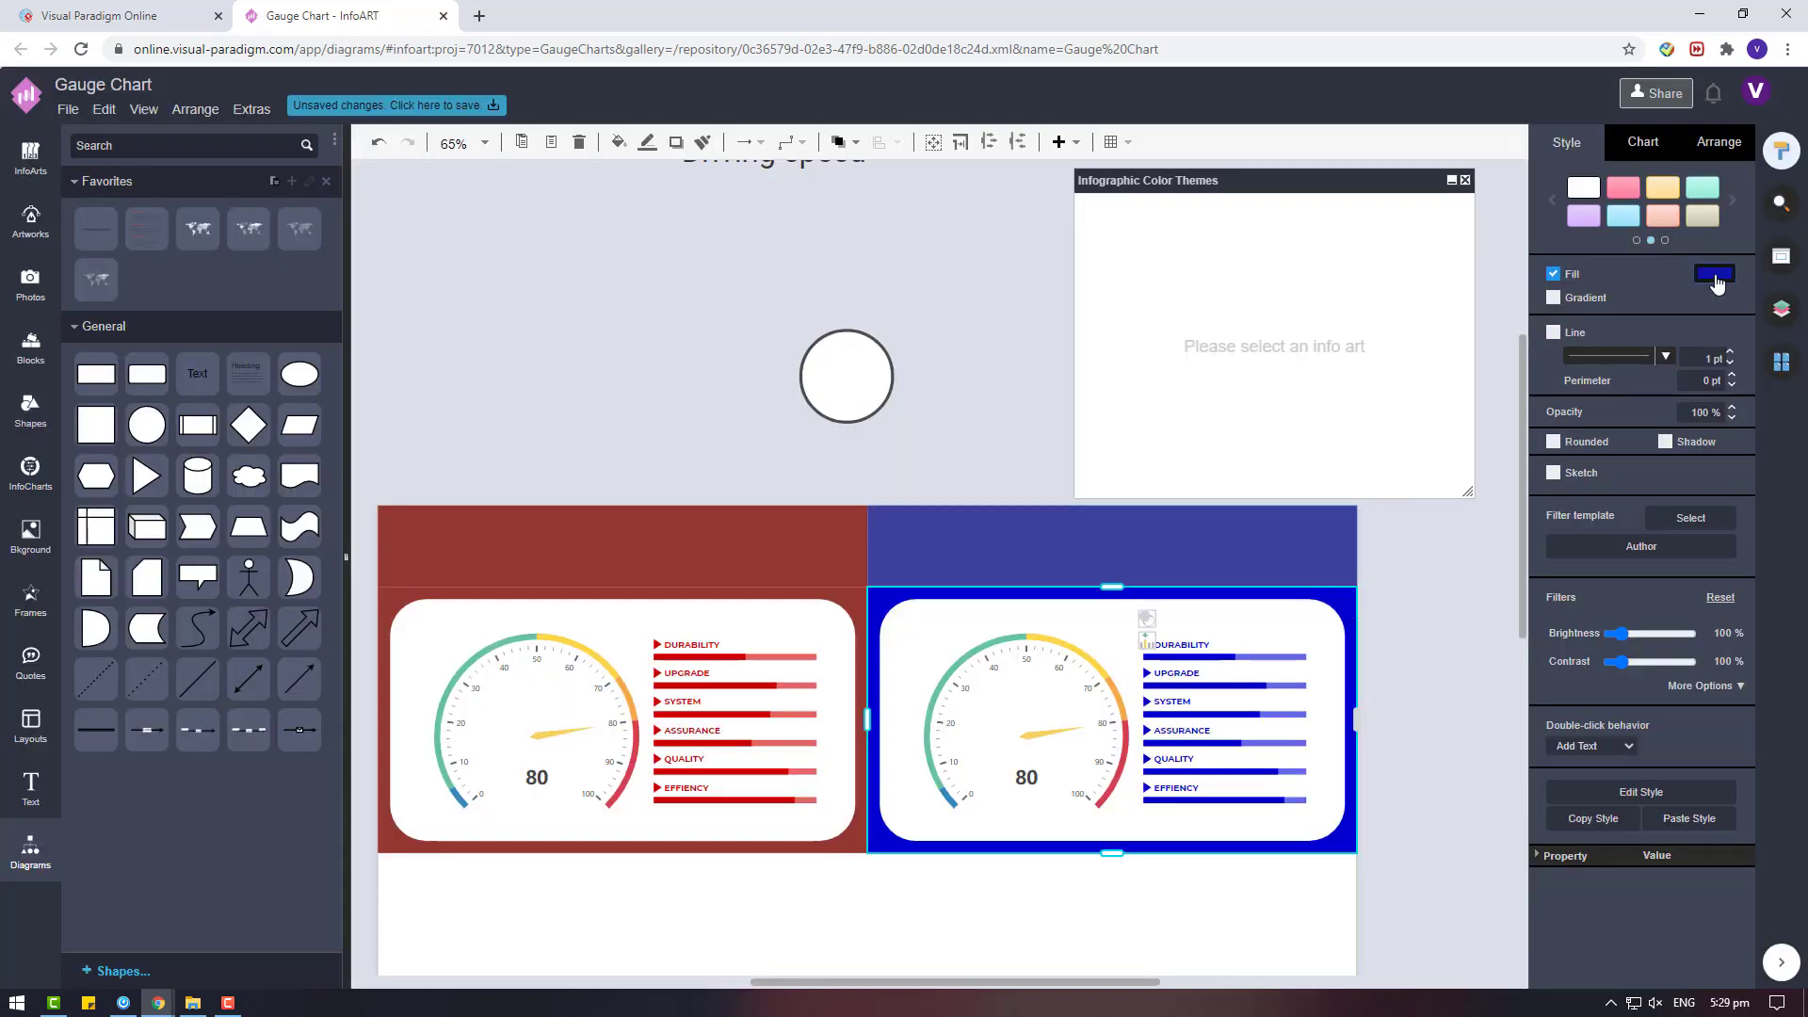
{"action": "left_click", "coordinate": [1715, 276]}
{"action": "left_click", "coordinate": [1741, 708]}
Nudge the circle slightly right and paste a copy of the red DURABILITY label into the empty area above the red header.
{"action": "left_click", "coordinate": [911, 371]}
{"action": "mouse_move", "coordinate": [886, 399]}
{"action": "left_mouse_down"}
{"action": "mouse_move", "coordinate": [907, 535]}
{"action": "mouse_move", "coordinate": [881, 364]}
{"action": "left_mouse_up"}
{"action": "left_click", "coordinate": [708, 645]}
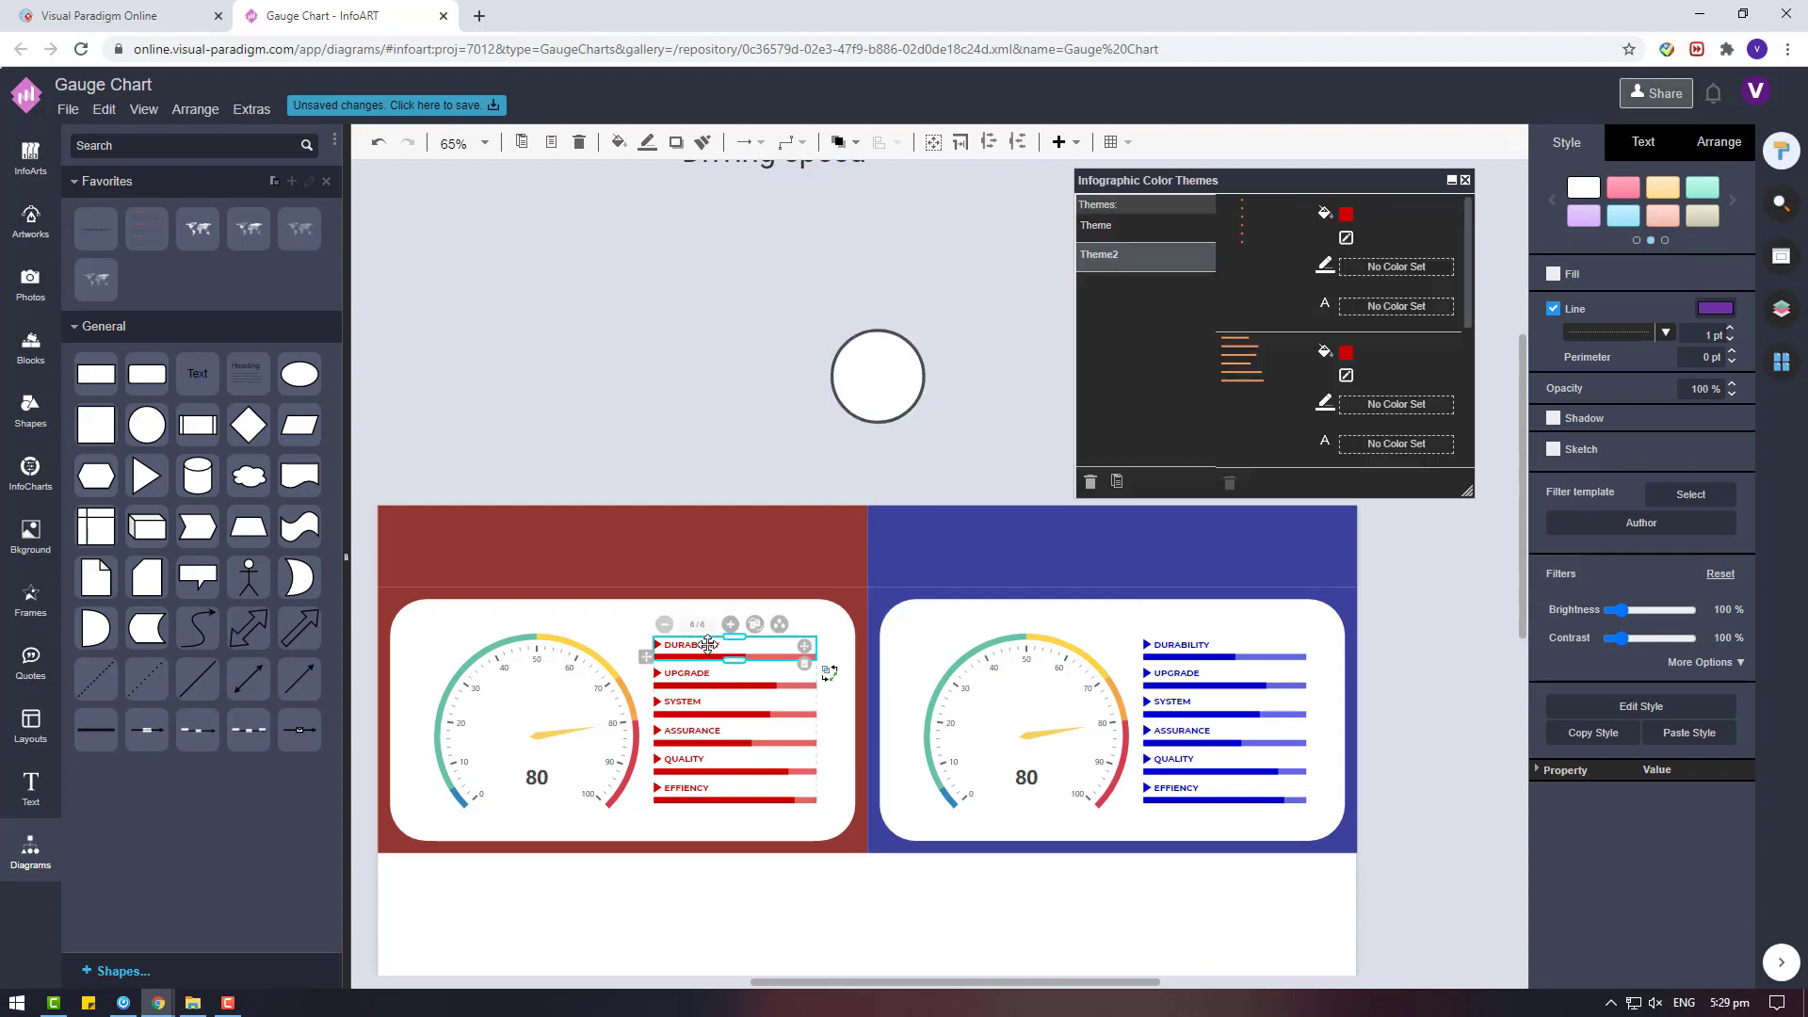
{"action": "key", "text": "ctrl+c"}
{"action": "left_click", "coordinate": [659, 426]}
{"action": "key", "text": "ctrl+v"}
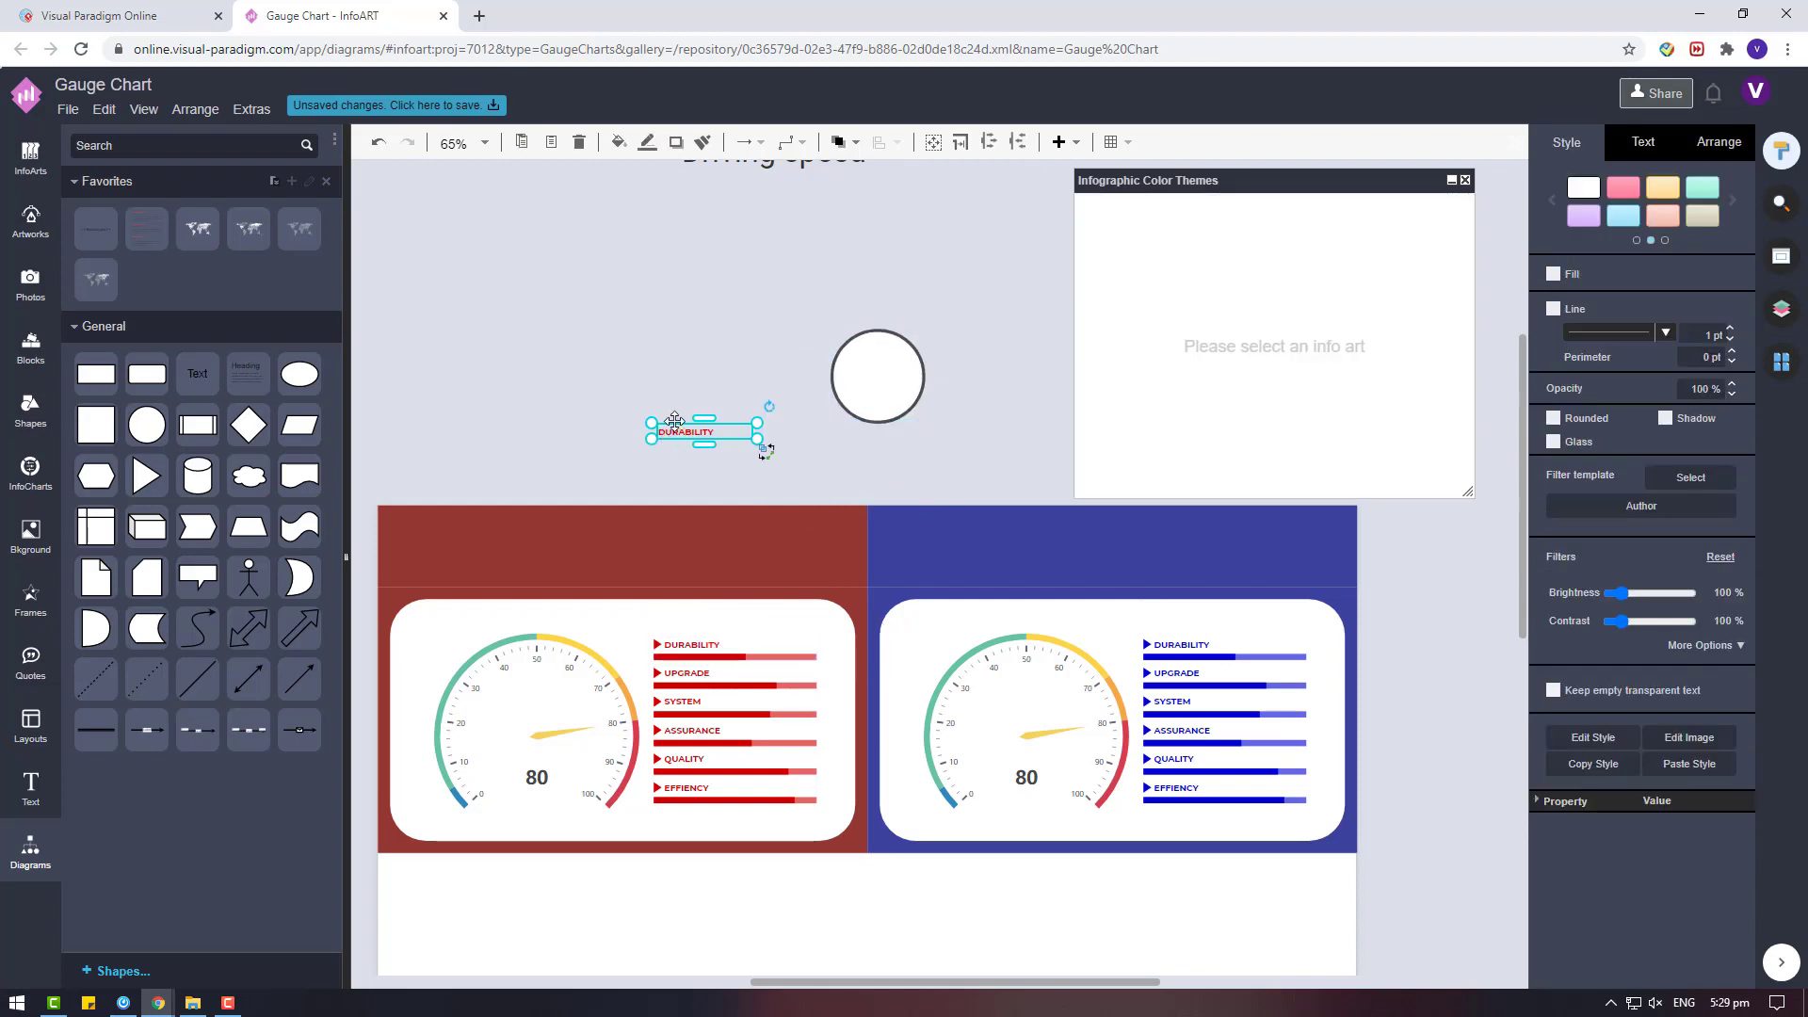
Change the copied label's text to VS and enlarge it to a font size of about 94 pt.
{"action": "double_click", "coordinate": [720, 431]}
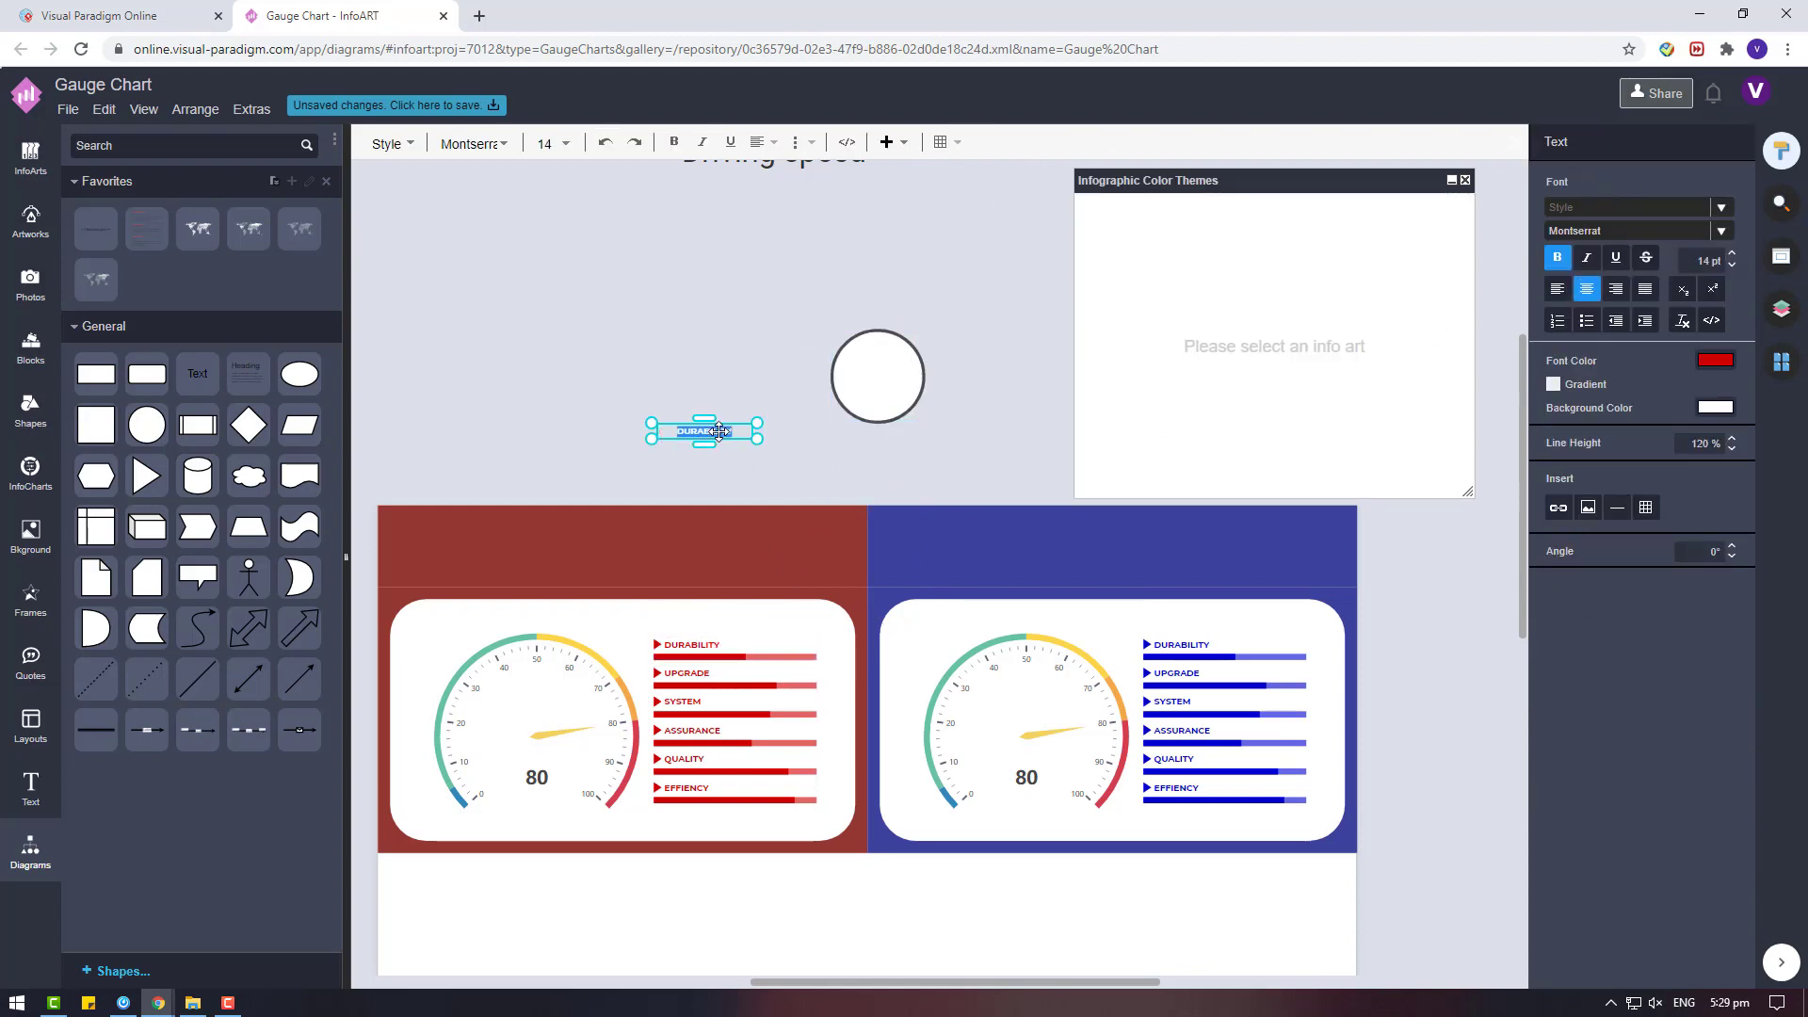
{"action": "left_click", "coordinate": [731, 339]}
{"action": "left_click", "coordinate": [709, 427]}
{"action": "left_click_drag", "start_coordinate": [707, 423], "coordinate": [719, 345]}
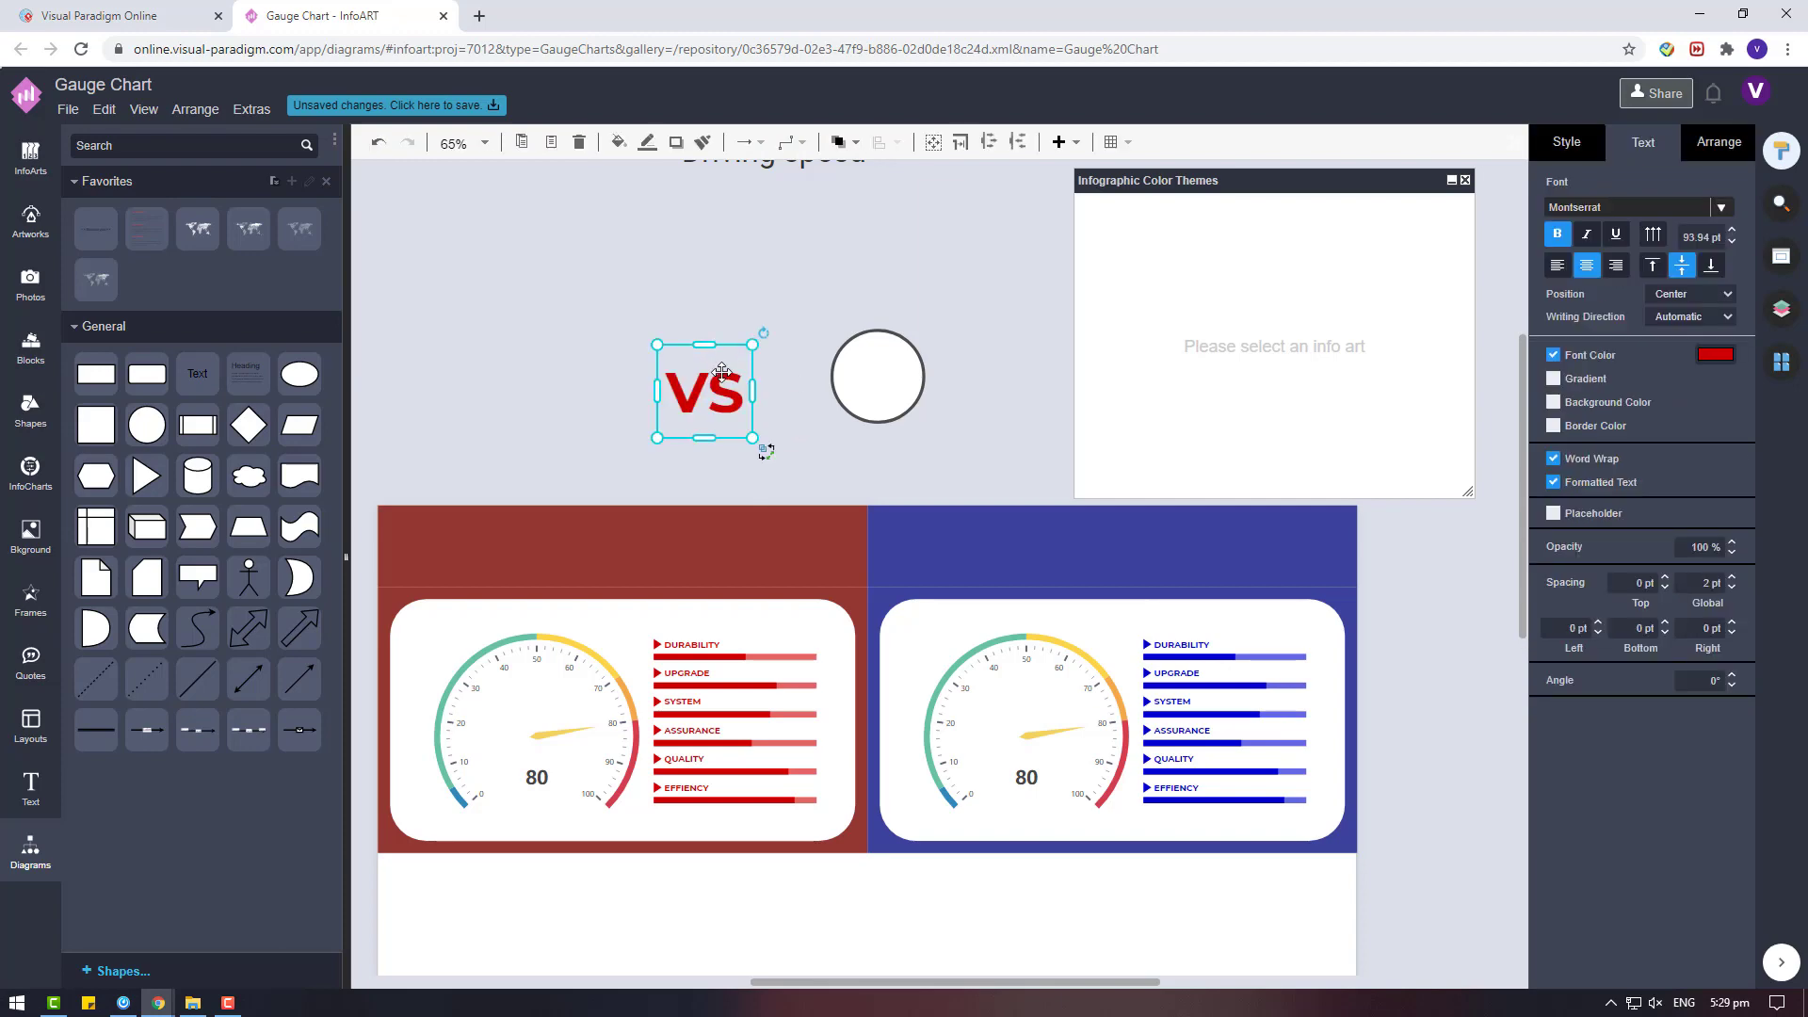
Set the font colour of the VS text to dark grey, matching the circle's outline.
{"action": "left_click", "coordinate": [1714, 354]}
{"action": "left_click", "coordinate": [1769, 468]}
{"action": "left_click", "coordinate": [1743, 794]}
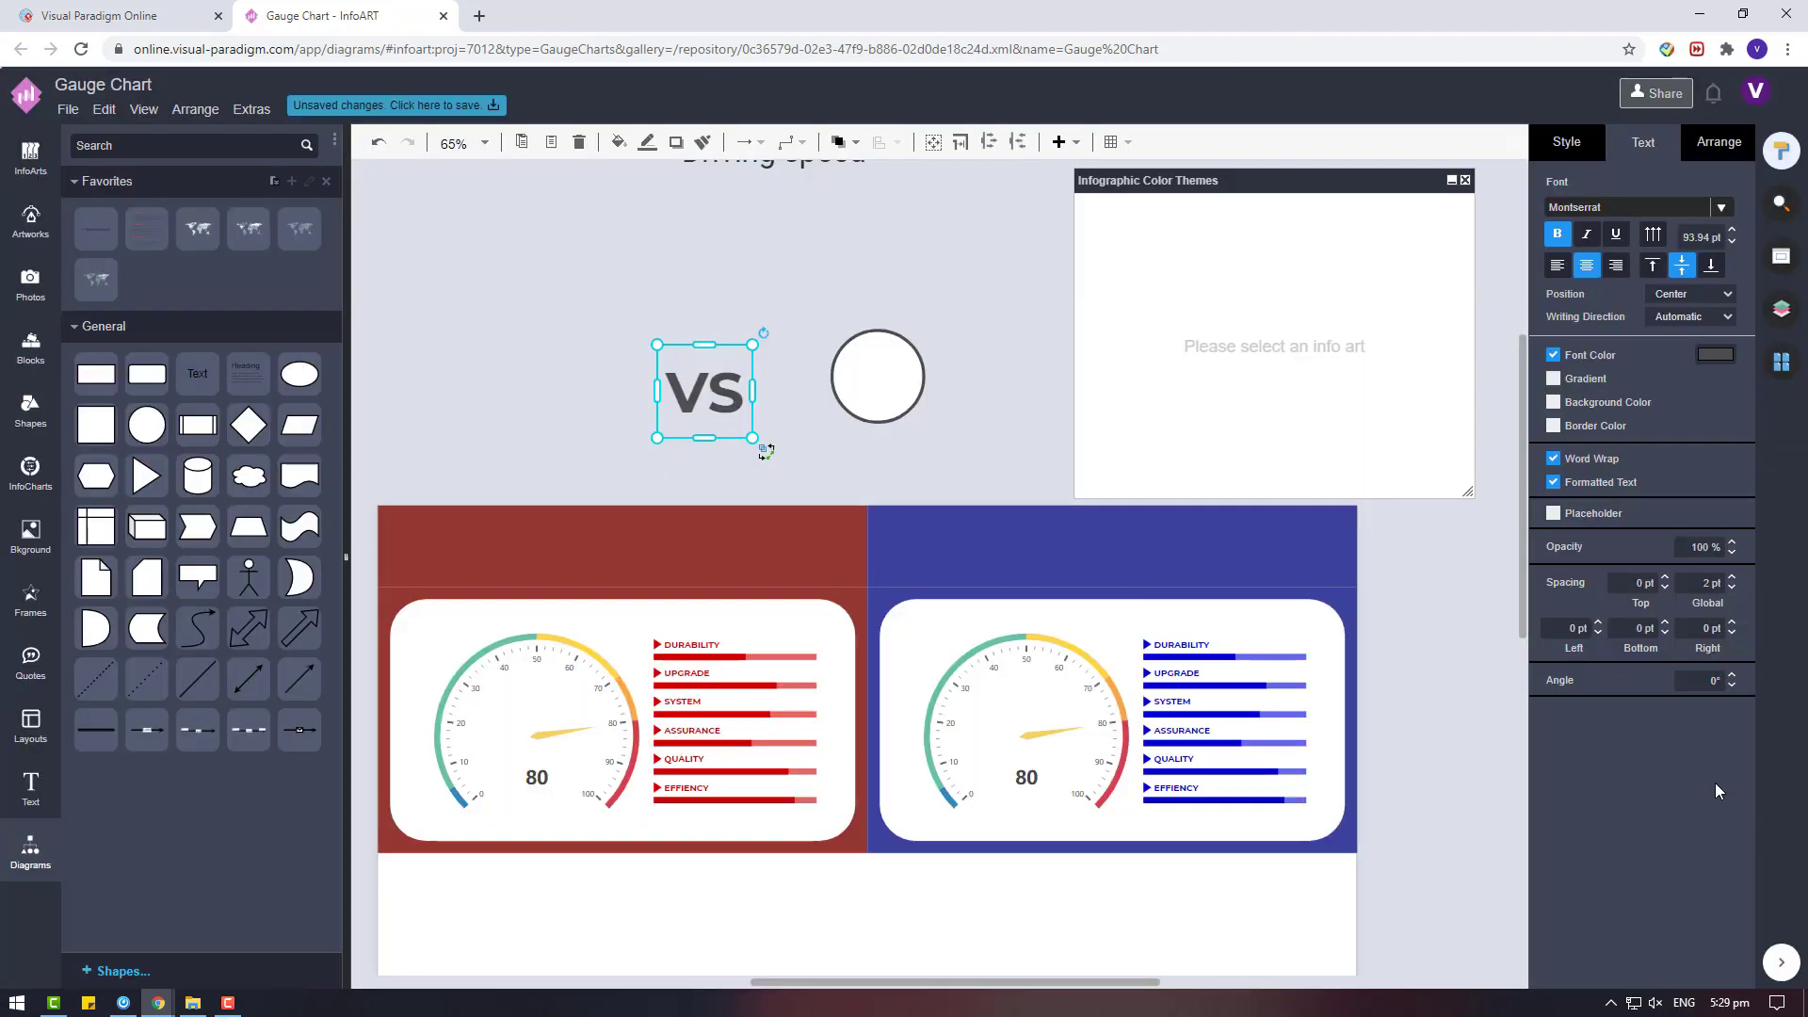
Place the VS text on the circle, shrink it to about 123.5 by 88.7 pt and centre it inside.
{"action": "left_click_drag", "start_coordinate": [730, 407], "coordinate": [931, 432]}
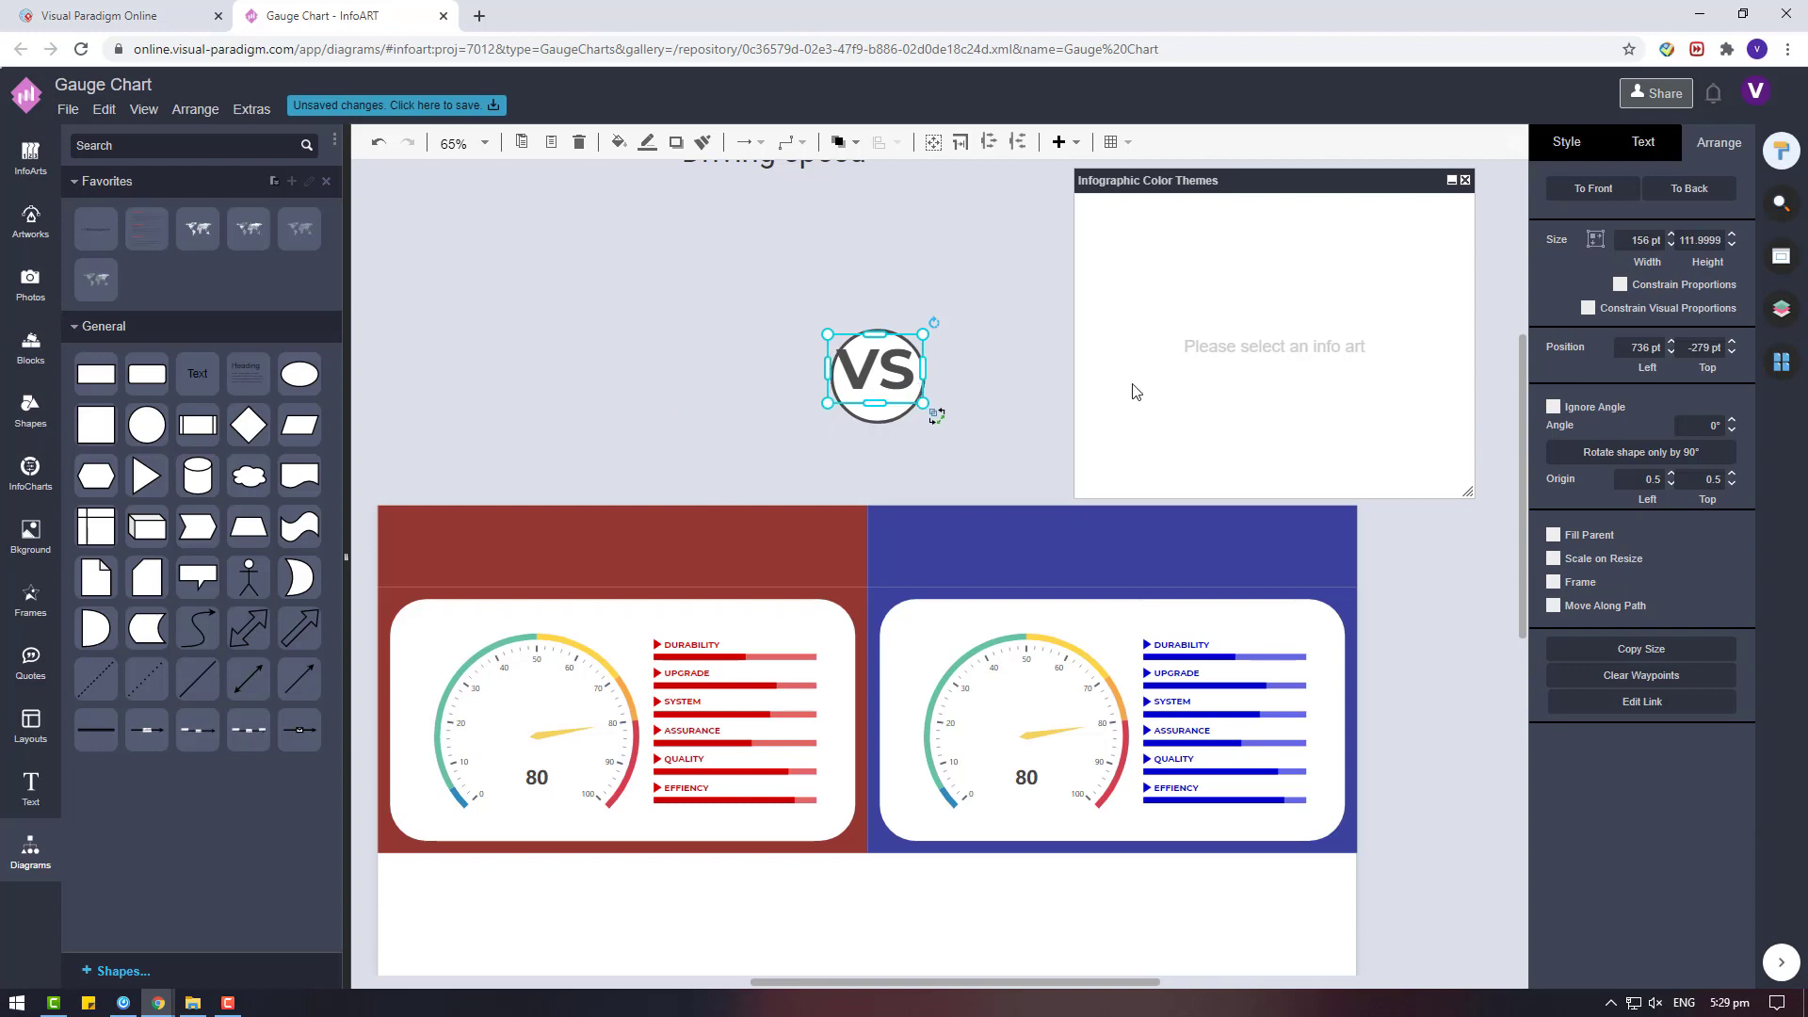
{"action": "left_click_drag", "start_coordinate": [918, 333], "coordinate": [911, 353]}
{"action": "left_click_drag", "start_coordinate": [900, 371], "coordinate": [903, 369]}
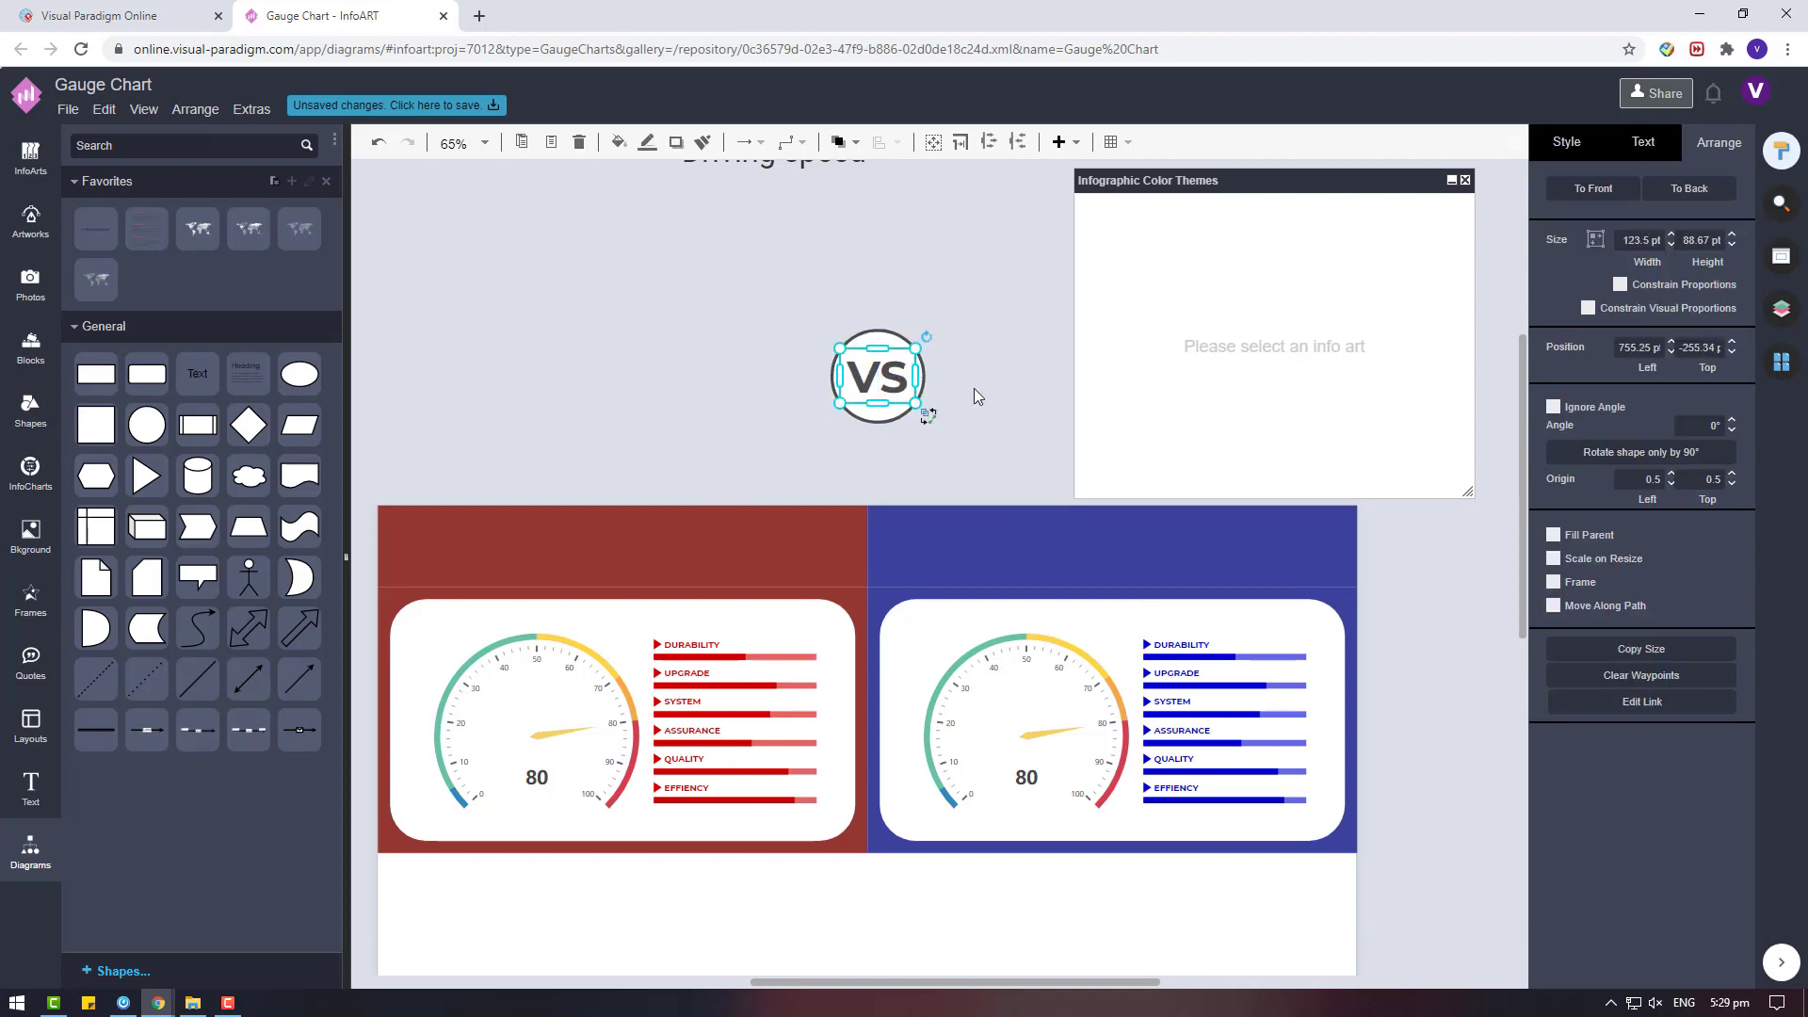
Select the VS text together with its circle and group them.
{"action": "left_click", "coordinate": [974, 395]}
{"action": "left_click_drag", "start_coordinate": [977, 467], "coordinate": [756, 293]}
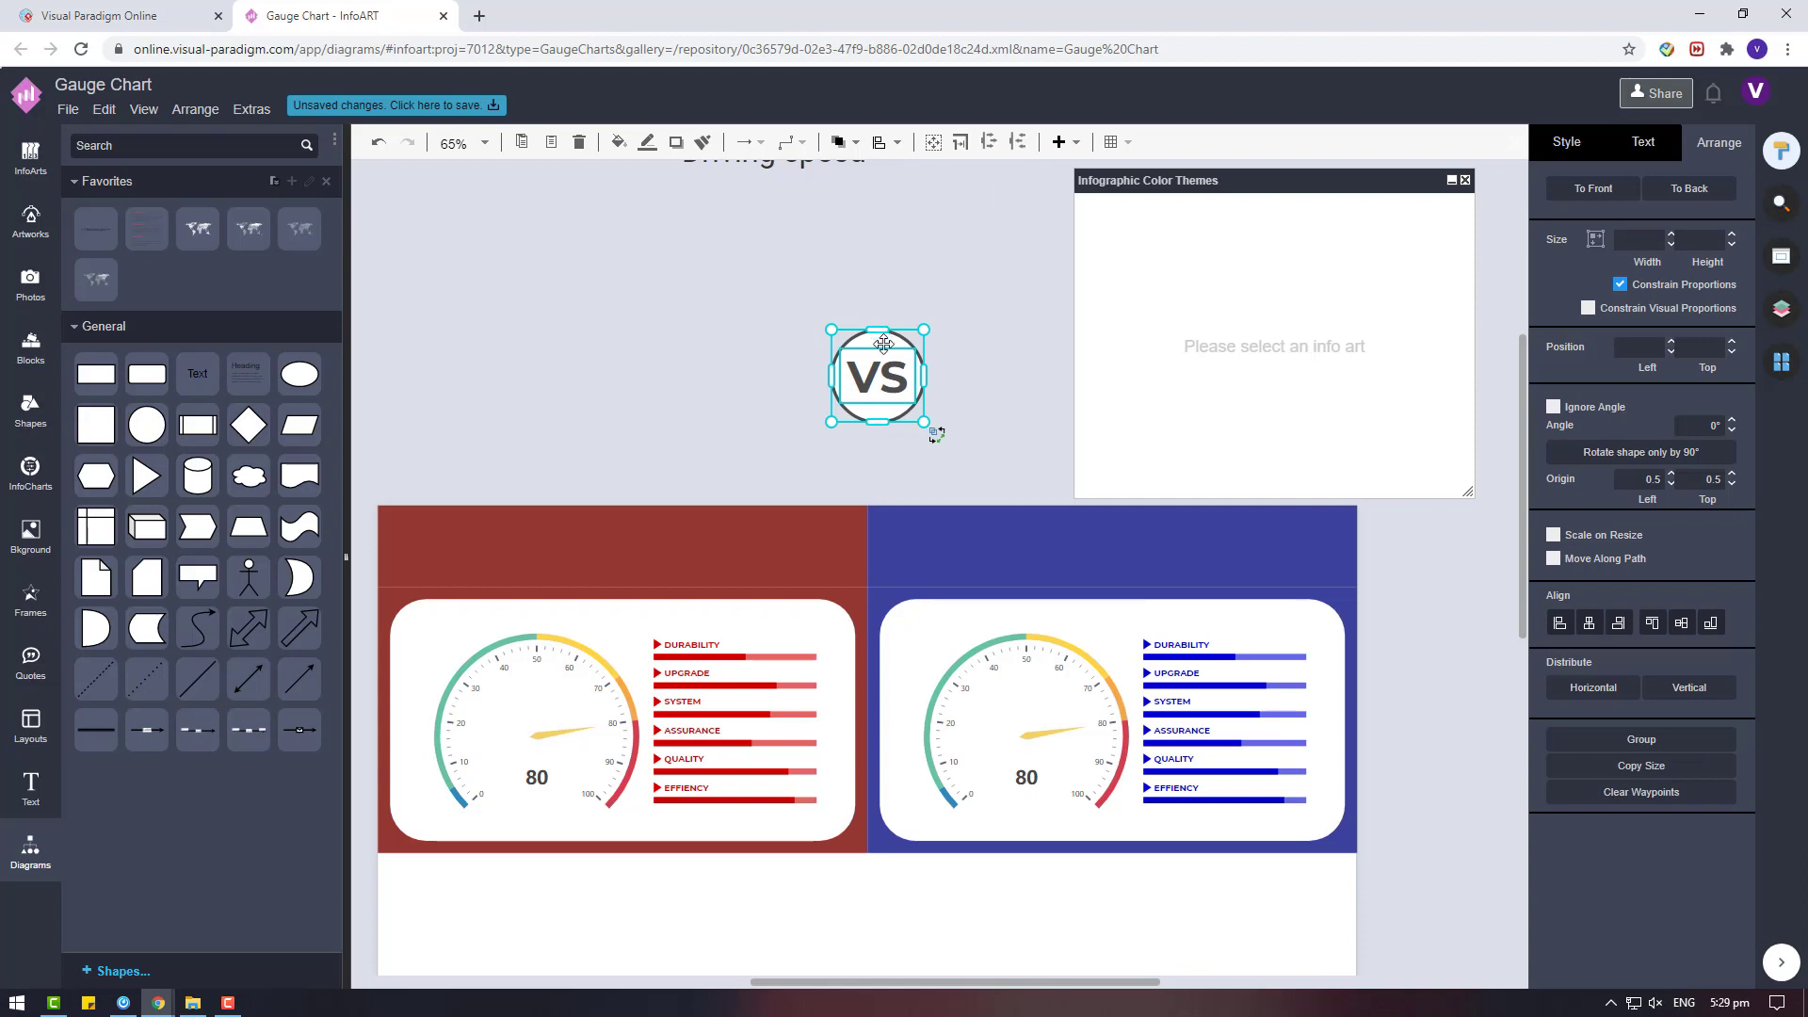
{"action": "key", "text": "ctrl+g"}
Move the VS circle group down onto the dividing line between the red and blue sides, over the lower edge of the headers.
{"action": "left_click_drag", "start_coordinate": [883, 343], "coordinate": [872, 407]}
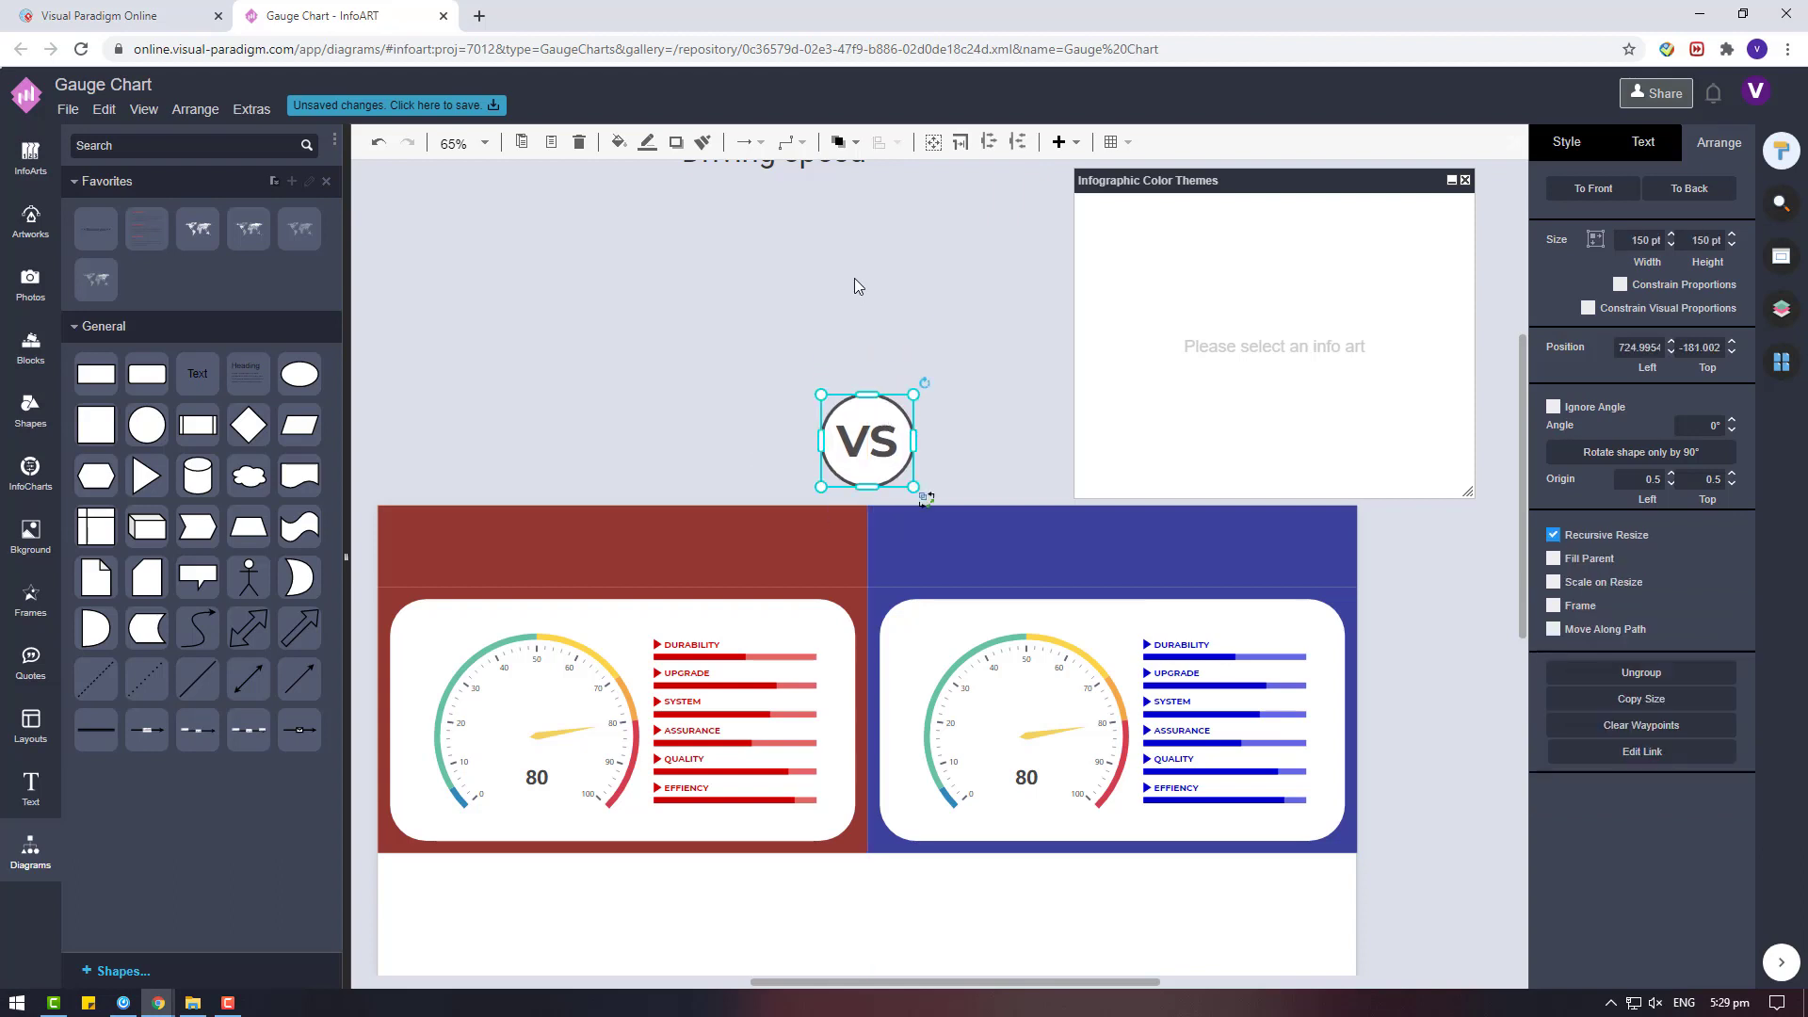
{"action": "key", "text": "Down"}
{"action": "key", "text": "Down"}
{"action": "key", "text": "Down"}
{"action": "key", "text": "Down"}
{"action": "key", "text": "Down"}
{"action": "key", "text": "Down"}
{"action": "key", "text": "Down"}
{"action": "key", "text": "Down"}
{"action": "key", "text": "Down"}
{"action": "key", "text": "Down"}
{"action": "key", "text": "Down"}
{"action": "key", "text": "Down"}
{"action": "key", "text": "Down"}
{"action": "key", "text": "Down"}
{"action": "key", "text": "Down"}
{"action": "key", "text": "Down"}
{"action": "key", "text": "Down"}
{"action": "key", "text": "Down"}
{"action": "key", "text": "Down"}
{"action": "key", "text": "Down"}
{"action": "key", "text": "Down"}
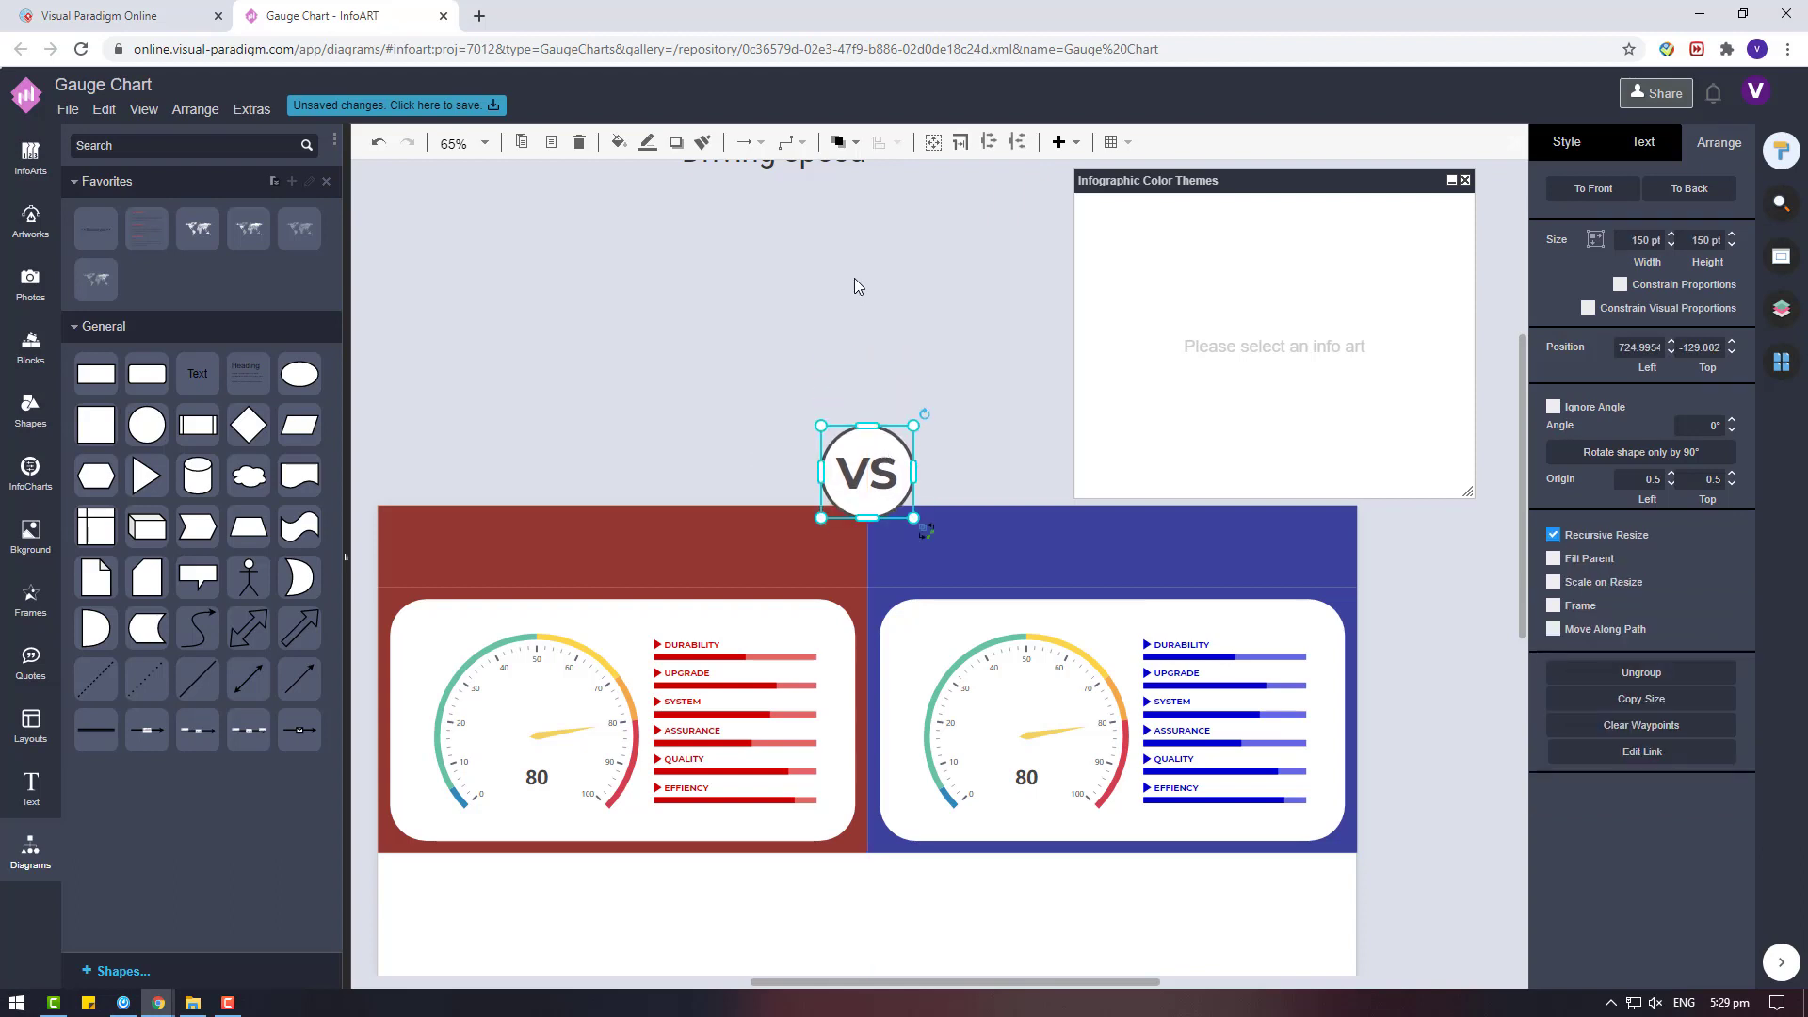
{"action": "key", "text": "Down"}
{"action": "key", "text": "Down"}
{"action": "key", "text": "Down"}
{"action": "key", "text": "Down"}
{"action": "key", "text": "Down"}
{"action": "key", "text": "Down"}
{"action": "key", "text": "Down"}
{"action": "key", "text": "Down"}
{"action": "key", "text": "Down"}
{"action": "key", "text": "Down"}
{"action": "key", "text": "Down"}
{"action": "key", "text": "Down"}
{"action": "key", "text": "Down"}
{"action": "key", "text": "Down"}
{"action": "key", "text": "Down"}
{"action": "key", "text": "Down"}
{"action": "key", "text": "Down"}
{"action": "key", "text": "Down"}
{"action": "key", "text": "Down"}
{"action": "key", "text": "Down"}
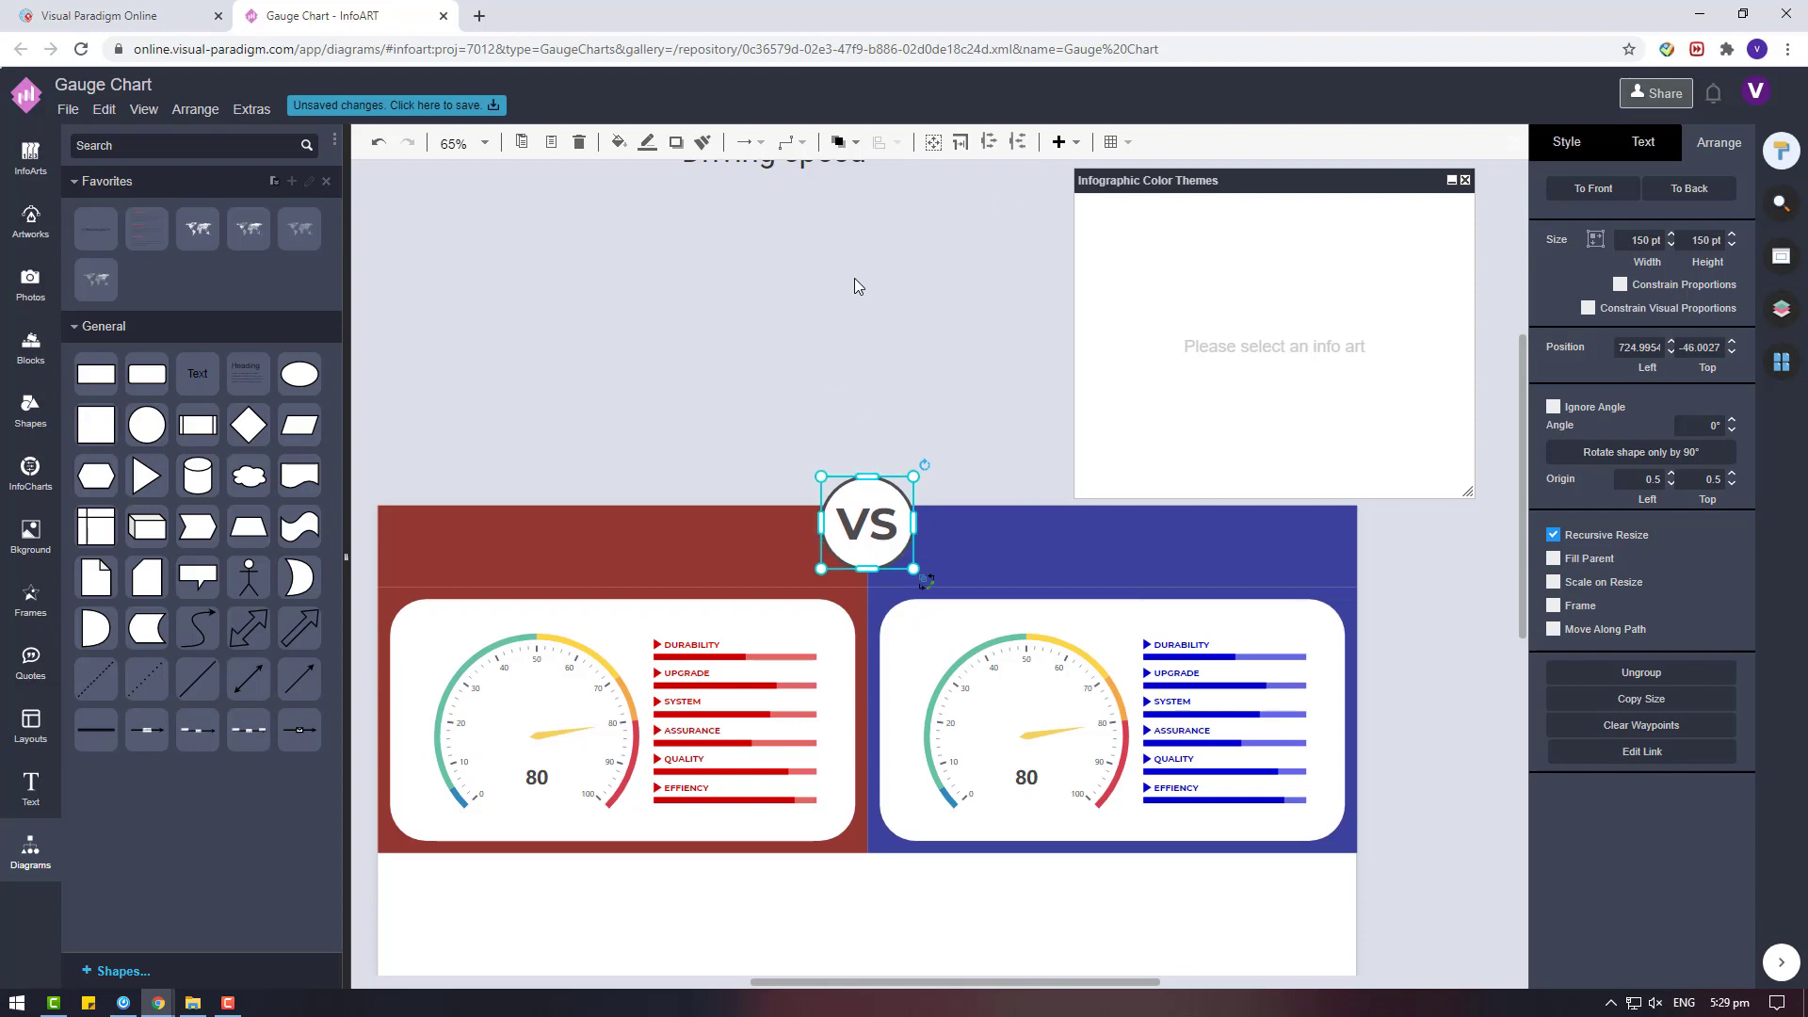
{"action": "key", "text": "Down"}
{"action": "key", "text": "Down"}
{"action": "key", "text": "Down"}
{"action": "key", "text": "Down"}
{"action": "key", "text": "Down"}
{"action": "key", "text": "Down"}
{"action": "key", "text": "Down"}
{"action": "key", "text": "Down"}
{"action": "key", "text": "Down"}
{"action": "key", "text": "Down"}
{"action": "key", "text": "Down"}
{"action": "key", "text": "Down"}
{"action": "key", "text": "Down"}
{"action": "key", "text": "Down"}
{"action": "key", "text": "Down"}
{"action": "key", "text": "Down"}
{"action": "key", "text": "Down"}
{"action": "key", "text": "Down"}
{"action": "key", "text": "Down"}
{"action": "key", "text": "Down"}
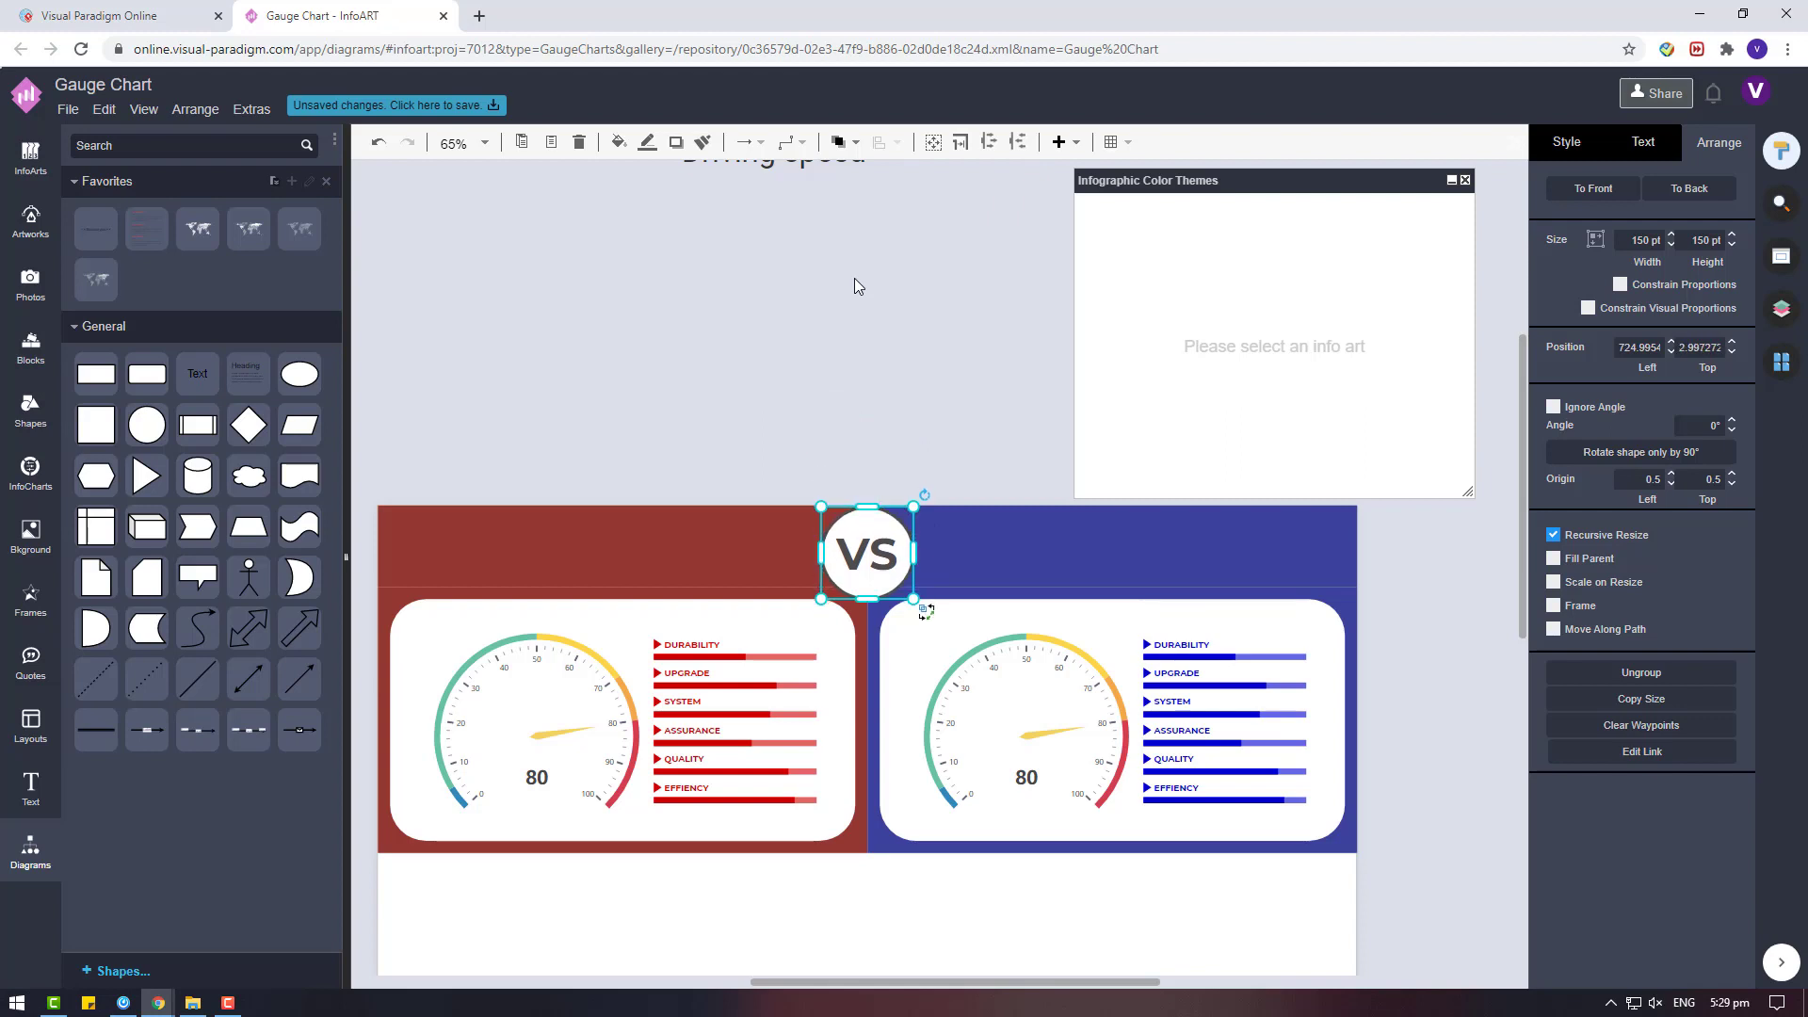
{"action": "key", "text": "Down"}
{"action": "key", "text": "Down"}
{"action": "key", "text": "Down"}
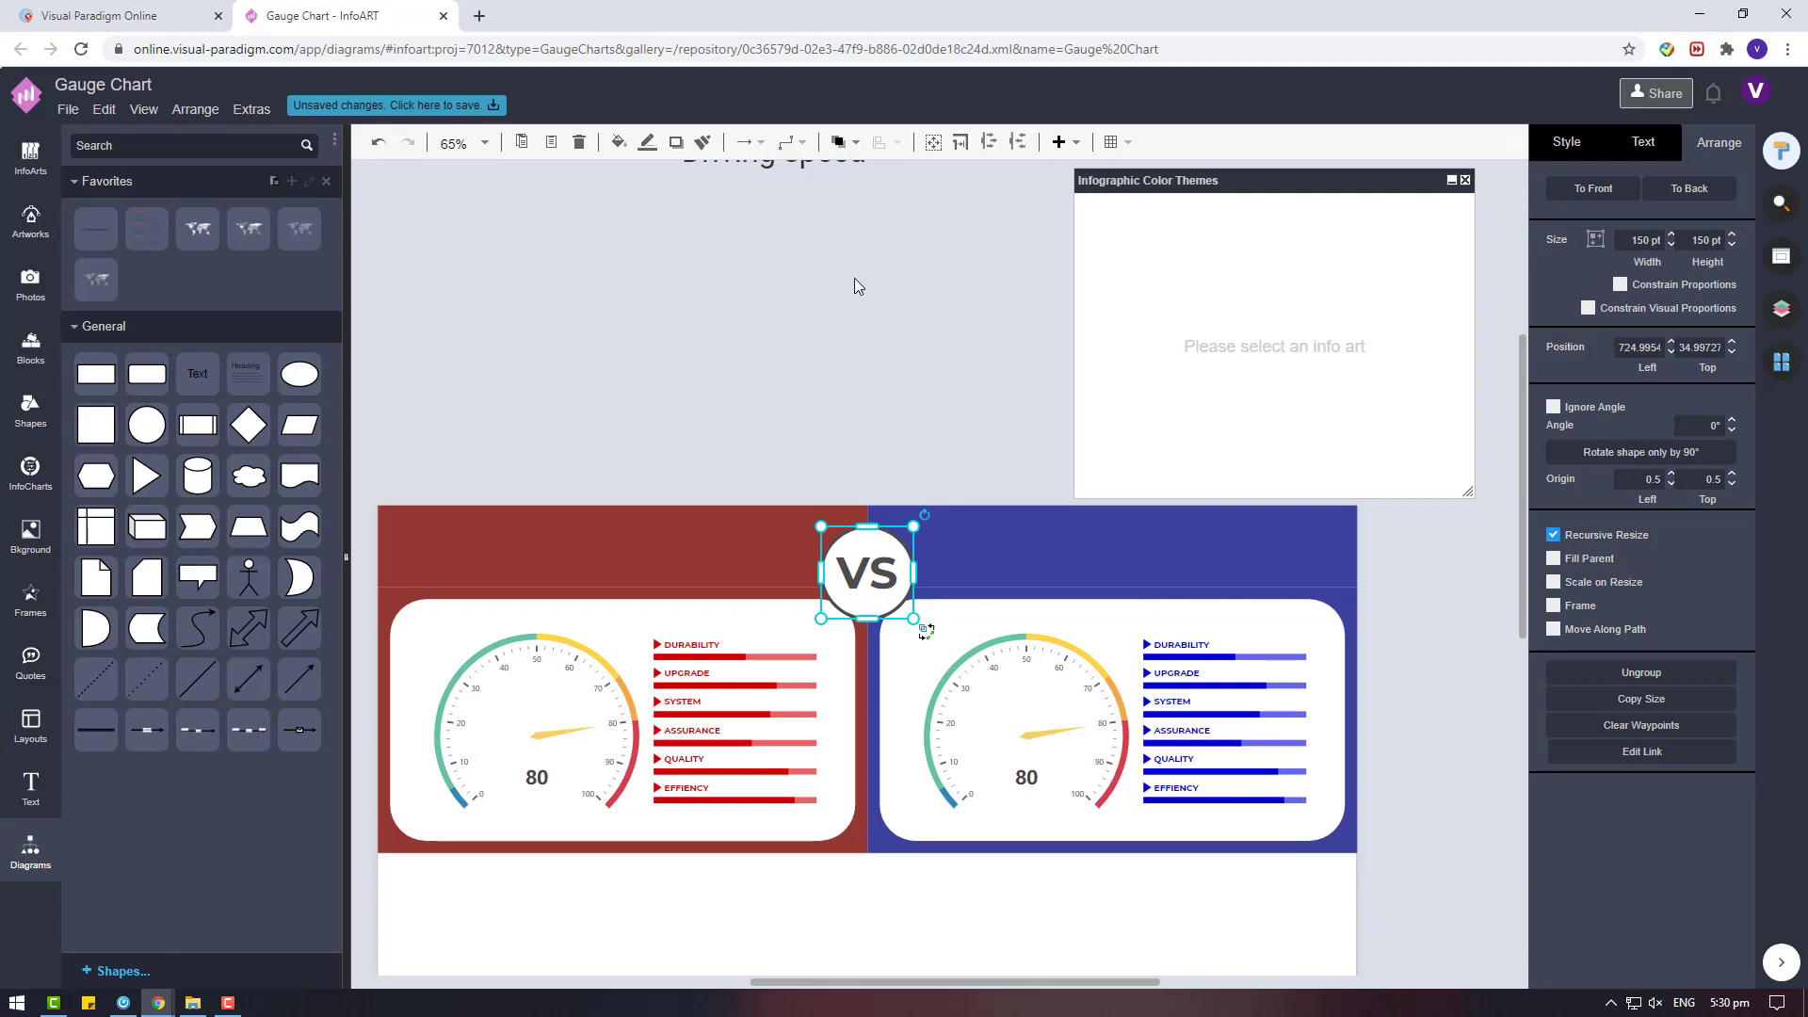
{"action": "key", "text": "shift+Down"}
{"action": "key", "text": "shift+Down"}
{"action": "key", "text": "shift+Down"}
{"action": "key", "text": "shift+Down"}
{"action": "key", "text": "shift+Down"}
{"action": "key", "text": "shift+Down"}
{"action": "key", "text": "shift+Down"}
{"action": "left_click", "coordinate": [855, 278]}
Move the Driving speed title down to just above the red header and shift it left over the red side.
{"action": "scroll", "coordinate": [800, 478], "scroll_direction": "up", "scroll_amount": 3}
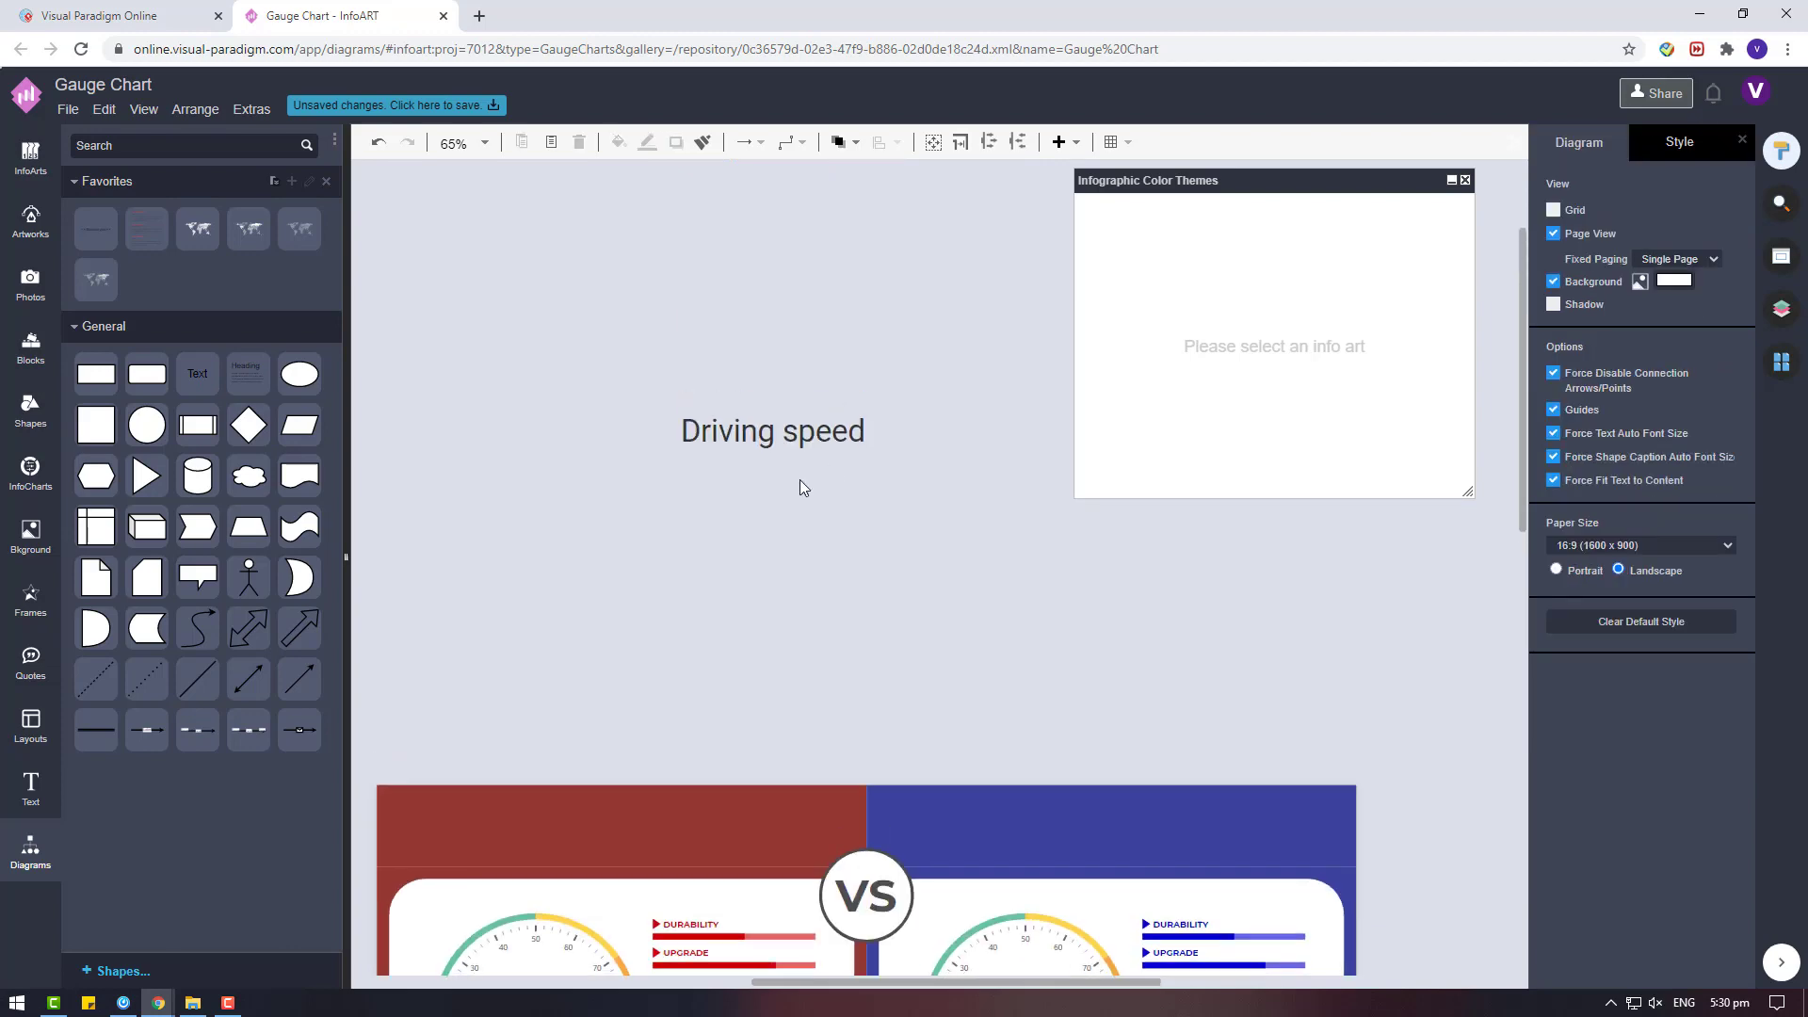
{"action": "scroll", "coordinate": [829, 282], "scroll_direction": "down", "scroll_amount": 2}
{"action": "left_click_drag", "start_coordinate": [847, 254], "coordinate": [817, 528]}
{"action": "left_click_drag", "start_coordinate": [1000, 521], "coordinate": [833, 520]}
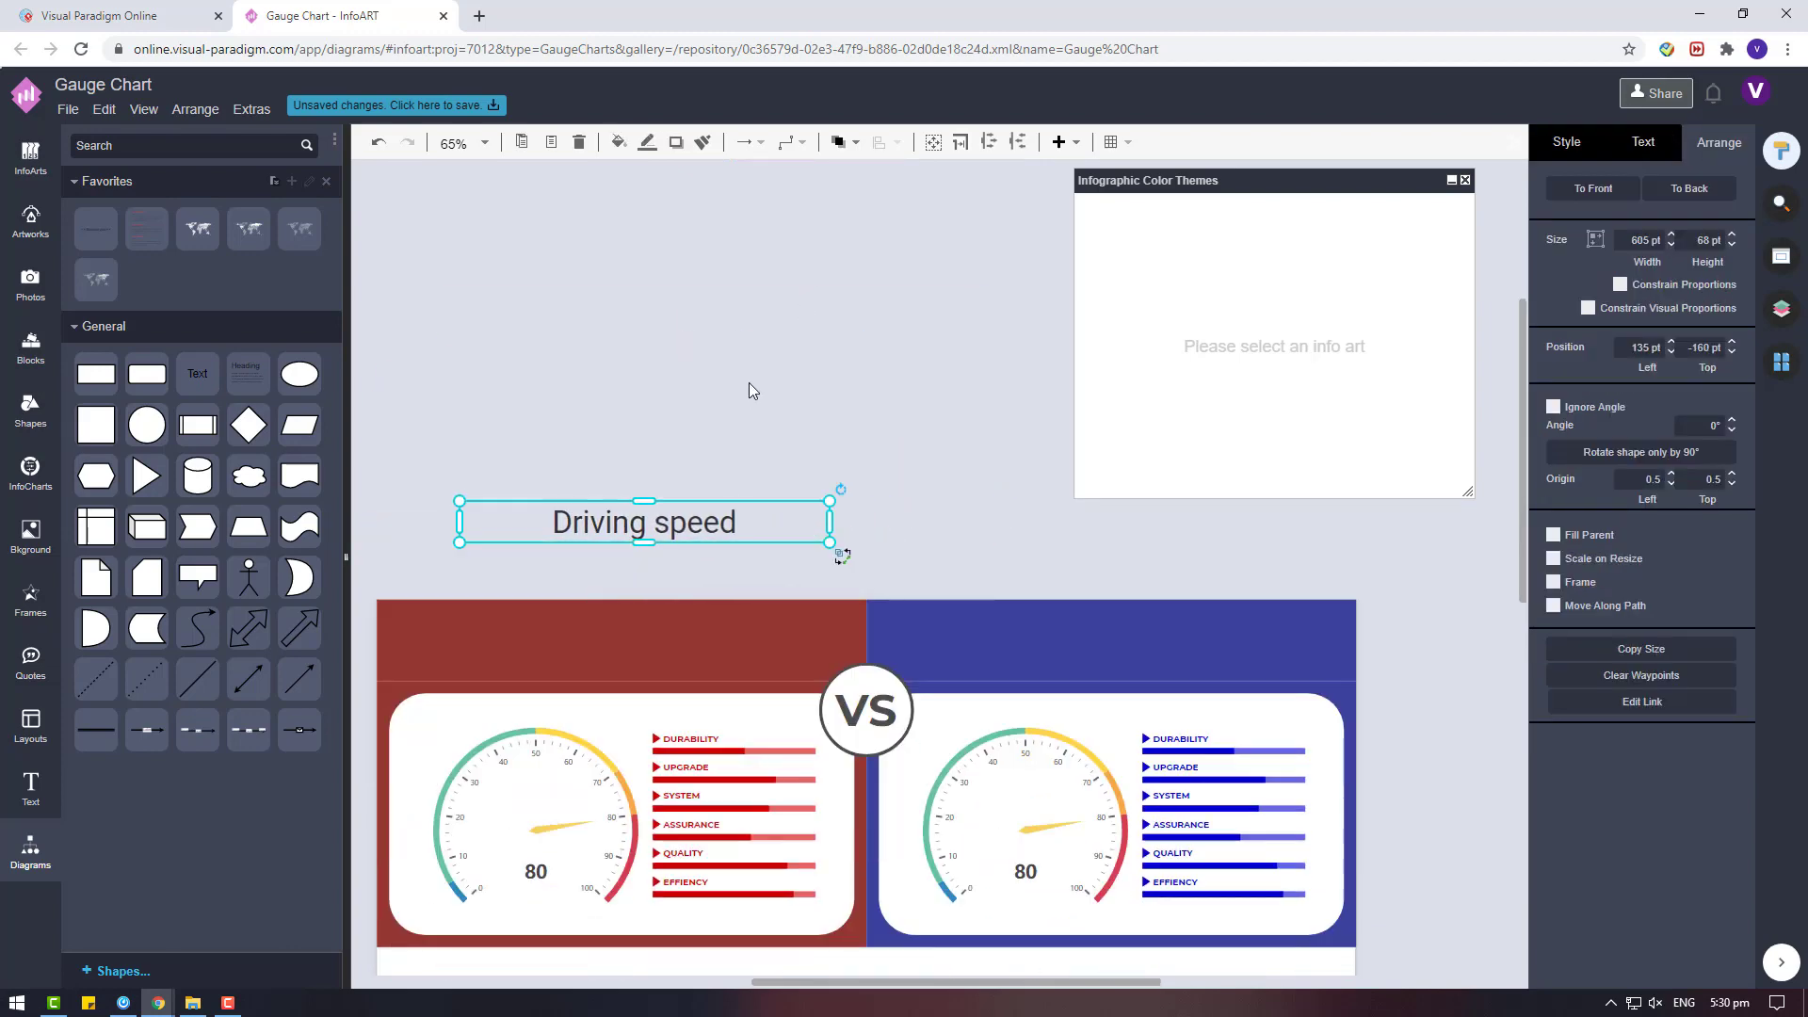
{"action": "left_click", "coordinate": [735, 384]}
Open the InfoArt listings library to find another element for the infographic.
{"action": "scroll", "coordinate": [620, 391], "scroll_direction": "down", "scroll_amount": 4}
{"action": "left_click", "coordinate": [29, 162]}
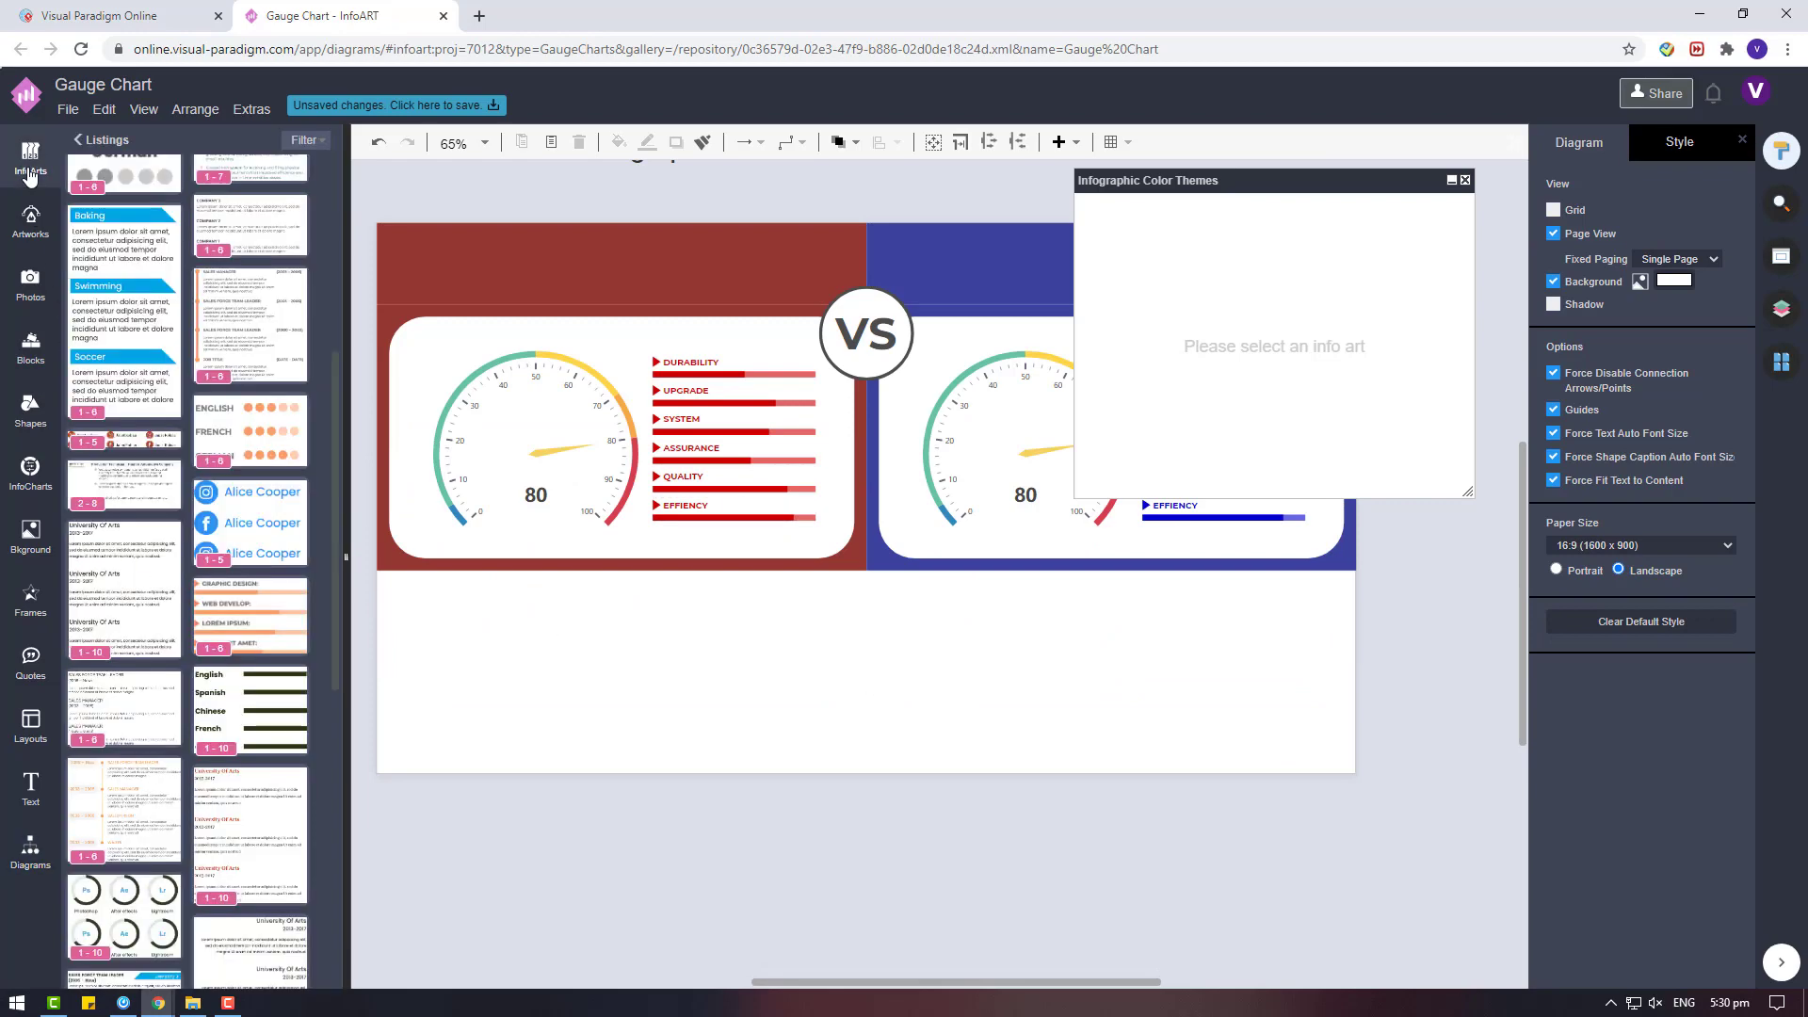